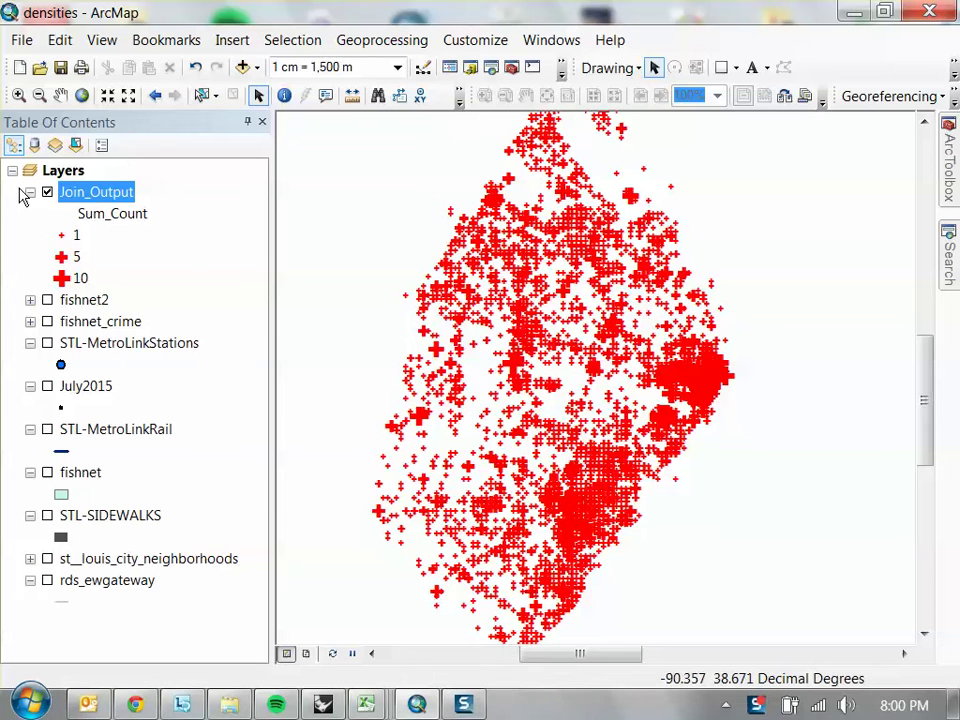
Hide and collapse the Join_Output layer, and display the July2015 point layer
{"action": "left_click", "coordinate": [47, 192]}
{"action": "left_click", "coordinate": [31, 192]}
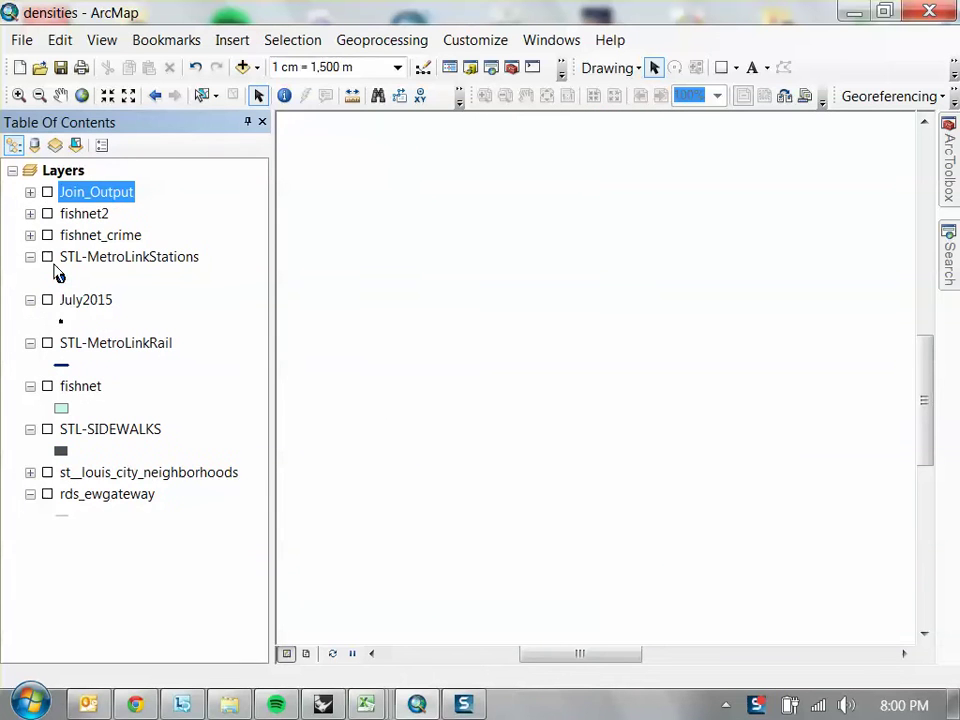
{"action": "left_click", "coordinate": [47, 300]}
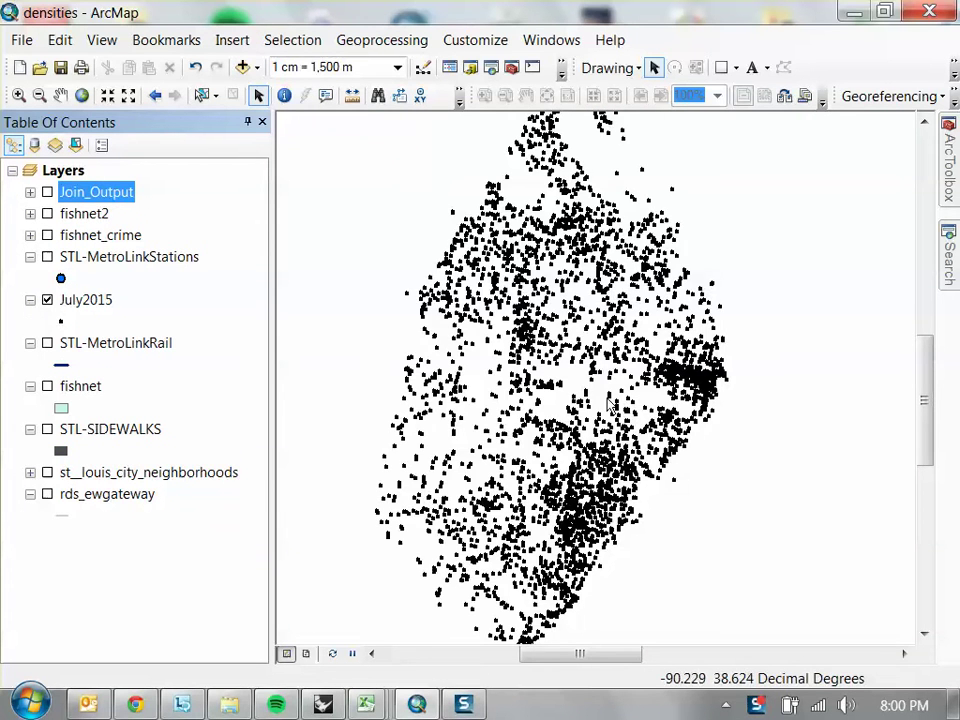
Inspect how the July2015 points are distributed across the southern and northern parts of the map
{"action": "scroll", "coordinate": [634, 415], "scroll_direction": "down", "scroll_amount": 5}
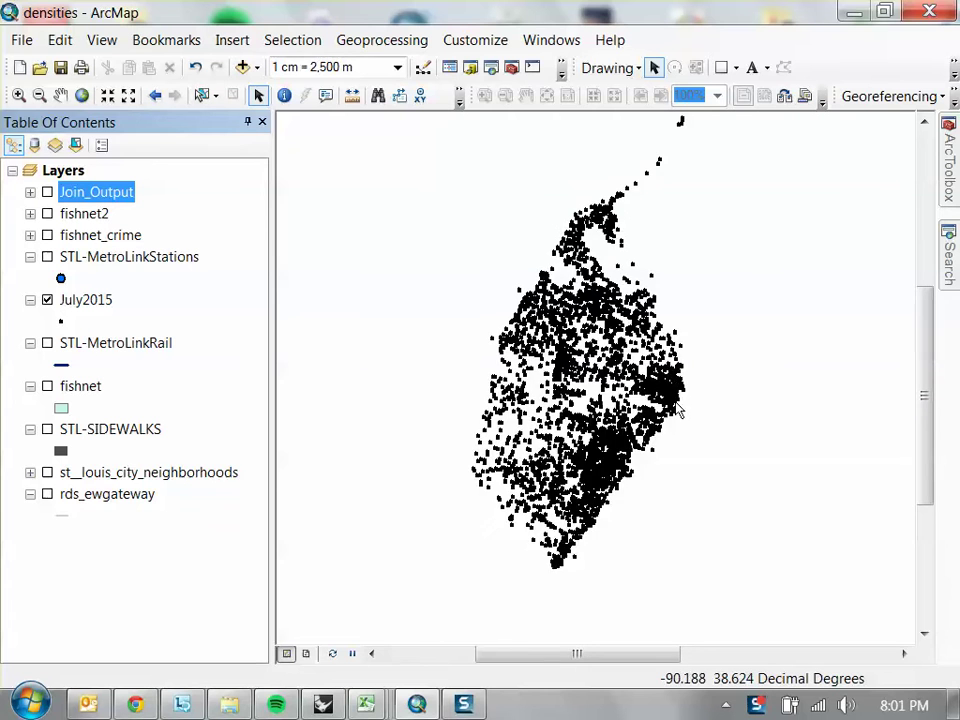
{"action": "scroll", "coordinate": [615, 465], "scroll_direction": "up", "scroll_amount": 5}
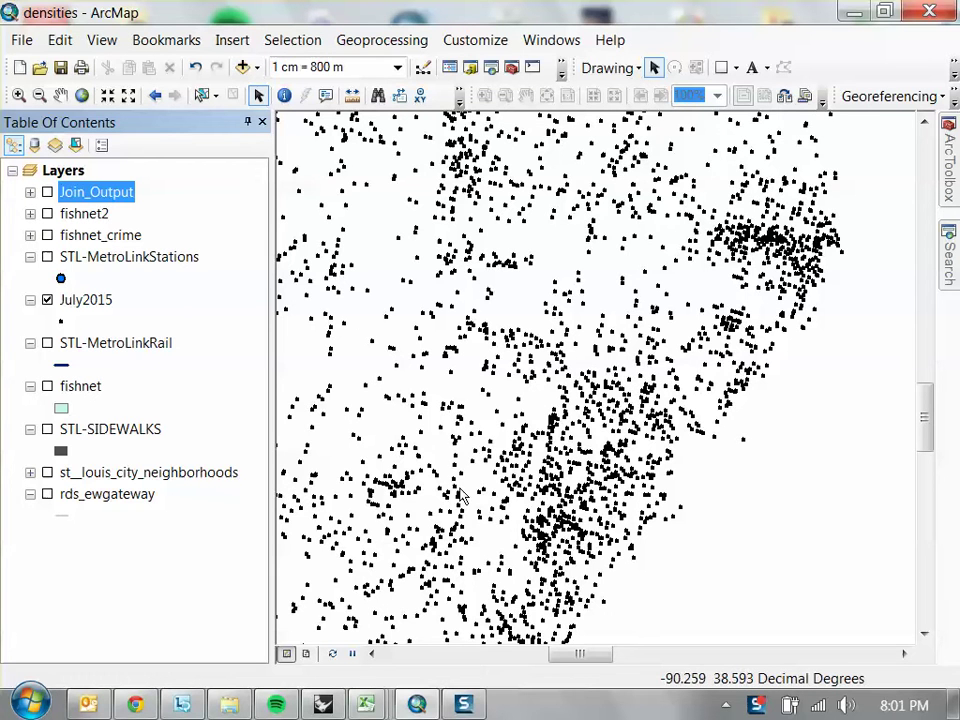
{"action": "left_click_drag", "start_coordinate": [543, 569], "coordinate": [627, 382]}
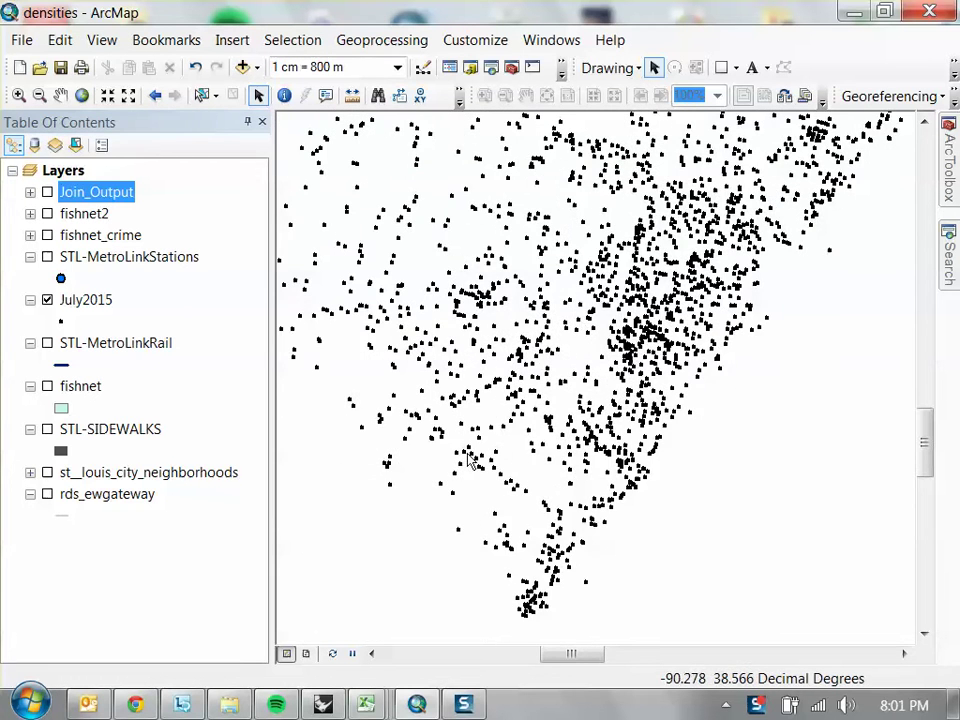
{"action": "scroll", "coordinate": [585, 457], "scroll_direction": "up", "scroll_amount": 2}
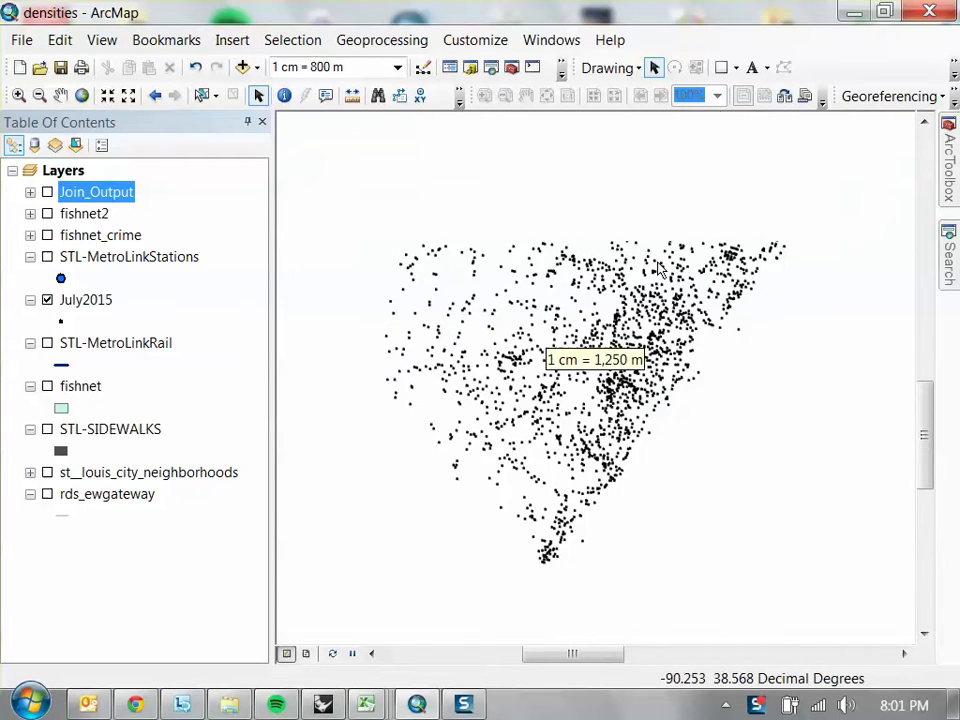
{"action": "left_click_drag", "start_coordinate": [716, 148], "coordinate": [611, 369]}
{"action": "scroll", "coordinate": [613, 364], "scroll_direction": "up", "scroll_amount": 2}
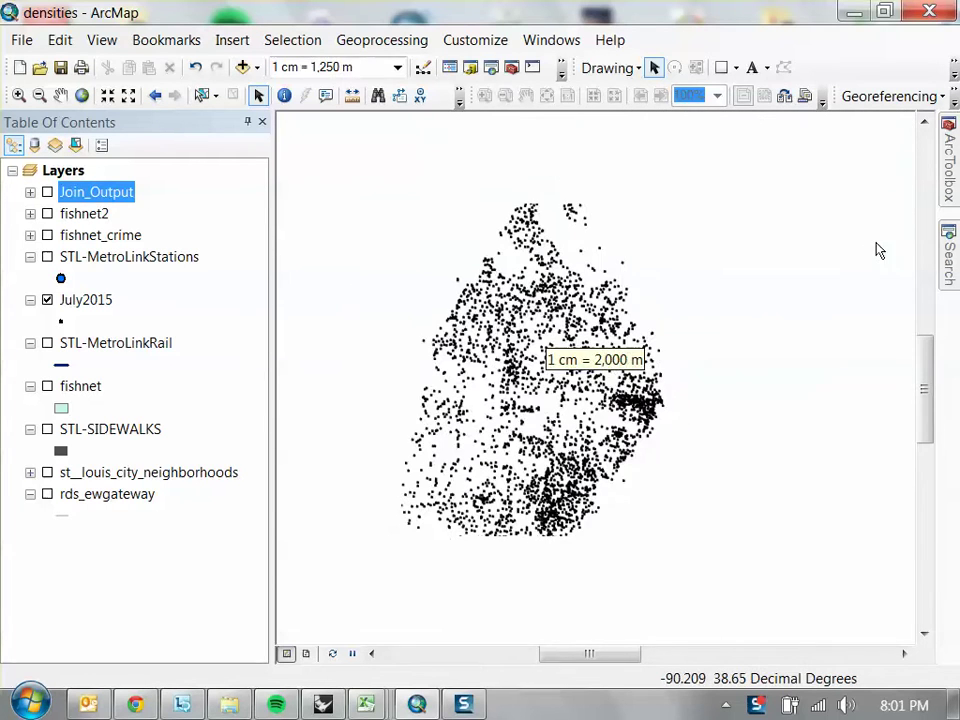
Open ArcToolbox and expand the Density toolset of the Spatial Analyst Tools
{"action": "left_click", "coordinate": [950, 165]}
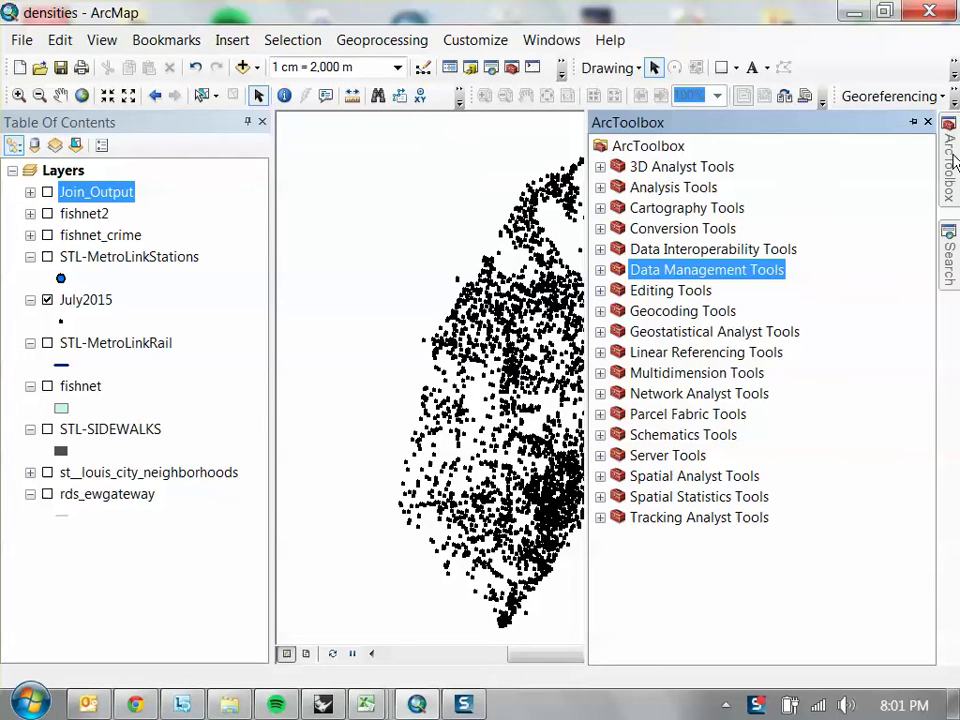
{"action": "left_click", "coordinate": [692, 477]}
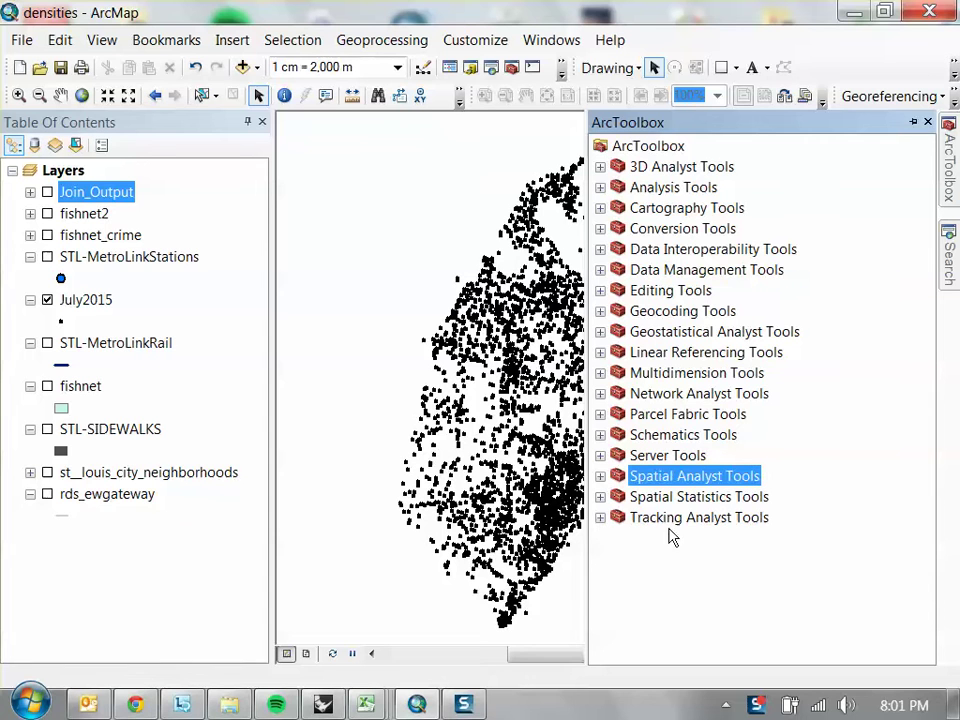
{"action": "left_click", "coordinate": [601, 477]}
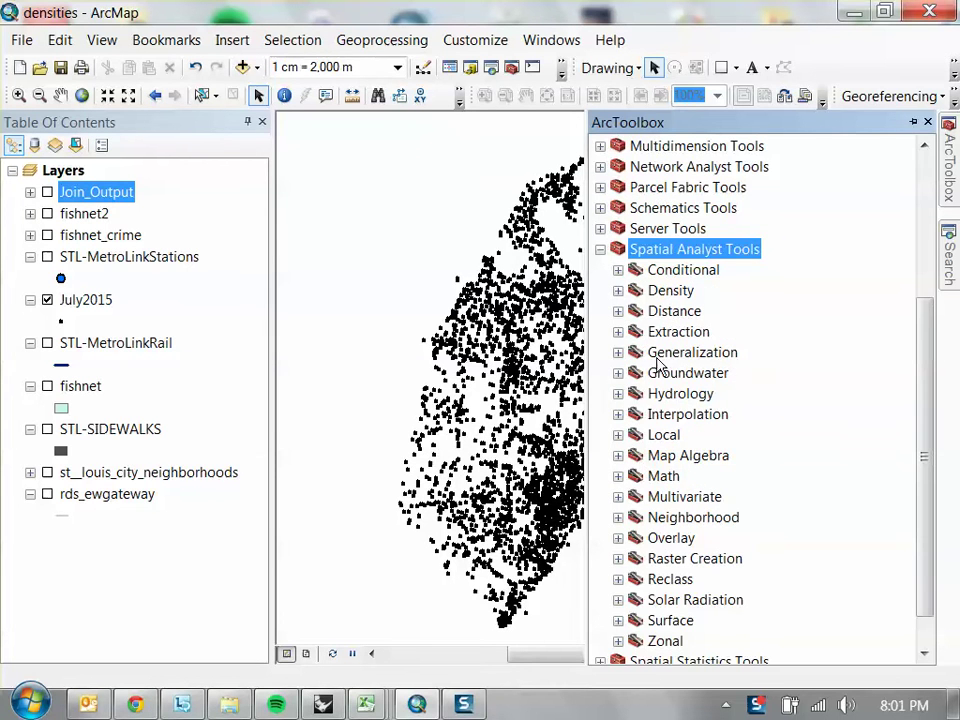
{"action": "left_click", "coordinate": [628, 291]}
{"action": "left_click", "coordinate": [618, 291]}
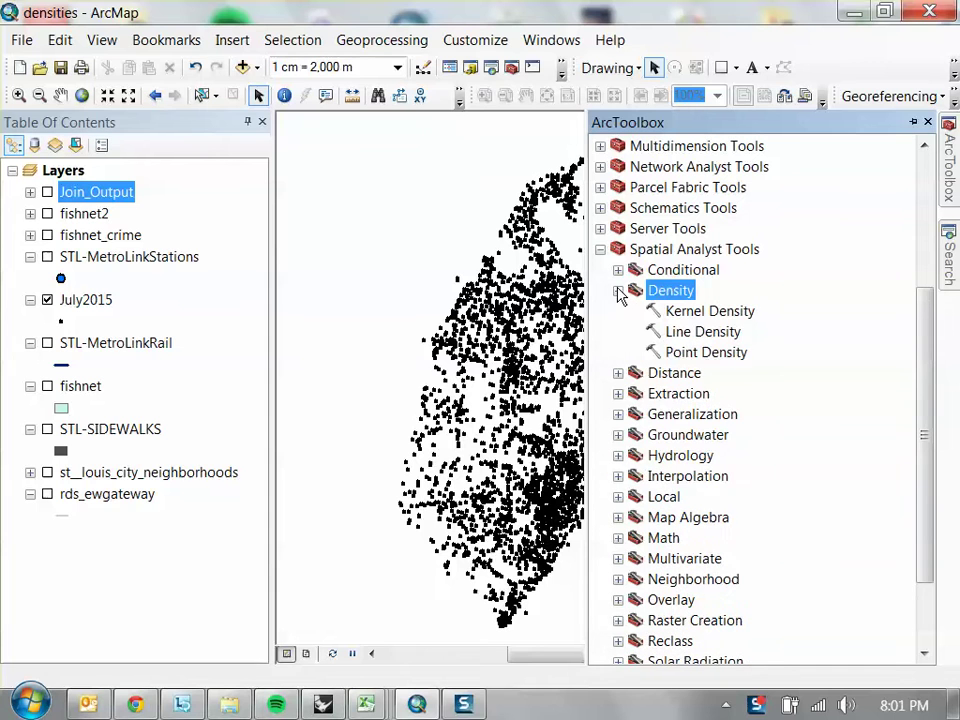
Review the Kernel Density, Line Density and Point Density tools in the Density toolset
{"action": "left_click", "coordinate": [700, 313]}
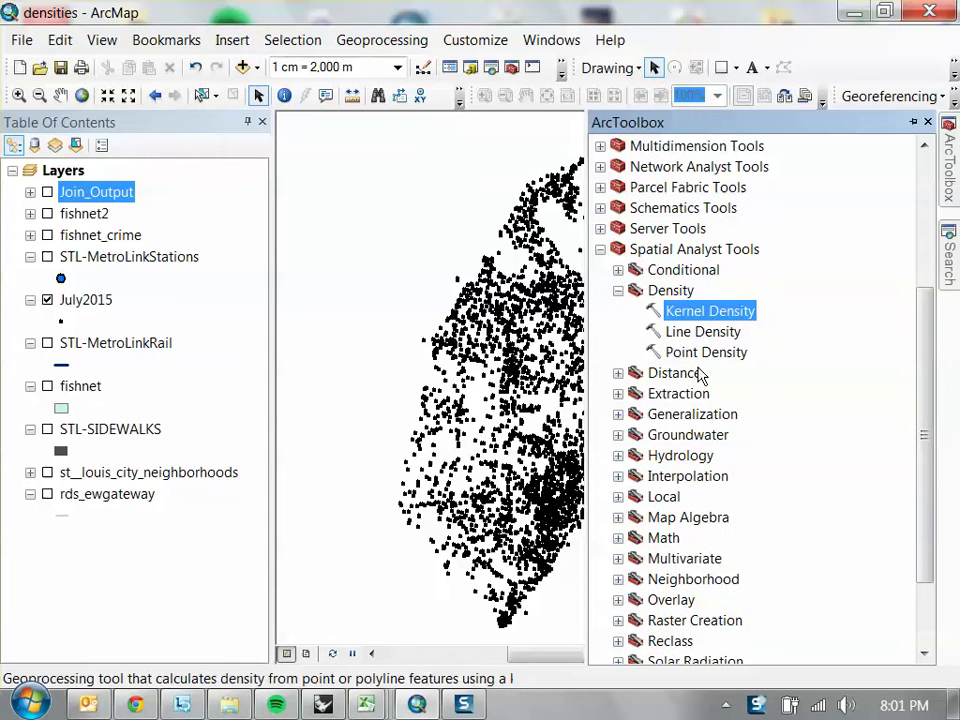
{"action": "left_click", "coordinate": [704, 332]}
{"action": "left_click", "coordinate": [708, 353]}
{"action": "left_click", "coordinate": [711, 332]}
{"action": "left_click", "coordinate": [714, 313]}
{"action": "left_click", "coordinate": [716, 332]}
{"action": "left_click", "coordinate": [716, 353]}
{"action": "left_click", "coordinate": [718, 333]}
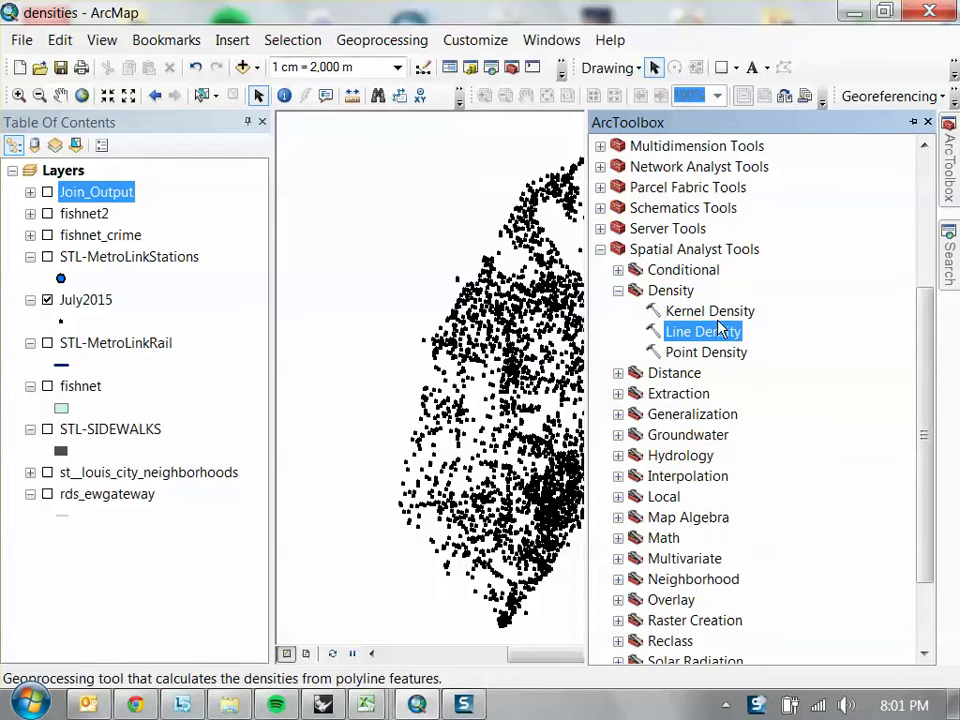
{"action": "left_click", "coordinate": [720, 315]}
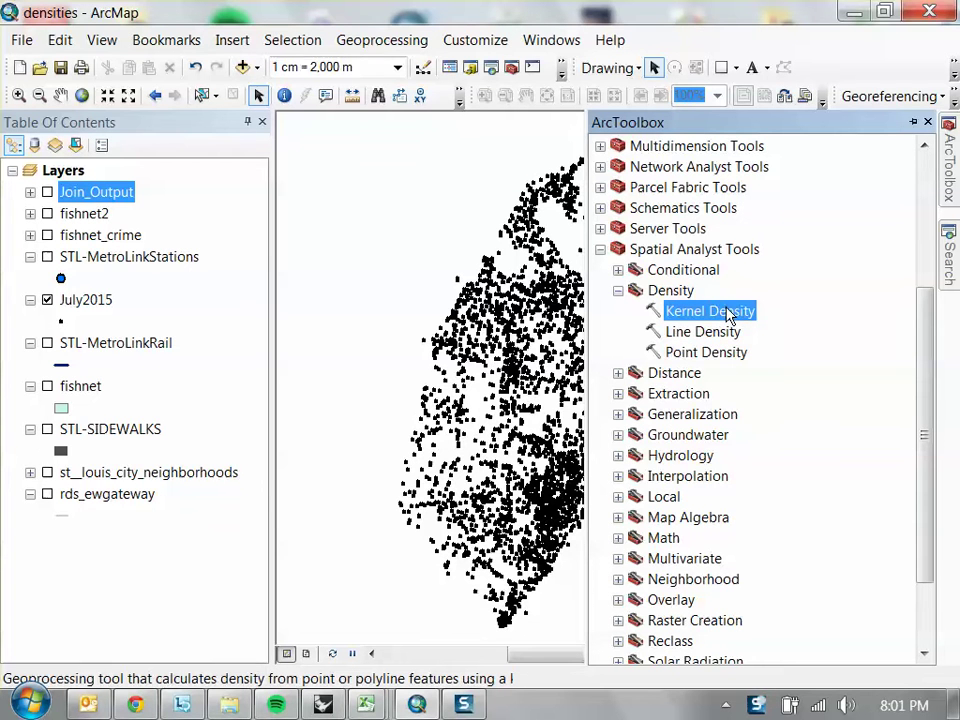
Open the Kernel Density tool with July2015 as the input features and Count as the population field
{"action": "double_click", "coordinate": [715, 313]}
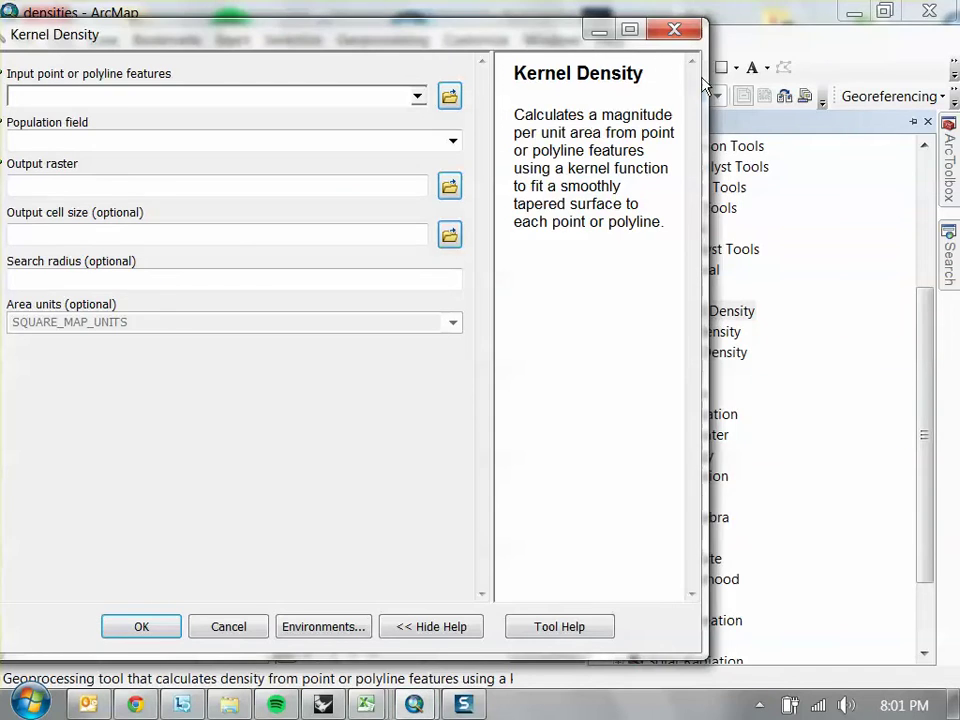
{"action": "left_click_drag", "start_coordinate": [579, 45], "coordinate": [726, 57]}
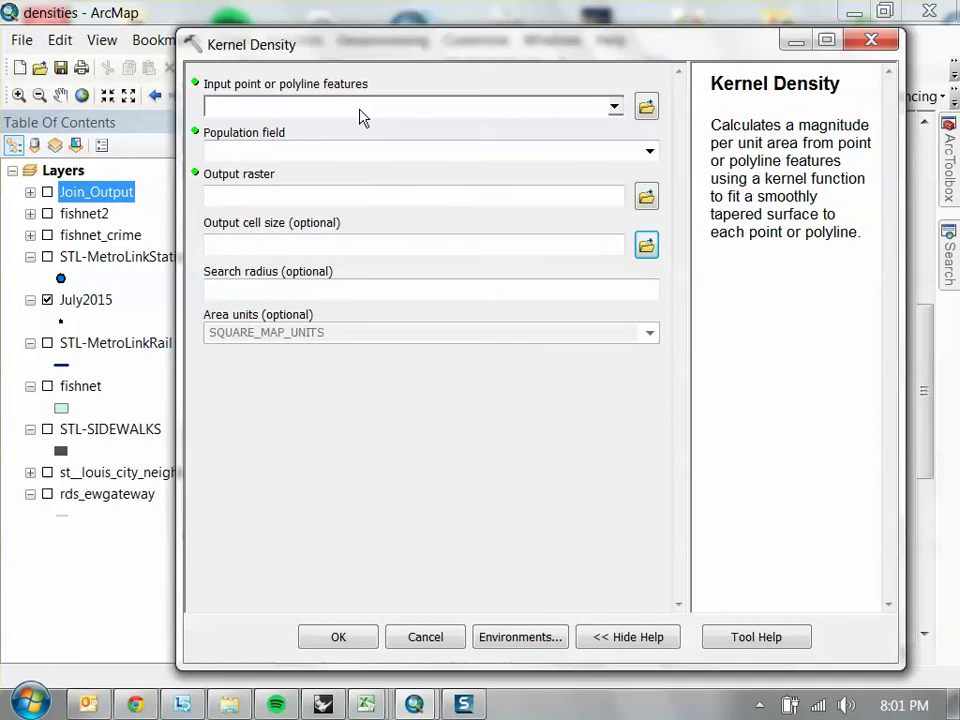
{"action": "left_click", "coordinate": [90, 298]}
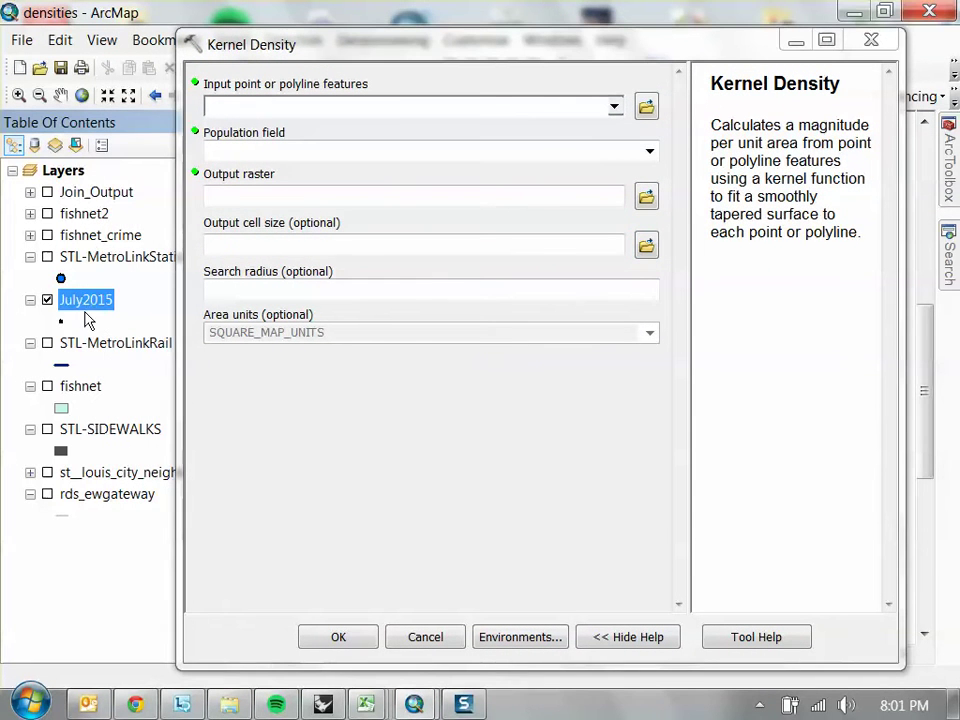
{"action": "left_click_drag", "start_coordinate": [88, 304], "coordinate": [400, 119]}
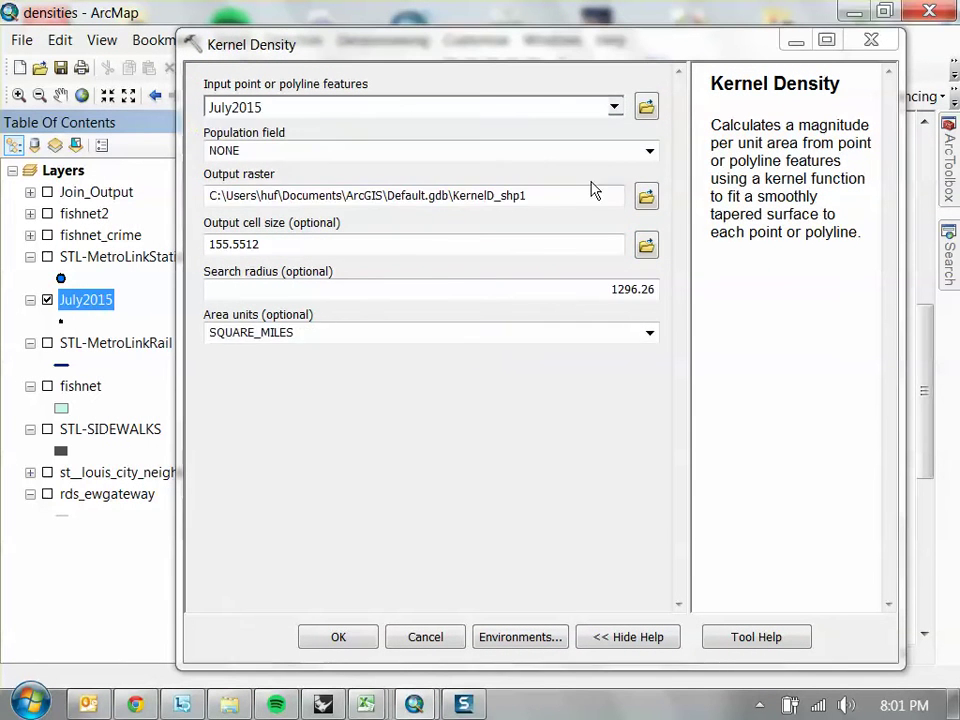
{"action": "left_click", "coordinate": [650, 151]}
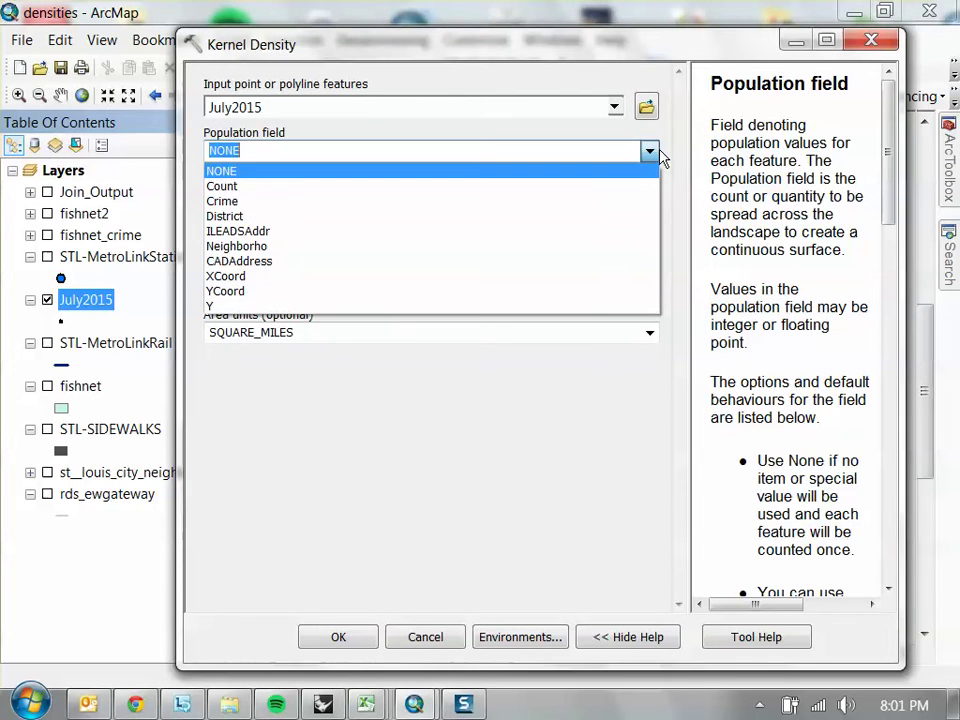
{"action": "left_click", "coordinate": [241, 195]}
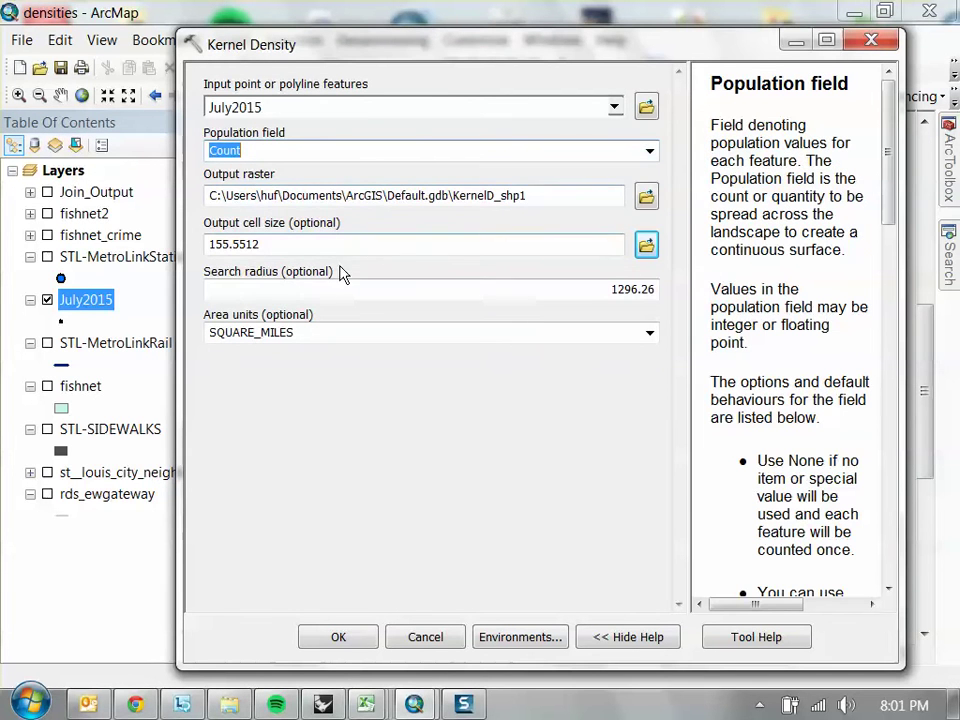
Examine the geodatabase and raster name in the Kernel Density tool's output raster path
{"action": "mouse_move", "coordinate": [557, 47]}
{"action": "left_mouse_down"}
{"action": "mouse_move", "coordinate": [664, 156]}
{"action": "mouse_move", "coordinate": [572, 53]}
{"action": "left_mouse_up"}
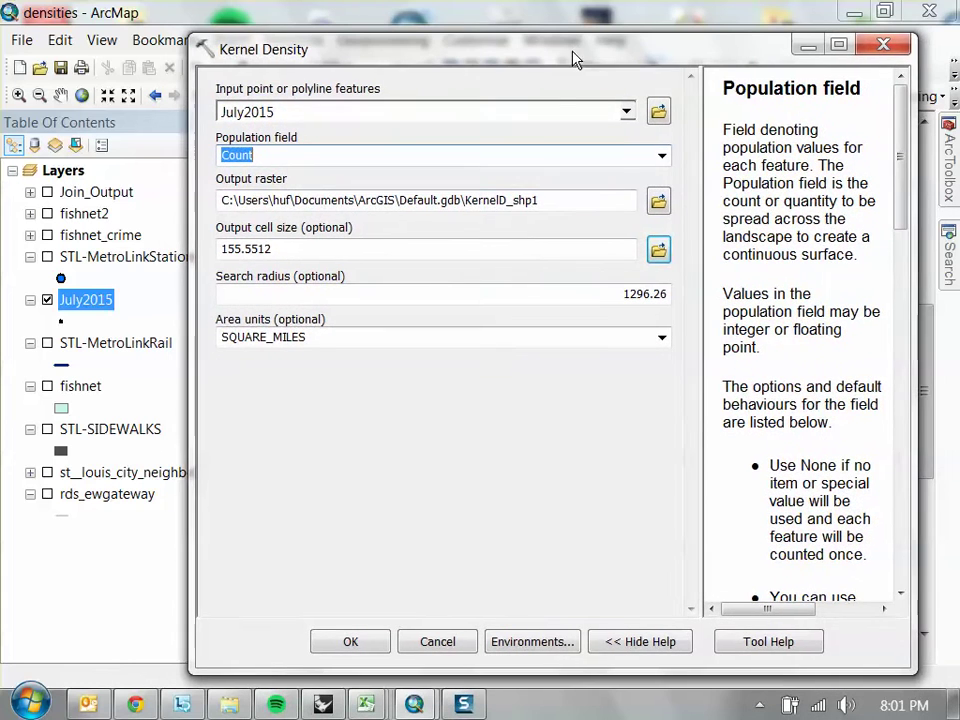
{"action": "left_click_drag", "start_coordinate": [512, 200], "coordinate": [570, 207]}
{"action": "left_click_drag", "start_coordinate": [385, 203], "coordinate": [611, 210]}
{"action": "left_click", "coordinate": [510, 205]}
{"action": "left_click_drag", "start_coordinate": [406, 206], "coordinate": [459, 207]}
{"action": "left_click", "coordinate": [404, 208]}
{"action": "double_click", "coordinate": [407, 206]}
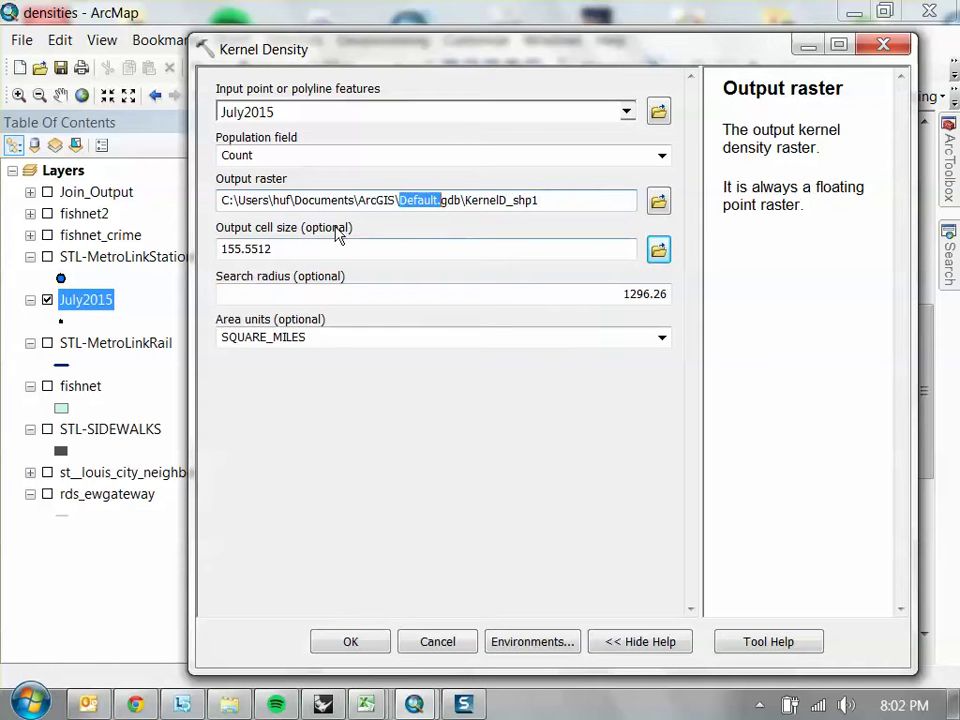
{"action": "left_click", "coordinate": [548, 203]}
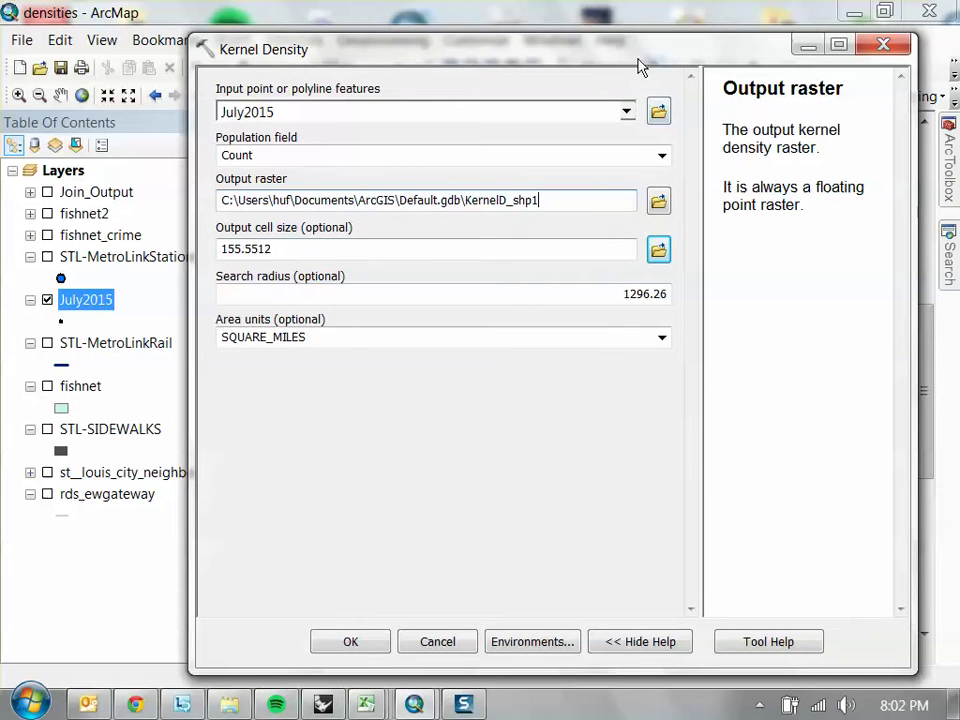
{"action": "left_click_drag", "start_coordinate": [631, 62], "coordinate": [617, 51]}
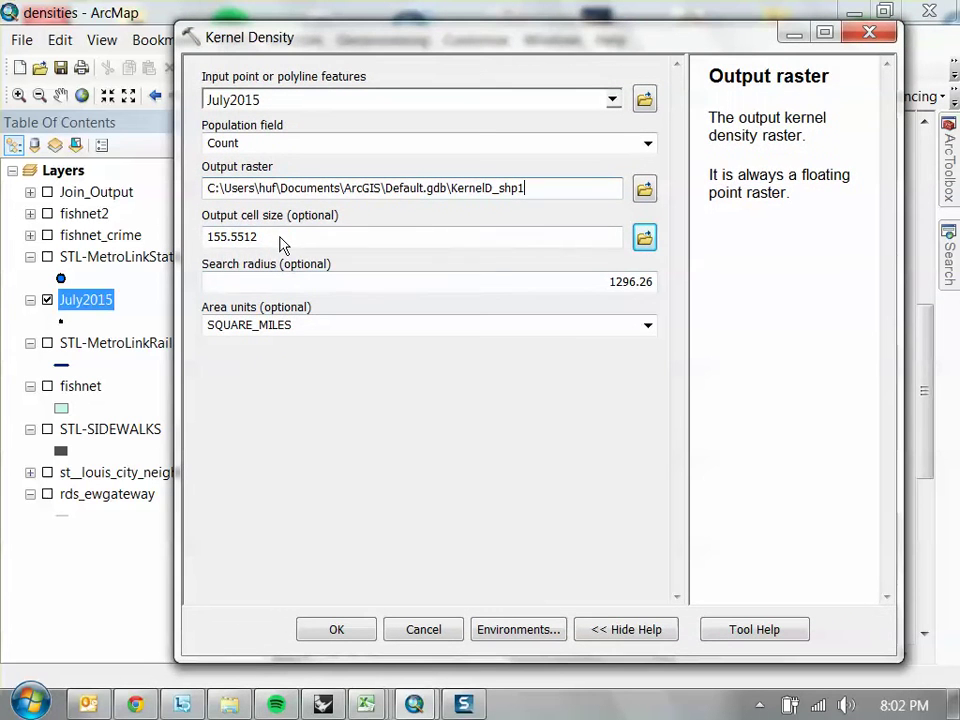
Set the Kernel Density output cell size to 50
{"action": "double_click", "coordinate": [216, 245]}
{"action": "left_click", "coordinate": [228, 243]}
{"action": "double_click", "coordinate": [229, 240]}
{"action": "left_click", "coordinate": [257, 238]}
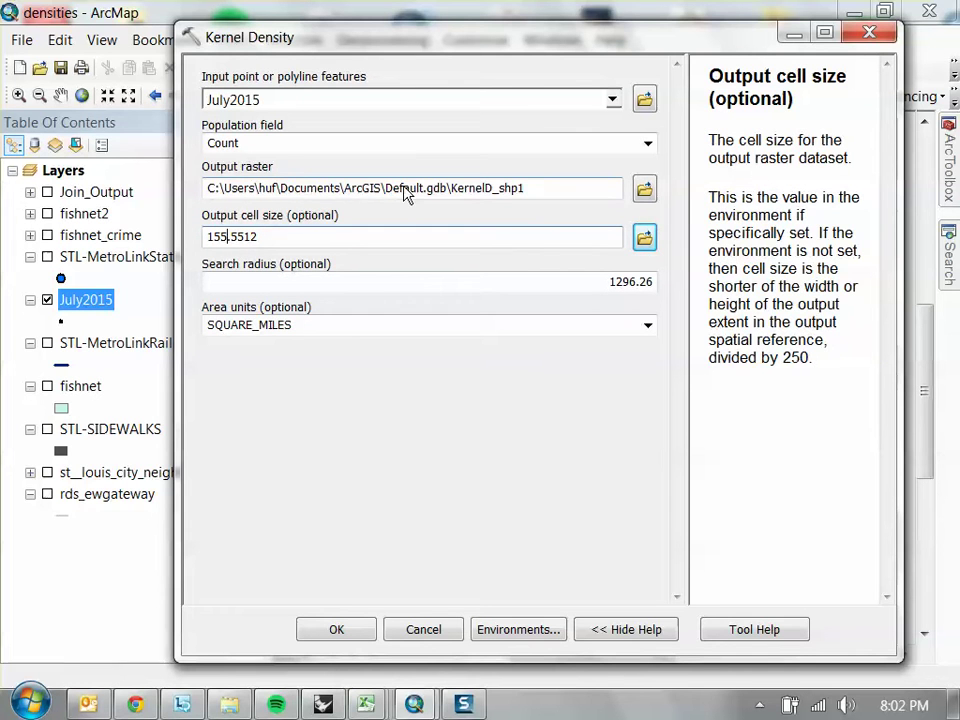
{"action": "double_click", "coordinate": [280, 240]}
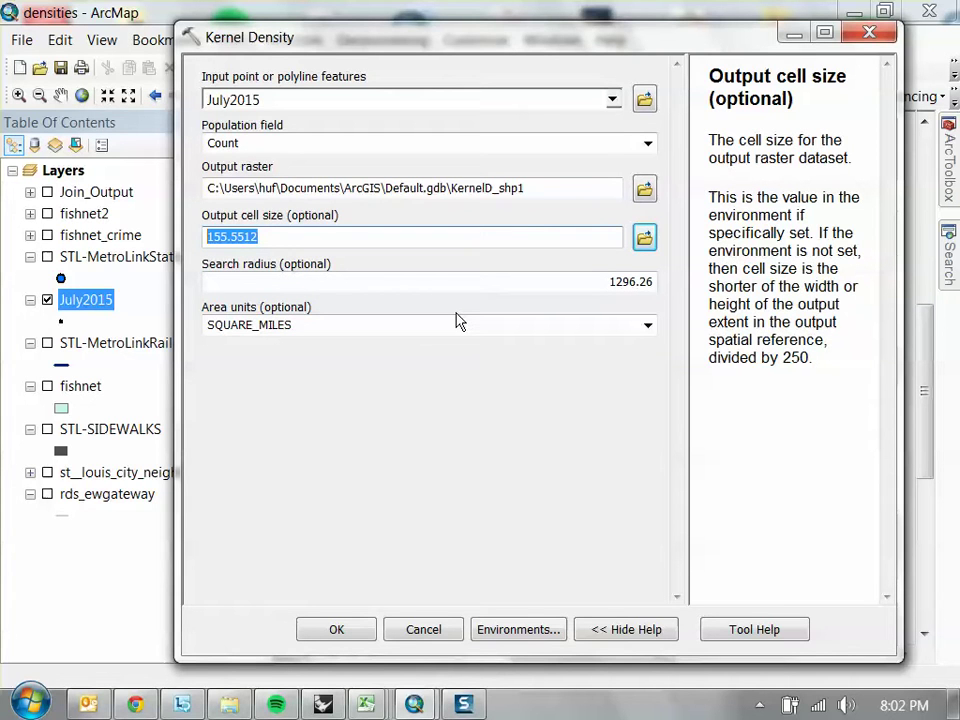
{"action": "type", "text": "50"}
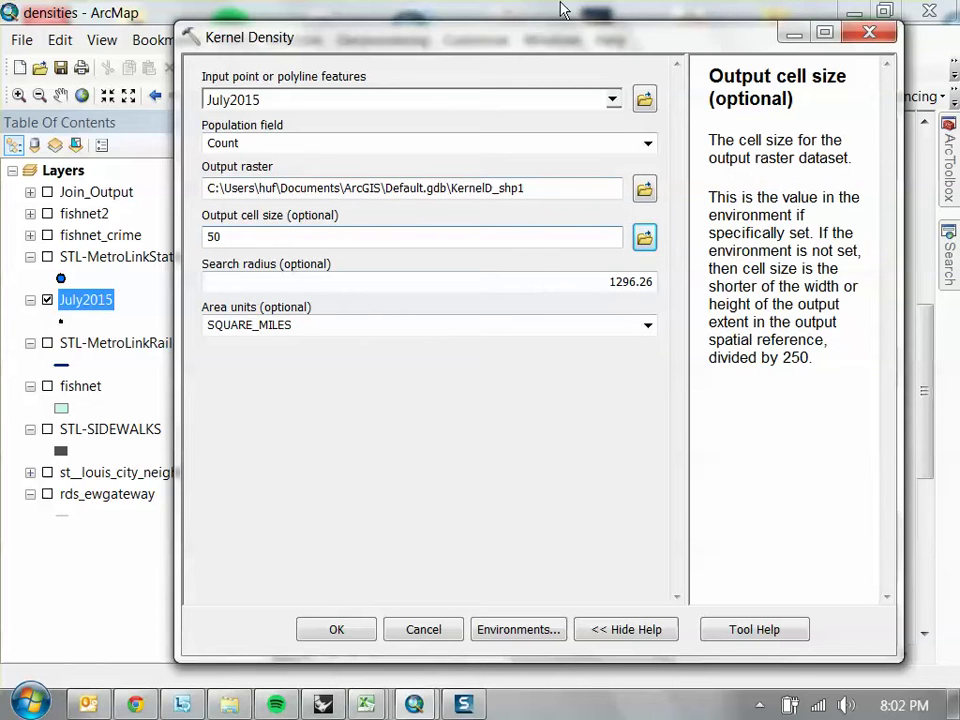
Check the map's displayed area, and set the Kernel Density processing extent to Same as Display in the environment settings
{"action": "left_click_drag", "start_coordinate": [420, 35], "coordinate": [345, 15]}
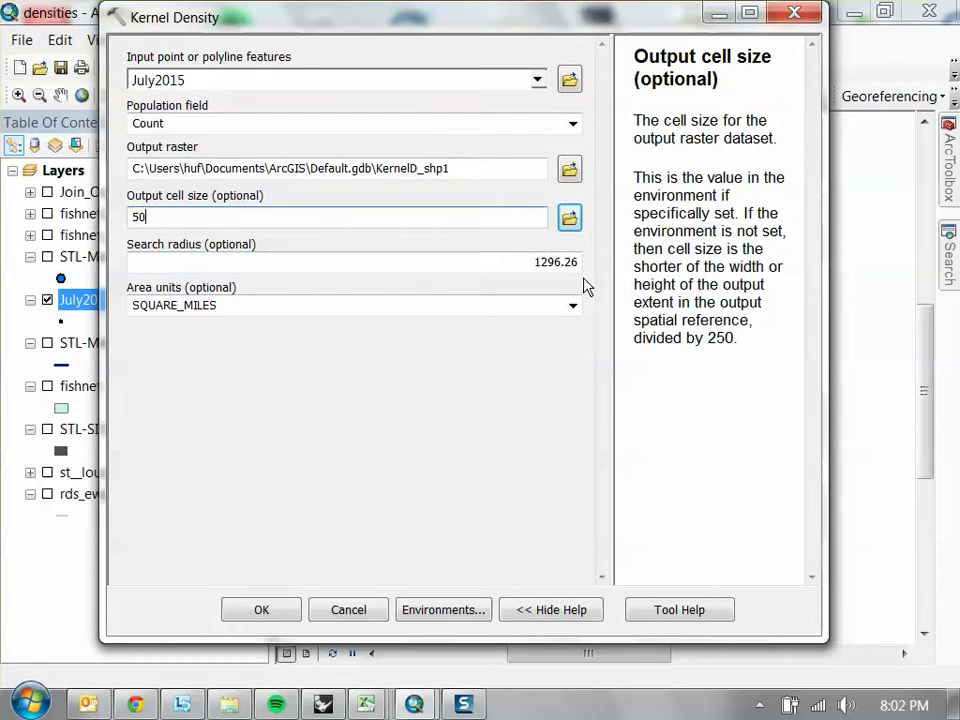
{"action": "left_click_drag", "start_coordinate": [480, 28], "coordinate": [463, 586]}
{"action": "mouse_move", "coordinate": [462, 537]}
{"action": "left_mouse_down"}
{"action": "mouse_move", "coordinate": [468, 661]}
{"action": "mouse_move", "coordinate": [470, 545]}
{"action": "mouse_move", "coordinate": [470, 558]}
{"action": "left_mouse_up"}
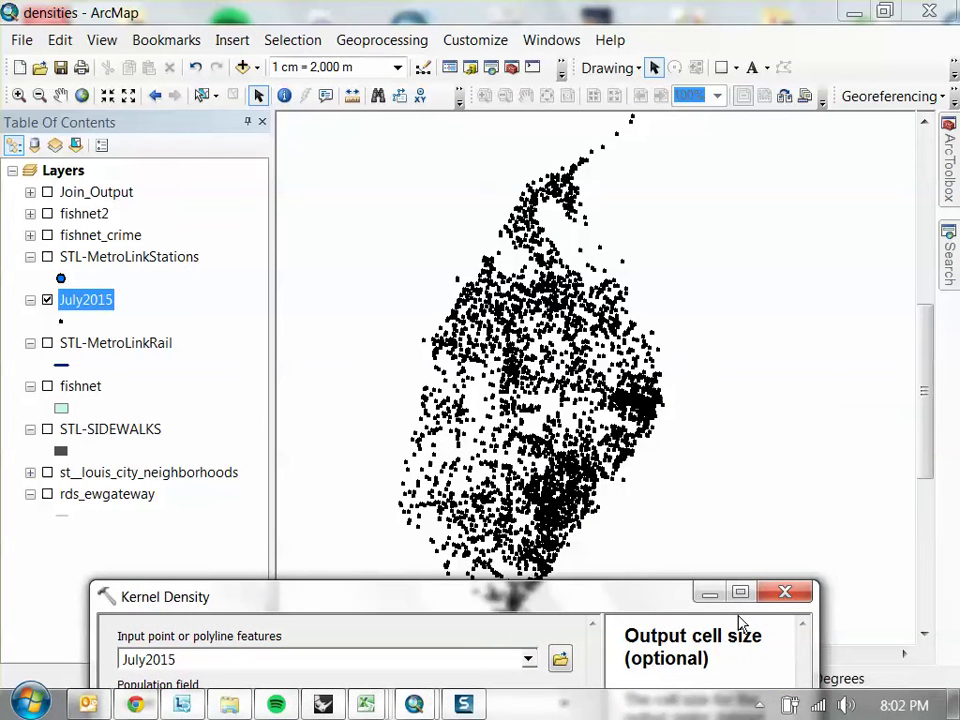
{"action": "left_click_drag", "start_coordinate": [632, 612], "coordinate": [625, 588]}
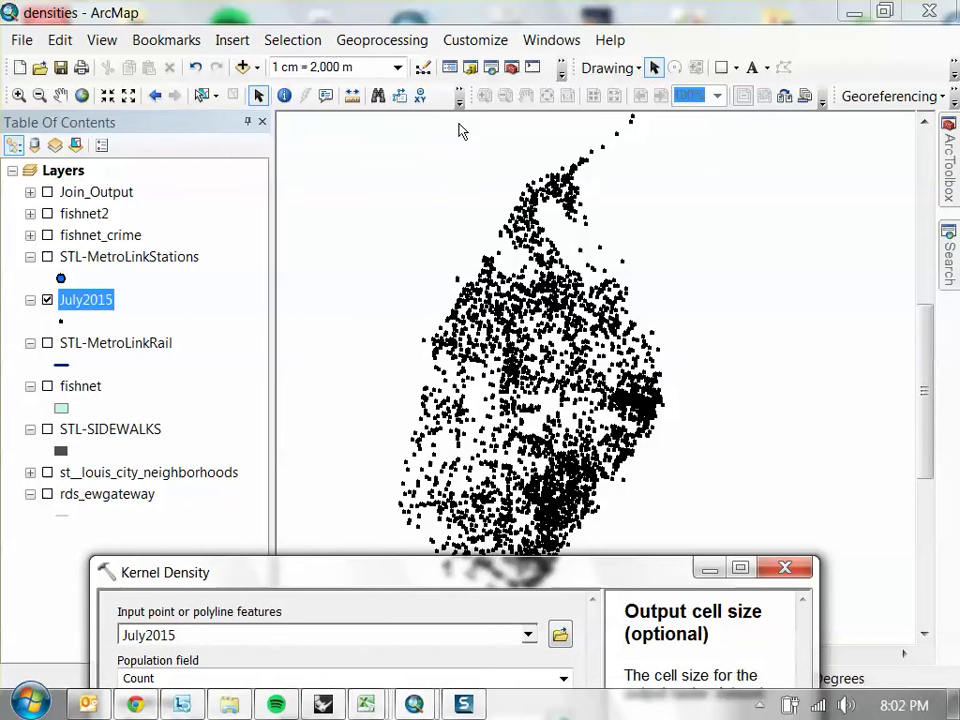
{"action": "left_click_drag", "start_coordinate": [568, 579], "coordinate": [587, 56]}
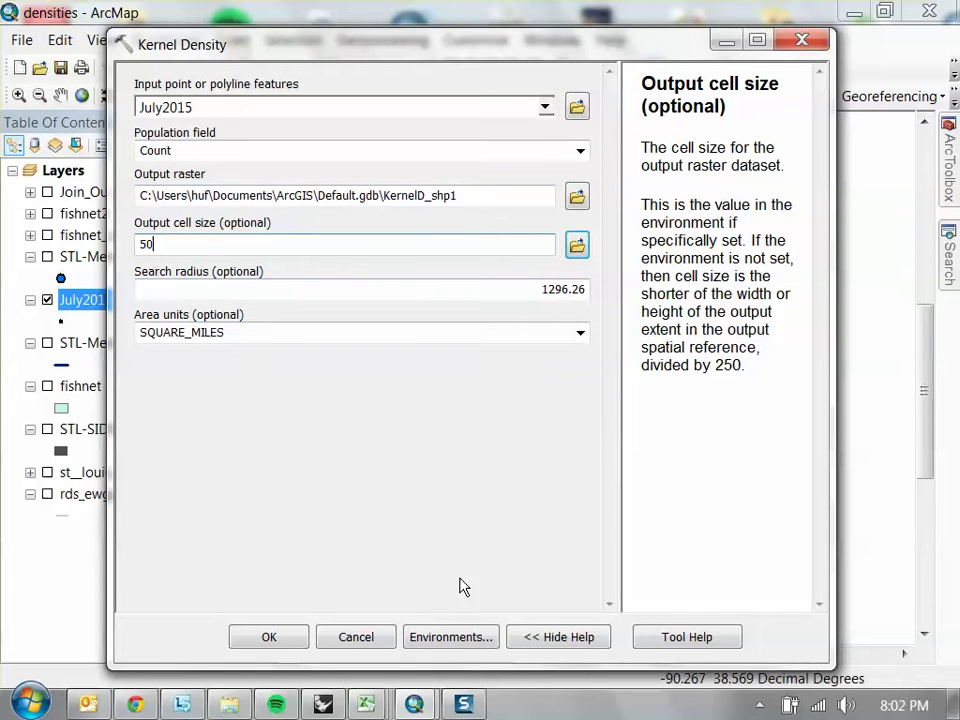
{"action": "left_click", "coordinate": [466, 638]}
{"action": "left_click_drag", "start_coordinate": [229, 39], "coordinate": [310, 36]}
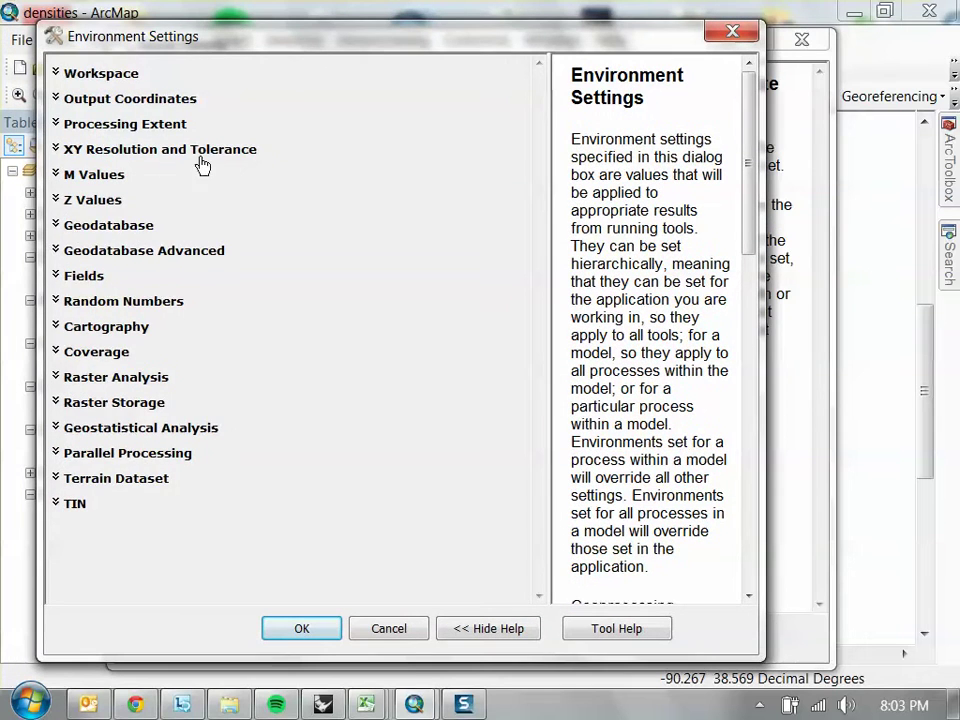
{"action": "left_click", "coordinate": [105, 125]}
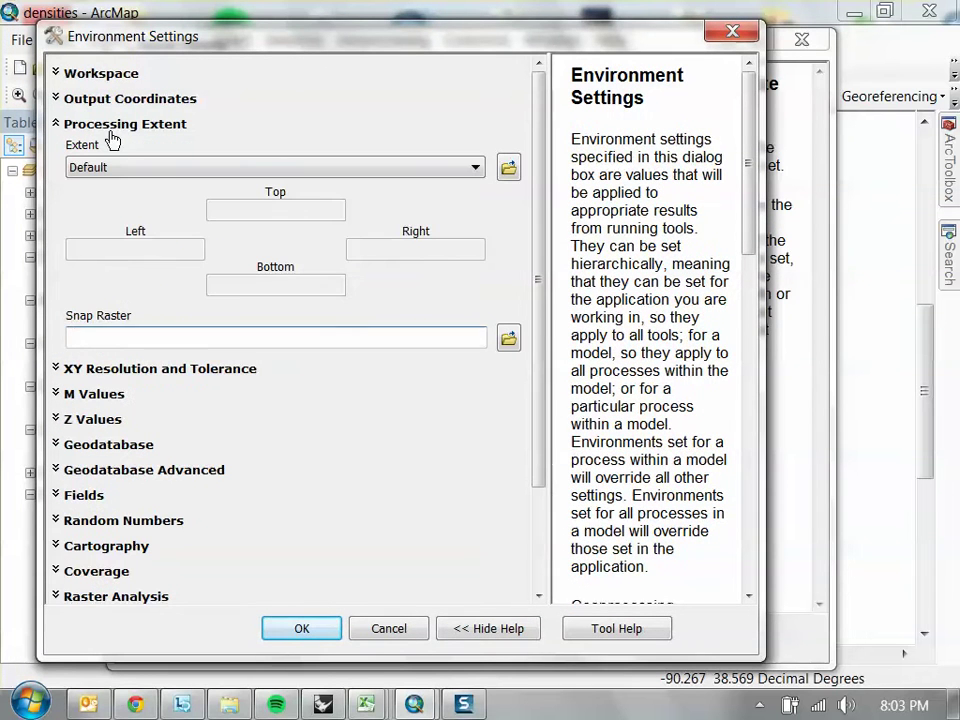
{"action": "left_click", "coordinate": [118, 177]}
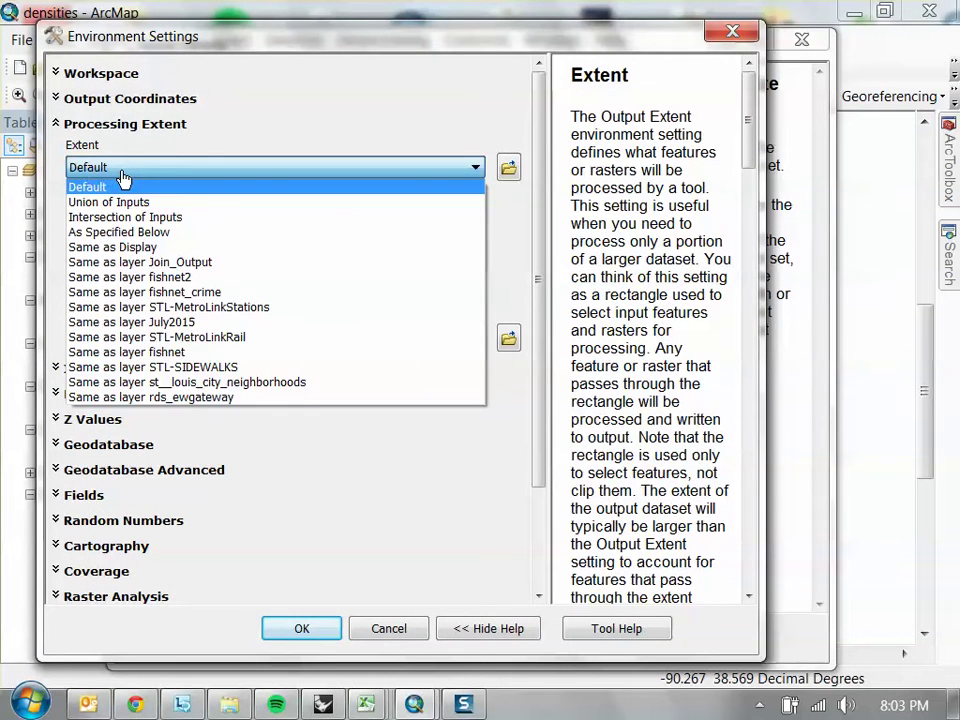
{"action": "left_click", "coordinate": [157, 248]}
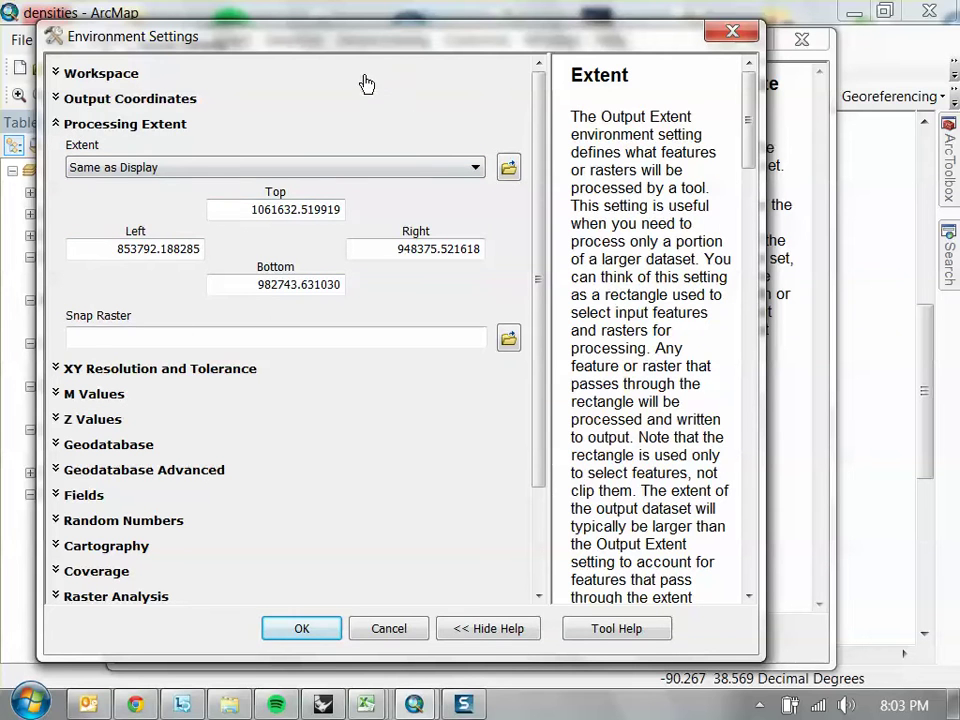
Accept the environment settings and run the Kernel Density tool, and hide the July2015 points on the map
{"action": "left_click_drag", "start_coordinate": [370, 44], "coordinate": [379, 44]}
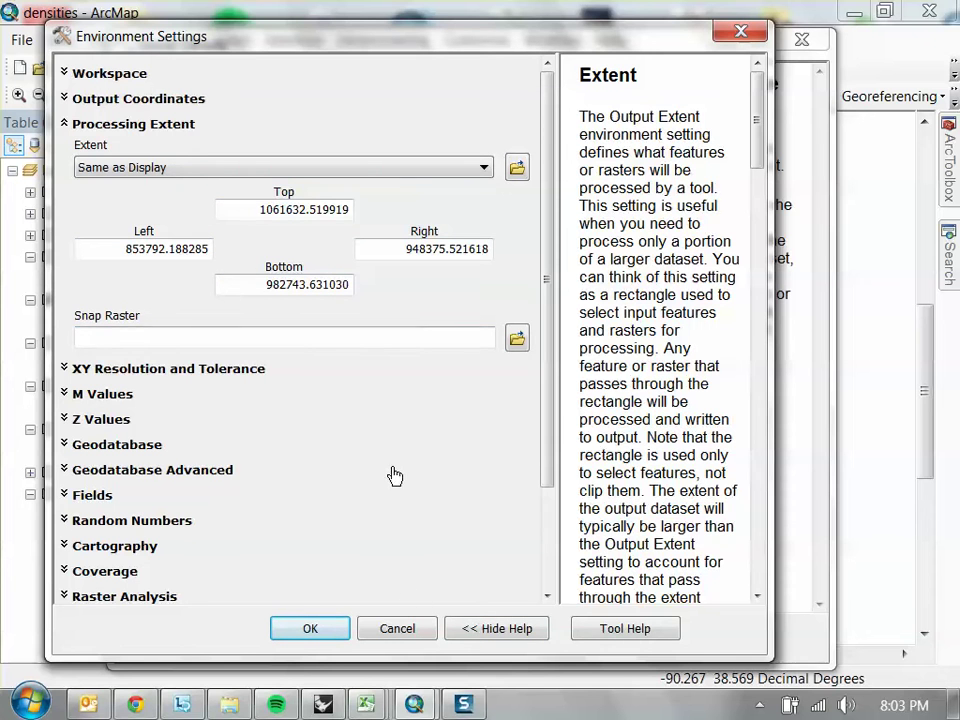
{"action": "left_click", "coordinate": [311, 629]}
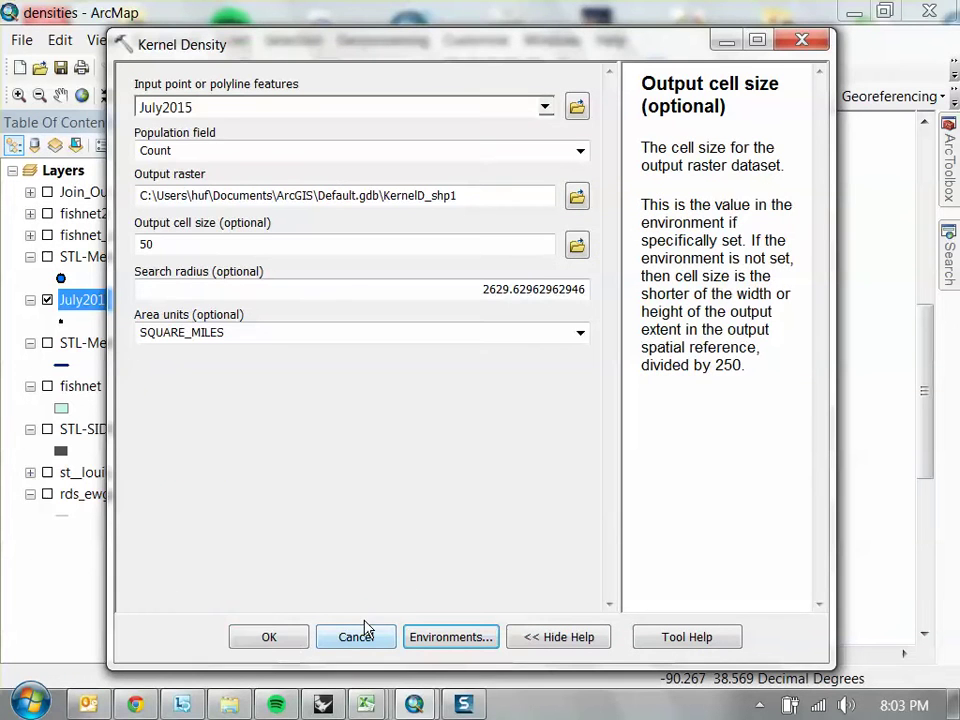
{"action": "left_click", "coordinate": [269, 638]}
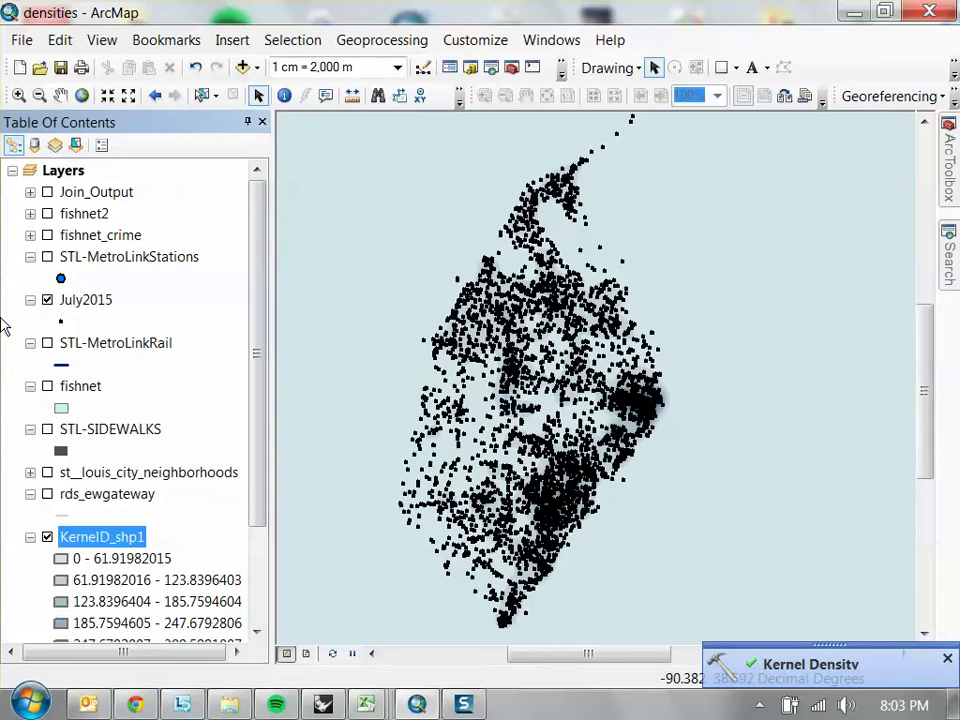
{"action": "left_click", "coordinate": [47, 300]}
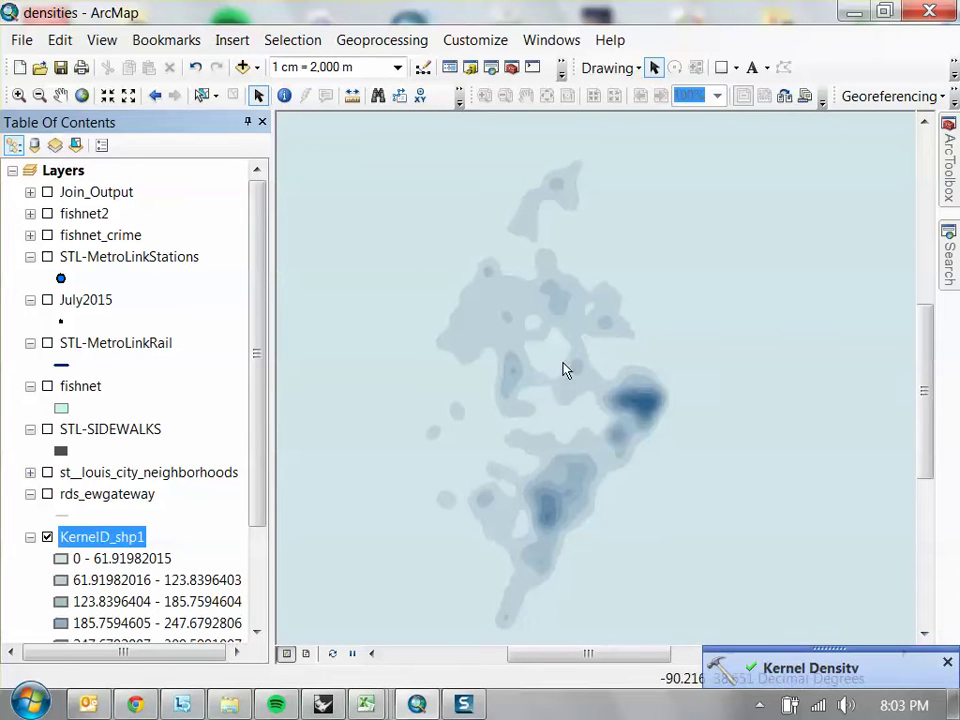
Open the symbology properties of the KernelD_shp1 layer, look over its class ranges, and switch the display to Stretched
{"action": "left_click_drag", "start_coordinate": [254, 476], "coordinate": [255, 568]}
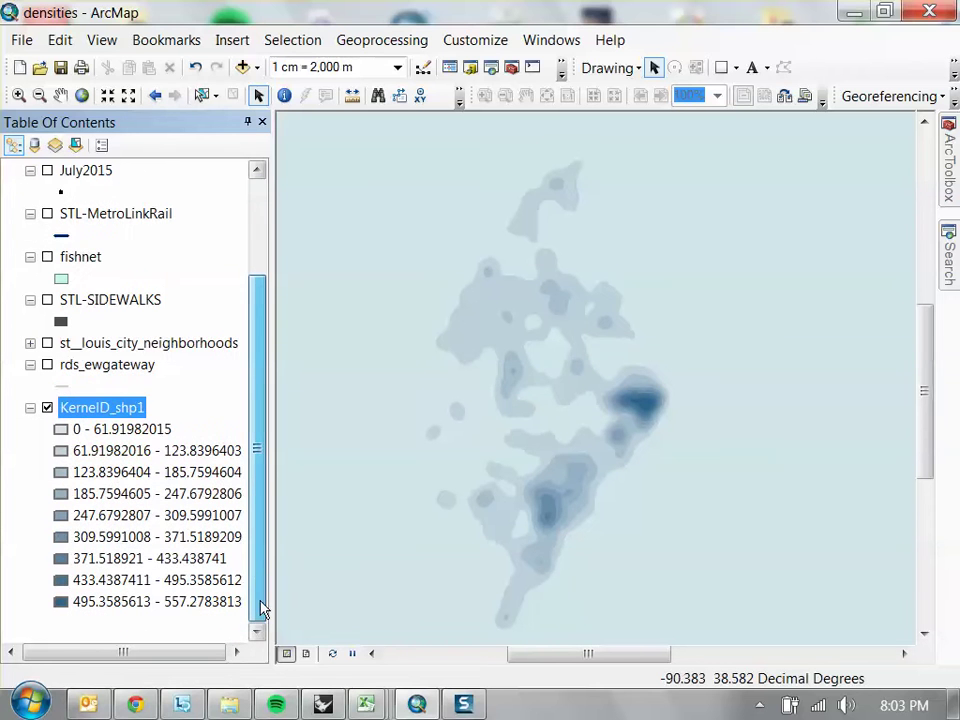
{"action": "double_click", "coordinate": [120, 408]}
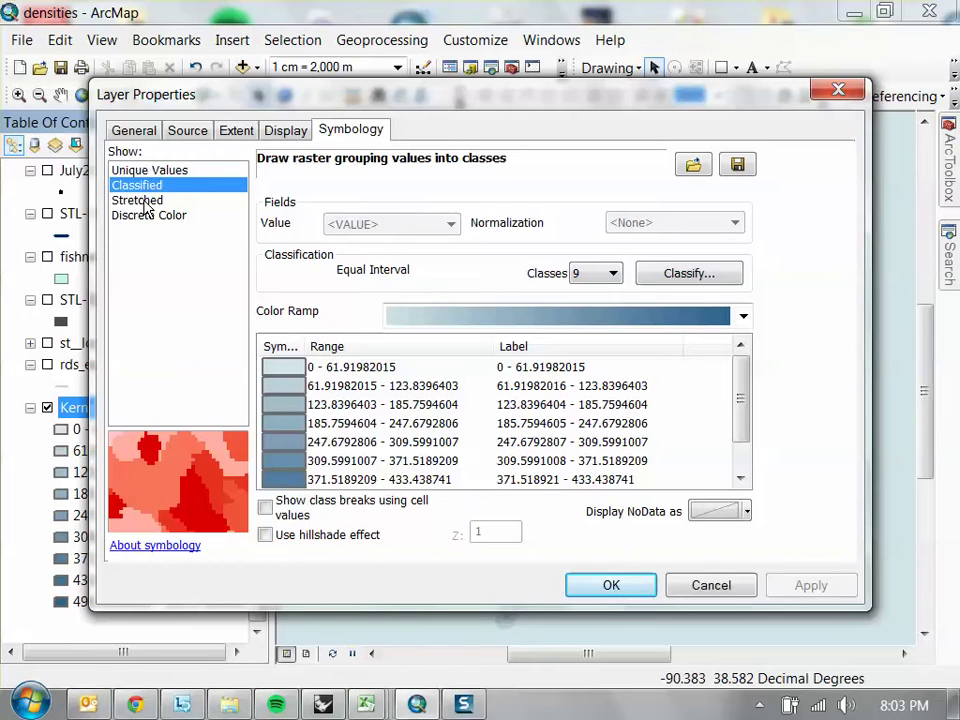
{"action": "scroll", "coordinate": [744, 426], "scroll_direction": "down", "scroll_amount": 1}
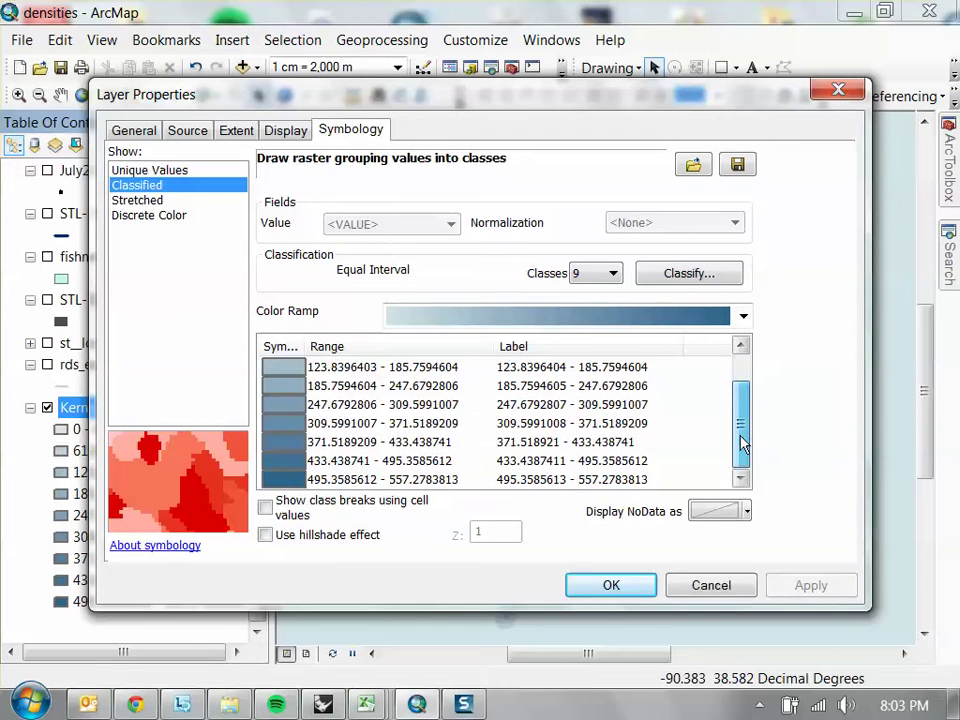
{"action": "scroll", "coordinate": [739, 407], "scroll_direction": "up", "scroll_amount": 1}
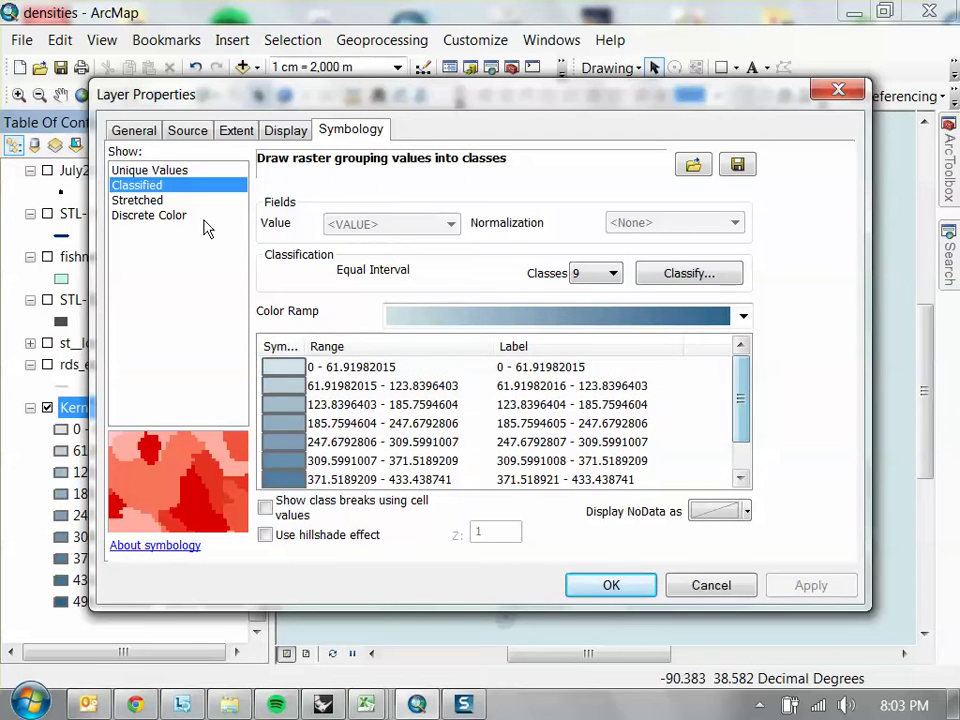
{"action": "left_click", "coordinate": [146, 201]}
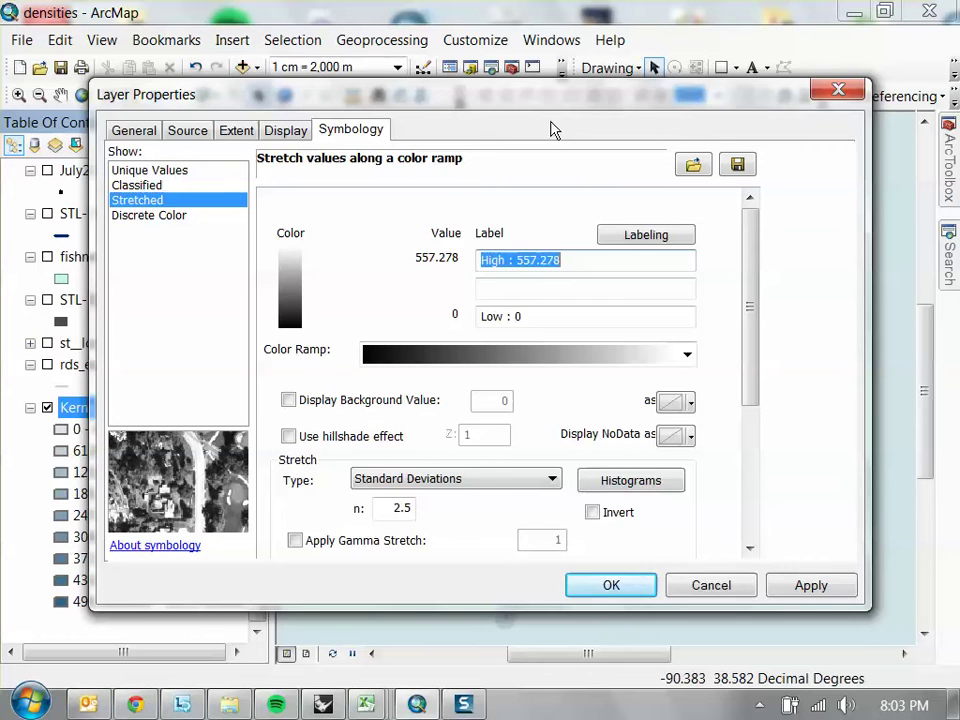
Apply the blue-yellow-red color ramp to the stretched KernelD_shp1 raster
{"action": "left_click_drag", "start_coordinate": [620, 104], "coordinate": [551, 146]}
{"action": "left_click", "coordinate": [583, 415]}
{"action": "scroll", "coordinate": [618, 292], "scroll_direction": "down", "scroll_amount": 1}
{"action": "scroll", "coordinate": [622, 285], "scroll_direction": "up", "scroll_amount": 1}
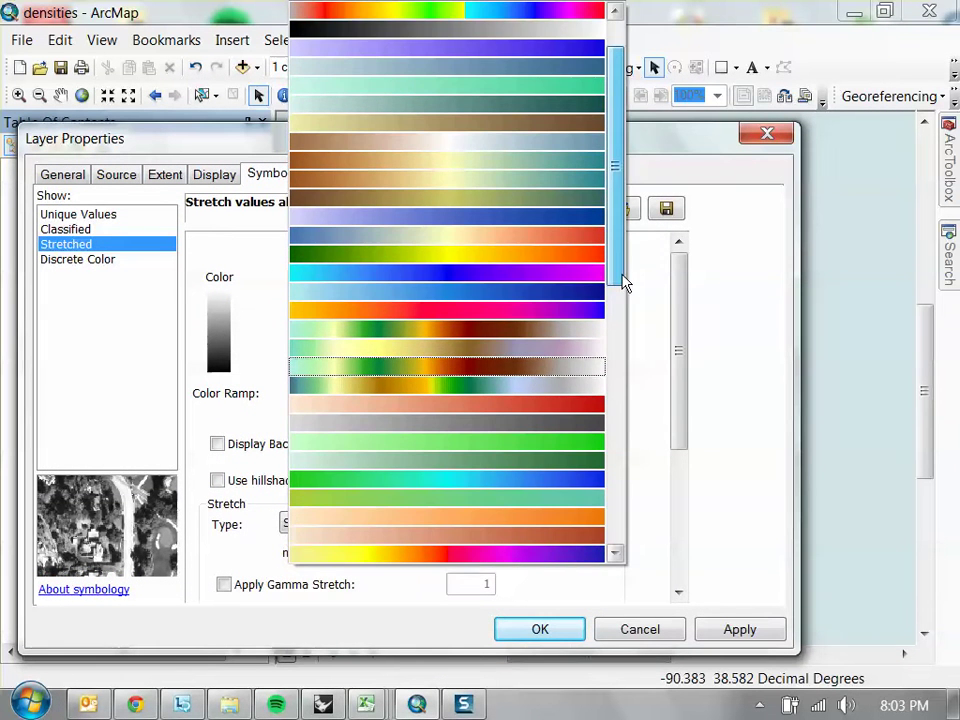
{"action": "left_click", "coordinate": [584, 252]}
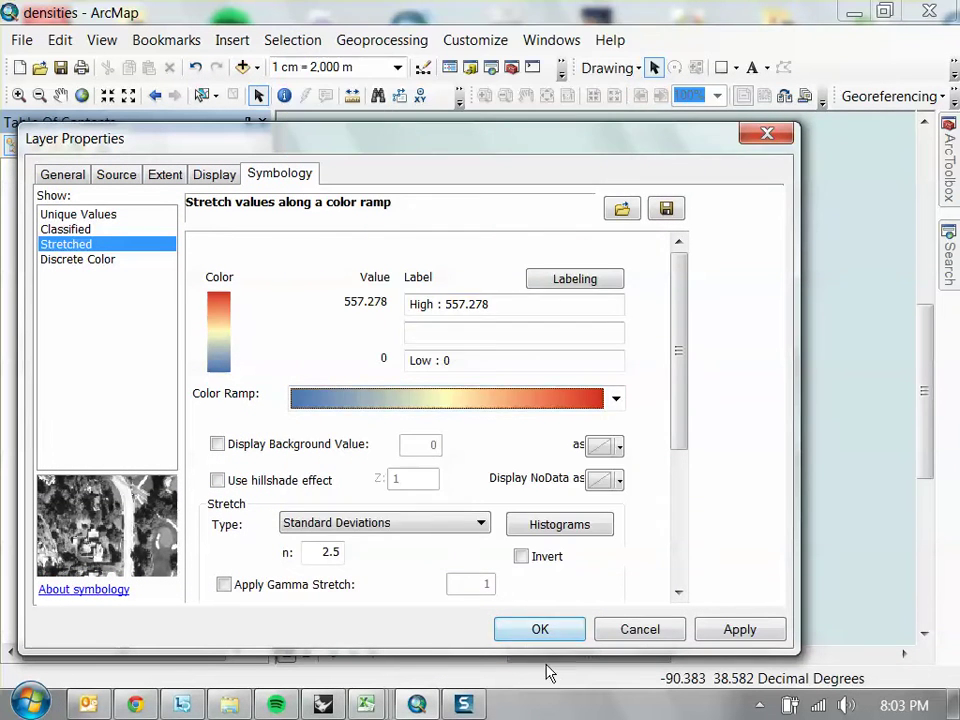
{"action": "left_click", "coordinate": [553, 633]}
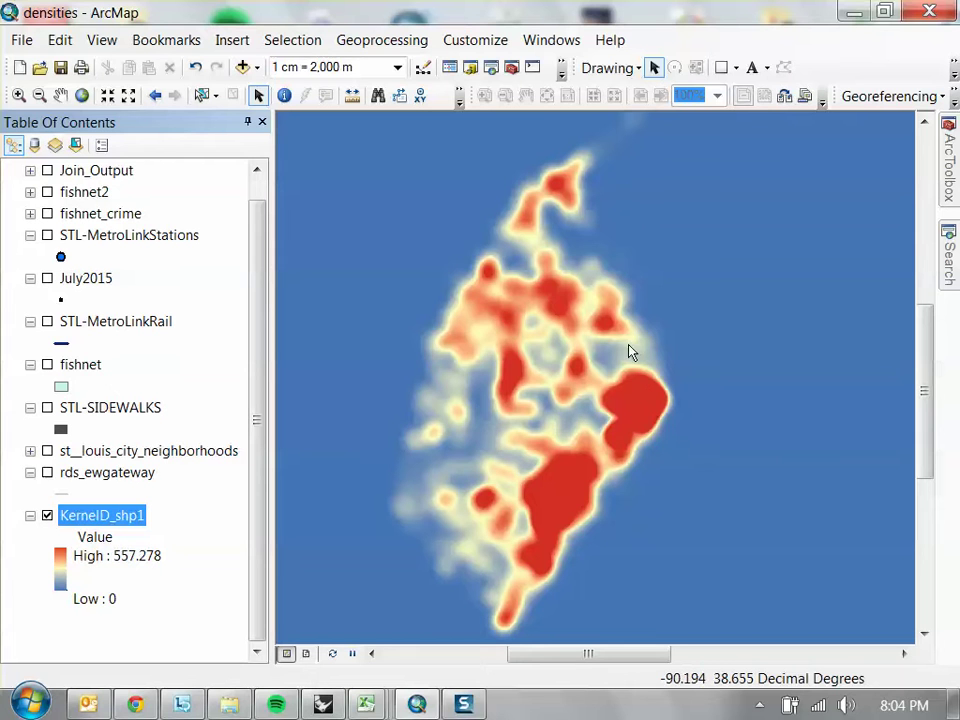
Show the July2015 points over the KernelD_shp1 raster and compare the point clusters with the density colors across the city
{"action": "left_click", "coordinate": [47, 280]}
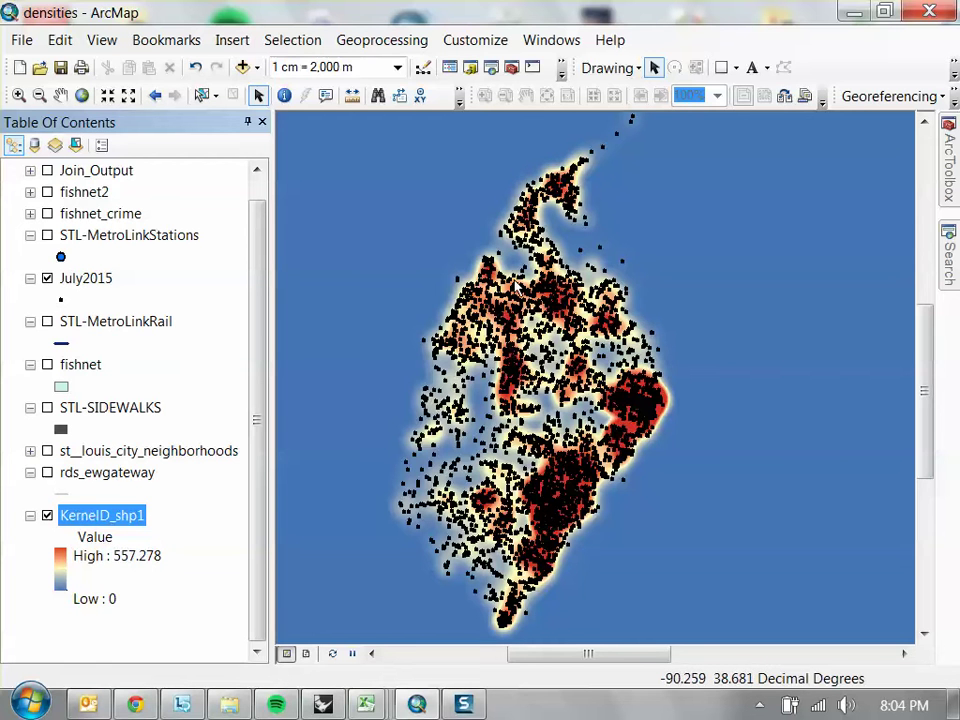
{"action": "scroll", "coordinate": [540, 292], "scroll_direction": "down", "scroll_amount": 2}
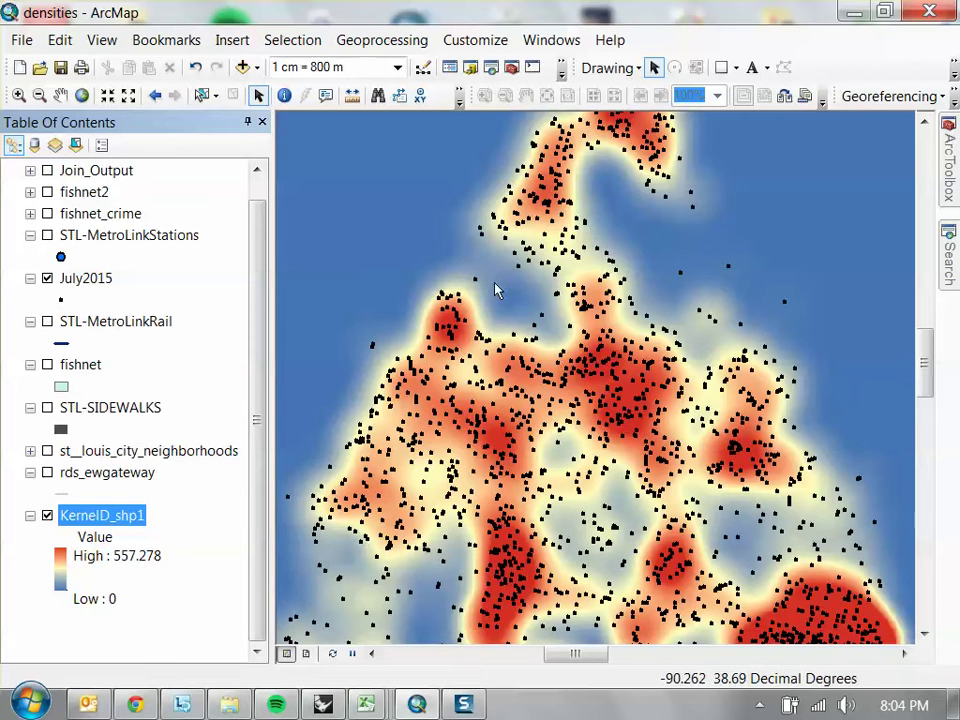
{"action": "left_click_drag", "start_coordinate": [547, 366], "coordinate": [510, 221]}
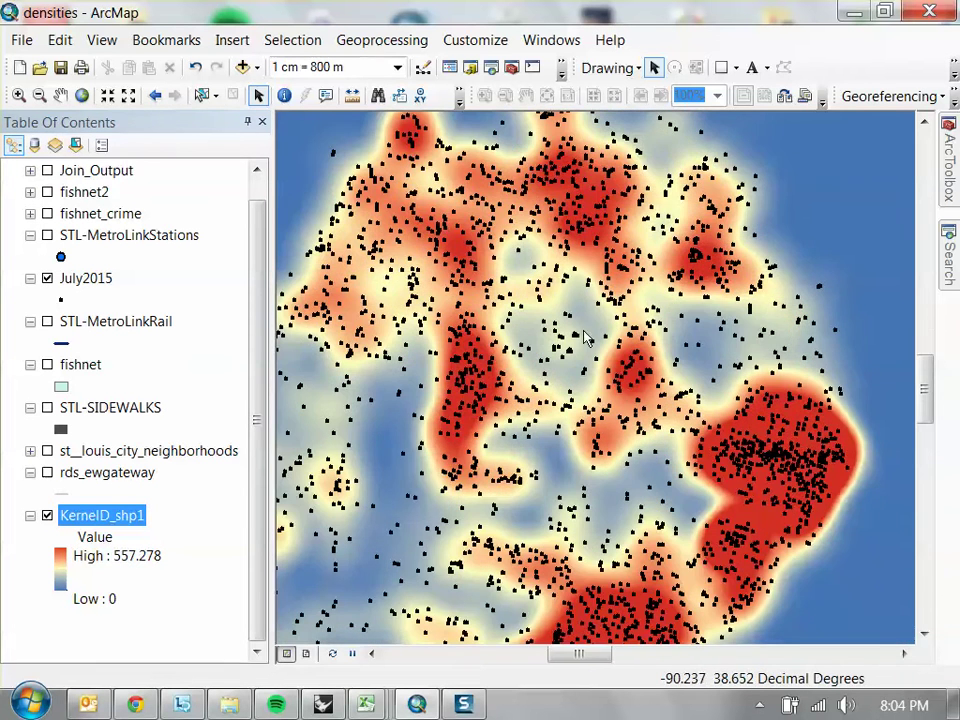
{"action": "left_click_drag", "start_coordinate": [550, 498], "coordinate": [577, 385]}
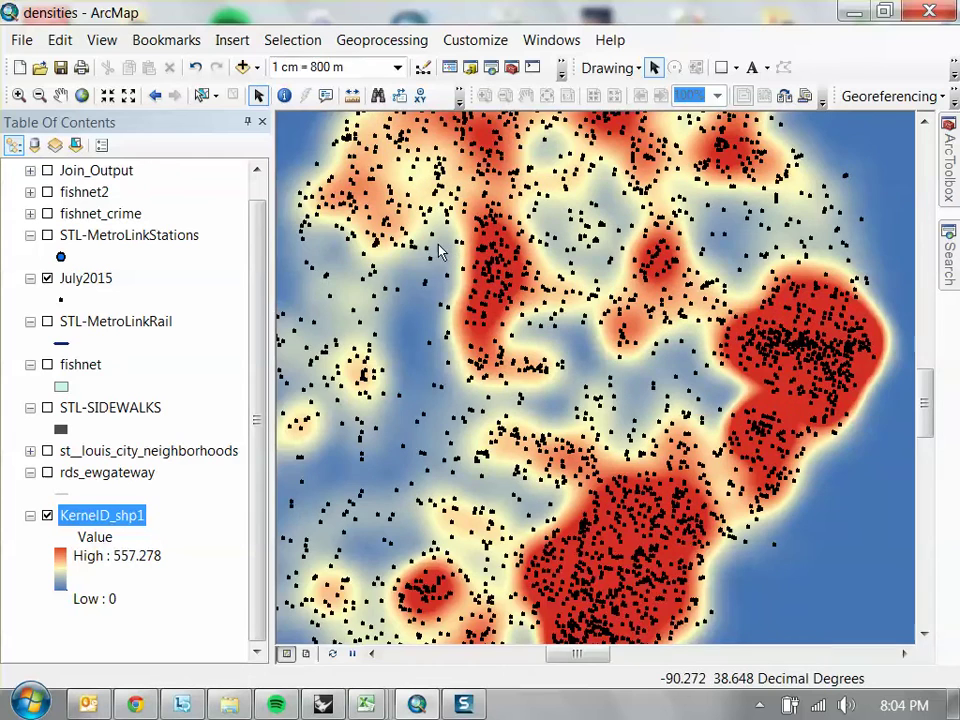
{"action": "left_click_drag", "start_coordinate": [377, 389], "coordinate": [442, 332]}
{"action": "left_click_drag", "start_coordinate": [566, 319], "coordinate": [391, 328]}
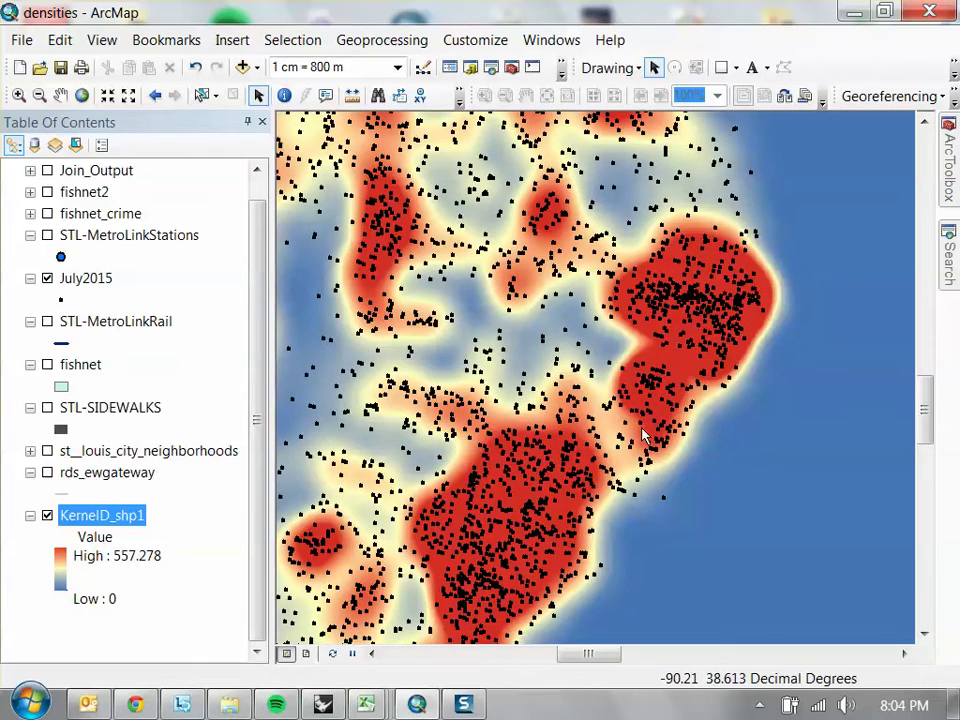
{"action": "scroll", "coordinate": [543, 437], "scroll_direction": "up", "scroll_amount": 3}
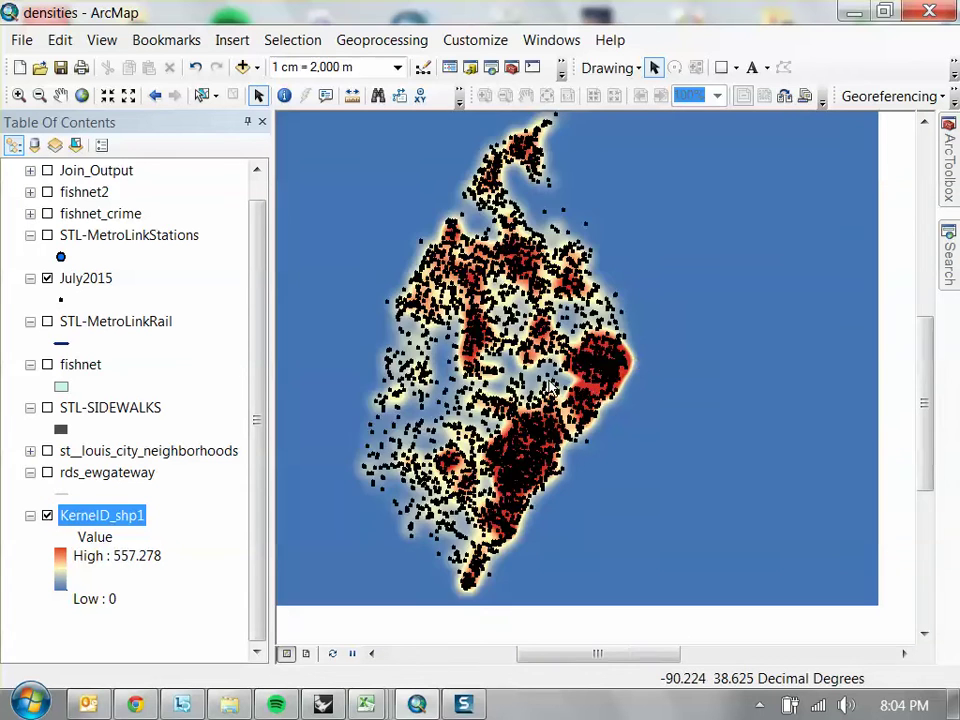
{"action": "scroll", "coordinate": [537, 371], "scroll_direction": "up", "scroll_amount": 1}
{"action": "left_click_drag", "start_coordinate": [533, 374], "coordinate": [617, 410]}
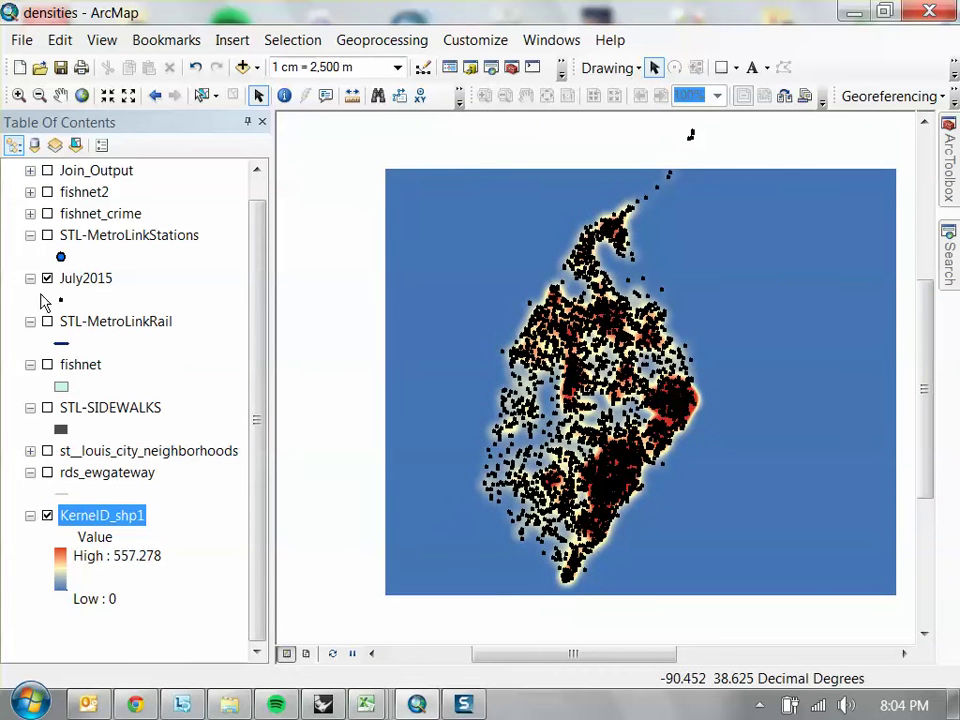
Hide the July2015 points and examine the density raster's overall pattern on its own
{"action": "left_click", "coordinate": [47, 278]}
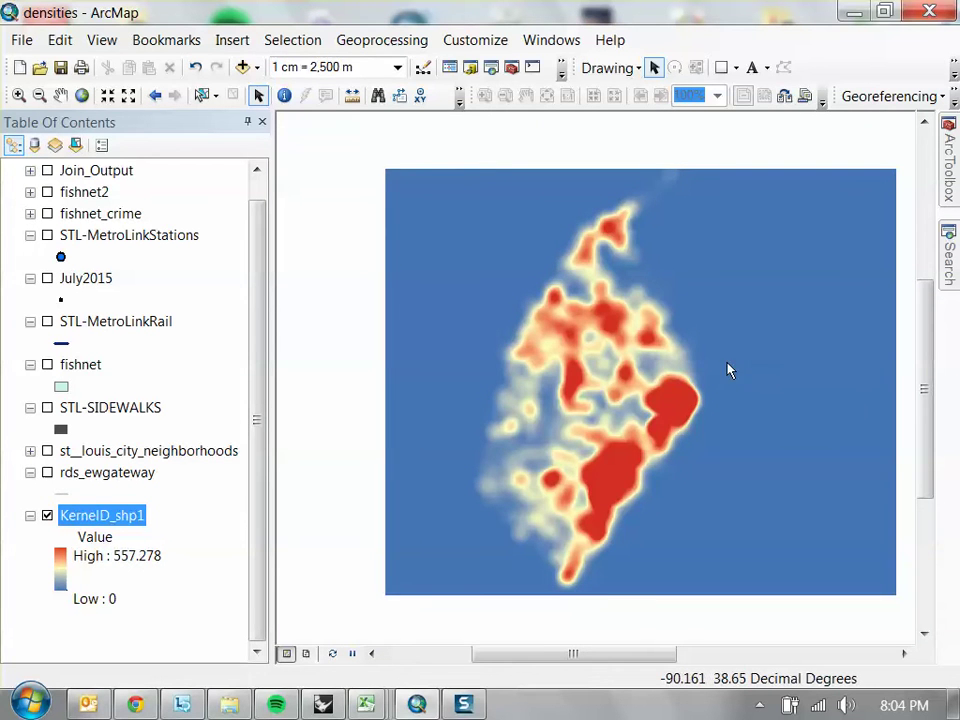
{"action": "left_click_drag", "start_coordinate": [737, 375], "coordinate": [701, 371]}
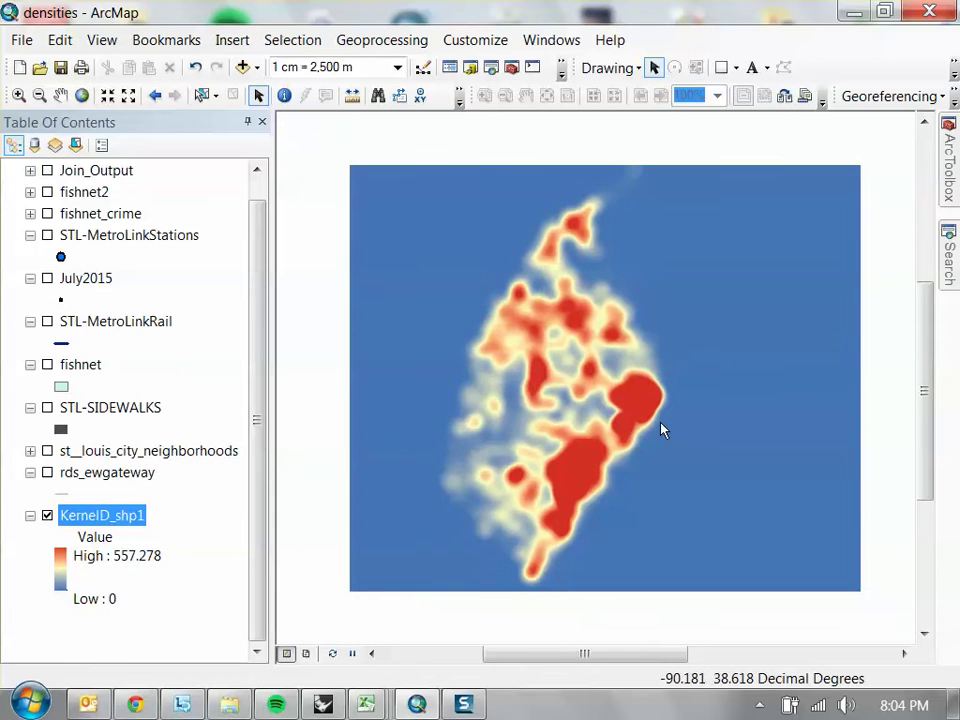
{"action": "scroll", "coordinate": [661, 430], "scroll_direction": "down", "scroll_amount": 1}
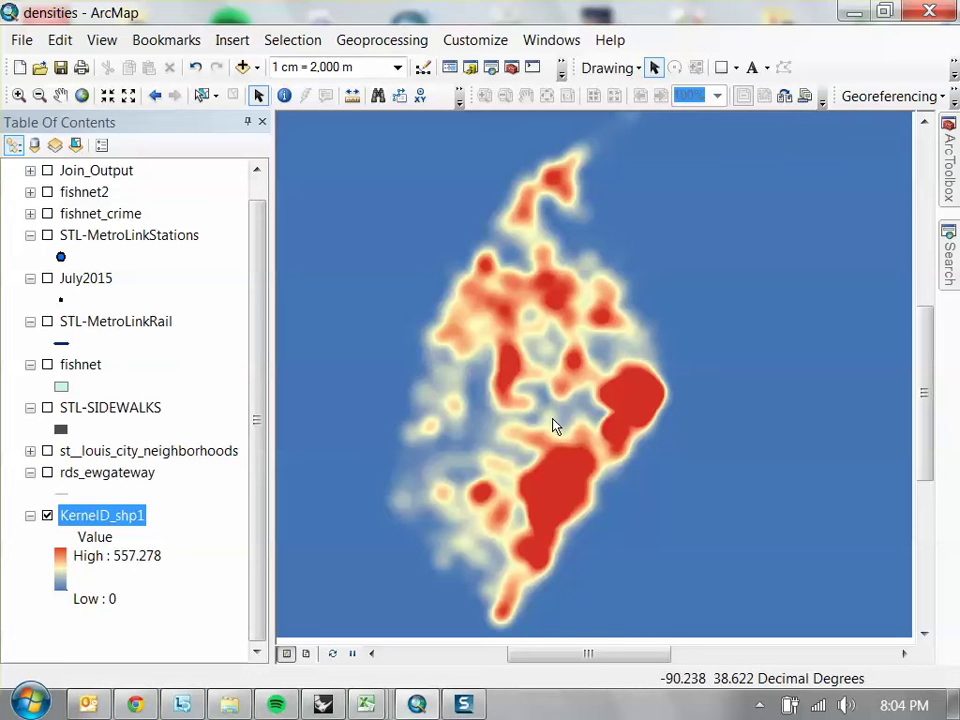
{"action": "scroll", "coordinate": [572, 396], "scroll_direction": "down", "scroll_amount": 1}
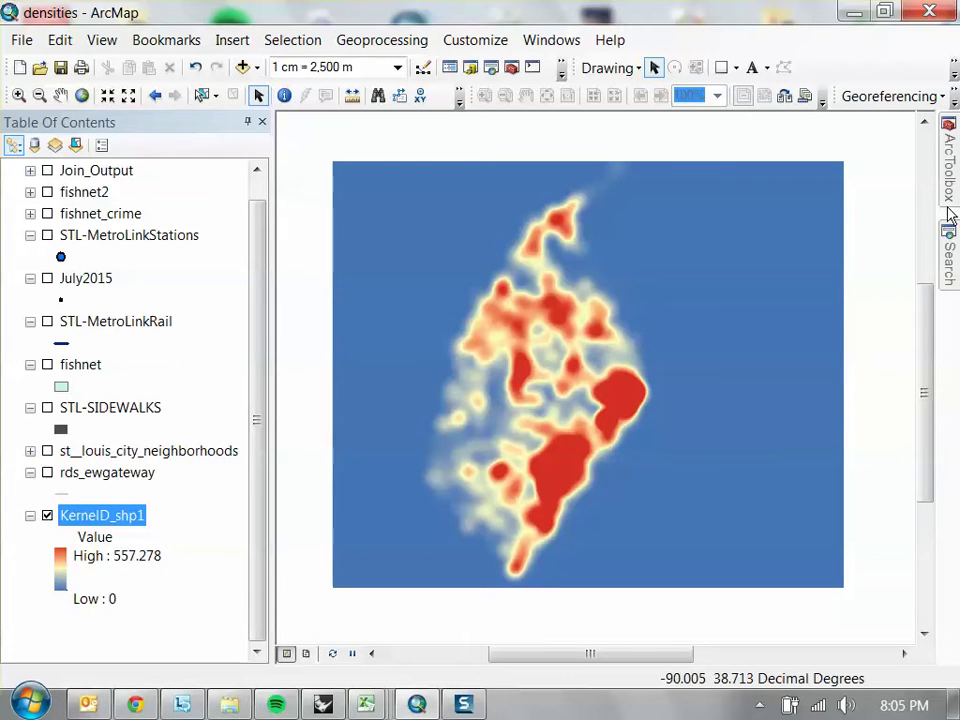
Open the Contour tool from the Surface toolset of the Spatial Analyst Tools
{"action": "left_click", "coordinate": [954, 178]}
{"action": "left_click", "coordinate": [618, 290]}
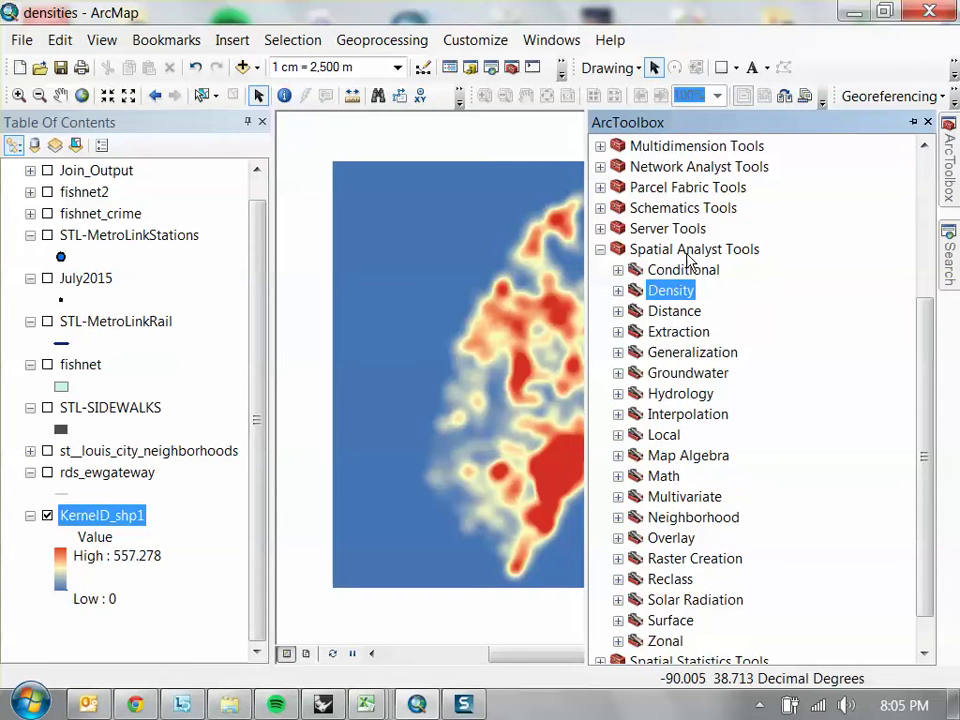
{"action": "left_click", "coordinate": [689, 252]}
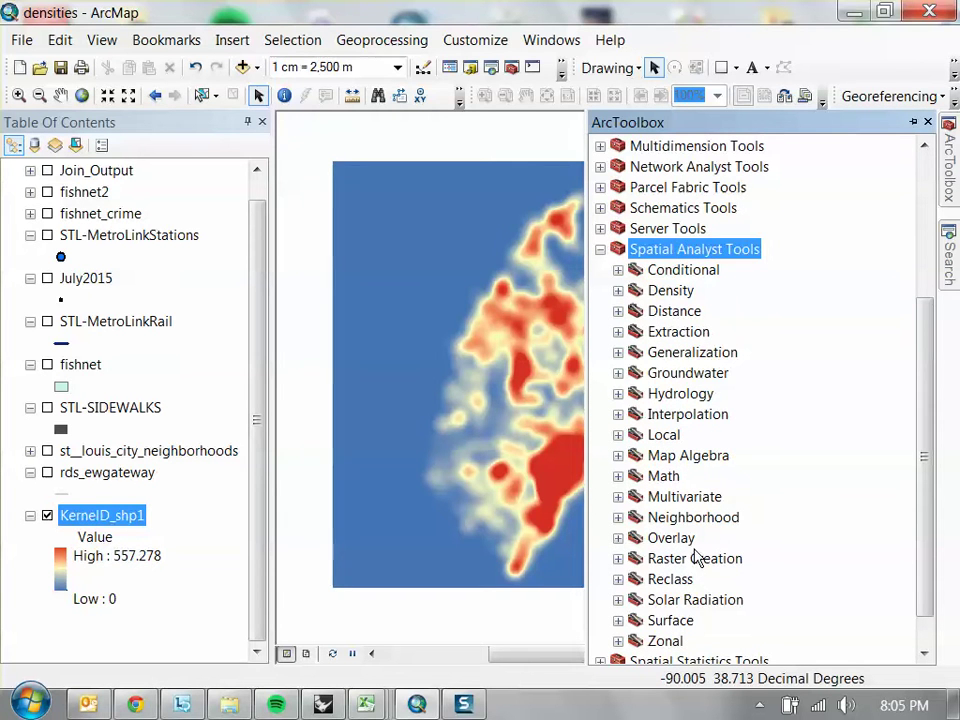
{"action": "scroll", "coordinate": [704, 609], "scroll_direction": "down", "scroll_amount": 1}
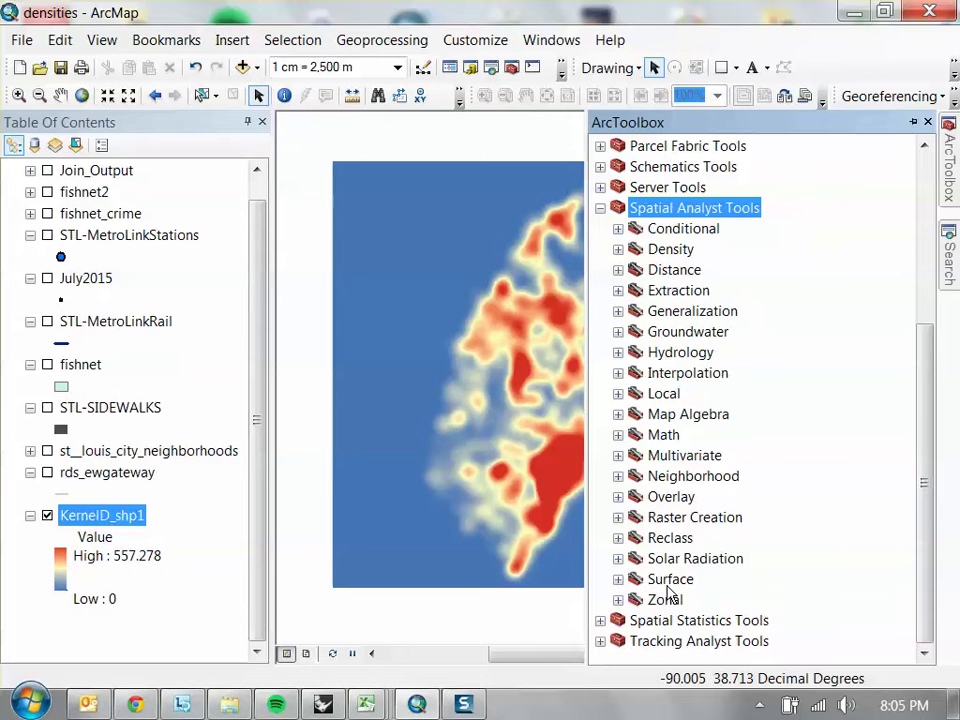
{"action": "left_click", "coordinate": [668, 580]}
{"action": "left_click", "coordinate": [619, 581]}
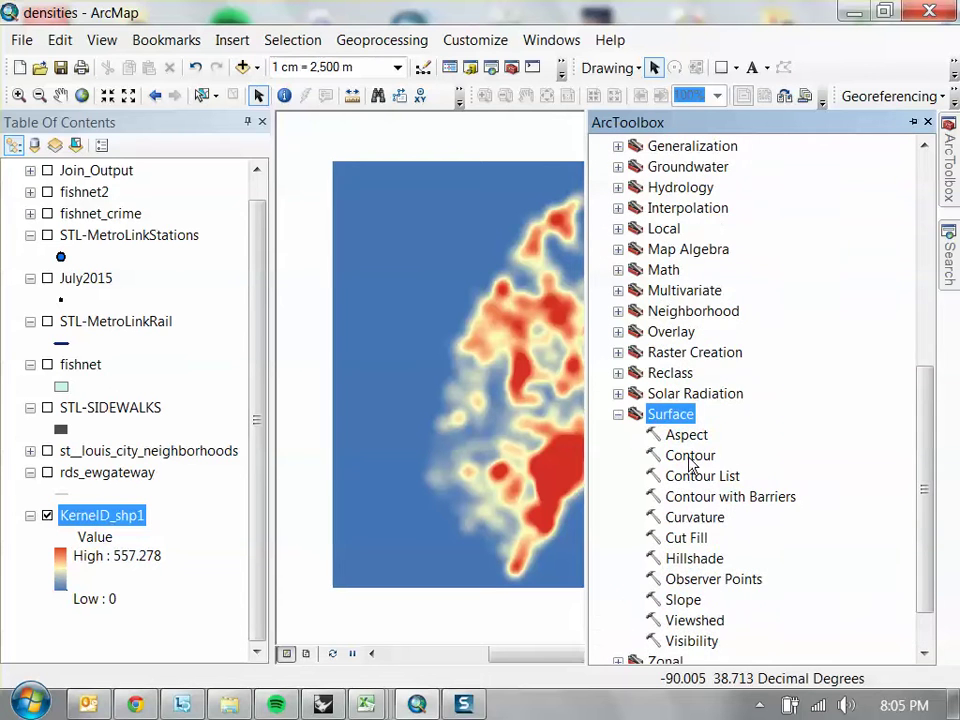
{"action": "scroll", "coordinate": [690, 463], "scroll_direction": "down", "scroll_amount": 1}
{"action": "left_click", "coordinate": [686, 395]}
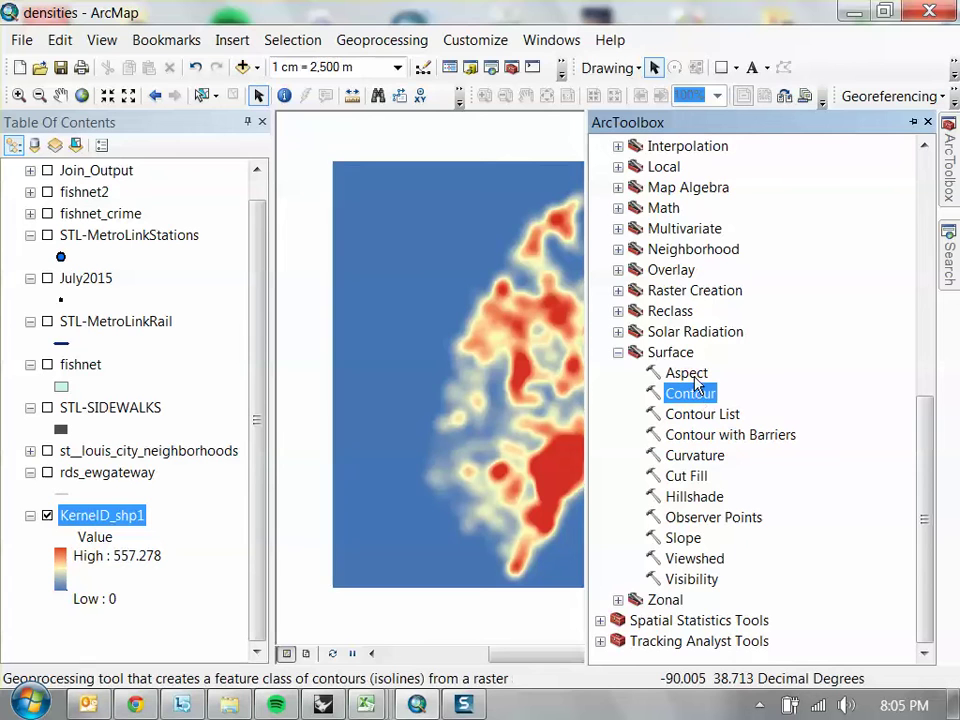
{"action": "double_click", "coordinate": [697, 393]}
Use KernelD_shp1 as the Contour tool's input raster and check the output polyline features path
{"action": "left_click_drag", "start_coordinate": [465, 58], "coordinate": [660, 70]}
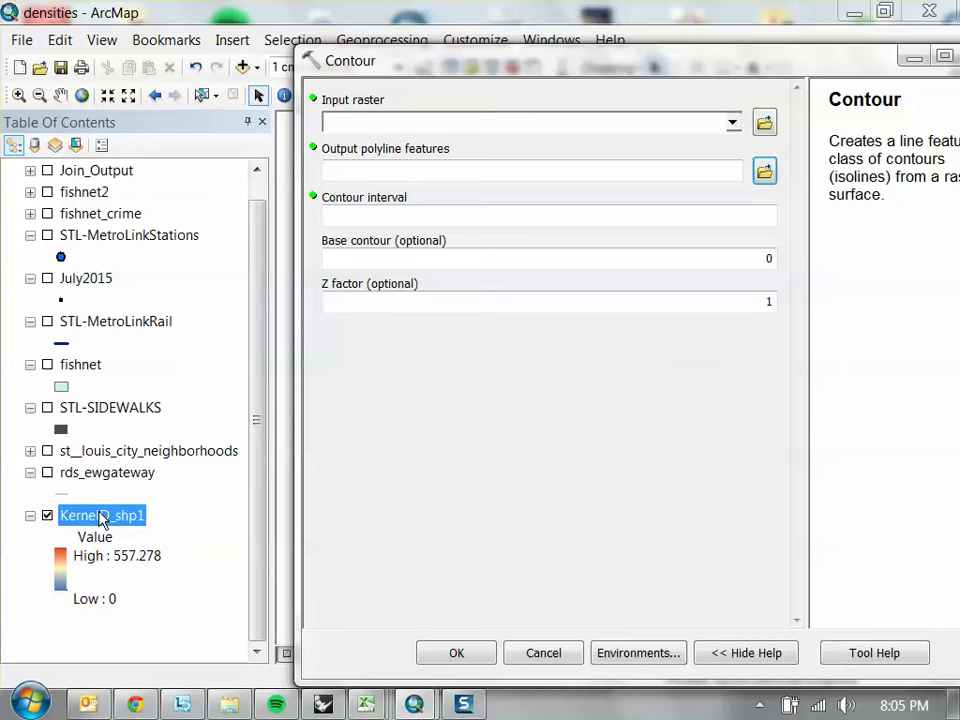
{"action": "left_click_drag", "start_coordinate": [100, 520], "coordinate": [500, 118]}
{"action": "left_click_drag", "start_coordinate": [559, 68], "coordinate": [569, 631]}
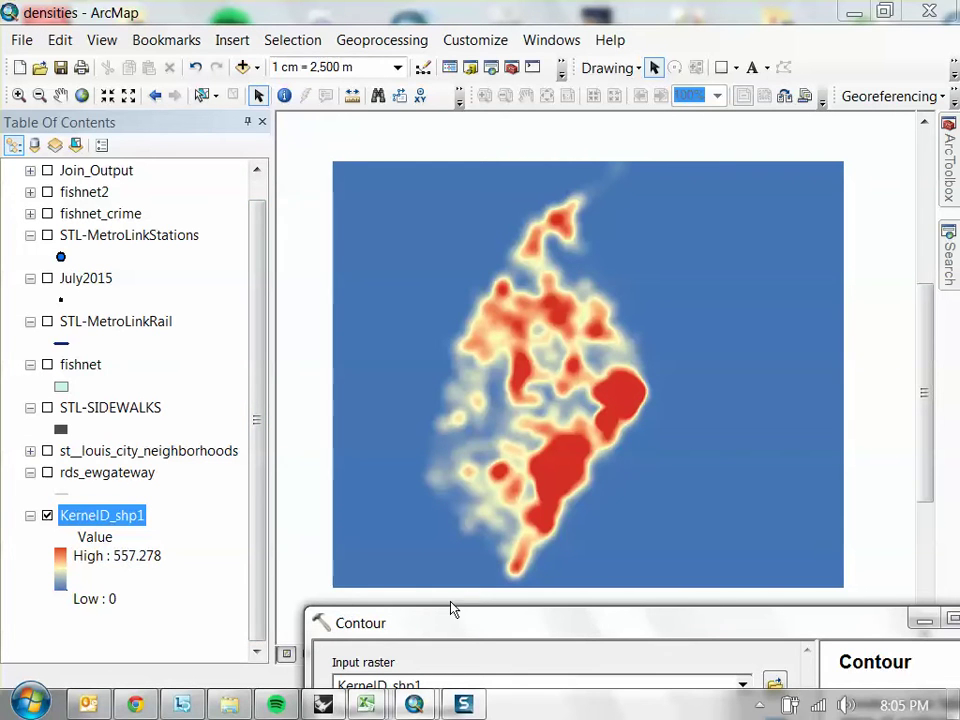
{"action": "left_click_drag", "start_coordinate": [505, 623], "coordinate": [312, 76]}
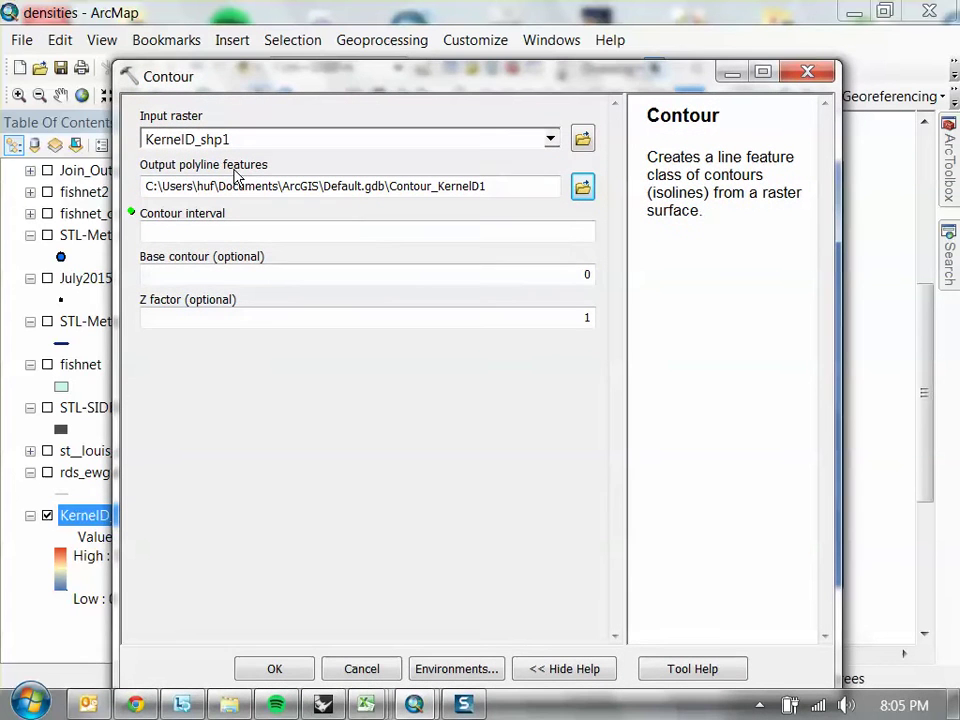
{"action": "left_click_drag", "start_coordinate": [530, 70], "coordinate": [576, 72]}
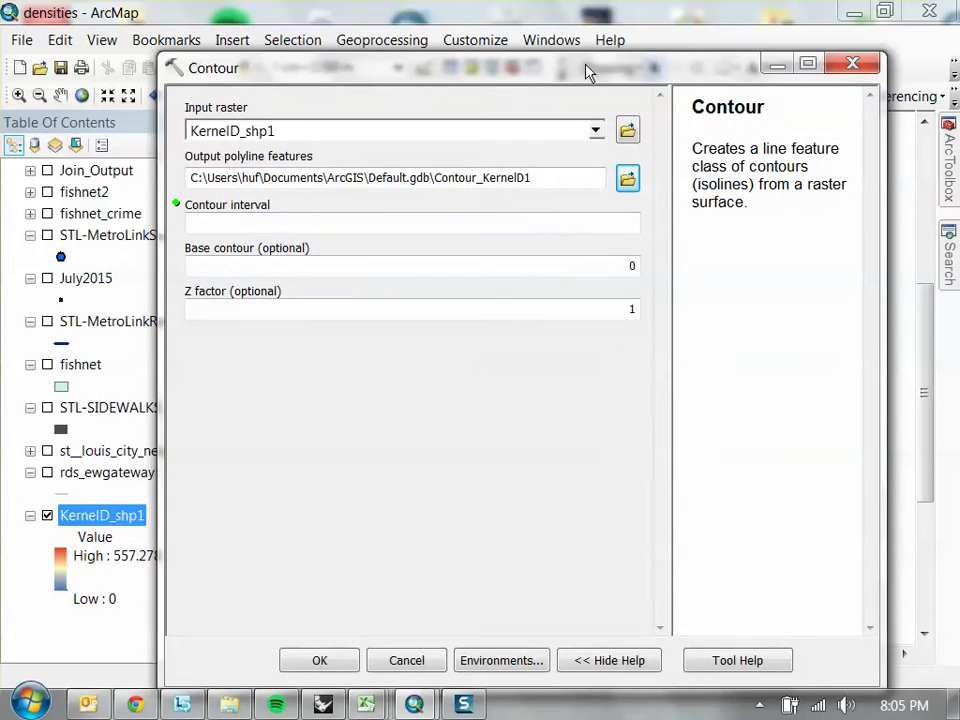
{"action": "left_click_drag", "start_coordinate": [287, 188], "coordinate": [568, 182]}
{"action": "left_click", "coordinate": [568, 182]}
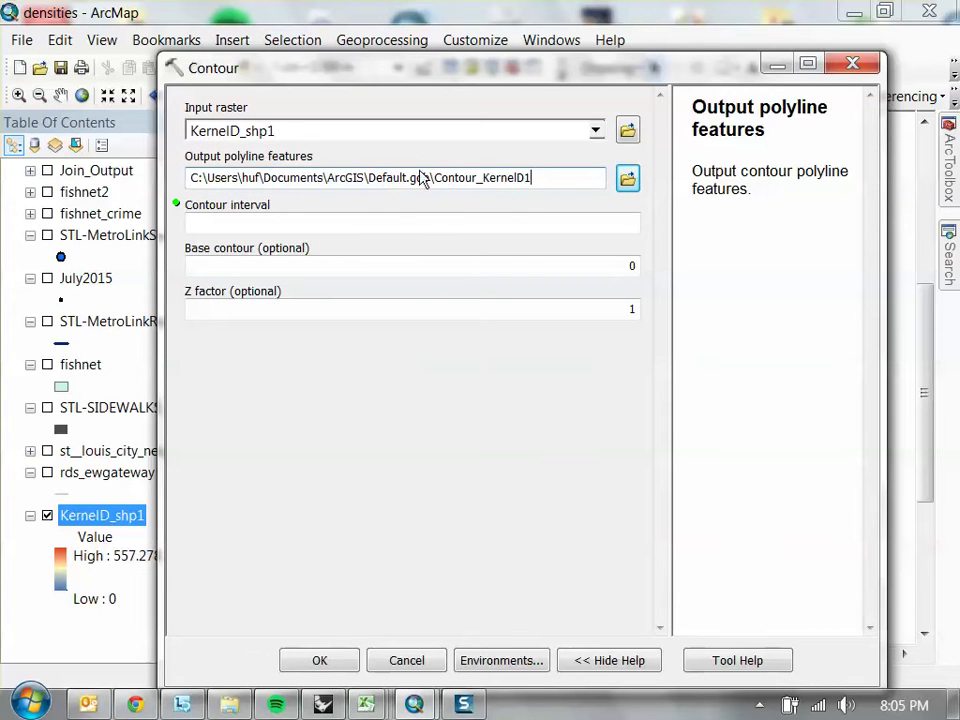
Set the contour interval to 25
{"action": "left_click", "coordinate": [531, 224]}
{"action": "left_click_drag", "start_coordinate": [425, 73], "coordinate": [499, 96]}
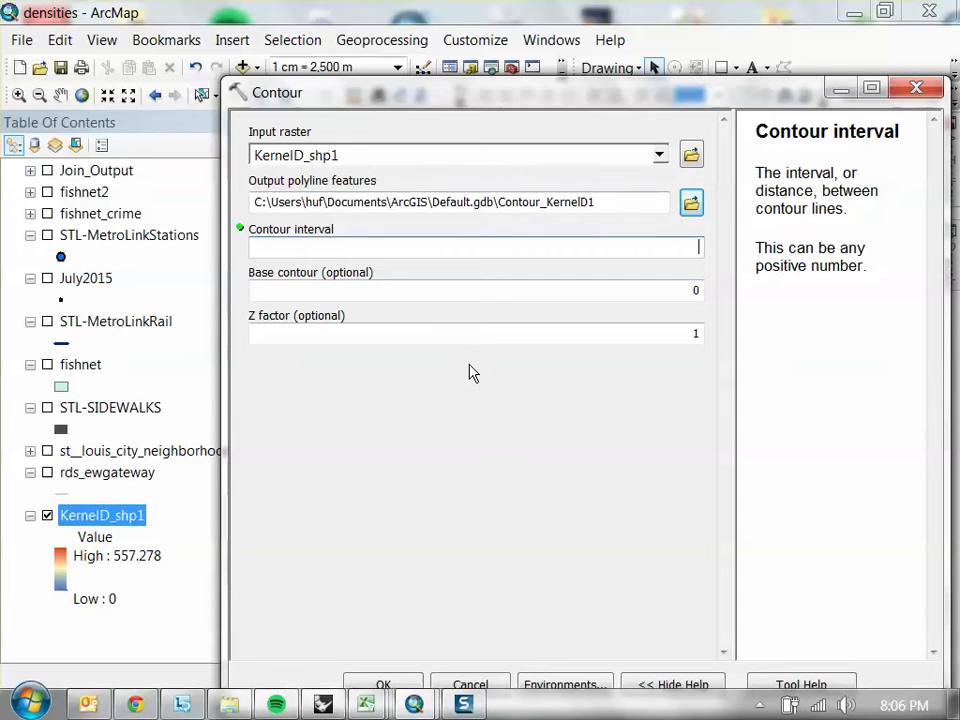
{"action": "type", "text": "50"}
{"action": "double_click", "coordinate": [690, 247]}
{"action": "type", "text": "25"}
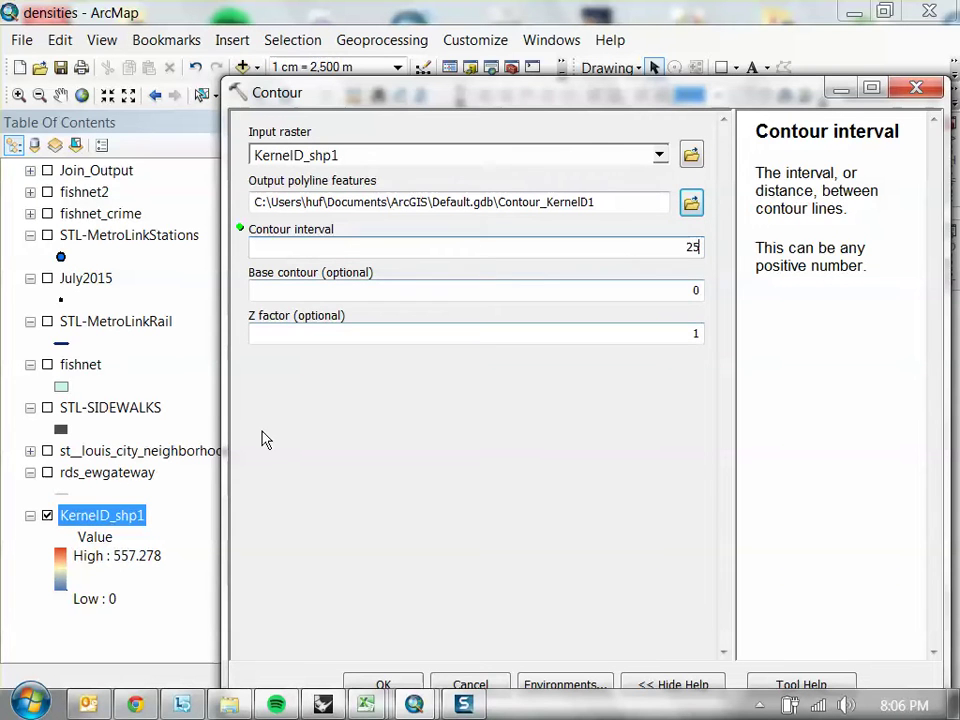
Run the Contour tool with the entered settings and hide the KernelD_shp1 raster so only the contour lines are displayed
{"action": "left_click_drag", "start_coordinate": [722, 95], "coordinate": [618, 36]}
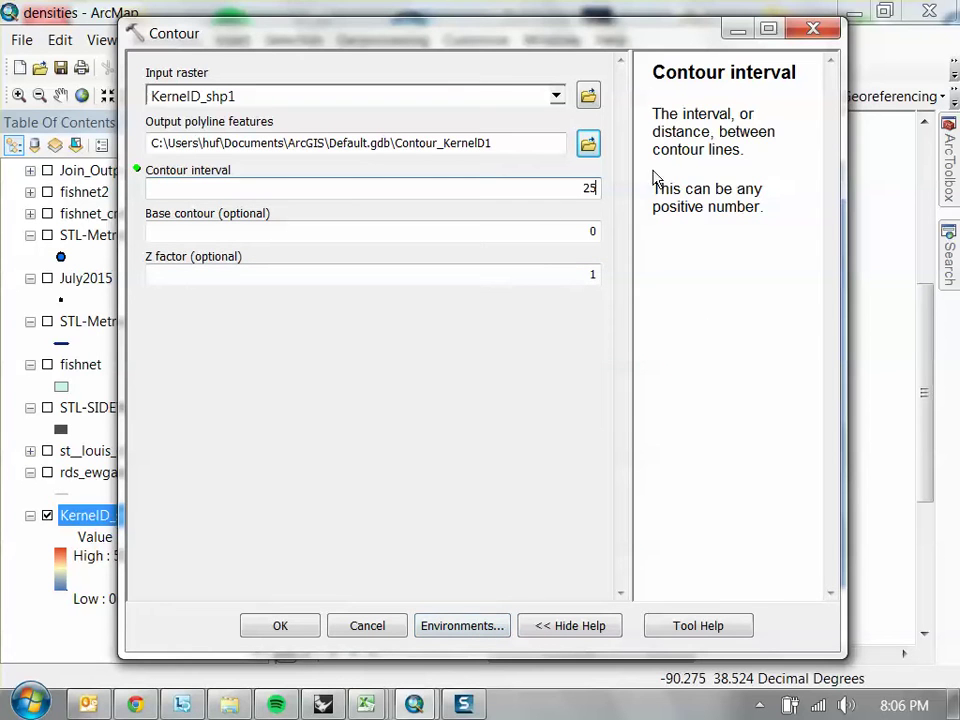
{"action": "left_click", "coordinate": [280, 626]}
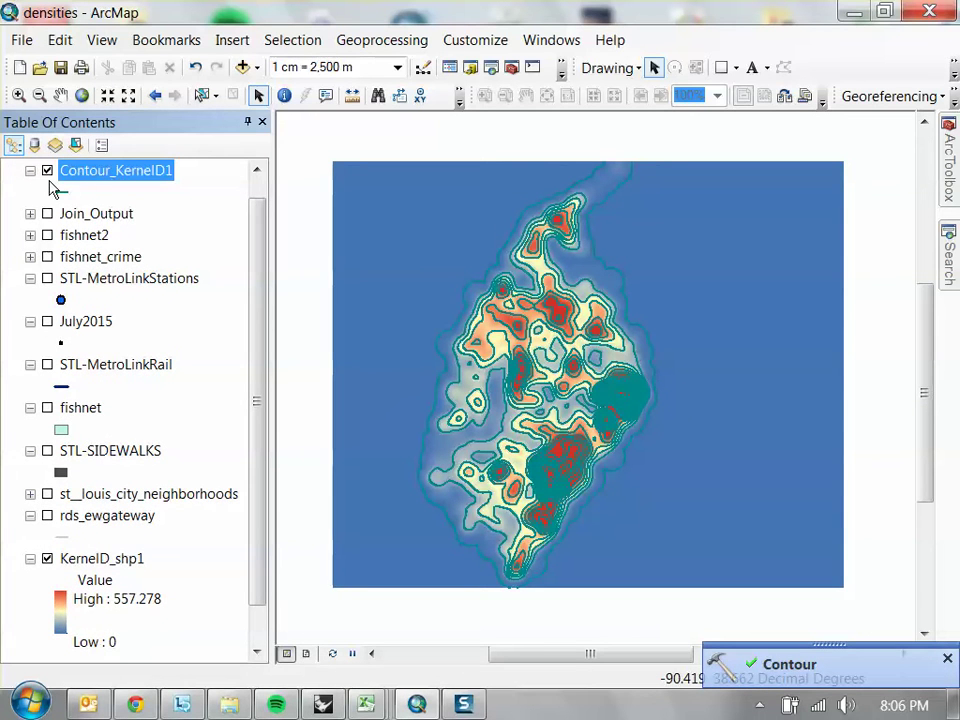
{"action": "left_click", "coordinate": [47, 559]}
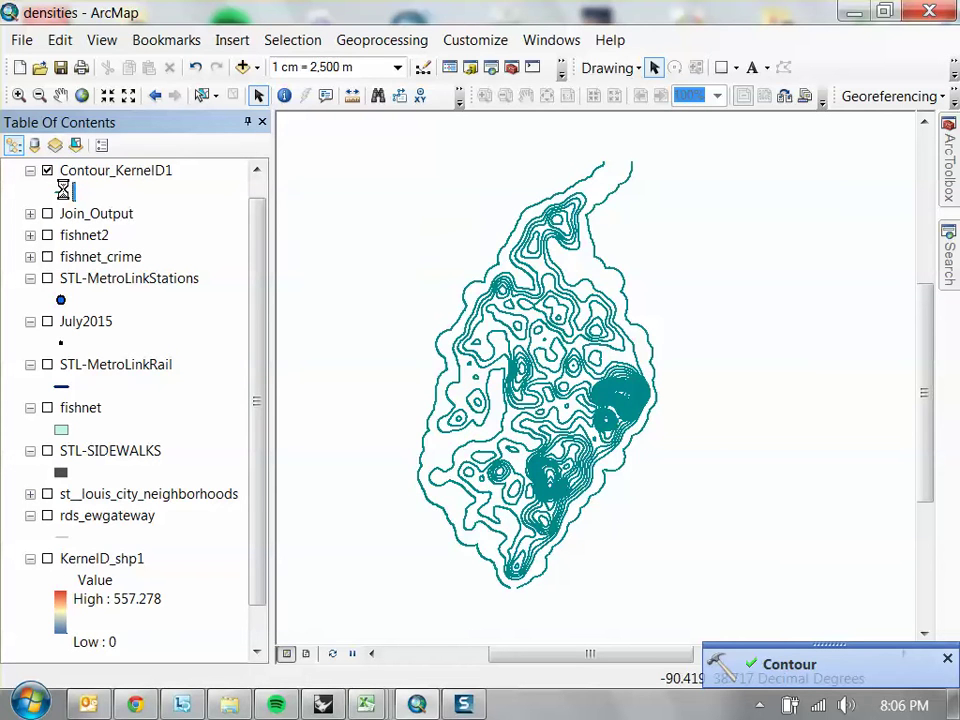
Symbolize the Contour_KernelD1 lines in red with a line width of 0.5
{"action": "left_click", "coordinate": [62, 190]}
{"action": "left_click_drag", "start_coordinate": [583, 312], "coordinate": [375, 332]}
{"action": "type", "text": ".5"}
{"action": "left_click", "coordinate": [607, 273]}
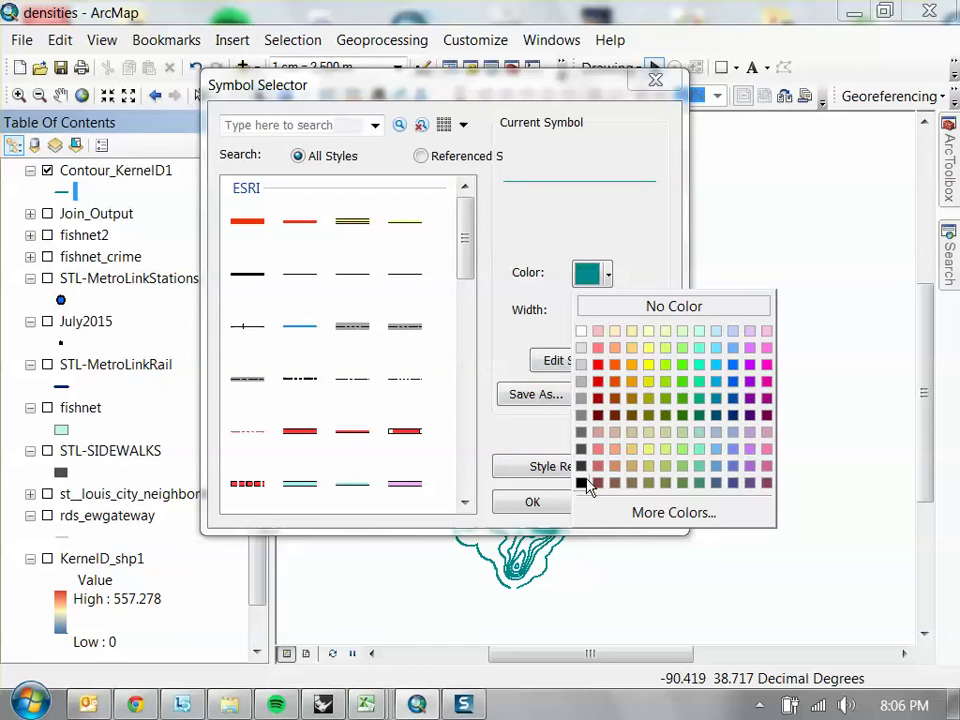
{"action": "left_click", "coordinate": [607, 368]}
{"action": "left_click", "coordinate": [534, 503]}
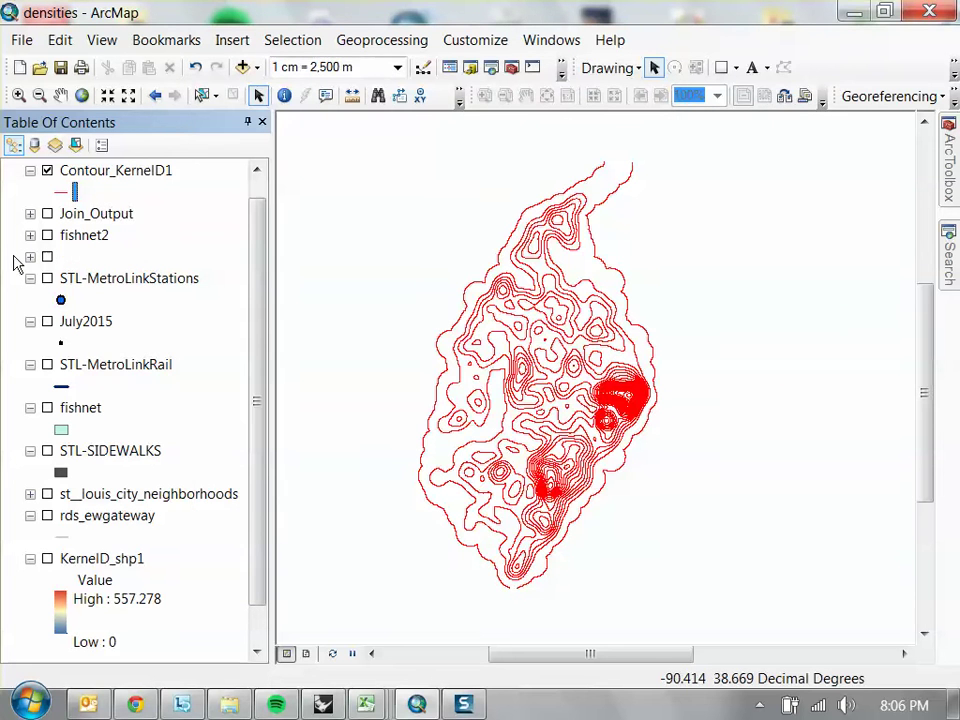
Show the July2015 points over the contours and compare the point clusters with the tightly packed contour lines on the eastern side
{"action": "left_click", "coordinate": [47, 321]}
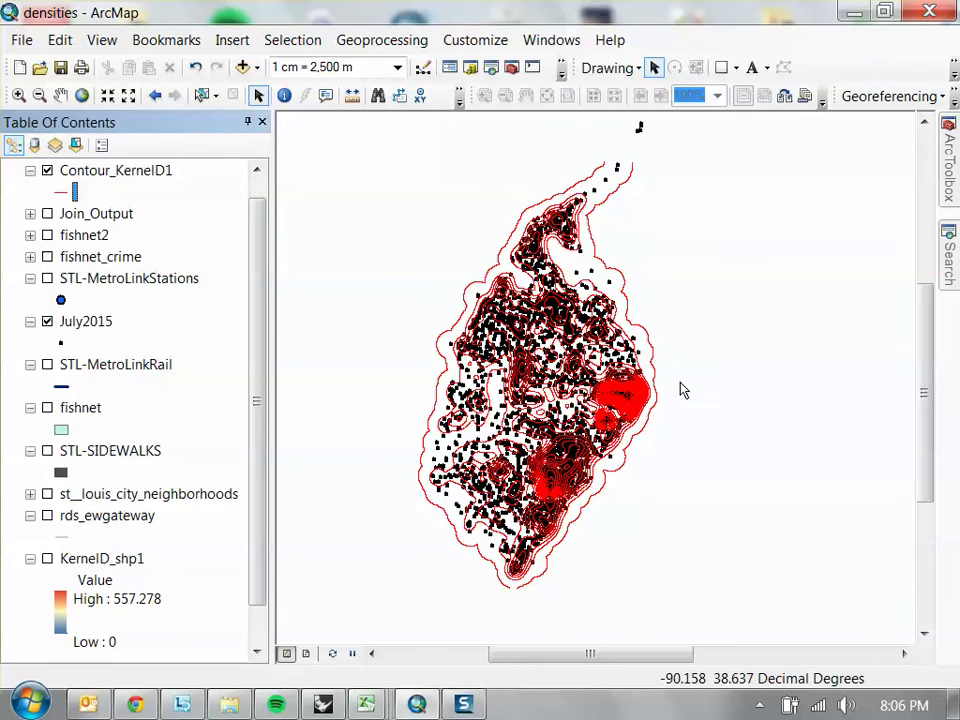
{"action": "scroll", "coordinate": [677, 390], "scroll_direction": "down", "scroll_amount": 3}
{"action": "left_click_drag", "start_coordinate": [572, 475], "coordinate": [683, 426]}
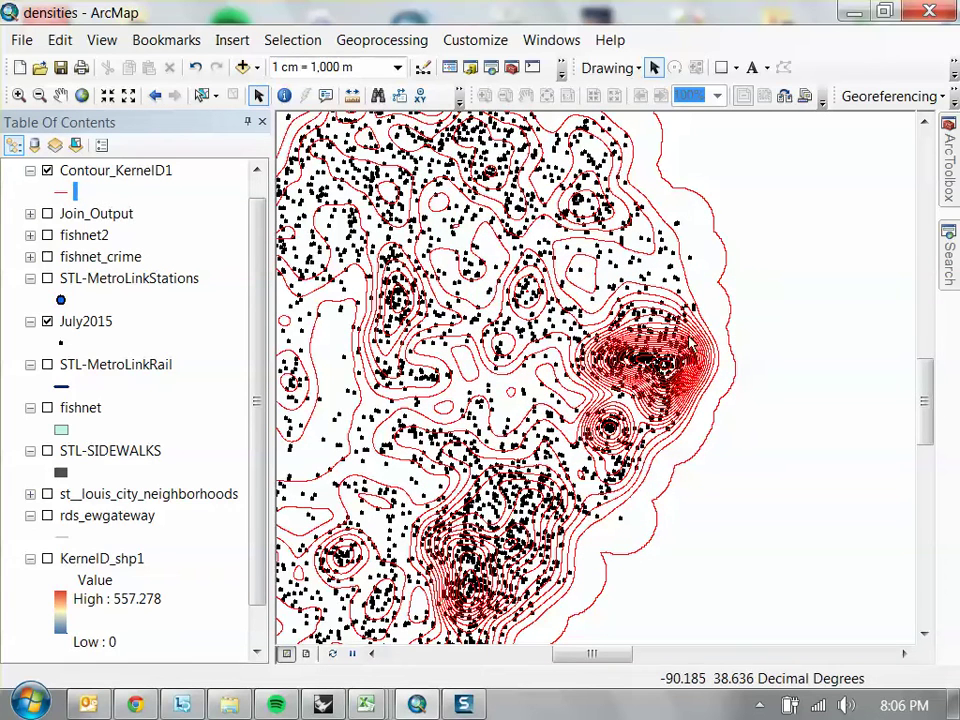
{"action": "key", "text": "Down"}
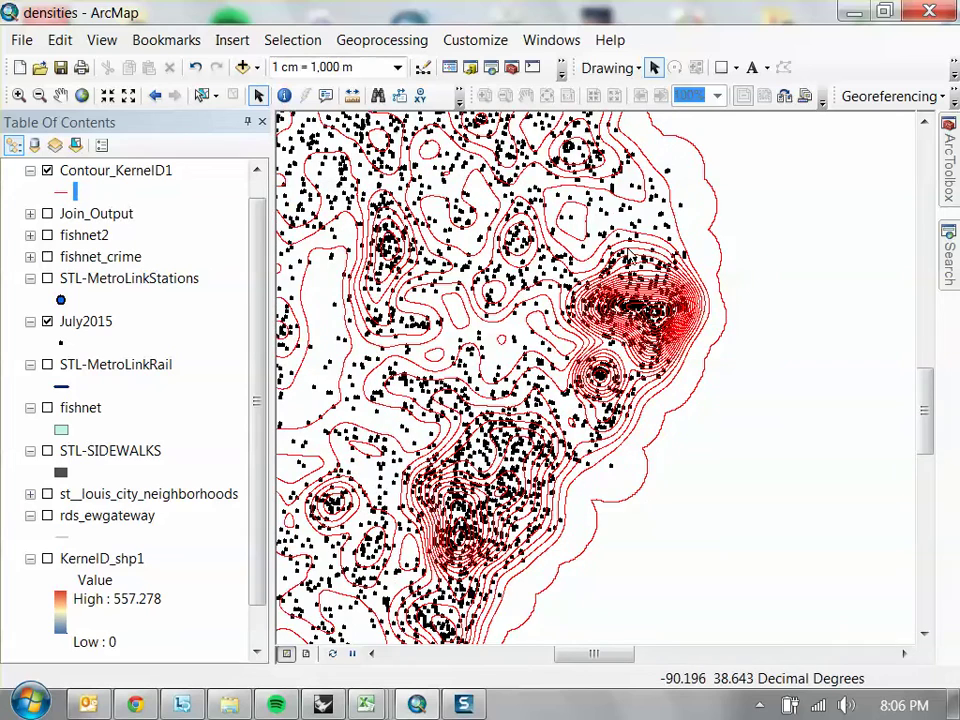
{"action": "scroll", "coordinate": [648, 348], "scroll_direction": "down", "scroll_amount": 2}
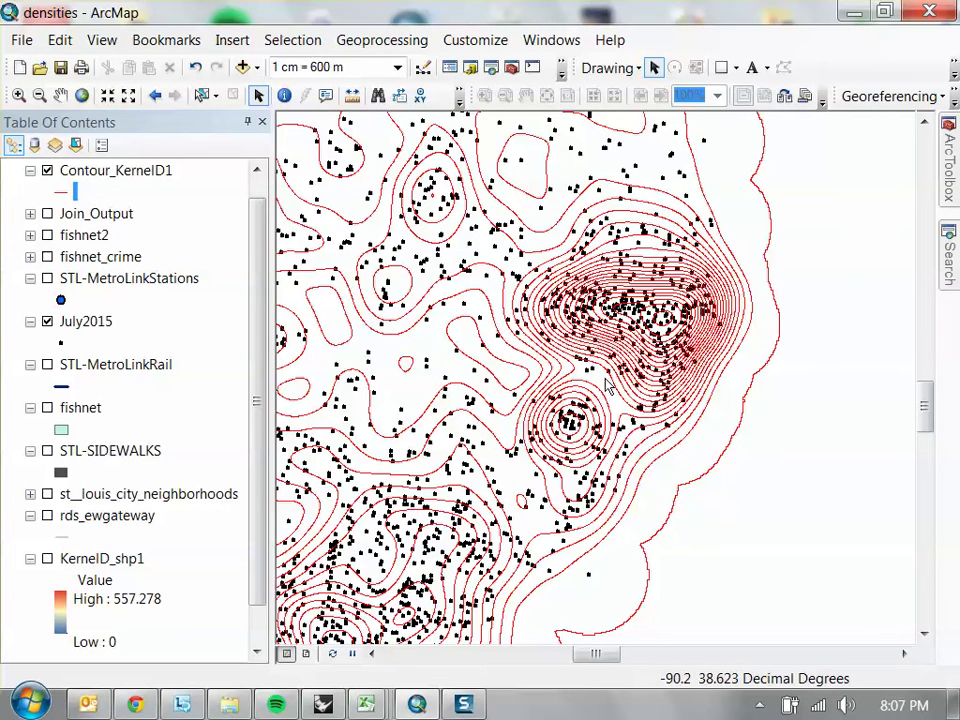
{"action": "scroll", "coordinate": [593, 421], "scroll_direction": "up", "scroll_amount": 2}
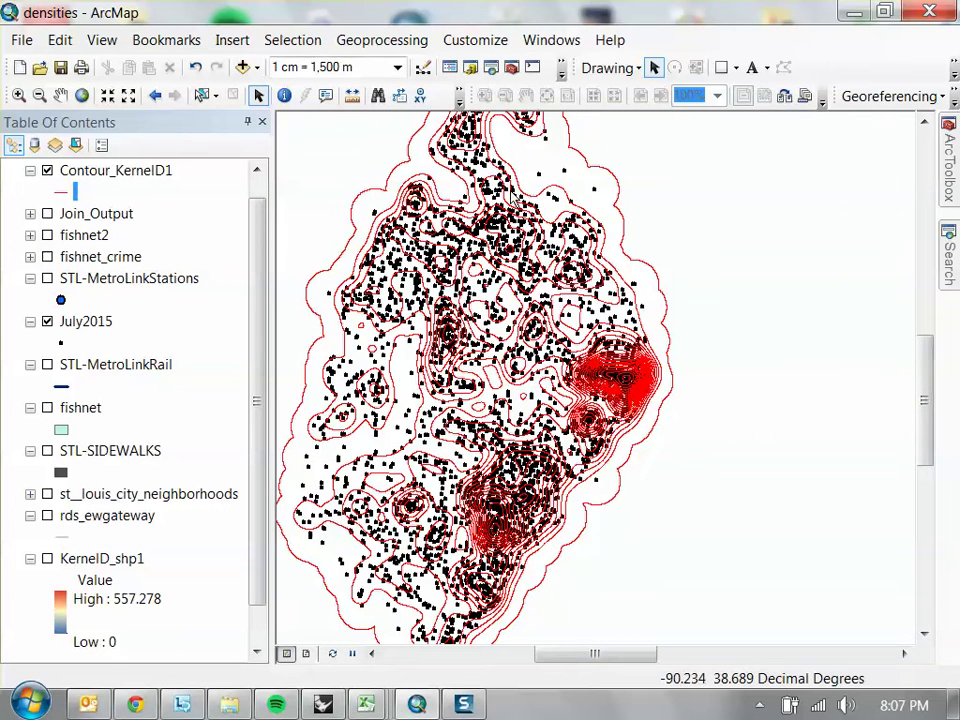
Hide the July2015 points and examine the contour lines on their own
{"action": "scroll", "coordinate": [57, 425], "scroll_direction": "up", "scroll_amount": 1}
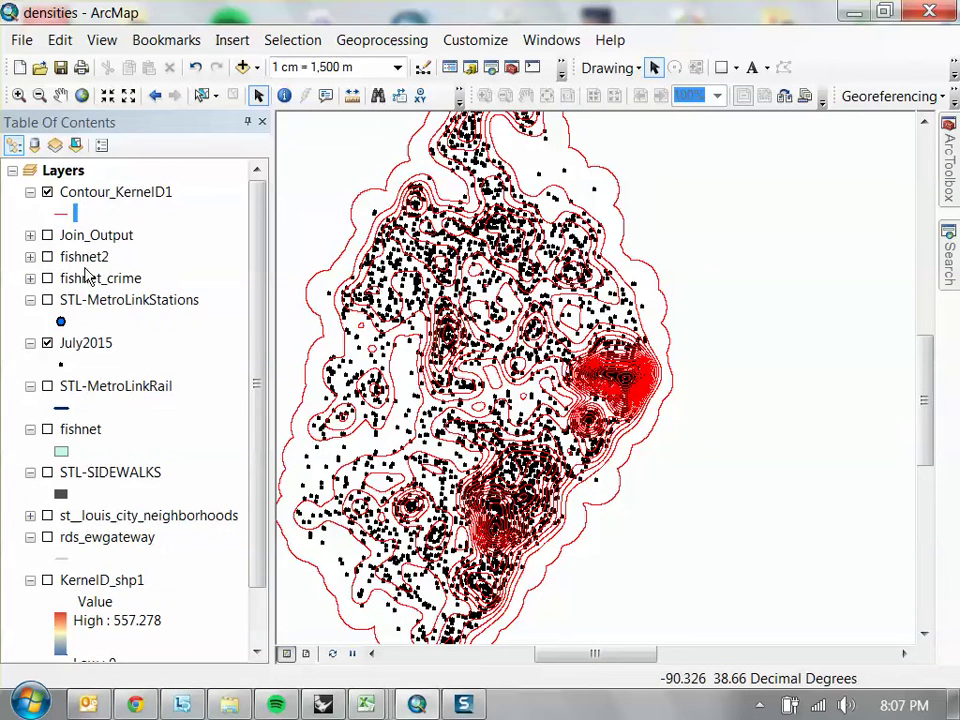
{"action": "left_click", "coordinate": [47, 343]}
{"action": "left_click_drag", "start_coordinate": [628, 375], "coordinate": [690, 369]}
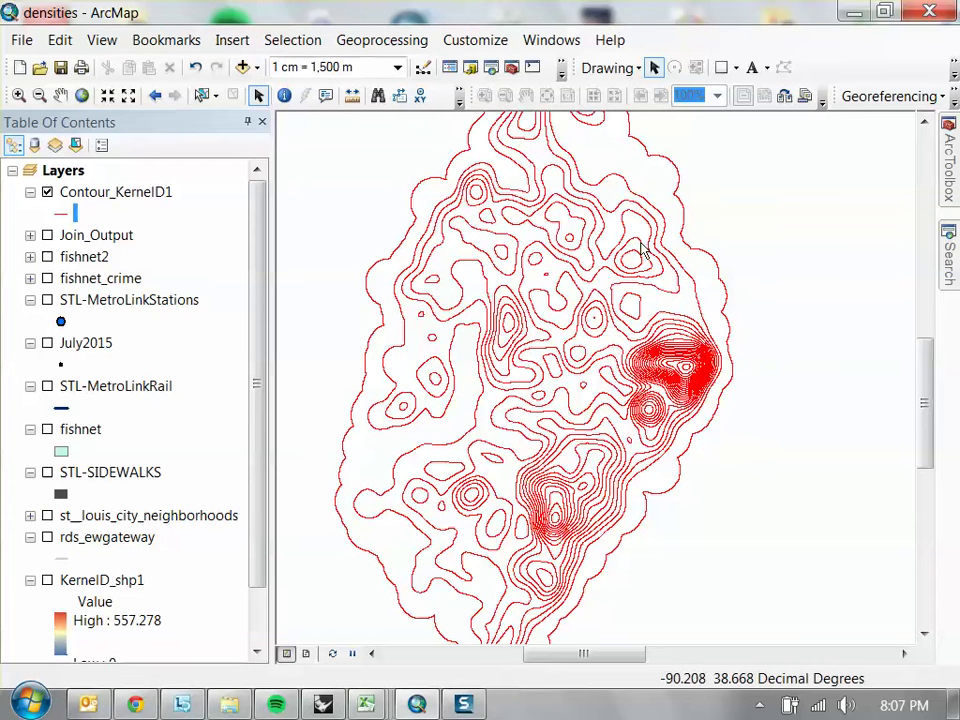
Open the attribute table of the Contour_KernelD1 layer, review the Contour field values, and close the table
{"action": "left_click", "coordinate": [160, 192]}
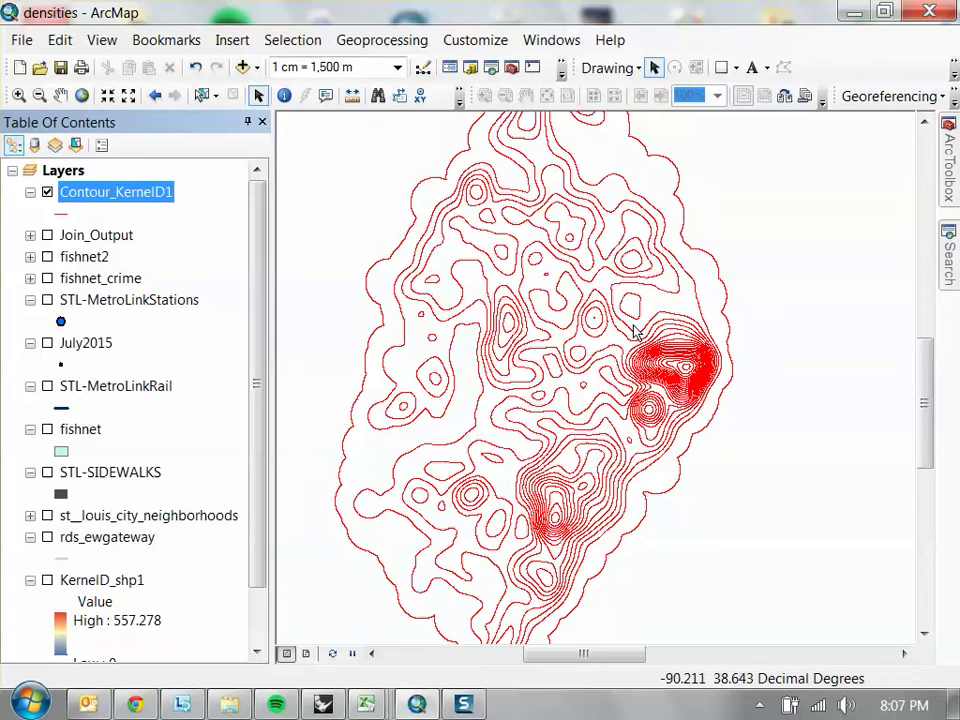
{"action": "right_click", "coordinate": [160, 195]}
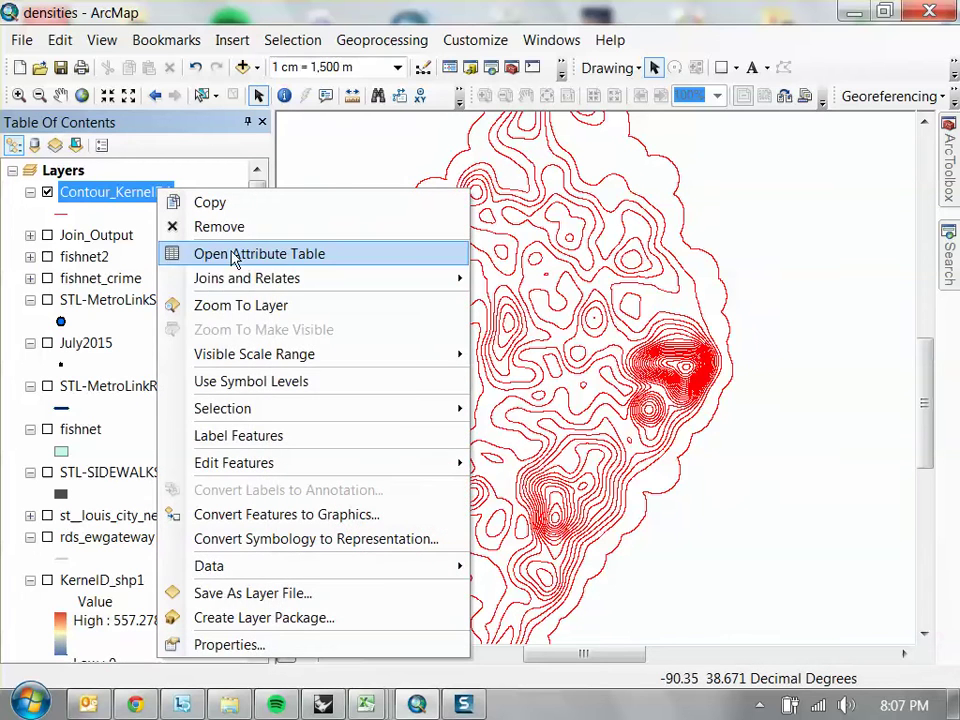
{"action": "left_click", "coordinate": [206, 253]}
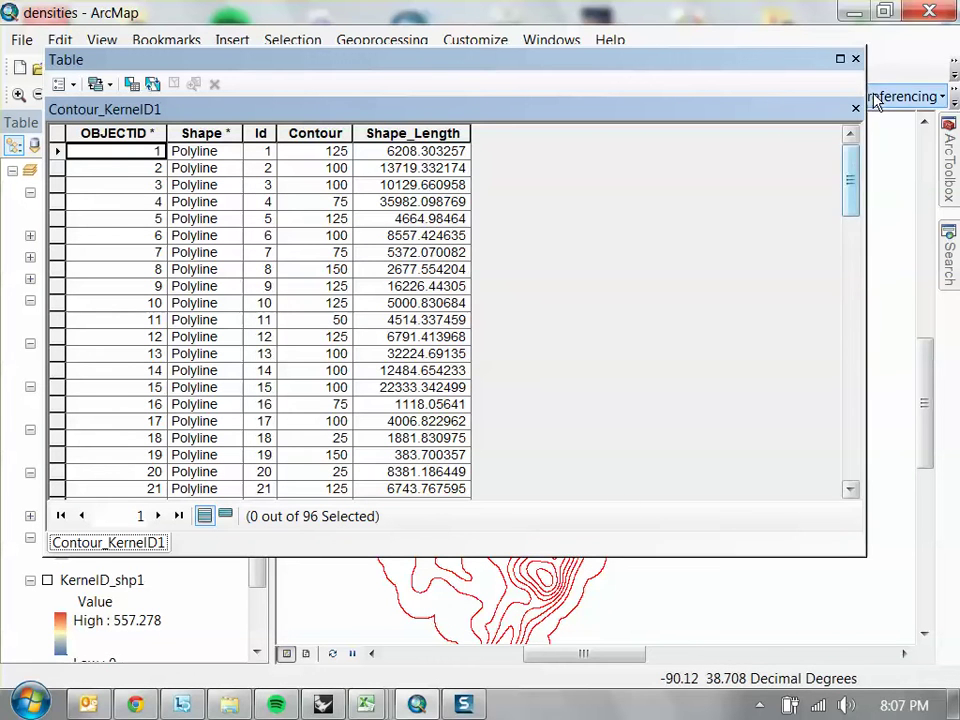
{"action": "left_click", "coordinate": [855, 58]}
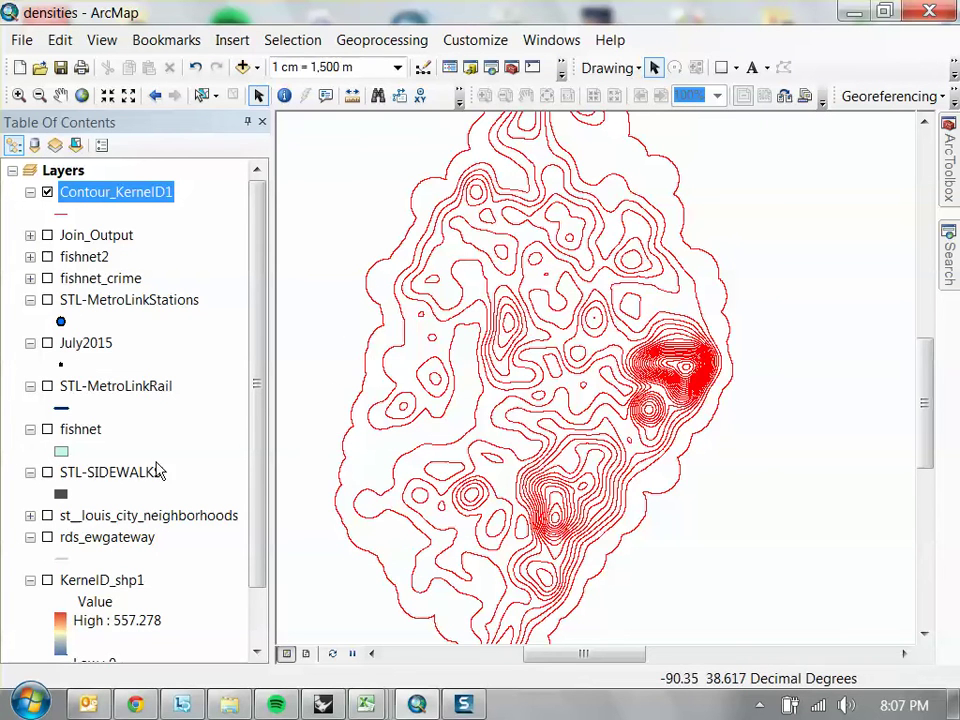
Hide the Contour_KernelD1 layer and display the KernelD_shp1 density raster on its own
{"action": "left_click", "coordinate": [47, 580]}
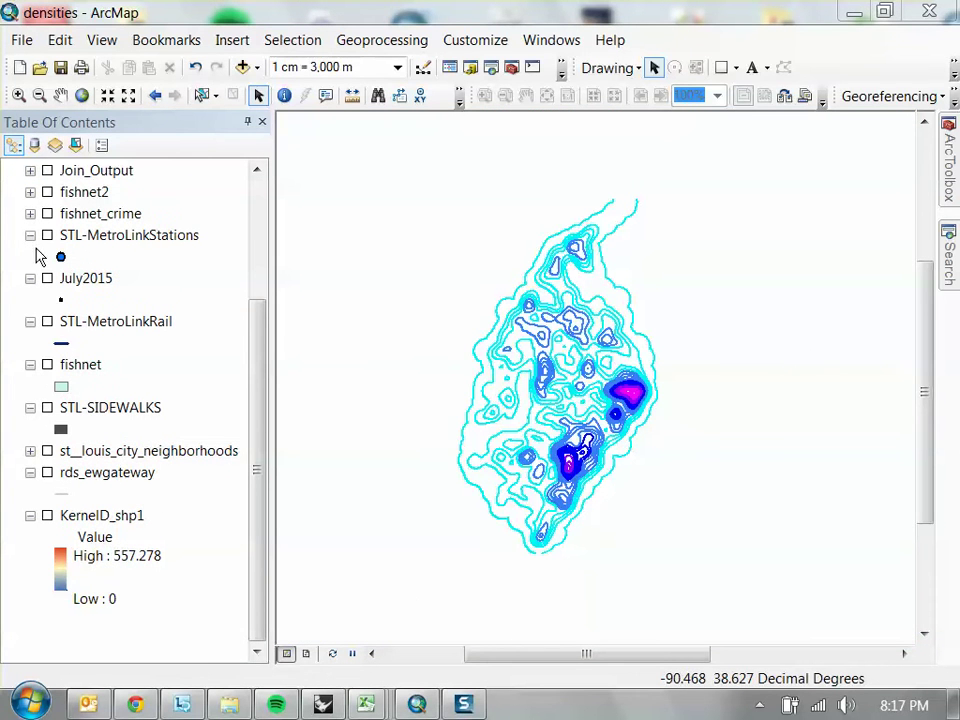
{"action": "left_click_drag", "start_coordinate": [261, 368], "coordinate": [279, 216]}
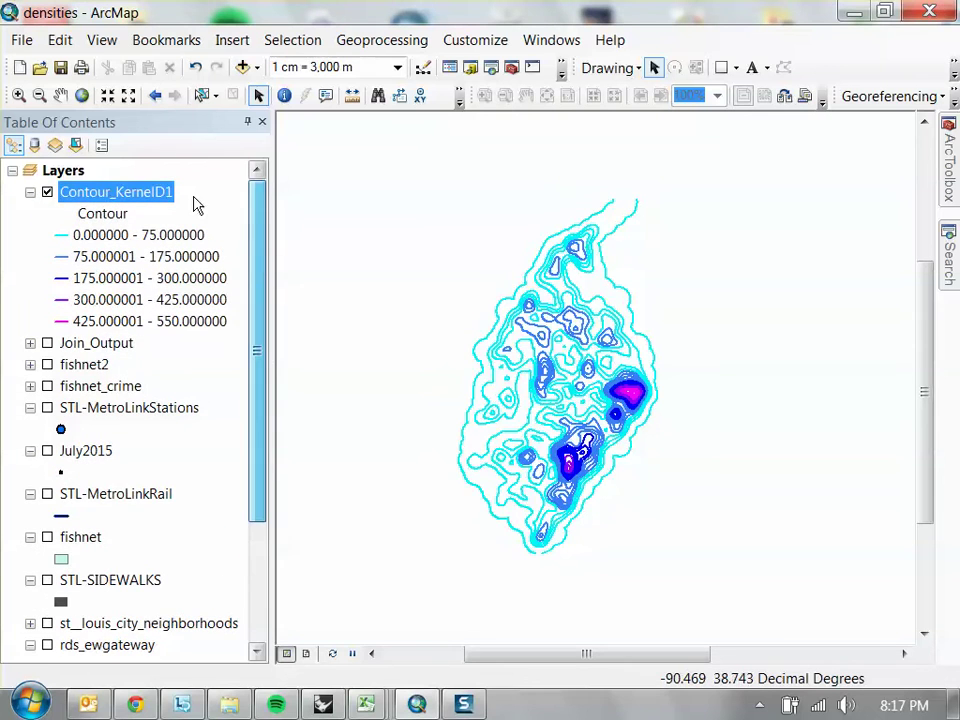
{"action": "left_click", "coordinate": [46, 192]}
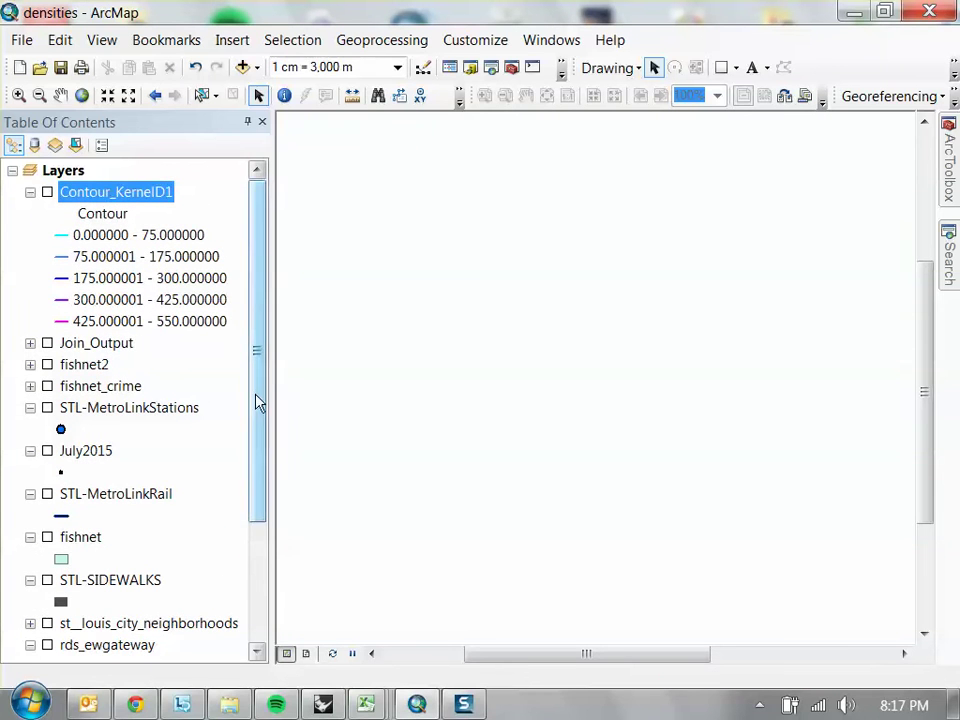
{"action": "left_click_drag", "start_coordinate": [255, 401], "coordinate": [206, 538]}
{"action": "left_click", "coordinate": [47, 537]}
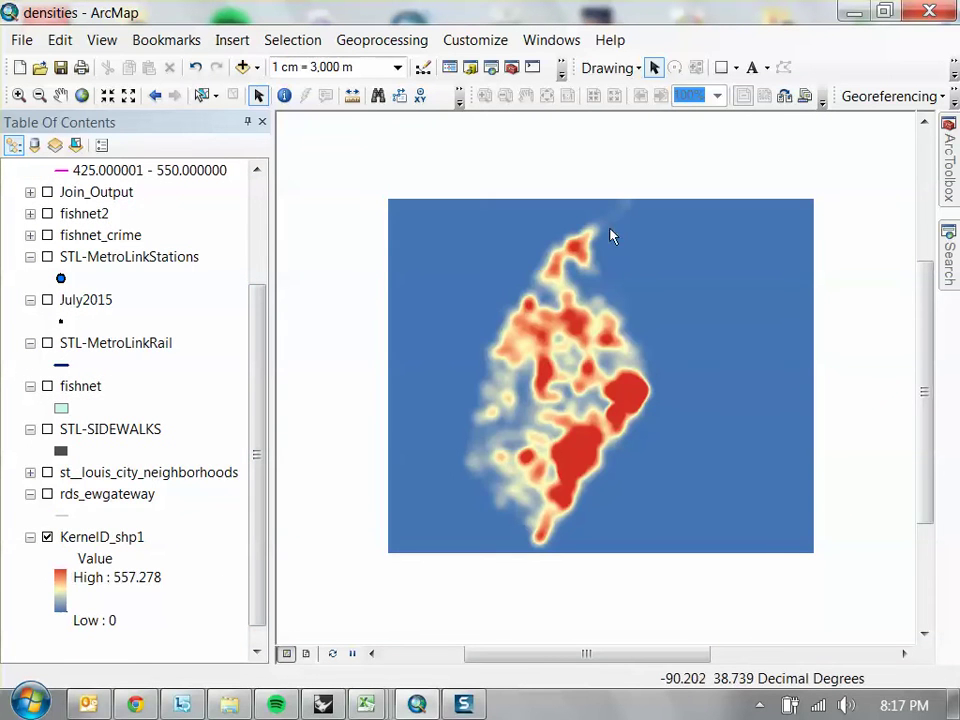
{"action": "scroll", "coordinate": [597, 393], "scroll_direction": "down", "scroll_amount": 1}
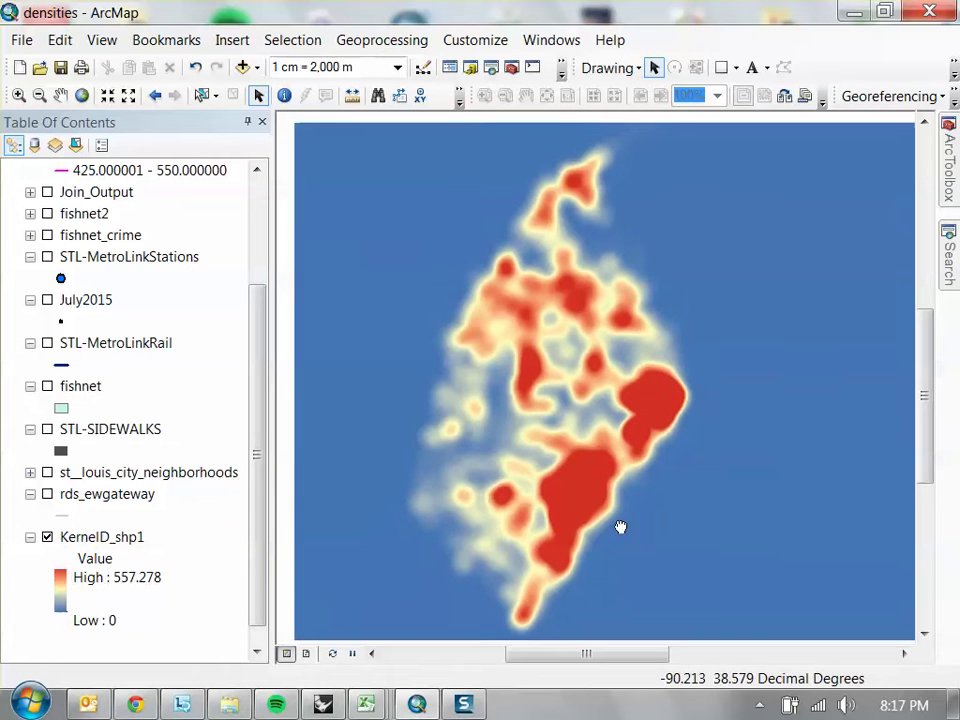
Switch to Chrome and open a new browser tab
{"action": "left_click", "coordinate": [133, 705]}
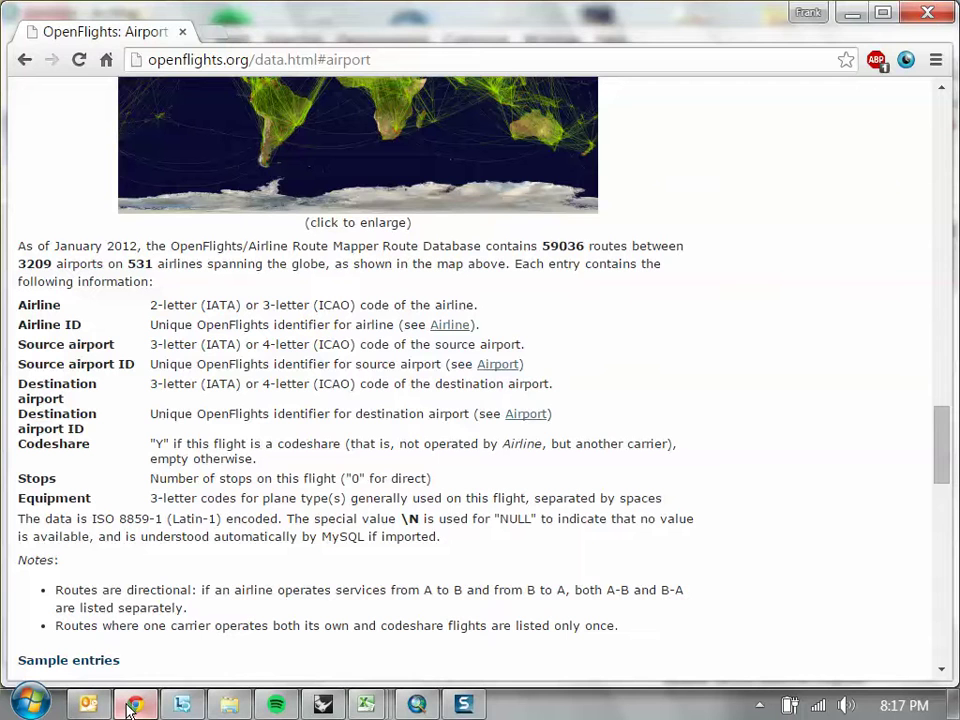
{"action": "left_click", "coordinate": [222, 39]}
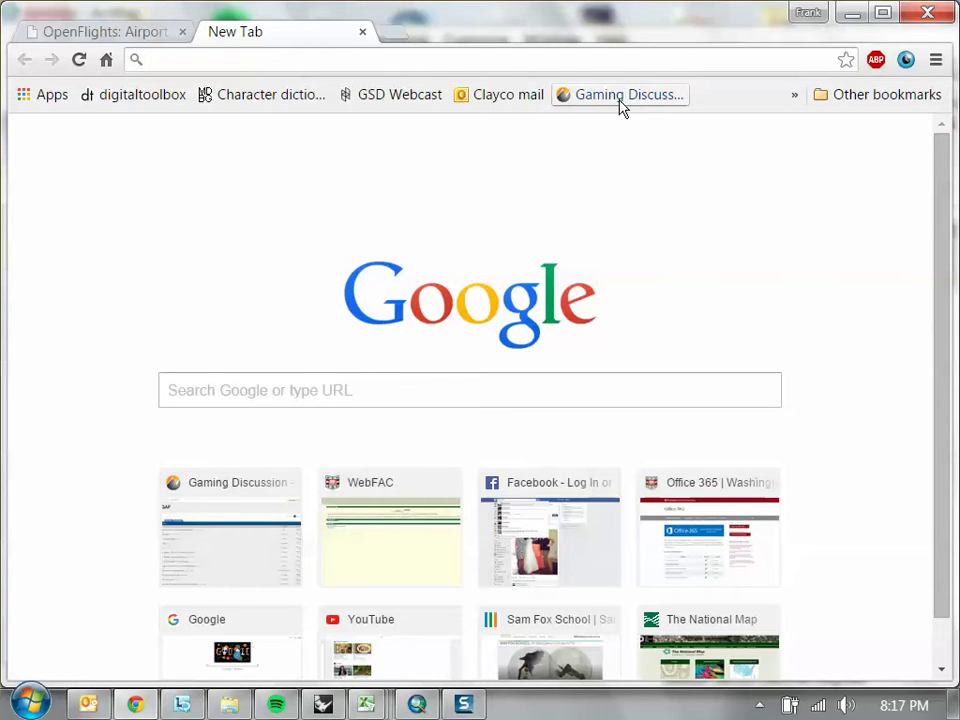
{"action": "left_click", "coordinate": [760, 704]}
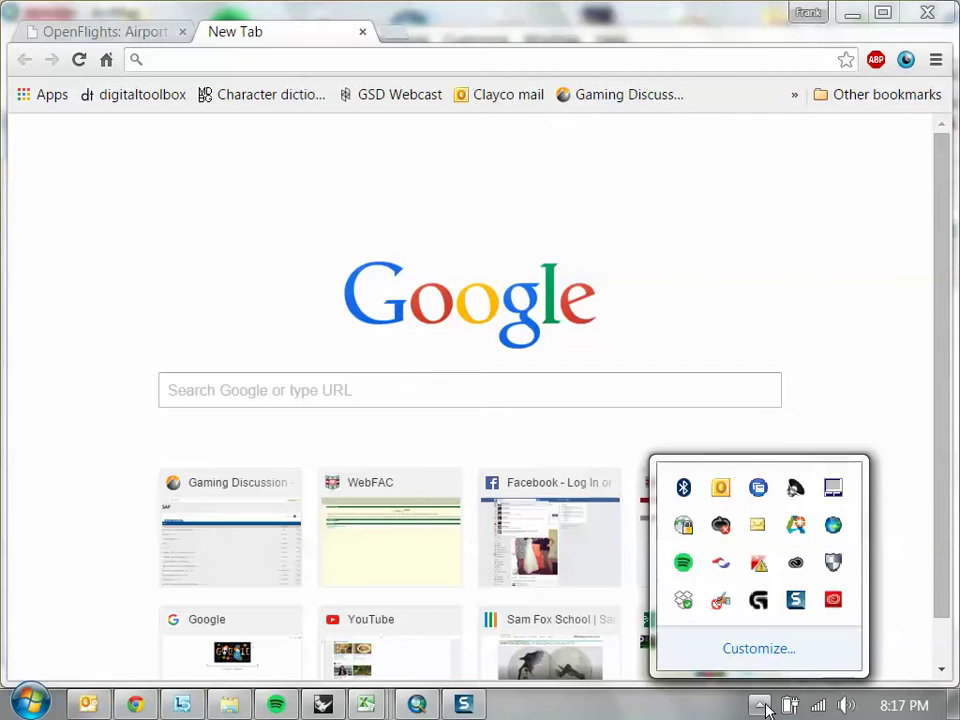
{"action": "left_click", "coordinate": [760, 704]}
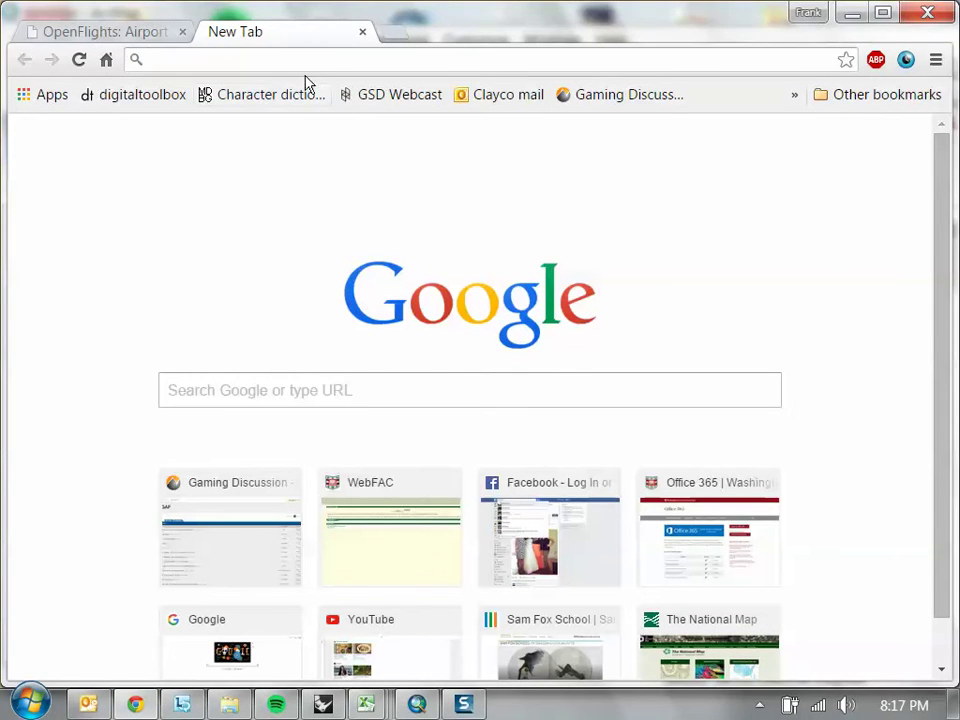
Search Google for "kirk goldsberry"
{"action": "type", "text": "kirk g"}
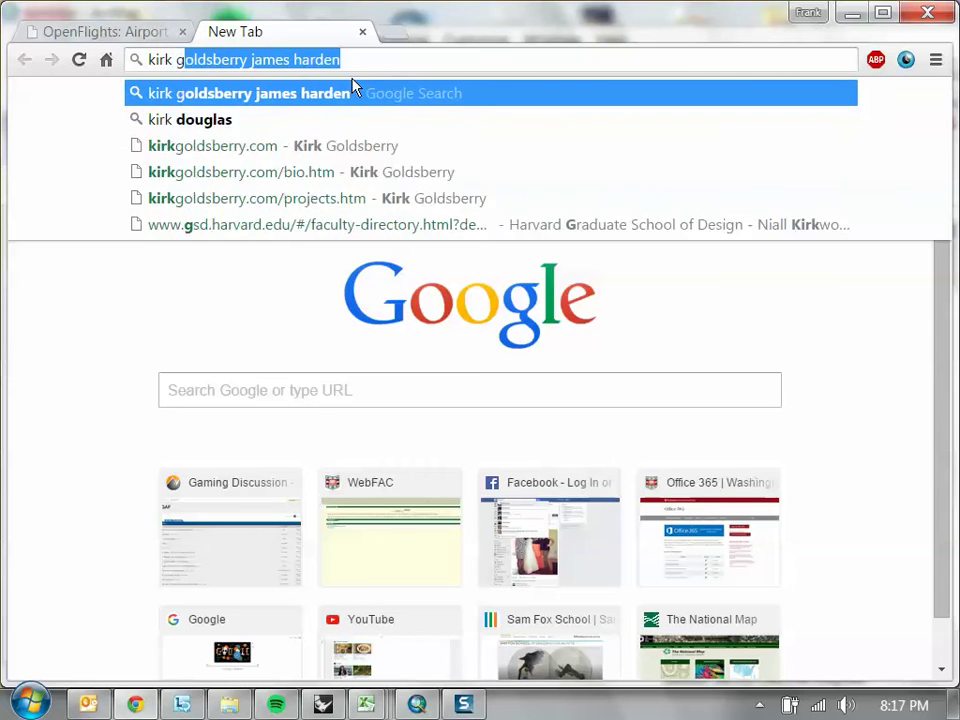
{"action": "type", "text": "oldsb"}
{"action": "key", "text": "BackSpace"}
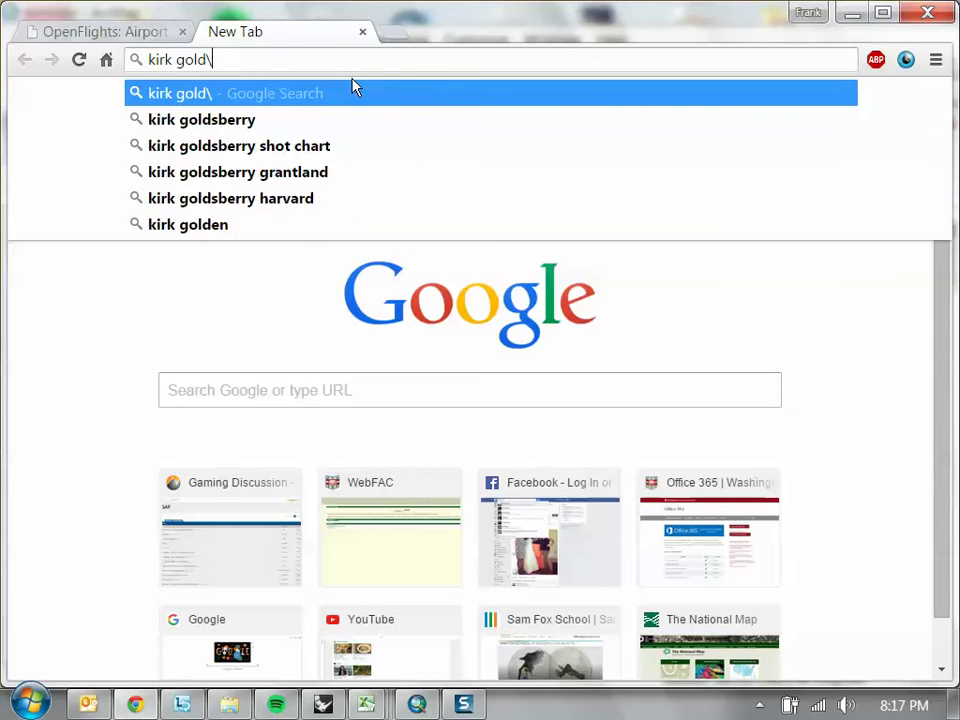
{"action": "type", "text": "sberry"}
{"action": "key", "text": "Return"}
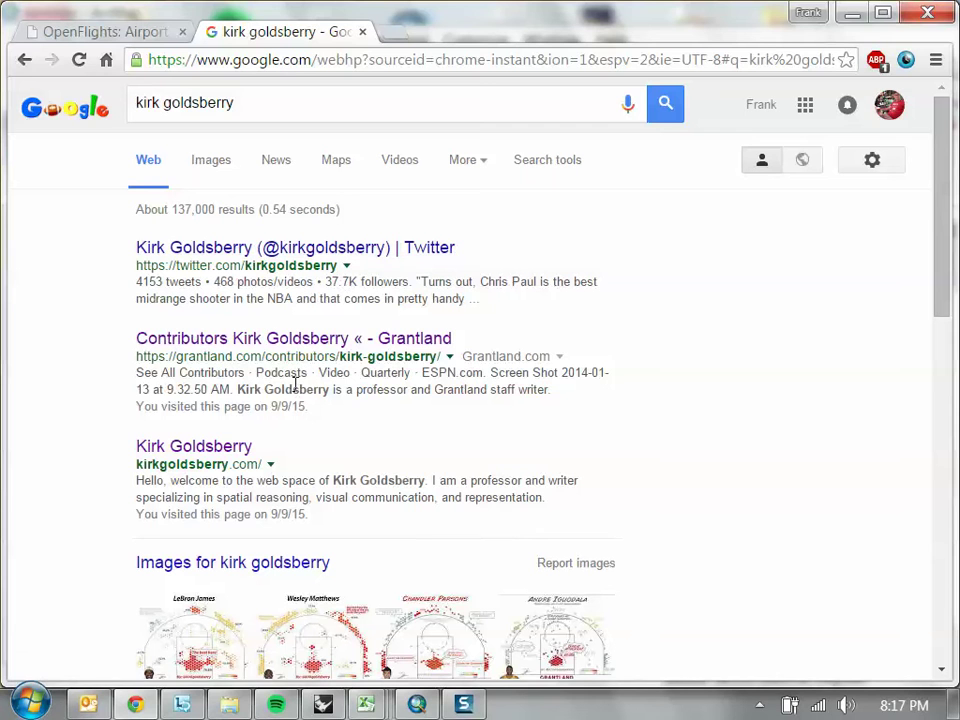
Show the image results for the search and browse the Grantland basketball shot charts
{"action": "left_click", "coordinate": [213, 163]}
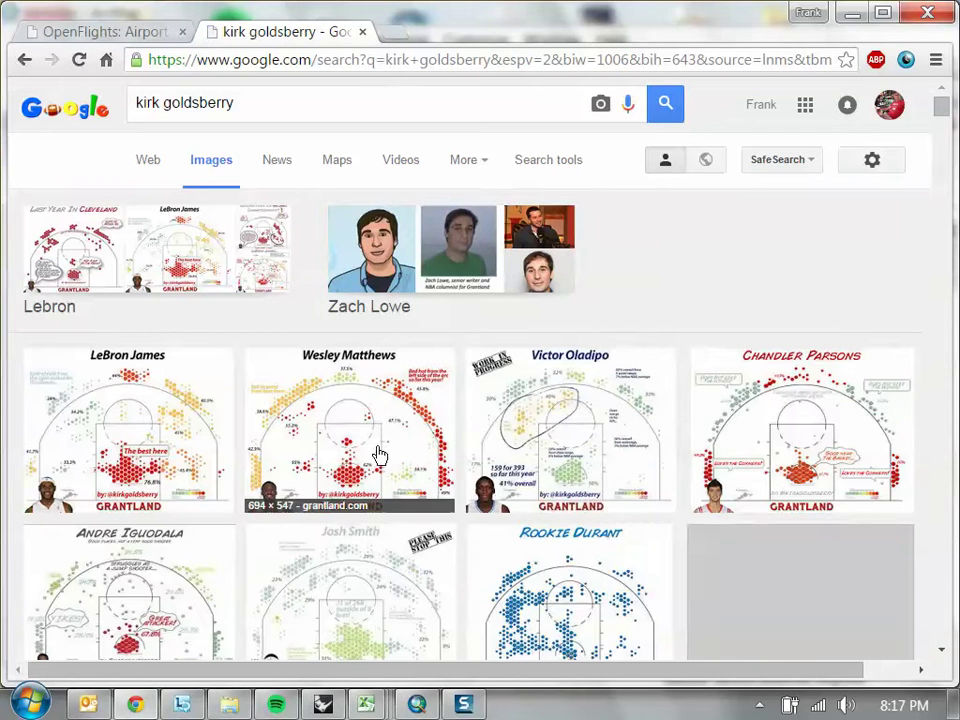
{"action": "scroll", "coordinate": [392, 418], "scroll_direction": "down", "scroll_amount": 1}
{"action": "scroll", "coordinate": [493, 397], "scroll_direction": "down", "scroll_amount": 1}
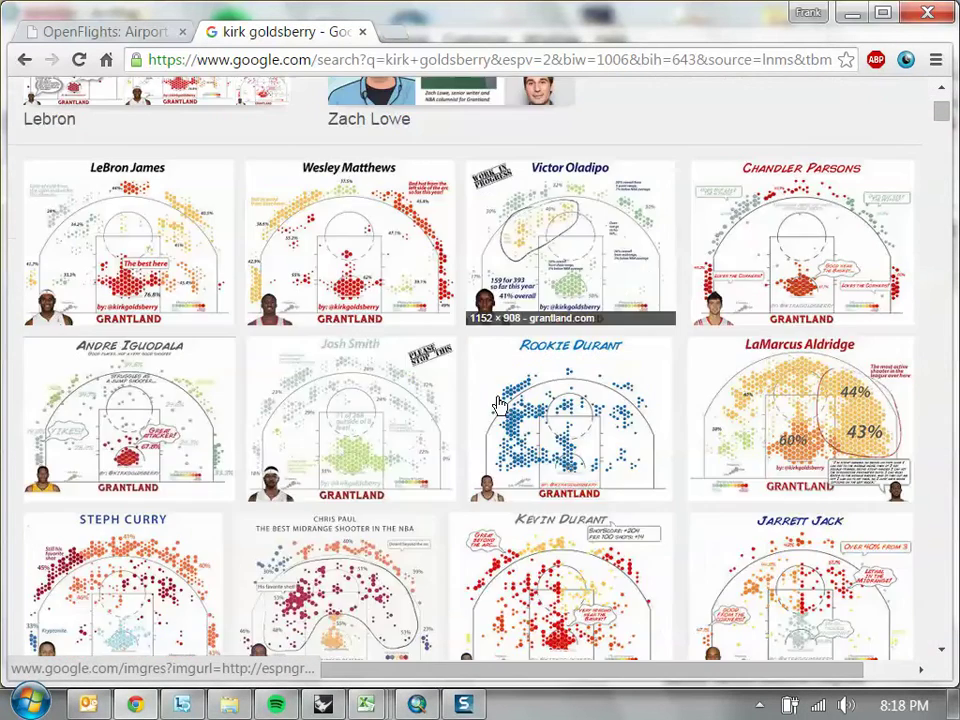
{"action": "left_click", "coordinate": [304, 449]}
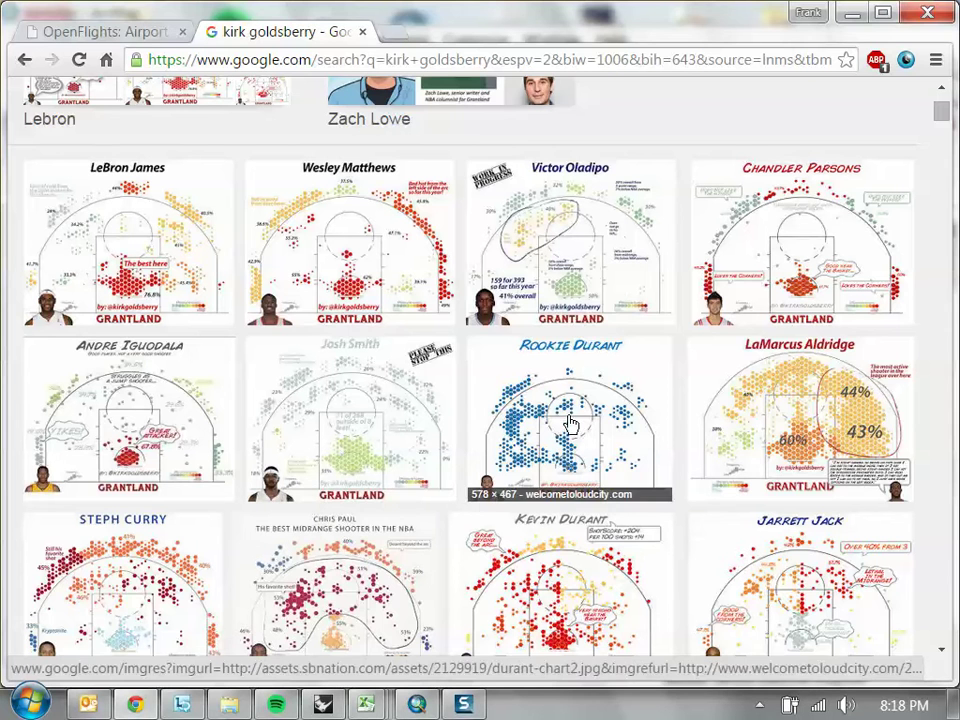
{"action": "scroll", "coordinate": [265, 507], "scroll_direction": "down", "scroll_amount": 1}
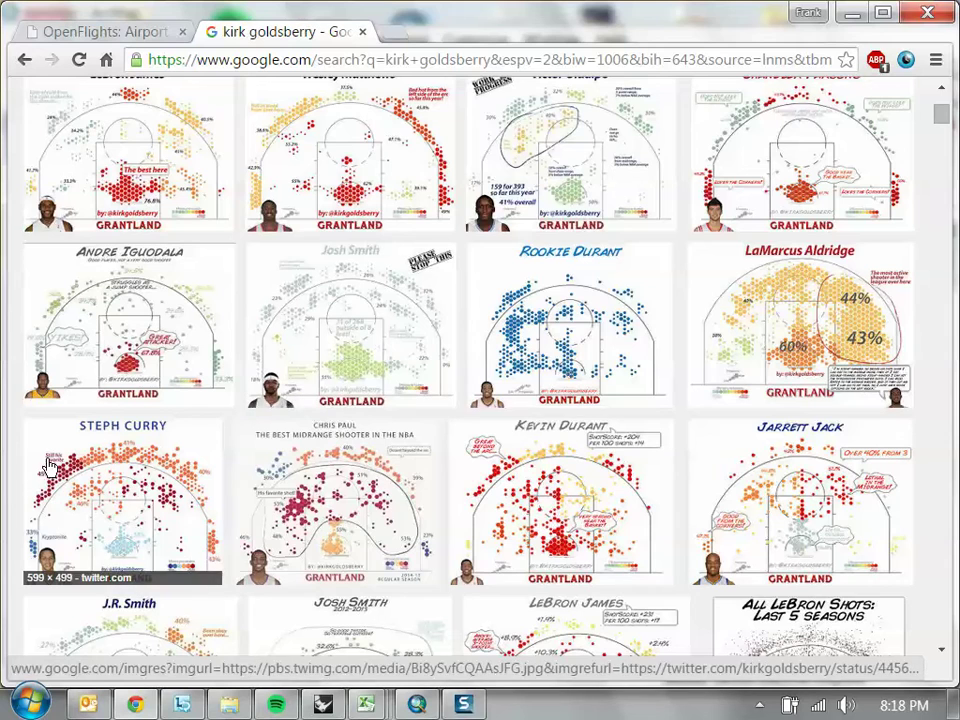
Open the preview of the Steph Curry shot chart and examine its hexagon sizes and efficiency colors
{"action": "left_click", "coordinate": [183, 485]}
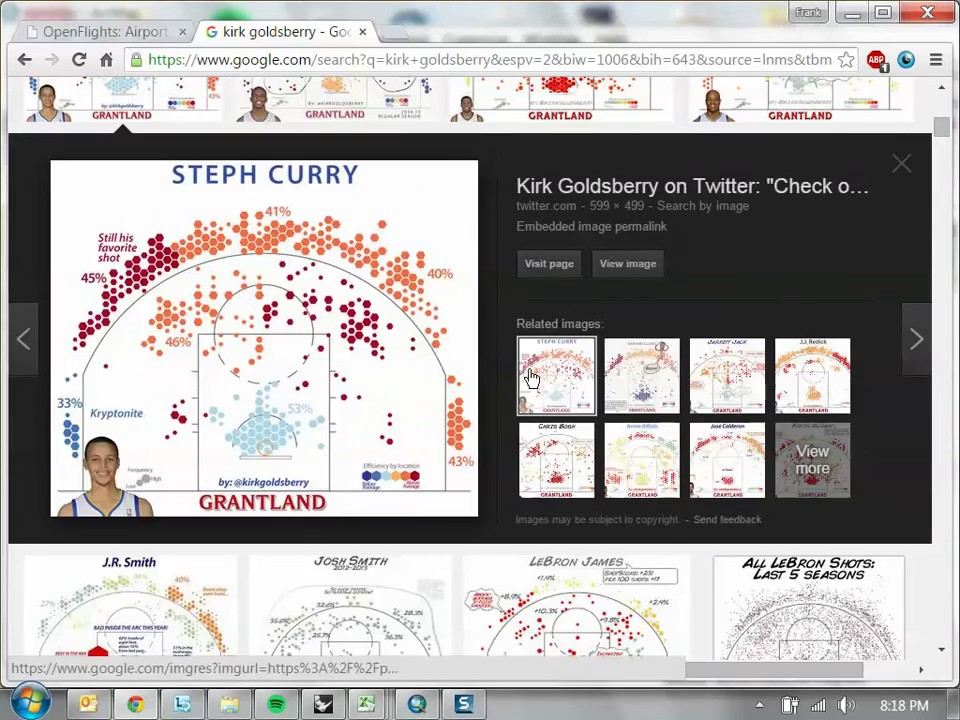
{"action": "scroll", "coordinate": [507, 344], "scroll_direction": "up", "scroll_amount": 1}
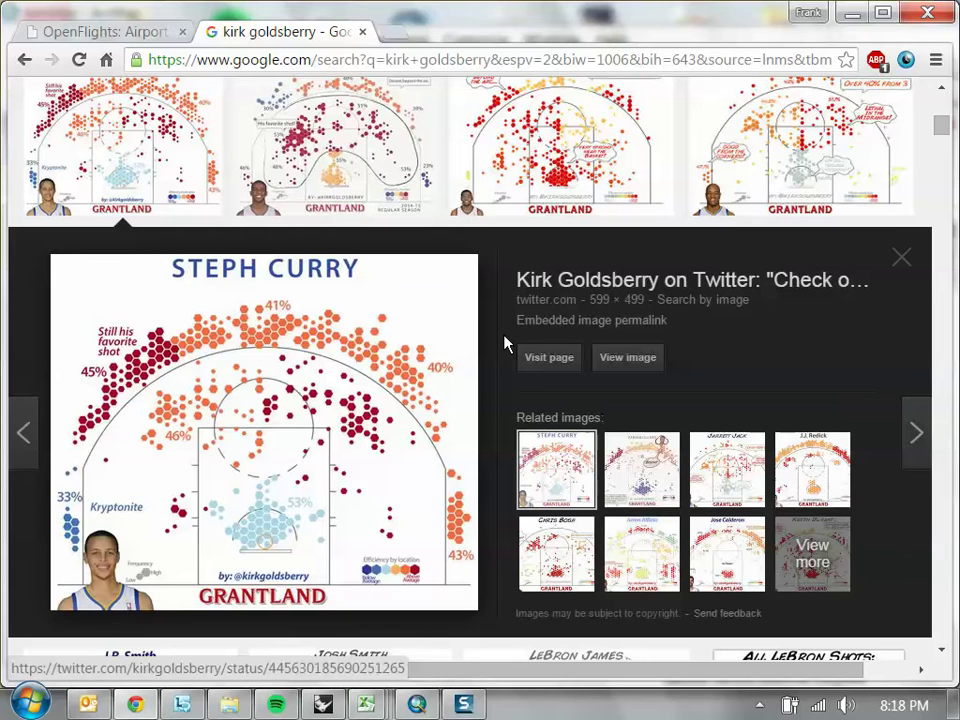
{"action": "scroll", "coordinate": [505, 344], "scroll_direction": "down", "scroll_amount": 1}
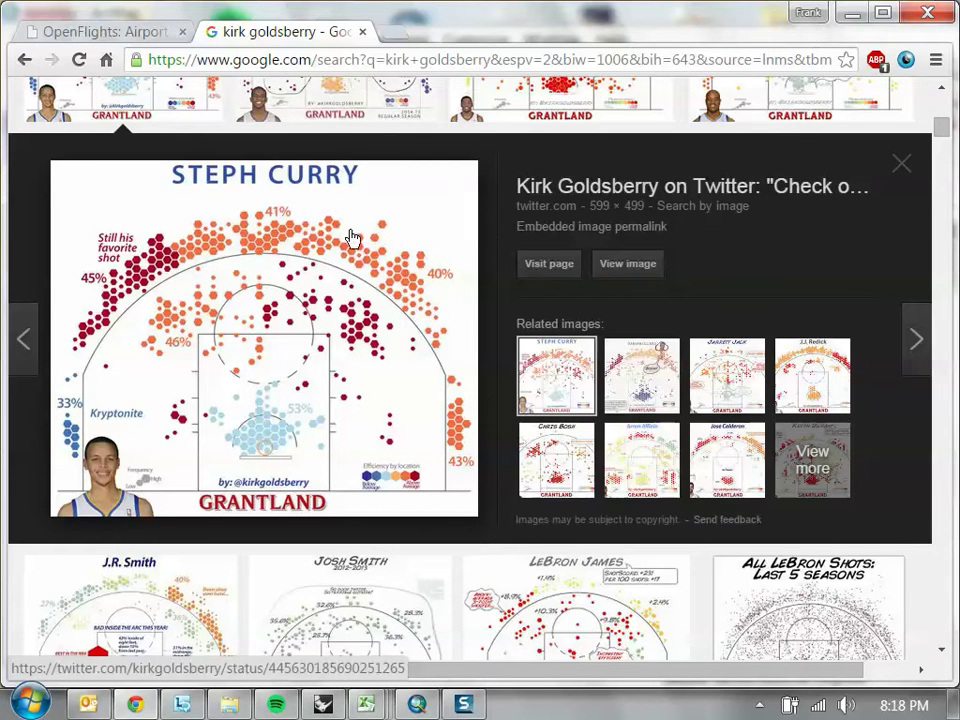
Compare the Steph Curry shot chart in Chrome with the kernel density map in ArcMap, ending in ArcMap
{"action": "left_click", "coordinate": [851, 14]}
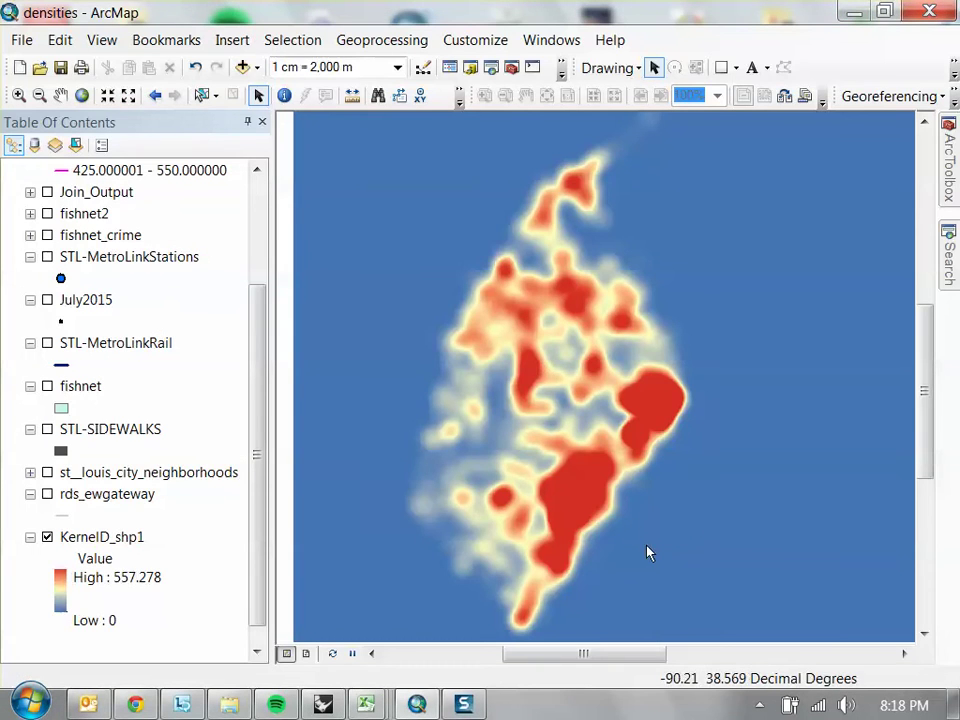
{"action": "left_click", "coordinate": [135, 704]}
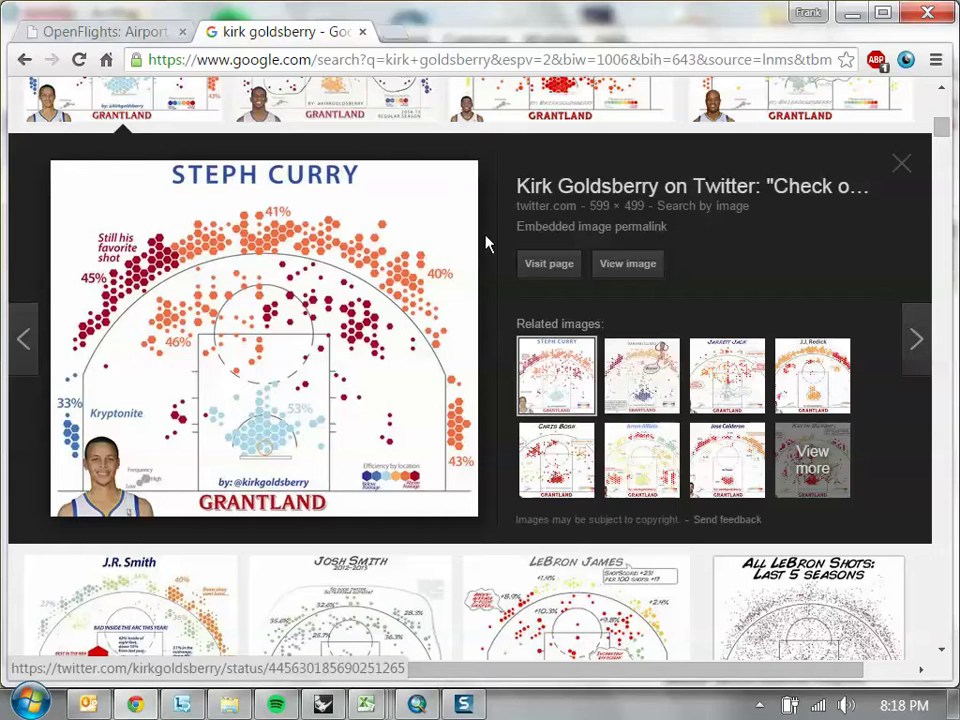
{"action": "left_click", "coordinate": [852, 12]}
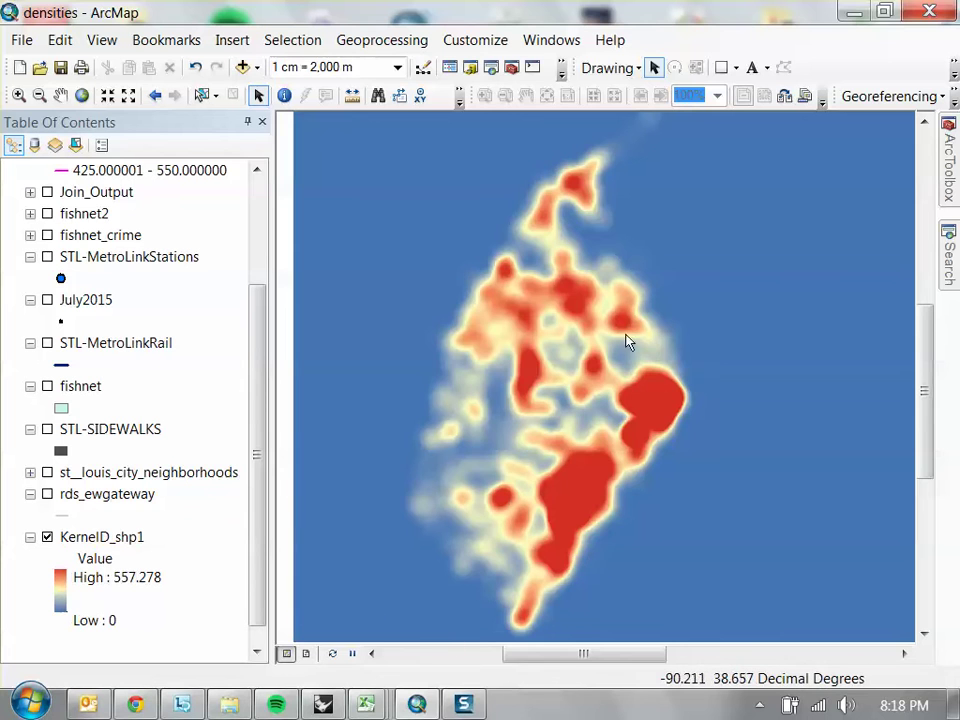
Switch the map to layout view and enlarge the data frame to cover the whole page
{"action": "left_click", "coordinate": [308, 654]}
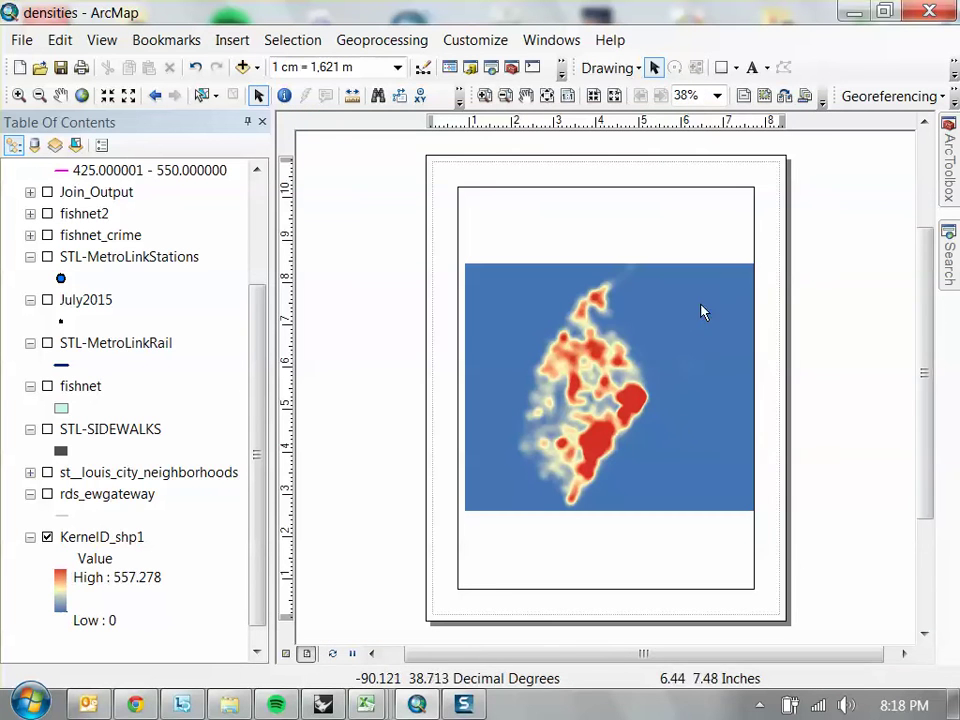
{"action": "left_click", "coordinate": [762, 200]}
{"action": "left_click_drag", "start_coordinate": [750, 186], "coordinate": [788, 155]}
{"action": "left_click_drag", "start_coordinate": [458, 588], "coordinate": [424, 620]}
{"action": "left_click", "coordinate": [395, 437]}
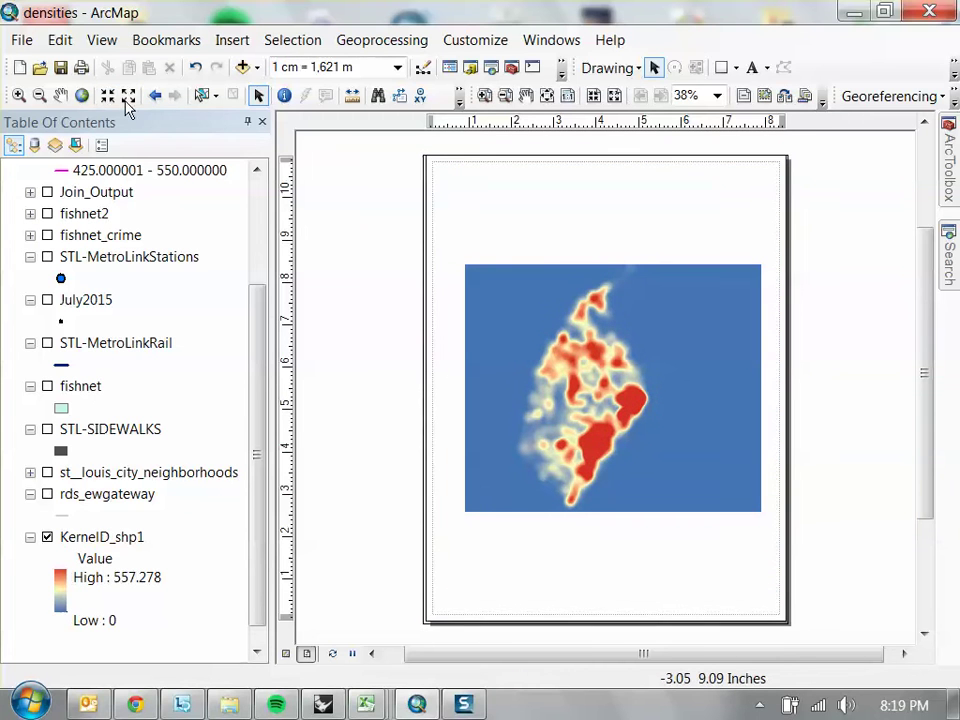
Zoom the map in so the crime density area fills the page, and return to the Select Elements tool
{"action": "left_click", "coordinate": [18, 95]}
{"action": "left_click_drag", "start_coordinate": [519, 272], "coordinate": [658, 512]}
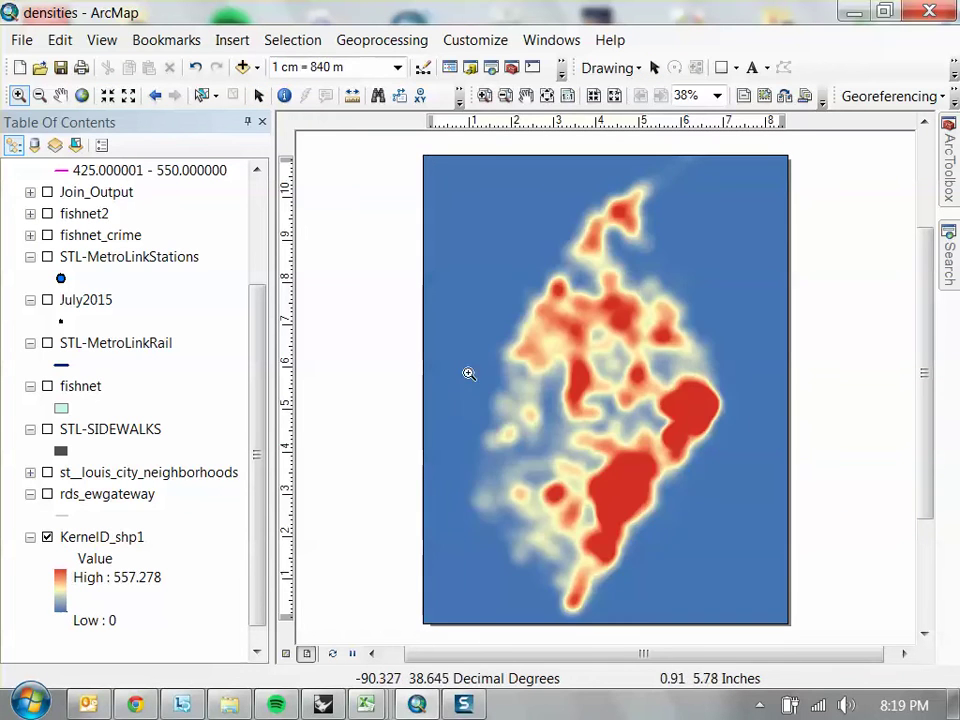
{"action": "left_click", "coordinate": [259, 97]}
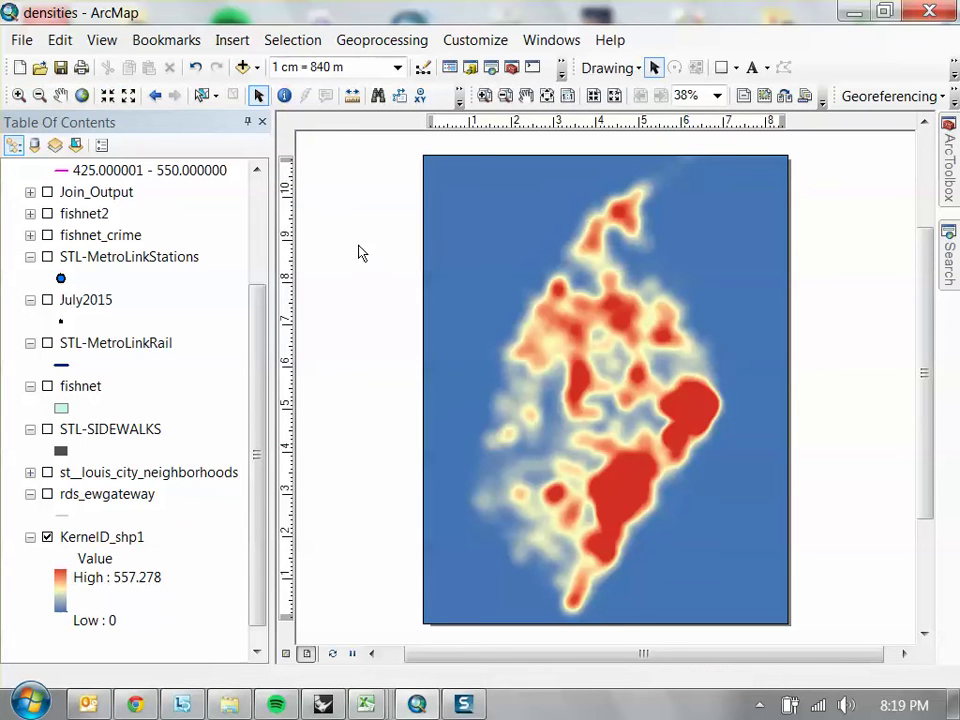
Start a map export with JPEG as the file type and a resolution of 200 dpi
{"action": "left_click", "coordinate": [21, 42]}
{"action": "left_click", "coordinate": [112, 374]}
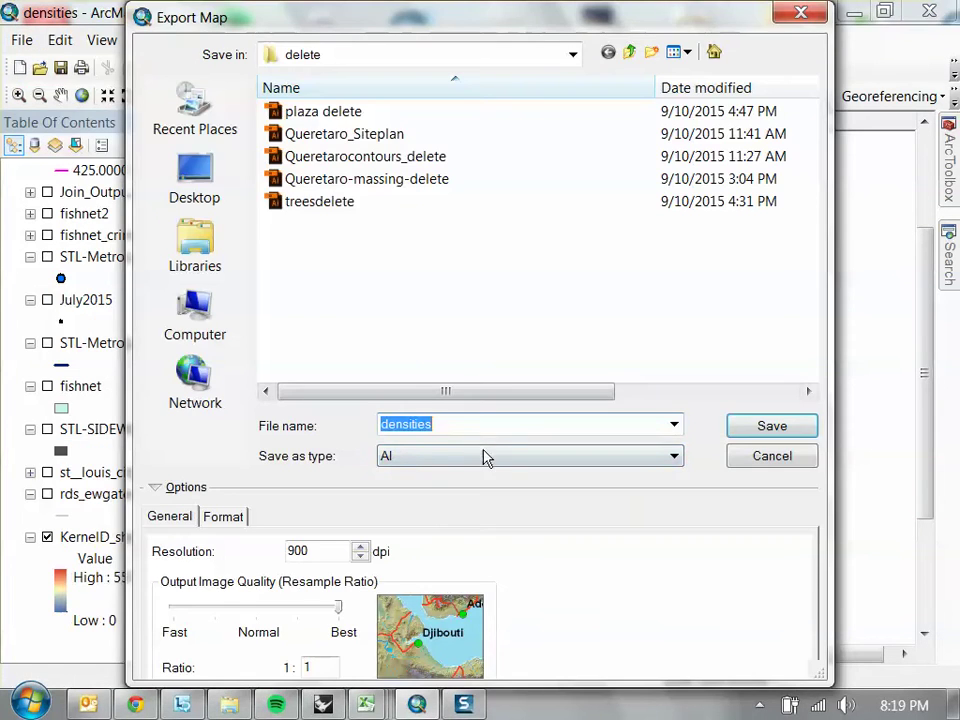
{"action": "left_click", "coordinate": [488, 456]}
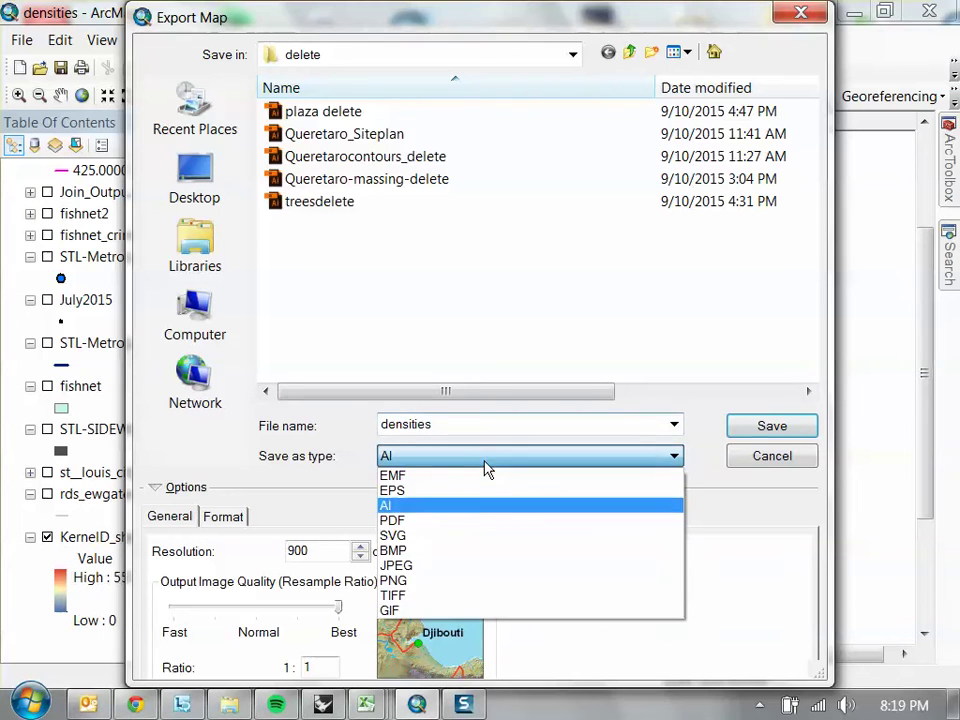
{"action": "left_click", "coordinate": [440, 565]}
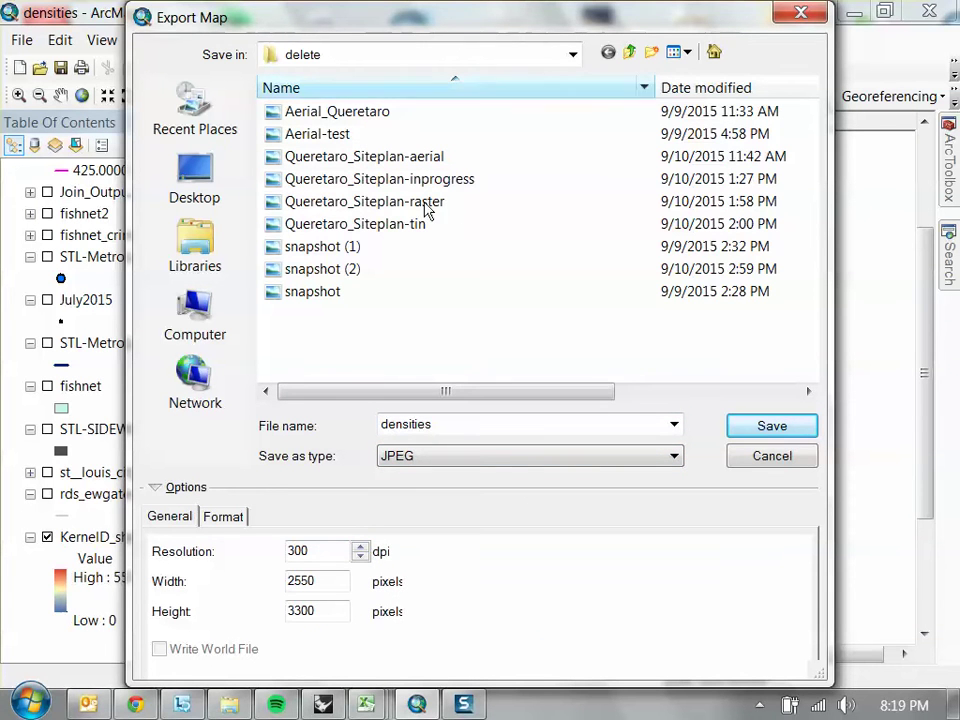
{"action": "left_click_drag", "start_coordinate": [330, 551], "coordinate": [197, 546]}
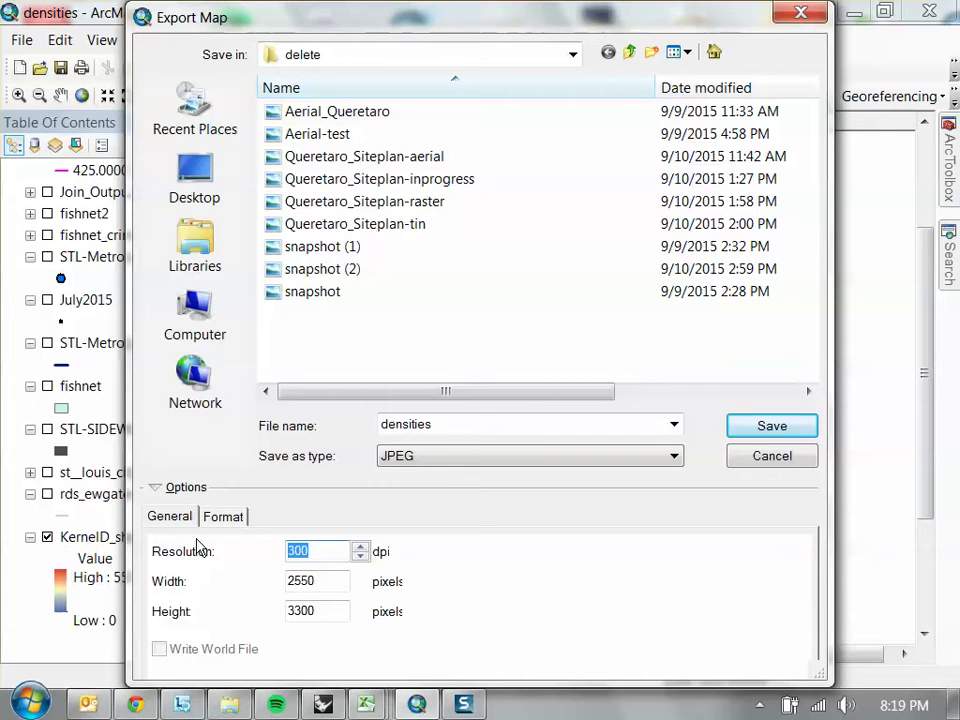
{"action": "type", "text": "200"}
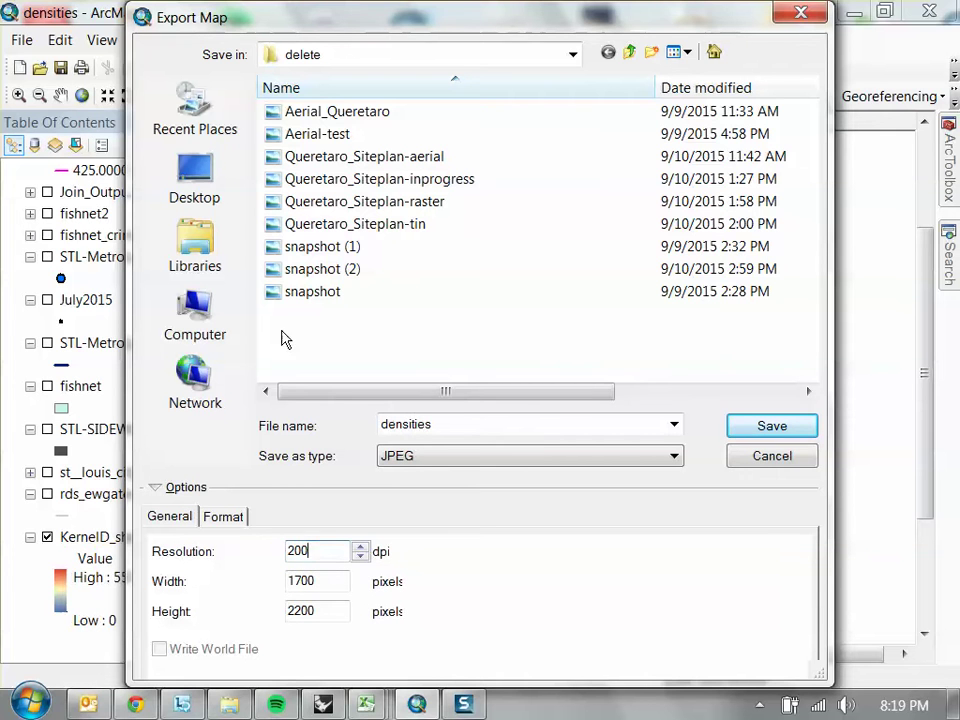
Save the exported map to the Desktop under the file name heatmap
{"action": "left_click", "coordinate": [213, 183]}
{"action": "left_click", "coordinate": [465, 425]}
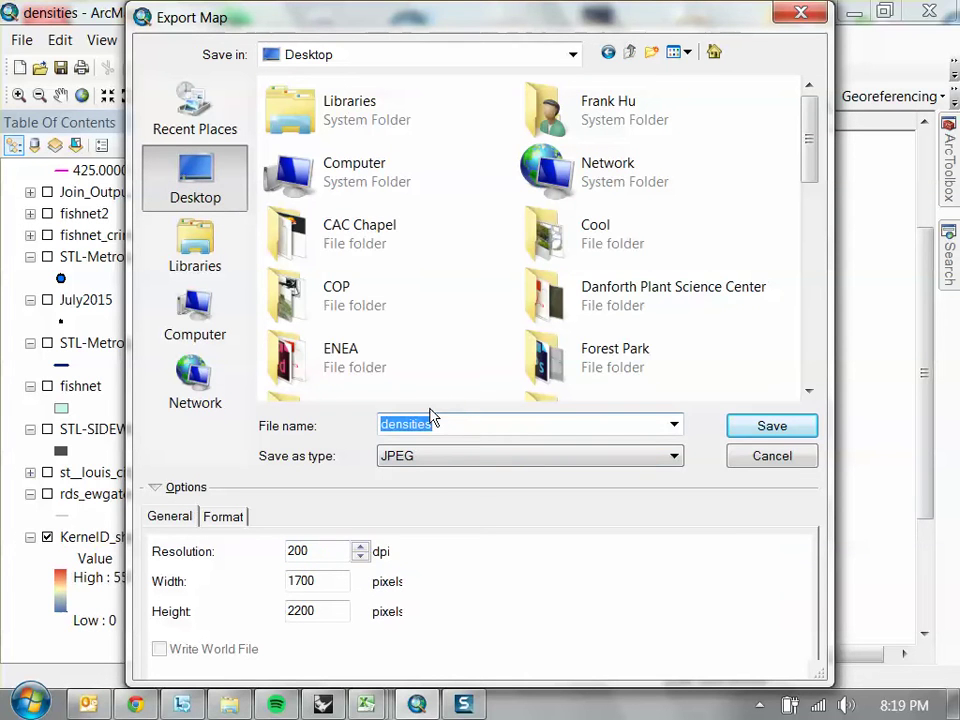
{"action": "type", "text": "heatmap"}
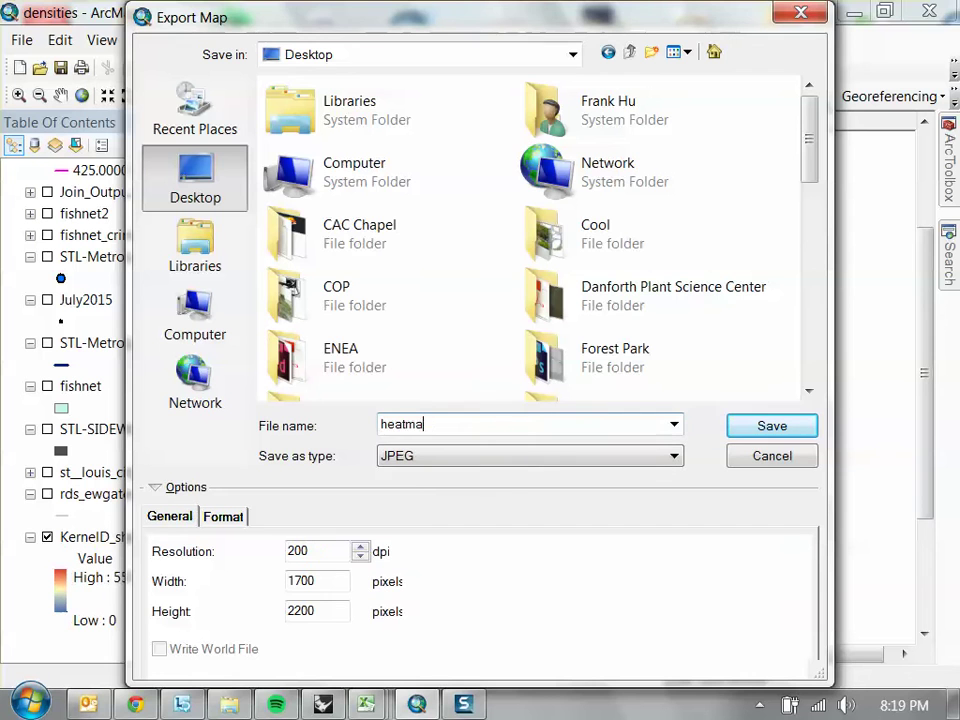
{"action": "left_click", "coordinate": [786, 433]}
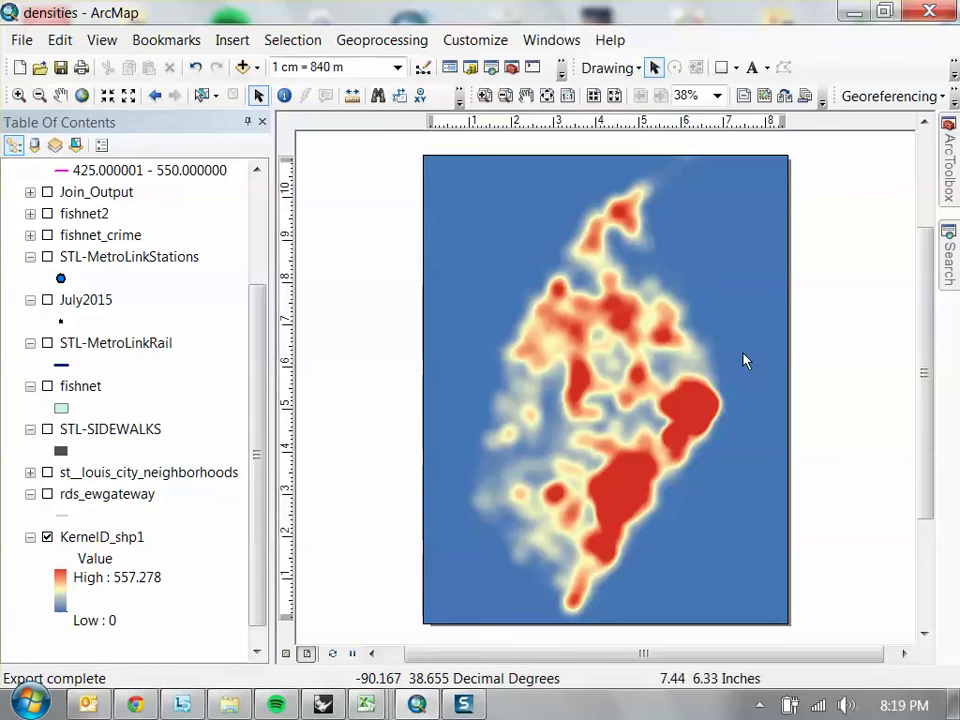
Change the color ramp of the kernel density raster layer to the black-to-white grayscale ramp
{"action": "double_click", "coordinate": [58, 600]}
{"action": "left_click", "coordinate": [321, 389]}
{"action": "left_click", "coordinate": [217, 26]}
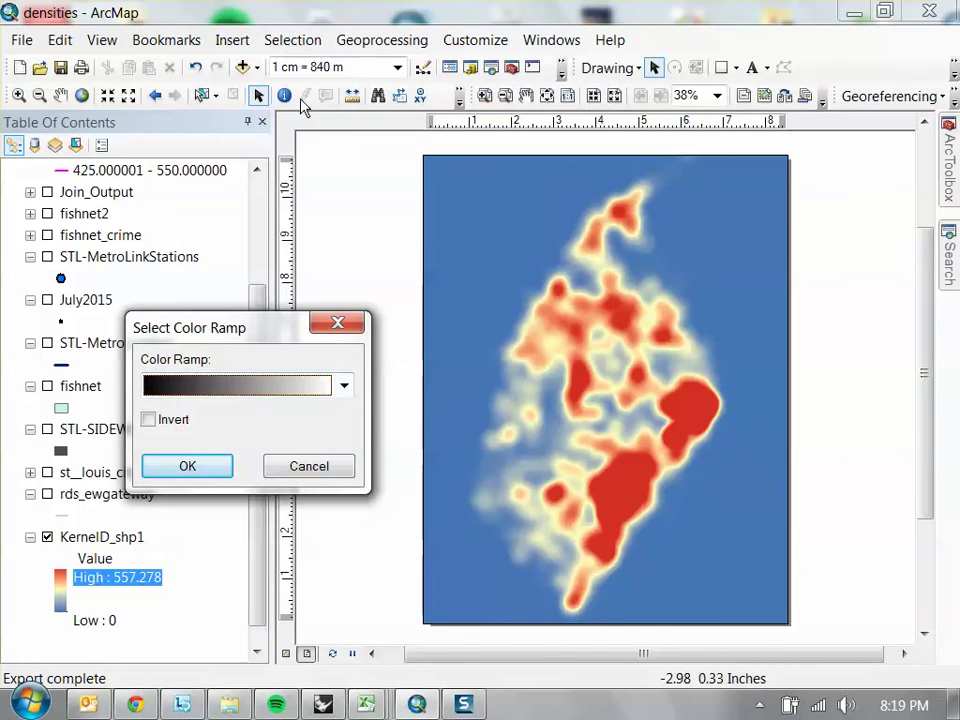
{"action": "left_click", "coordinate": [208, 472]}
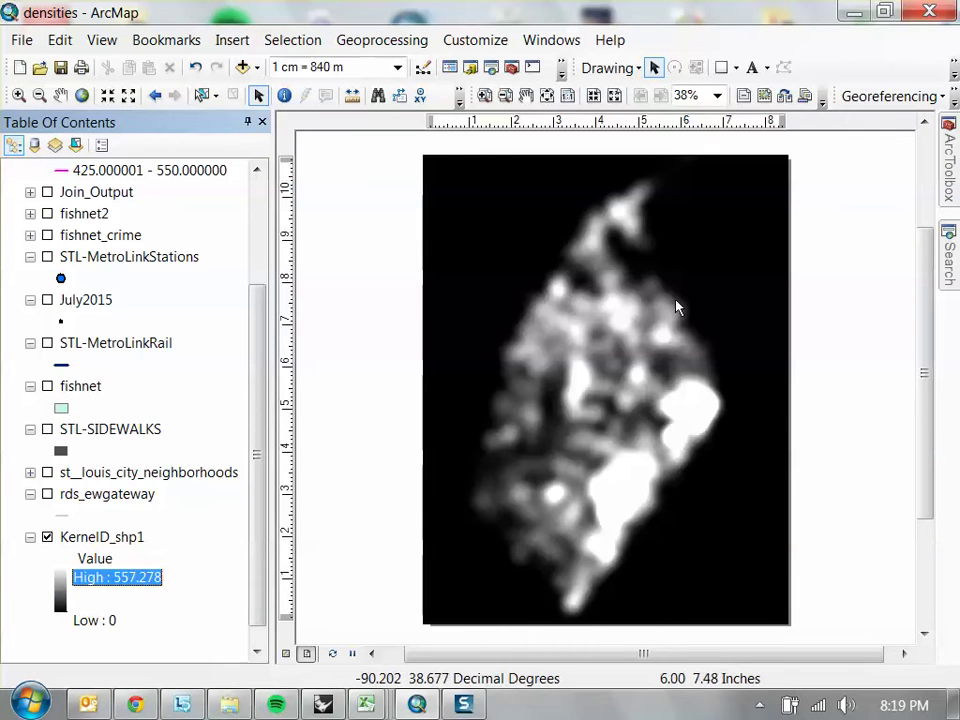
Invert the kernel density layer's grayscale color ramp so high densities are drawn in black
{"action": "left_click", "coordinate": [67, 601]}
{"action": "left_click", "coordinate": [82, 647]}
{"action": "left_click_drag", "start_coordinate": [144, 578], "coordinate": [144, 428]}
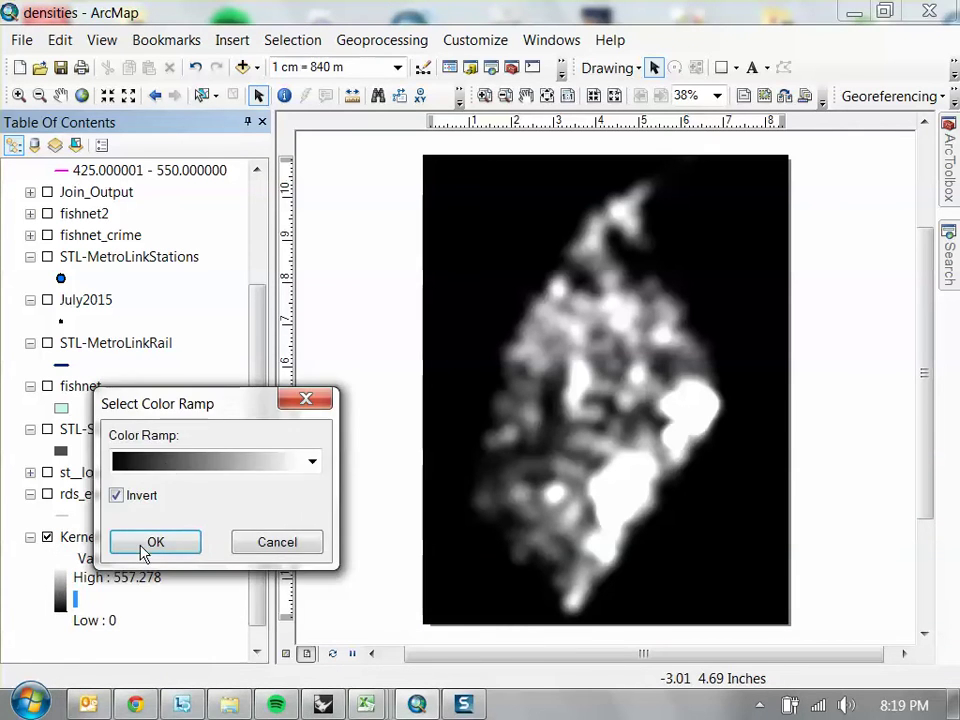
{"action": "left_click", "coordinate": [148, 541]}
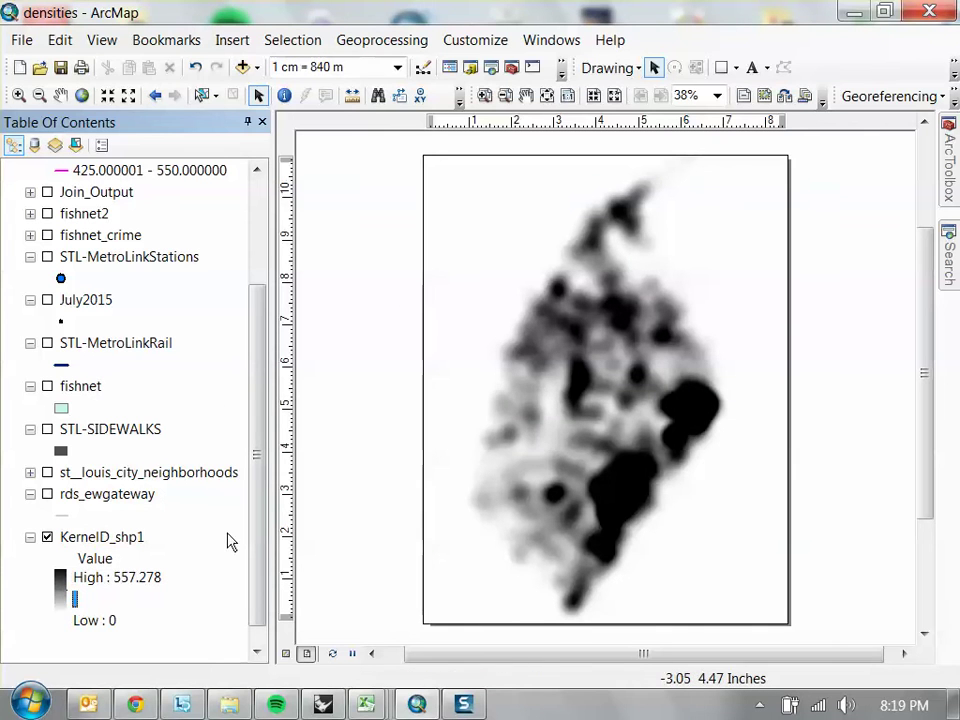
Export the grayscale map to the Desktop as a 200 dpi JPEG named heatmap_blackwhite
{"action": "left_click", "coordinate": [21, 42]}
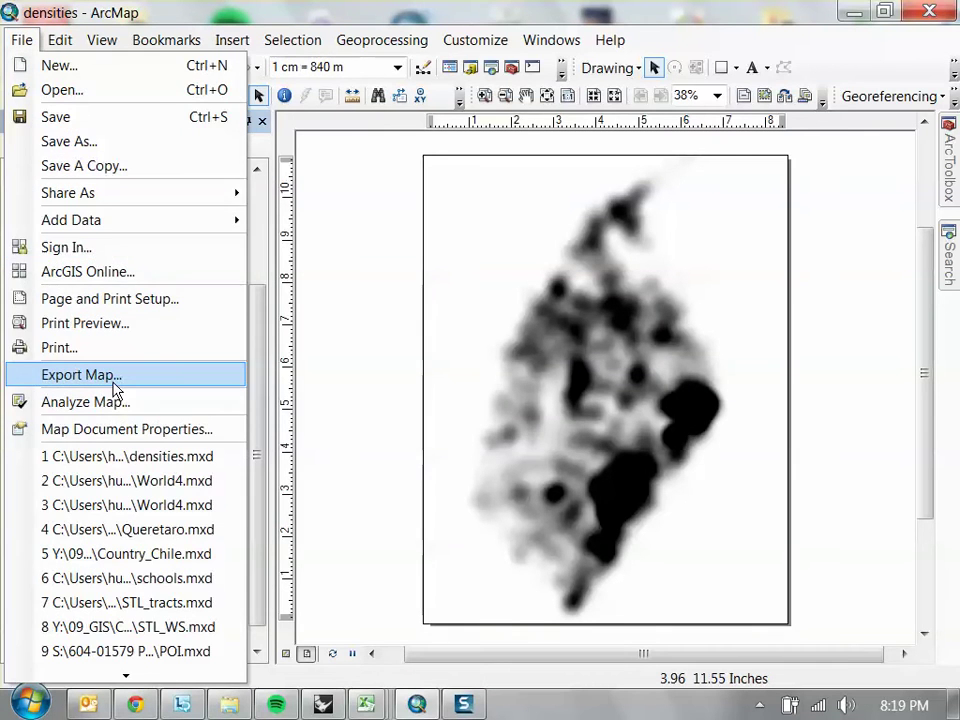
{"action": "left_click", "coordinate": [114, 384]}
{"action": "left_click_drag", "start_coordinate": [810, 151], "coordinate": [757, 293]}
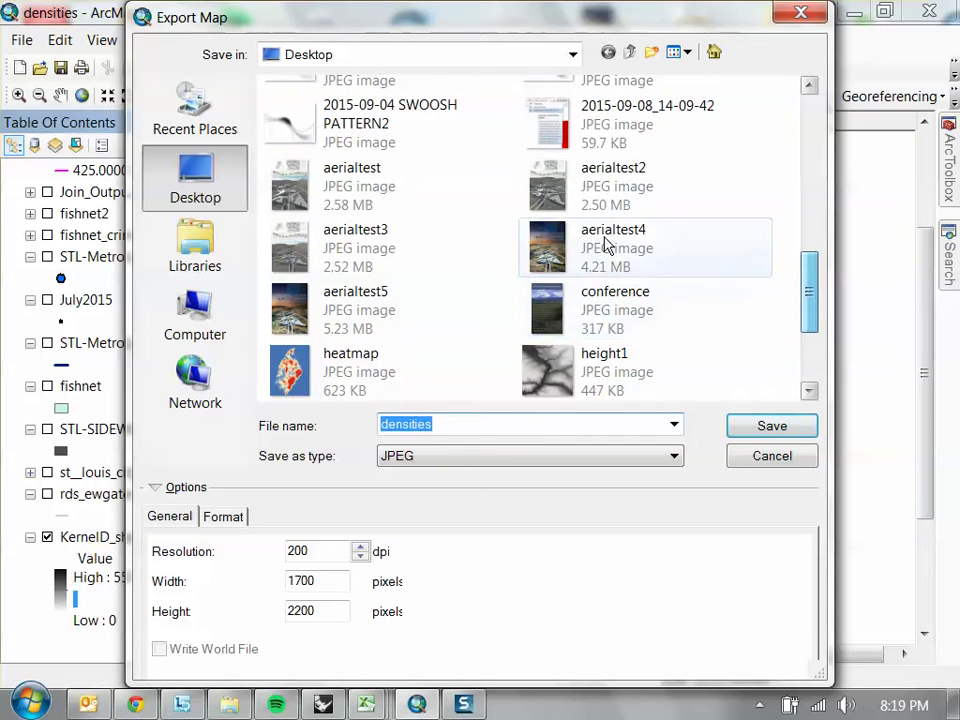
{"action": "left_click", "coordinate": [445, 140]}
{"action": "left_click", "coordinate": [439, 424]}
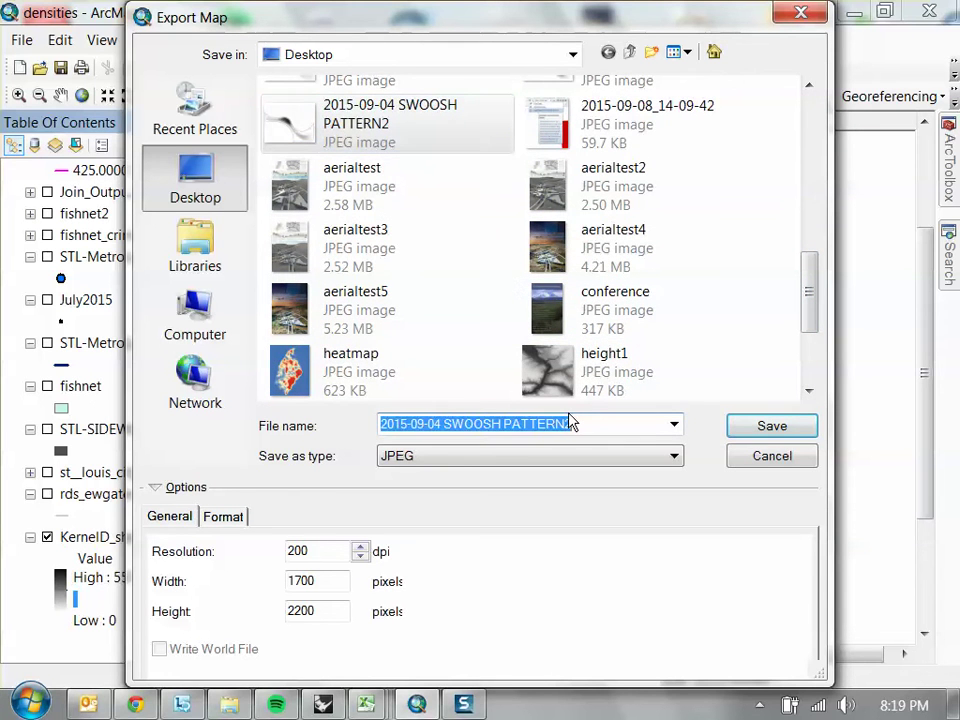
{"action": "type", "text": "heatmap_"}
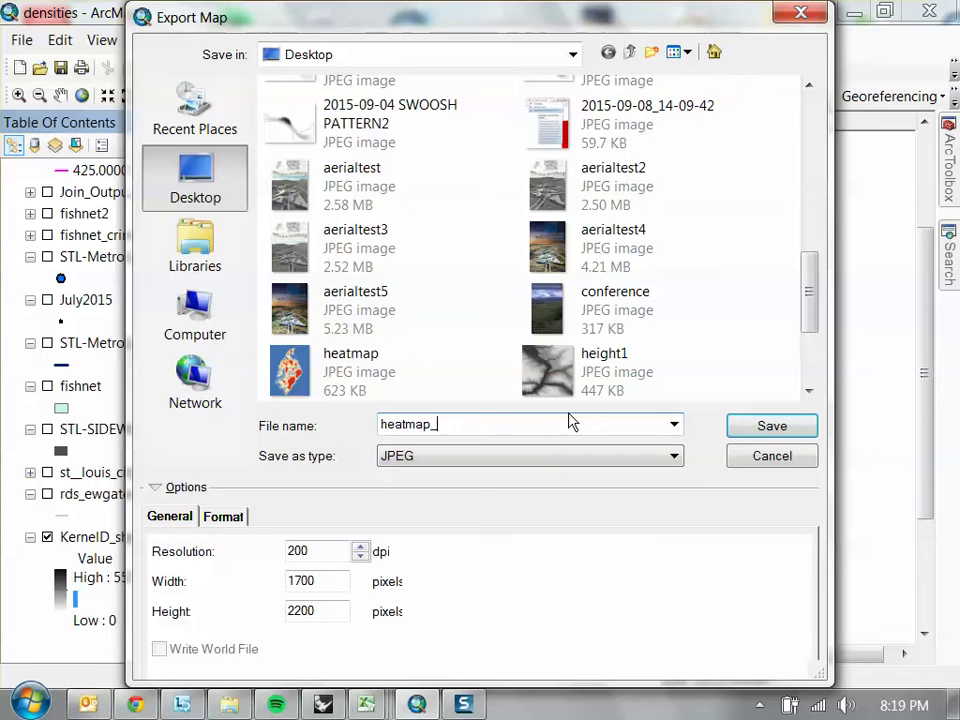
{"action": "type", "text": "blav"}
{"action": "type", "text": "kwhite"}
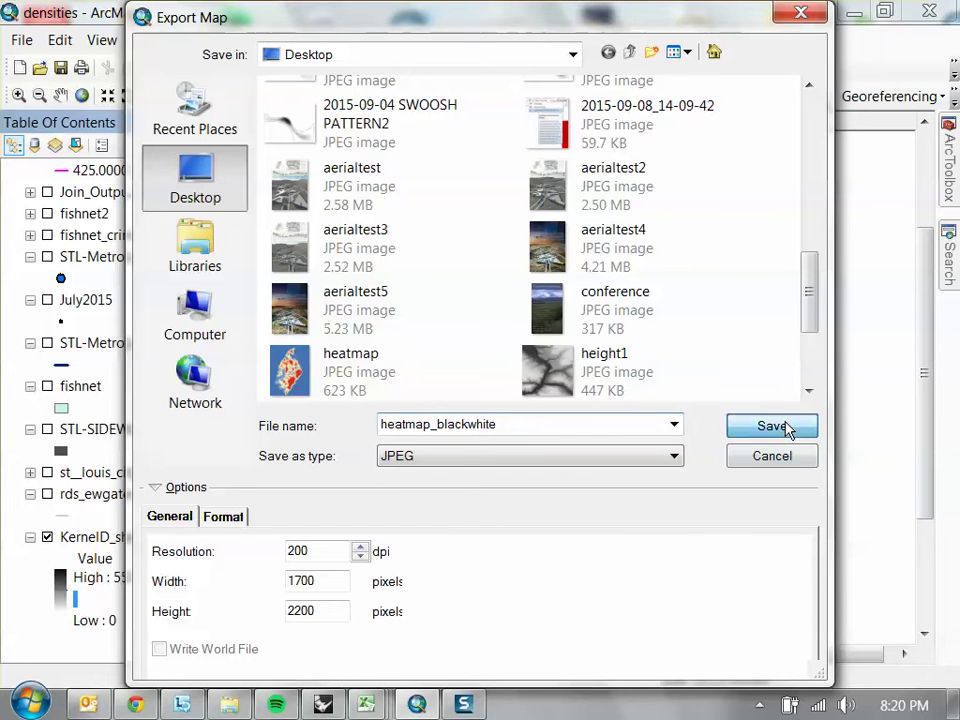
{"action": "left_click", "coordinate": [786, 428]}
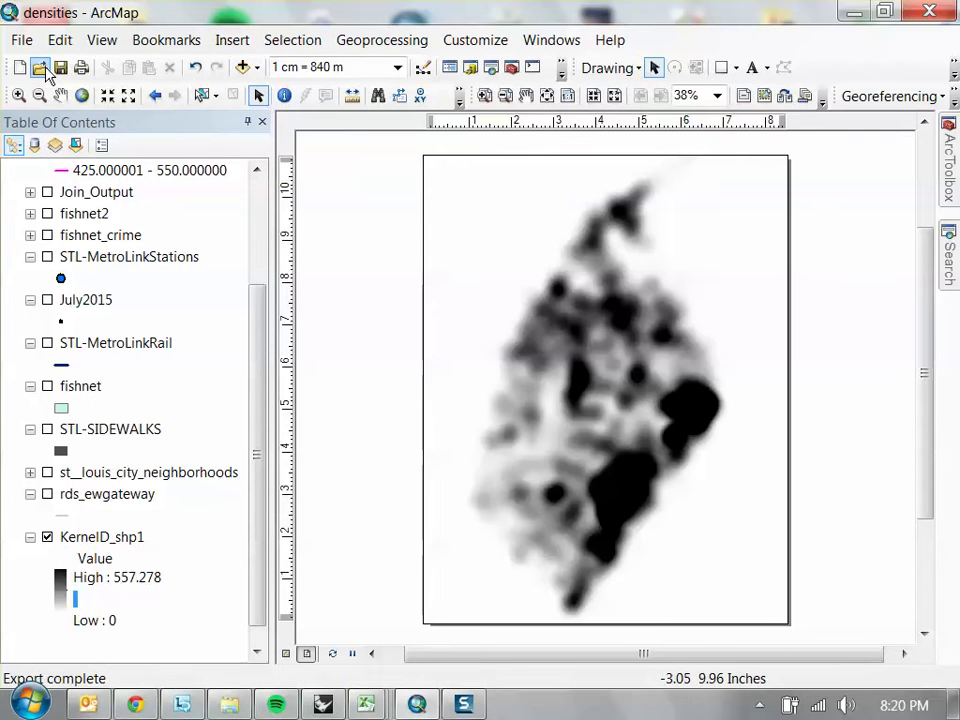
Switch to Rhinoceros, maximize the Top viewport and zoom out on its grid
{"action": "left_click", "coordinate": [851, 13]}
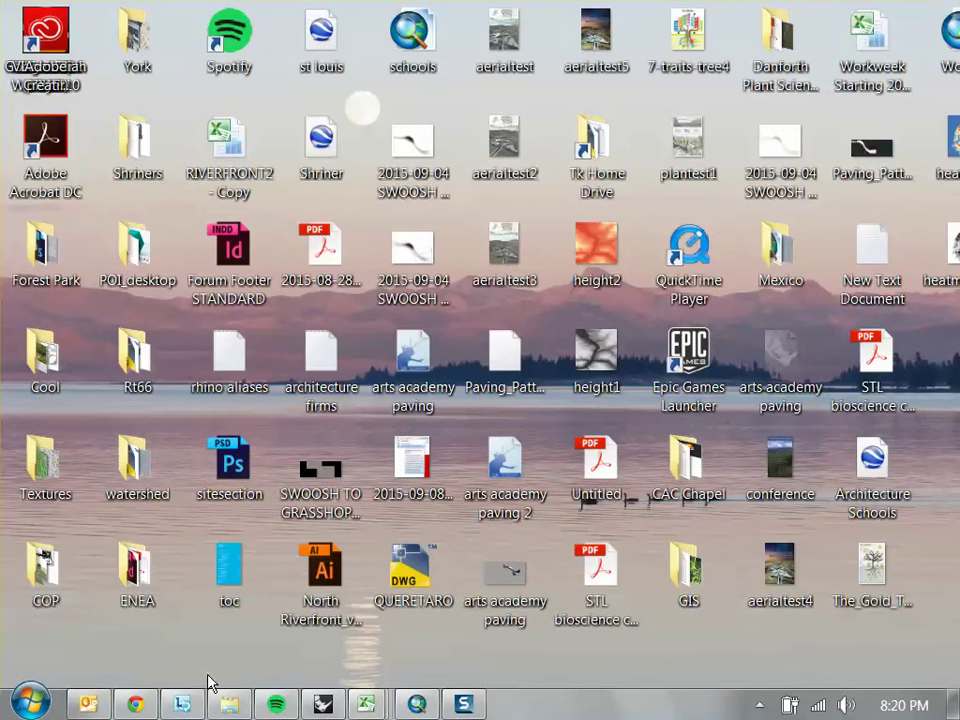
{"action": "left_click", "coordinate": [322, 704]}
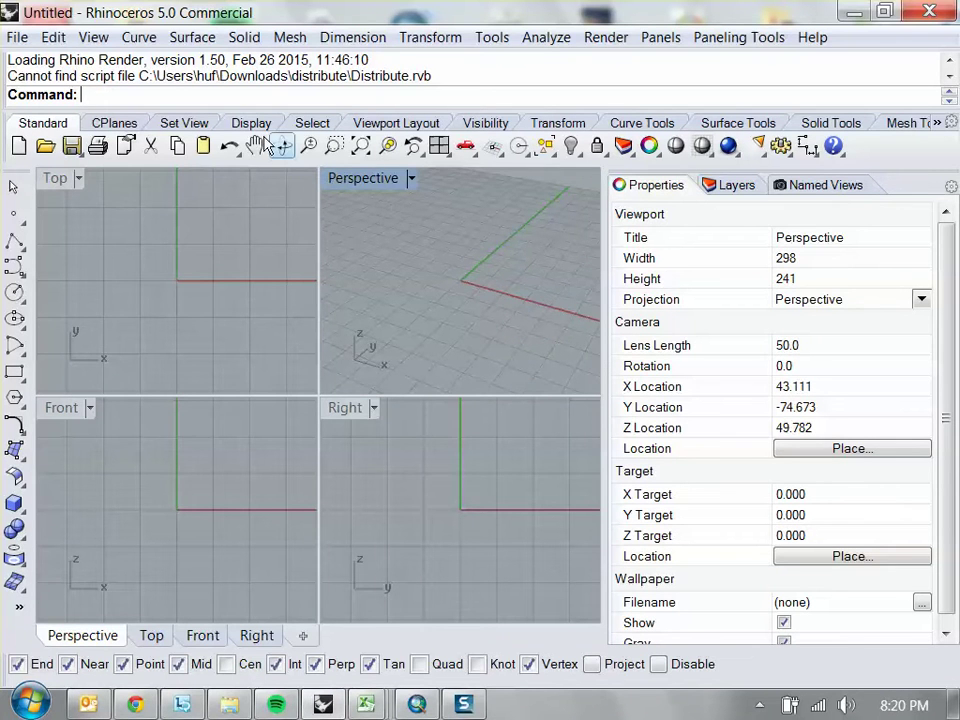
{"action": "double_click", "coordinate": [58, 180]}
{"action": "scroll", "coordinate": [261, 322], "scroll_direction": "down", "scroll_amount": 6}
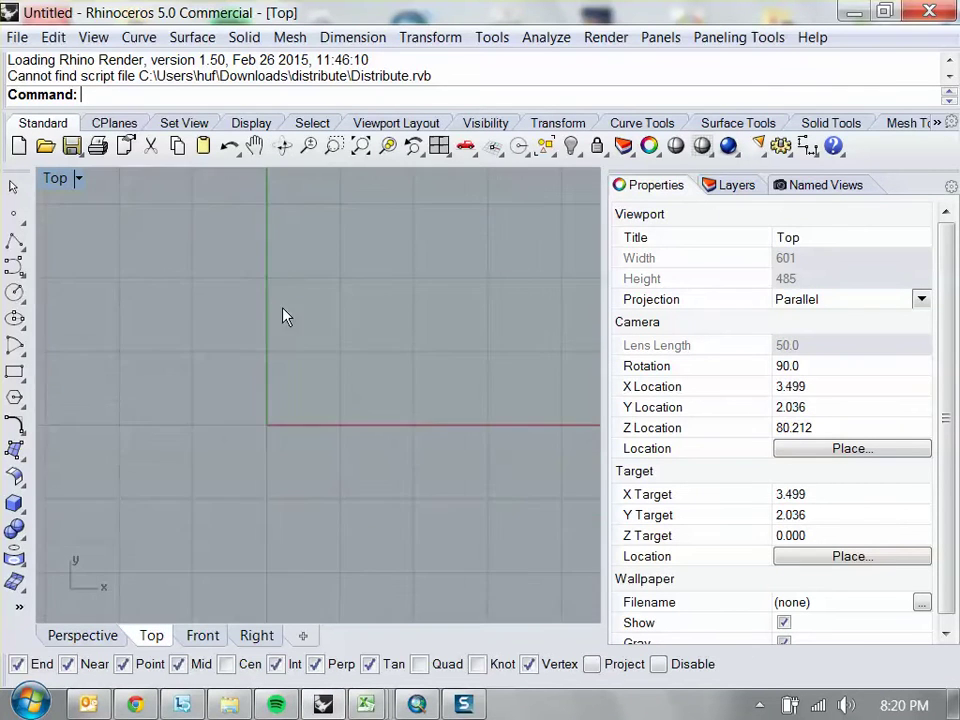
{"action": "scroll", "coordinate": [284, 409], "scroll_direction": "down", "scroll_amount": 3}
Launch Grasshopper, dismiss its loading errors and minimize its window
{"action": "type", "text": "Gras"}
{"action": "key", "text": "Return"}
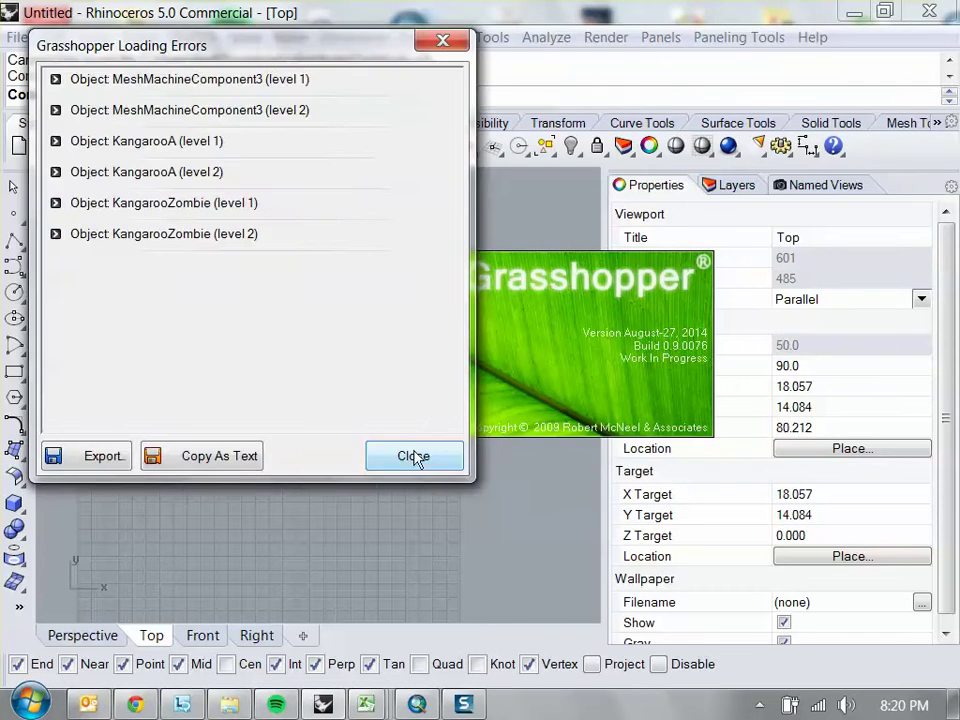
{"action": "left_click", "coordinate": [415, 455]}
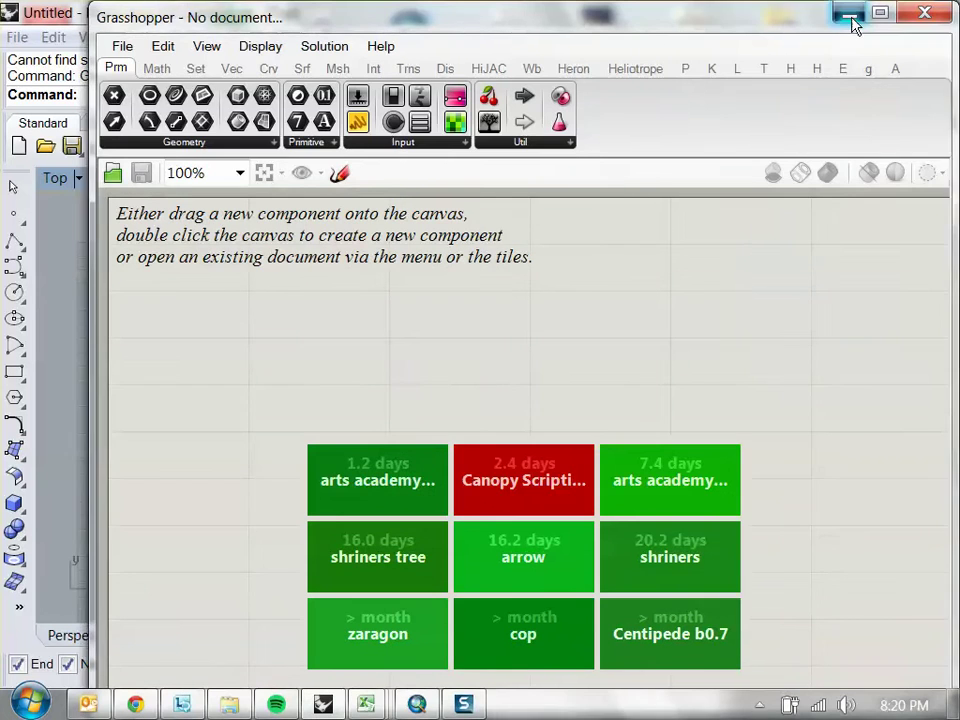
{"action": "left_click", "coordinate": [852, 19]}
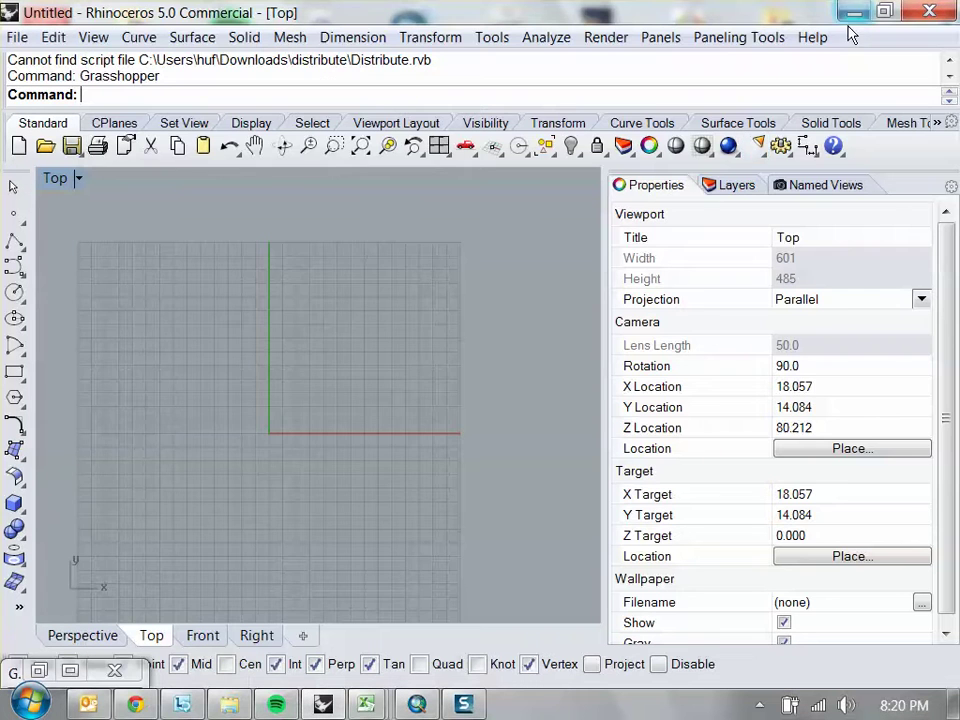
Place a picture frame of the heatmap image from the Desktop in the Top viewport, starting just beside the grid origin
{"action": "left_click_drag", "start_coordinate": [392, 322], "coordinate": [309, 422]}
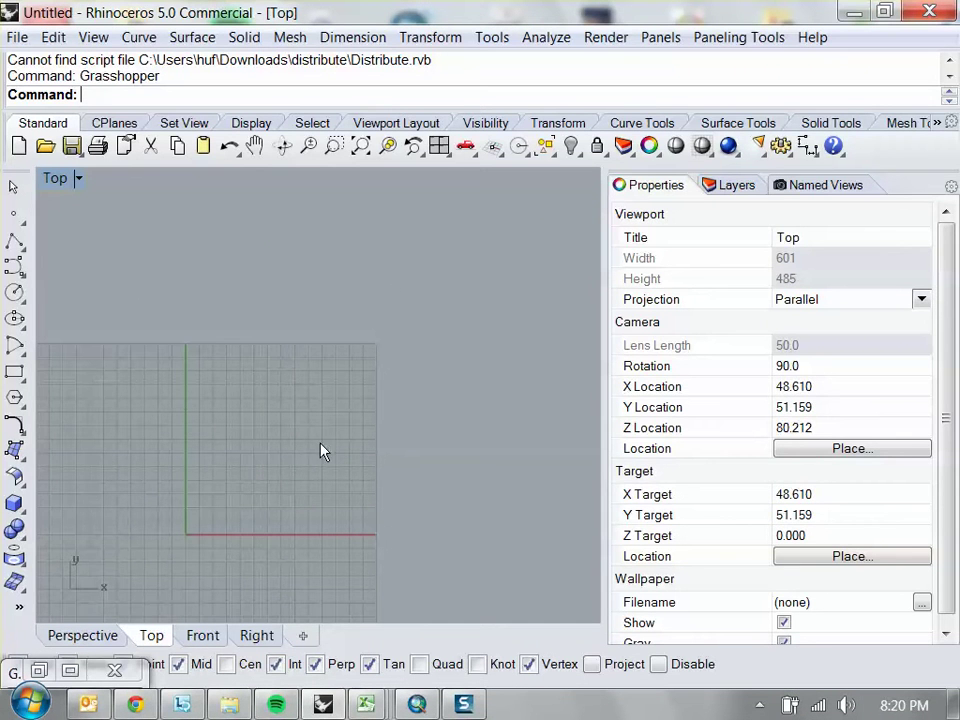
{"action": "left_click_drag", "start_coordinate": [350, 365], "coordinate": [255, 373]}
{"action": "middle_click", "coordinate": [200, 318]}
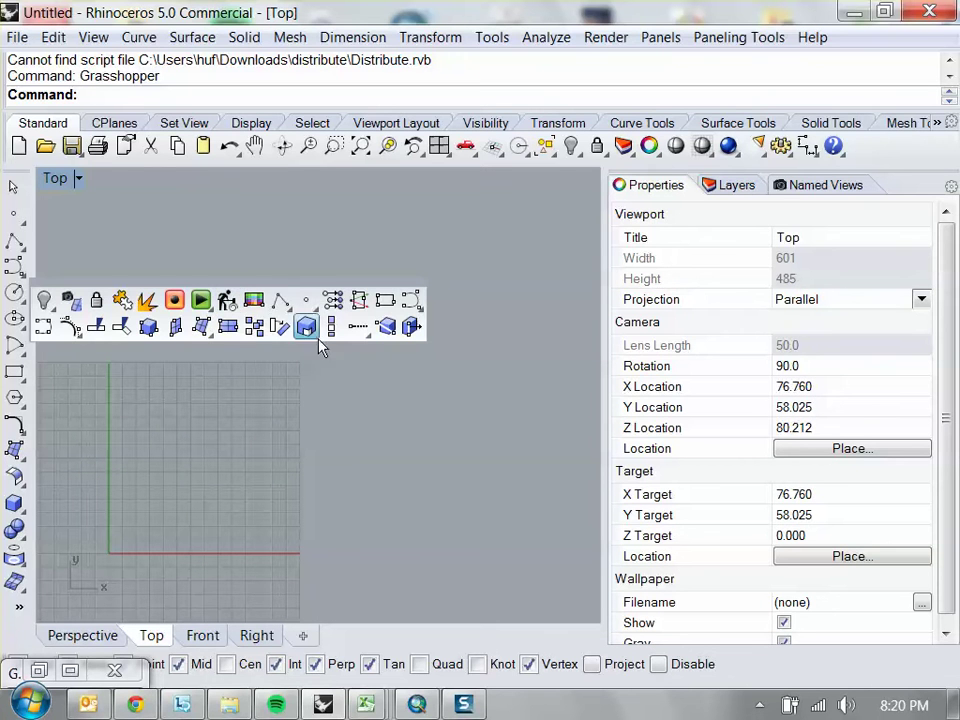
{"action": "left_click", "coordinate": [256, 306]}
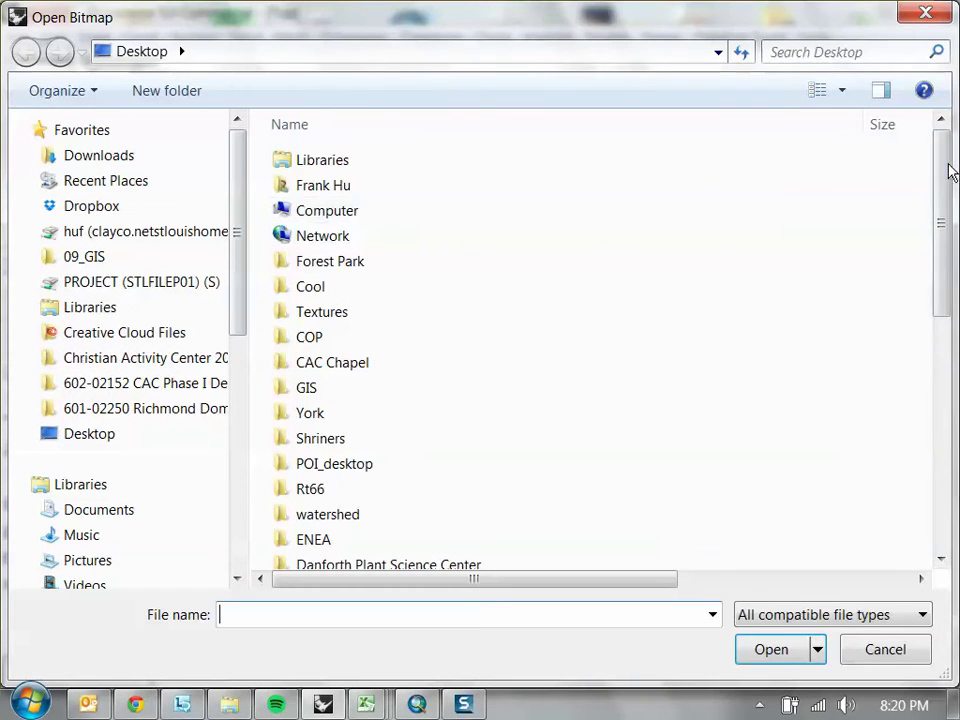
{"action": "scroll", "coordinate": [940, 217], "scroll_direction": "down", "scroll_amount": 1}
{"action": "left_click_drag", "start_coordinate": [940, 217], "coordinate": [924, 450]}
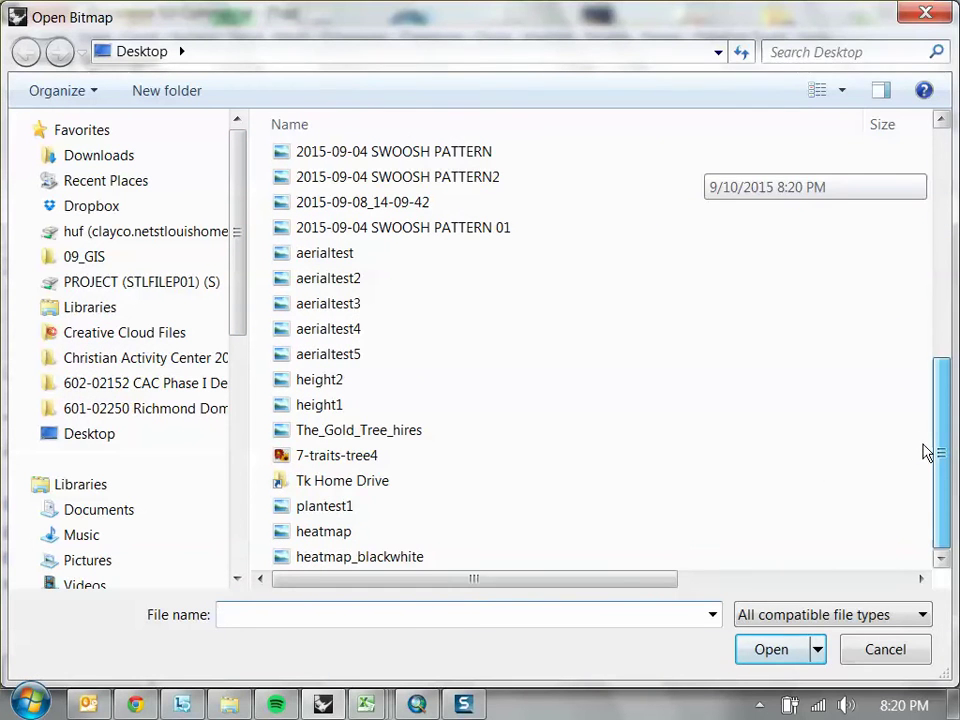
{"action": "left_click", "coordinate": [350, 535]}
{"action": "left_click", "coordinate": [766, 652]}
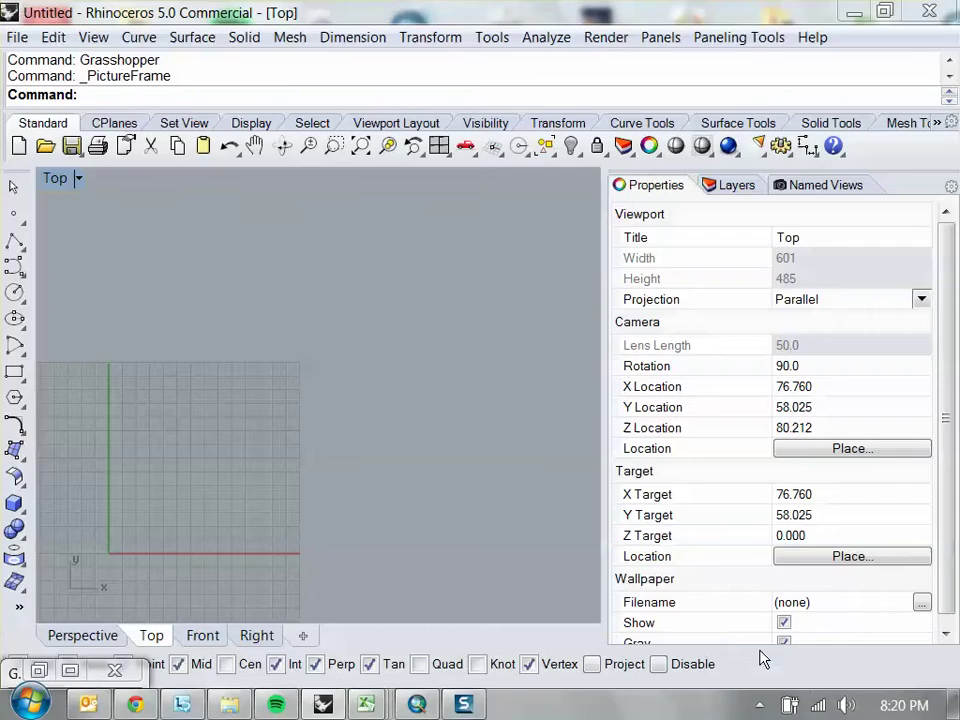
{"action": "scroll", "coordinate": [195, 496], "scroll_direction": "down", "scroll_amount": 4}
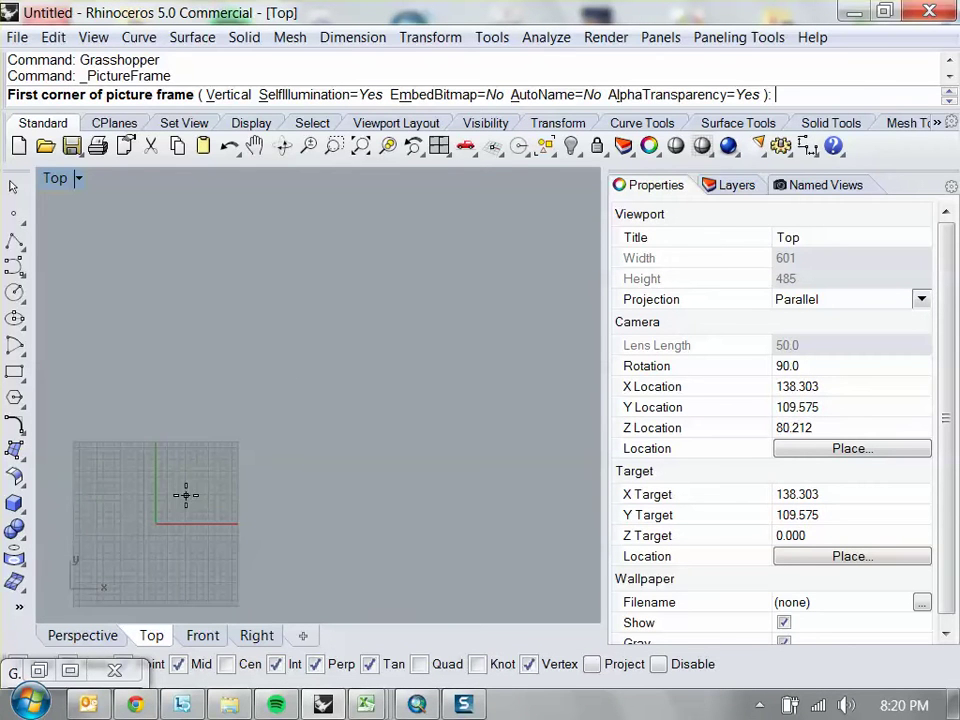
{"action": "left_click", "coordinate": [187, 505]}
{"action": "left_click", "coordinate": [447, 514]}
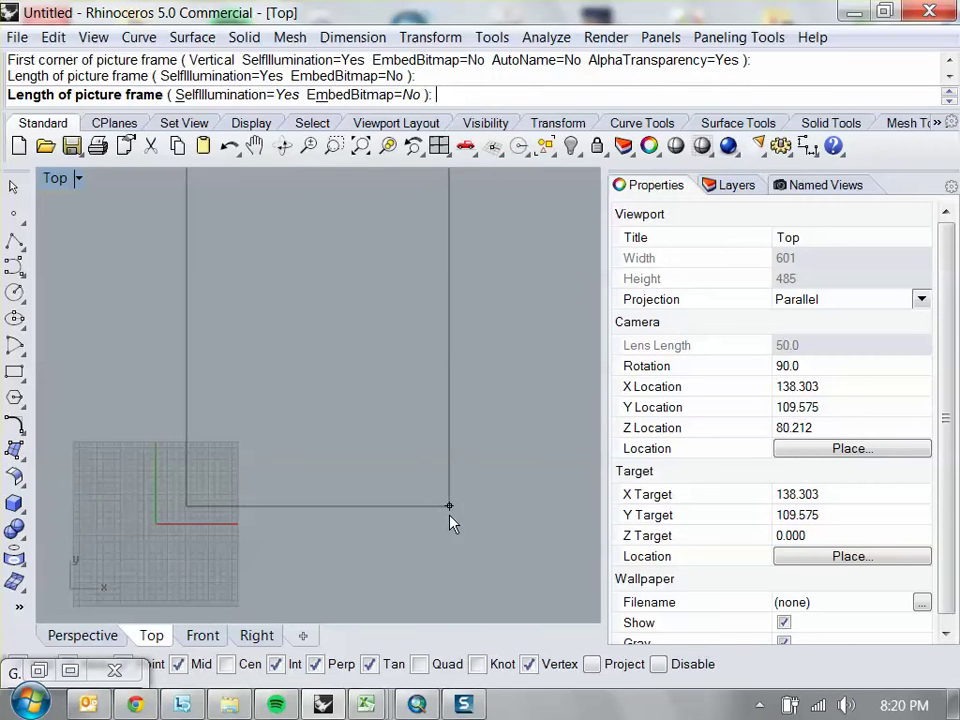
{"action": "left_click_drag", "start_coordinate": [481, 366], "coordinate": [455, 437]}
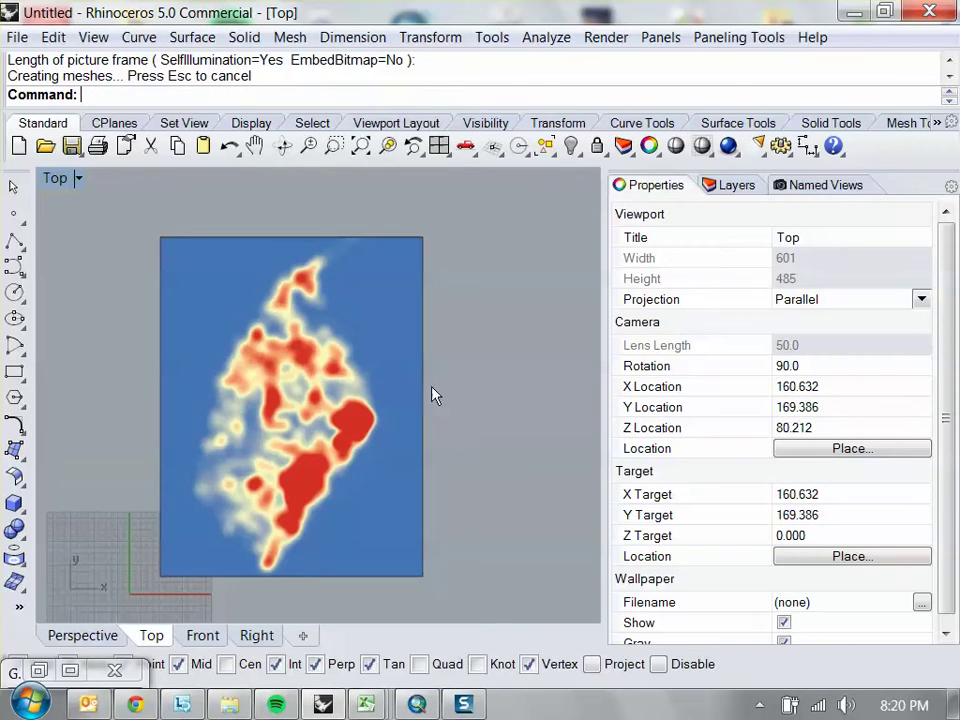
{"action": "left_click_drag", "start_coordinate": [354, 358], "coordinate": [397, 331]}
{"action": "left_click", "coordinate": [349, 373]}
{"action": "left_click", "coordinate": [469, 359]}
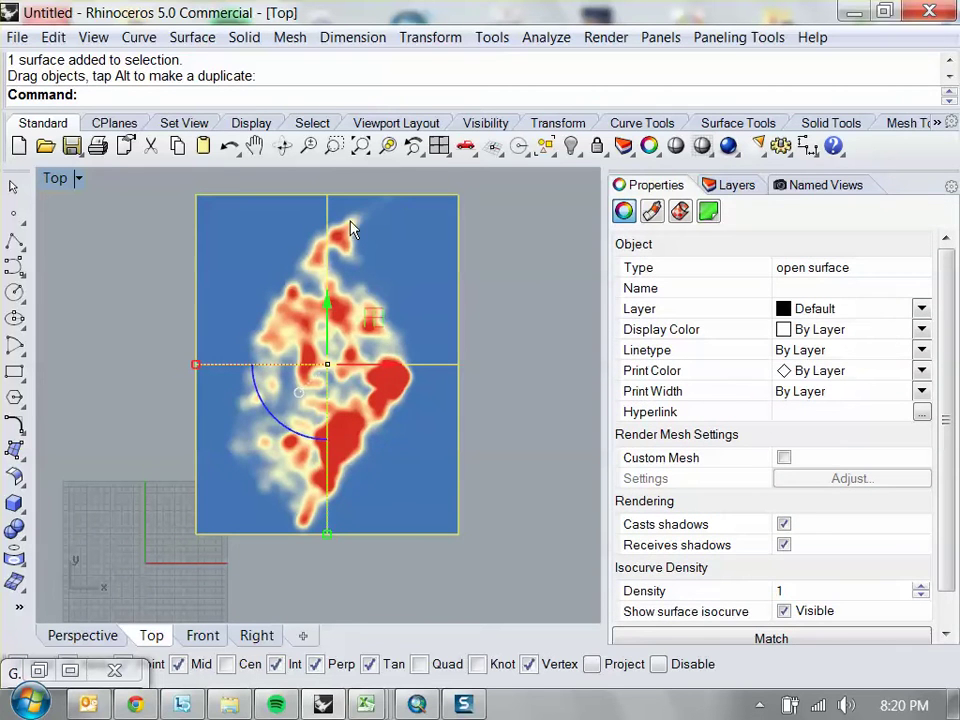
{"action": "left_click", "coordinate": [551, 349]}
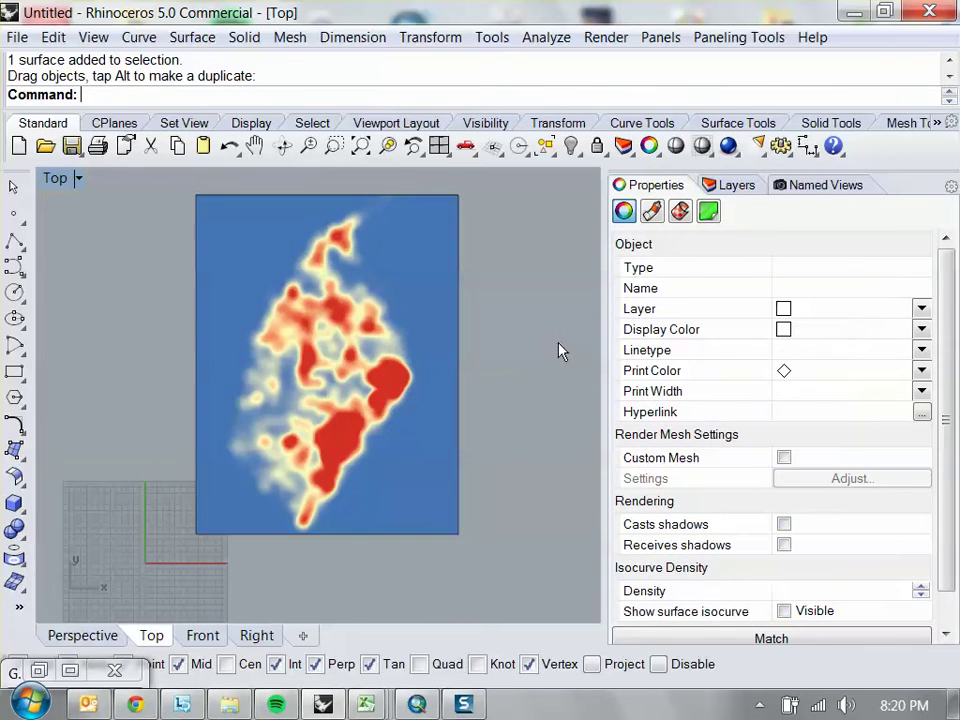
{"action": "left_click", "coordinate": [452, 347]}
{"action": "left_click", "coordinate": [520, 355]}
{"action": "scroll", "coordinate": [369, 364], "scroll_direction": "up", "scroll_amount": 2}
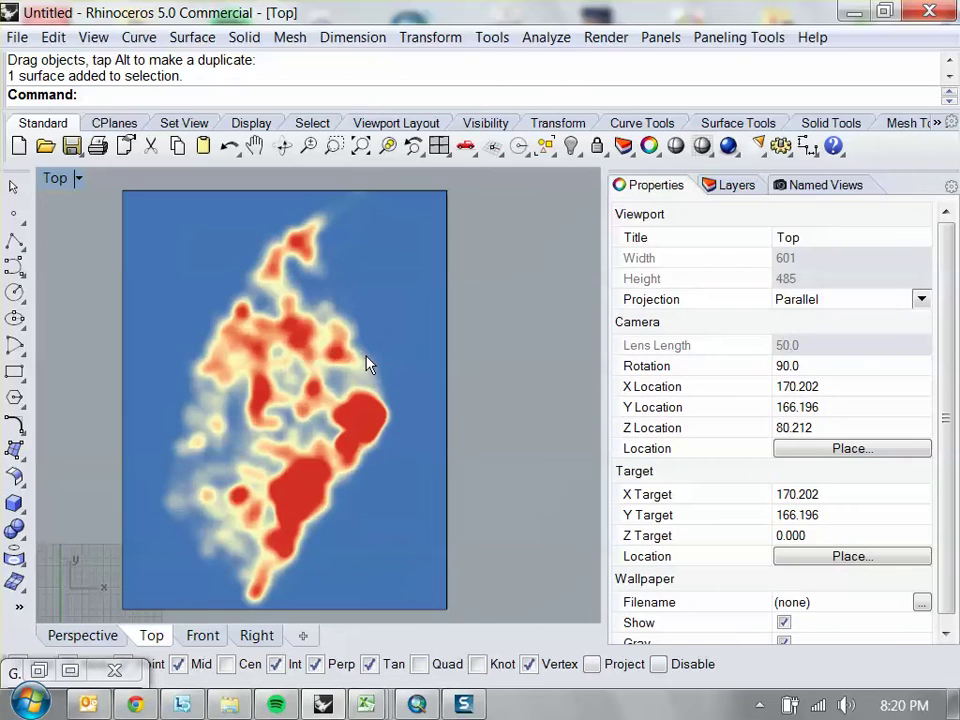
Switch to Grasshopper, add a Surface parameter to the canvas and assign the heatmap picture frame to it
{"action": "left_click", "coordinate": [414, 359]}
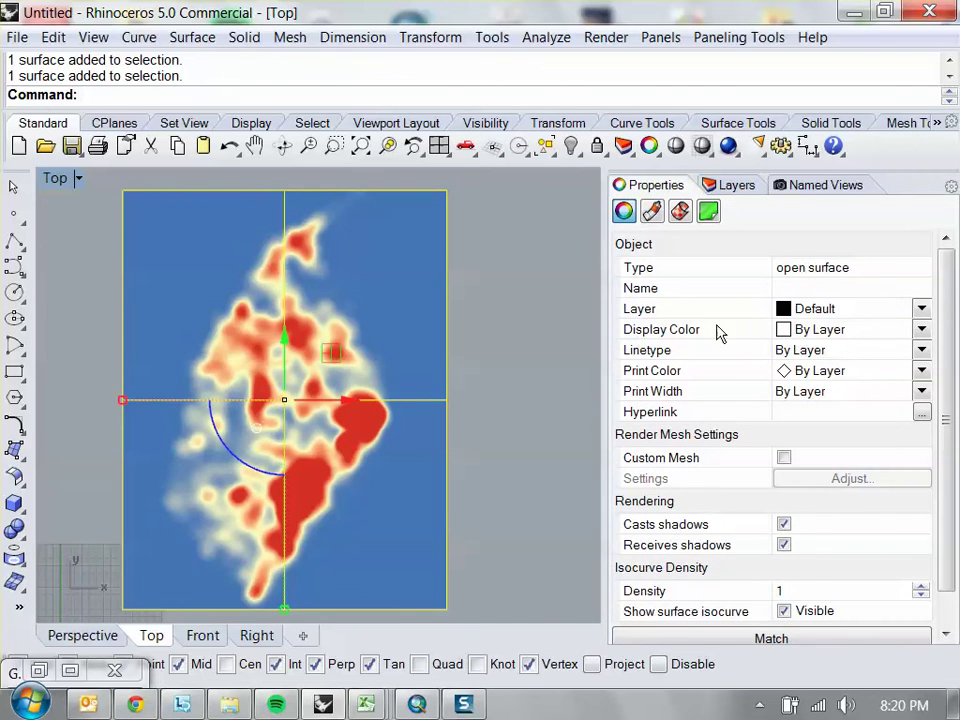
{"action": "left_click", "coordinate": [39, 670]}
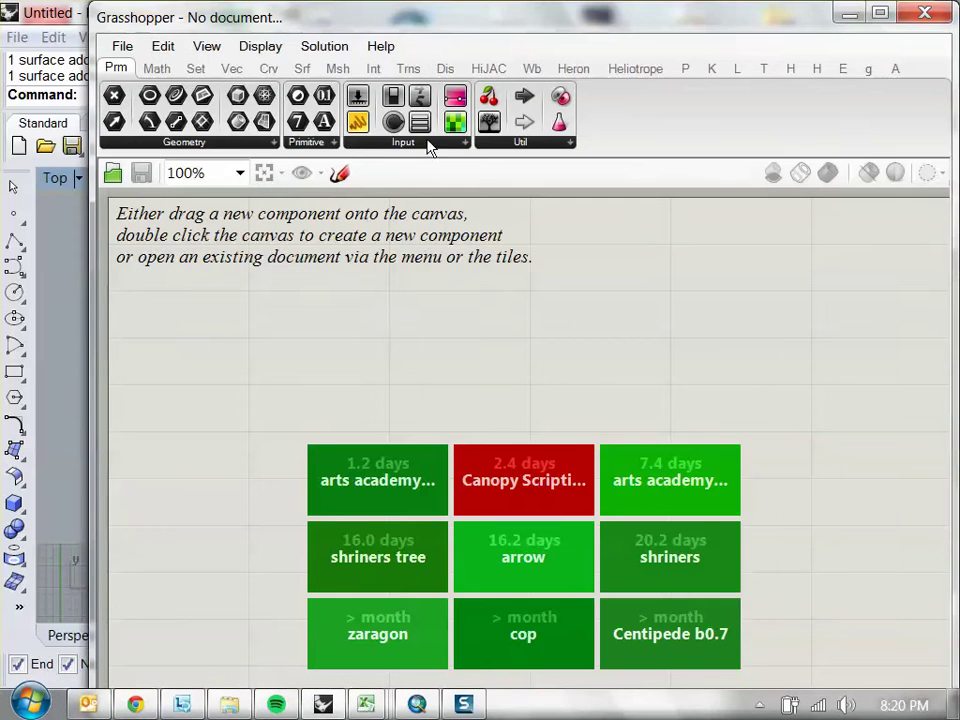
{"action": "mouse_move", "coordinate": [439, 32]}
{"action": "left_mouse_down"}
{"action": "mouse_move", "coordinate": [505, 48]}
{"action": "mouse_move", "coordinate": [432, 28]}
{"action": "left_mouse_up"}
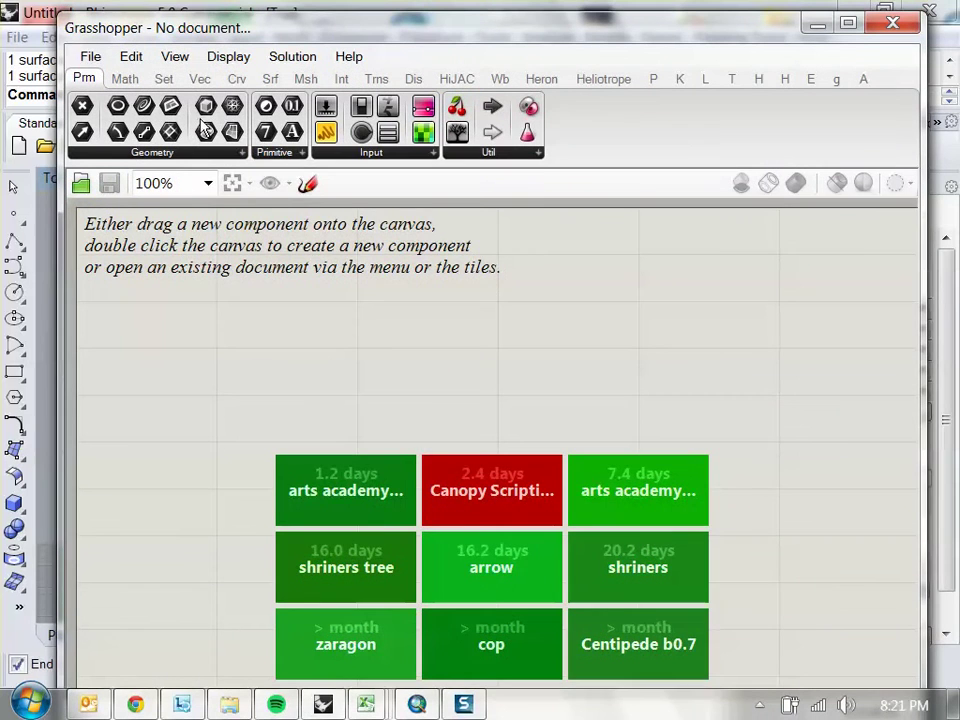
{"action": "left_click_drag", "start_coordinate": [232, 135], "coordinate": [170, 338]}
{"action": "right_click", "coordinate": [168, 336]}
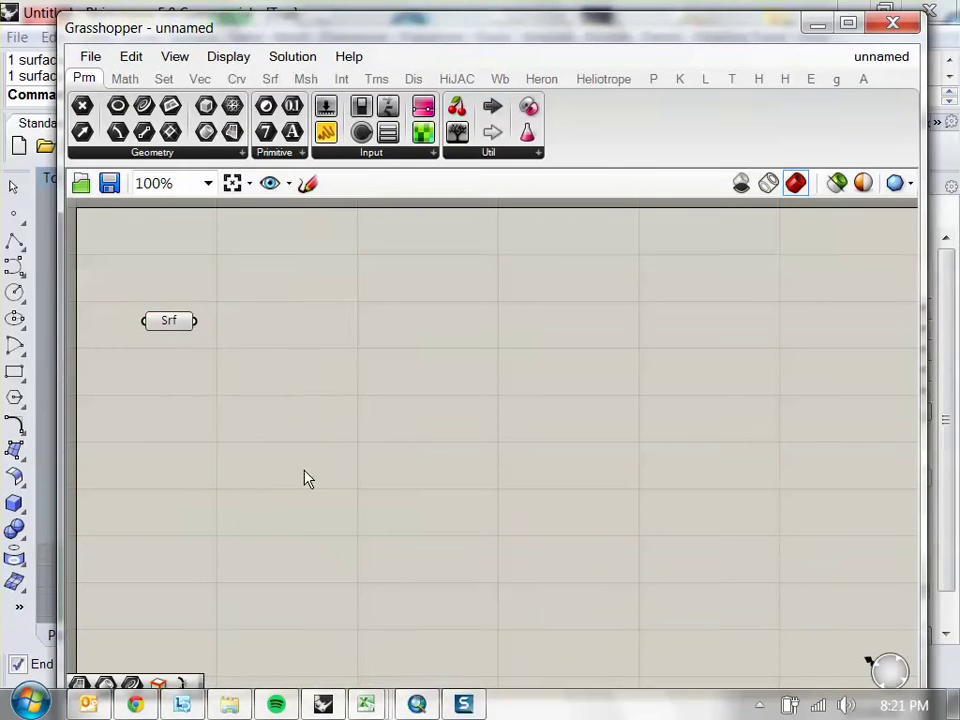
{"action": "left_click", "coordinate": [251, 516]}
{"action": "left_click_drag", "start_coordinate": [484, 24], "coordinate": [568, 551]}
{"action": "left_click", "coordinate": [519, 399]}
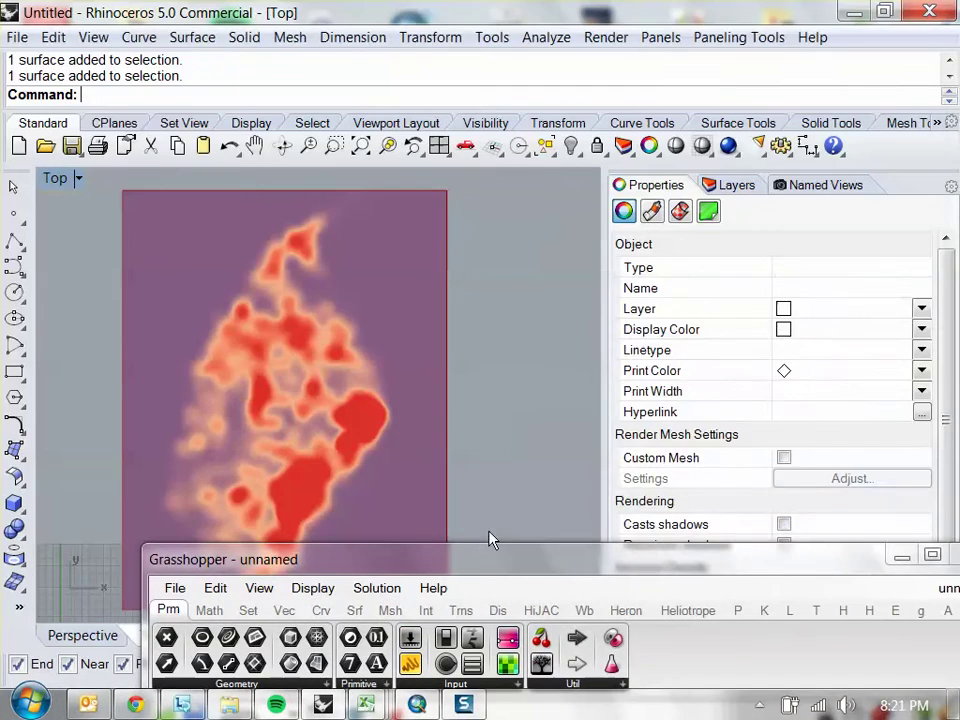
Arrange the Grasshopper window beside the heatmap in the Top viewport and reposition the Surface parameter on the canvas
{"action": "left_click_drag", "start_coordinate": [482, 556], "coordinate": [426, 31]}
{"action": "left_click_drag", "start_coordinate": [194, 329], "coordinate": [218, 379]}
{"action": "left_click", "coordinate": [361, 269]}
{"action": "left_click_drag", "start_coordinate": [403, 42], "coordinate": [683, 38]}
{"action": "mouse_move", "coordinate": [216, 383]}
{"action": "left_mouse_down"}
{"action": "mouse_move", "coordinate": [116, 379]}
{"action": "mouse_move", "coordinate": [201, 397]}
{"action": "left_mouse_up"}
{"action": "scroll", "coordinate": [141, 378], "scroll_direction": "down", "scroll_amount": 2}
{"action": "scroll", "coordinate": [214, 403], "scroll_direction": "up", "scroll_amount": 3}
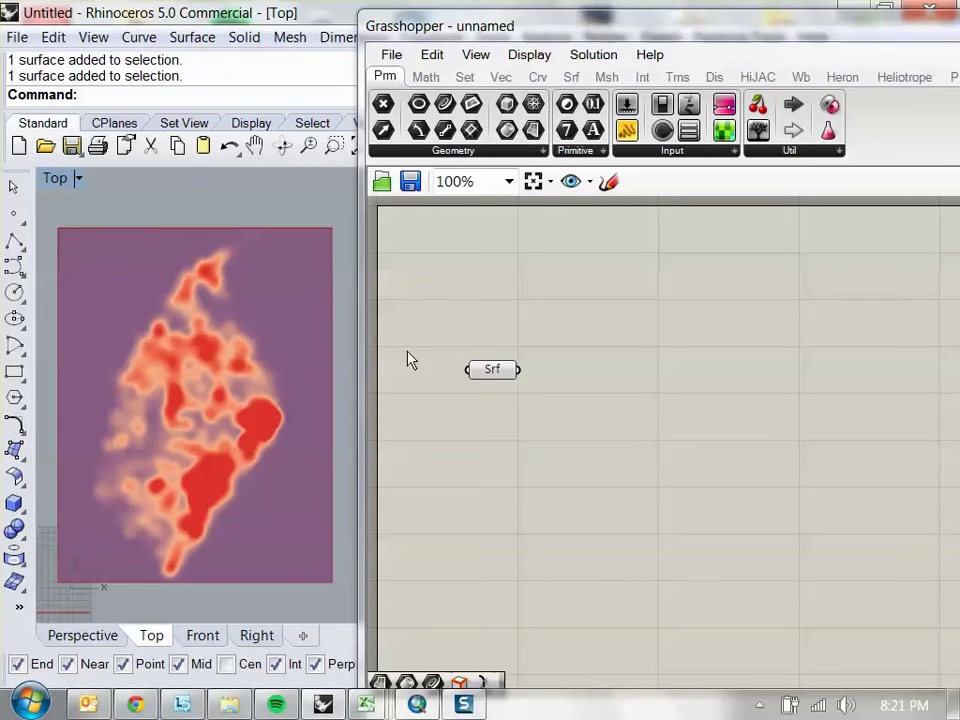
{"action": "left_click_drag", "start_coordinate": [504, 368], "coordinate": [484, 325]}
{"action": "left_click", "coordinate": [425, 300]}
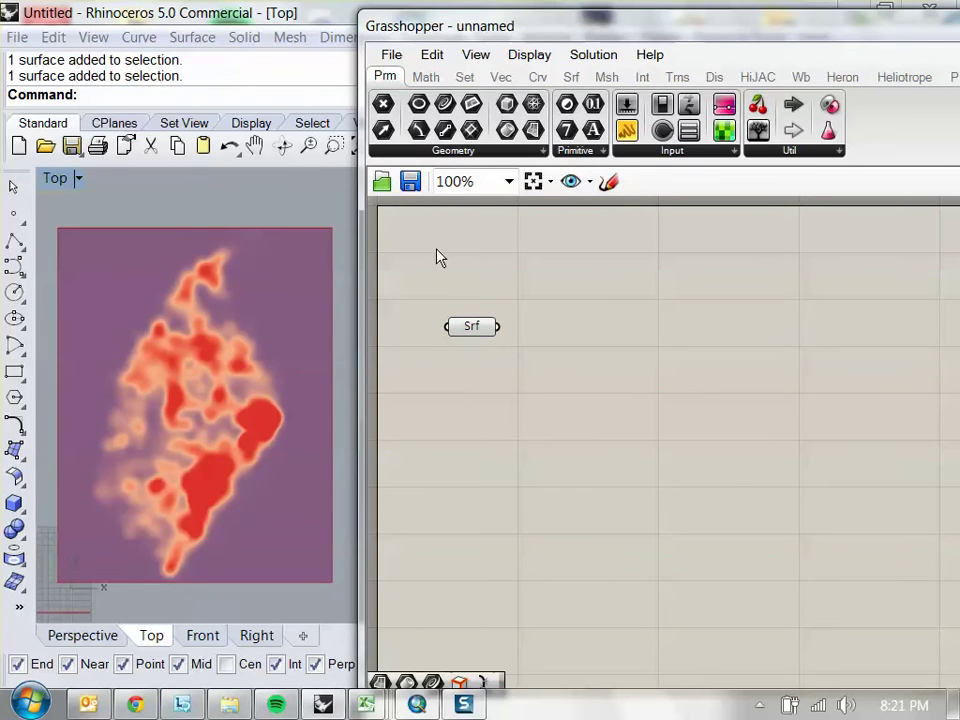
Add a Hexagonal grid component beside the Surface parameter and connect the surface to its plane input P
{"action": "left_click", "coordinate": [466, 80]}
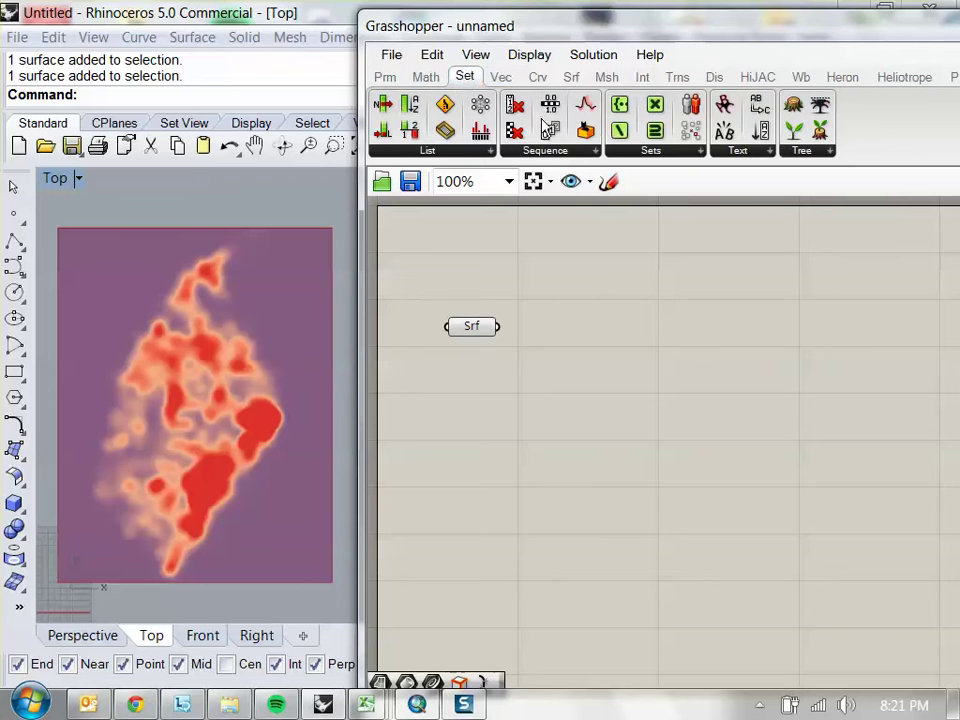
{"action": "left_click", "coordinate": [502, 80]}
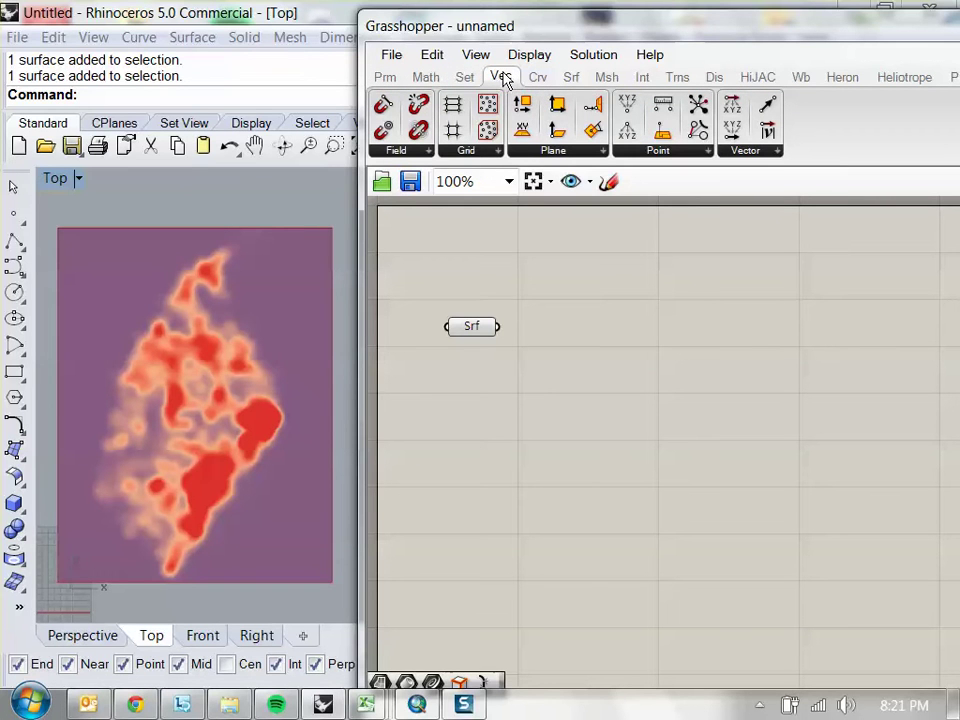
{"action": "left_click", "coordinate": [483, 153]}
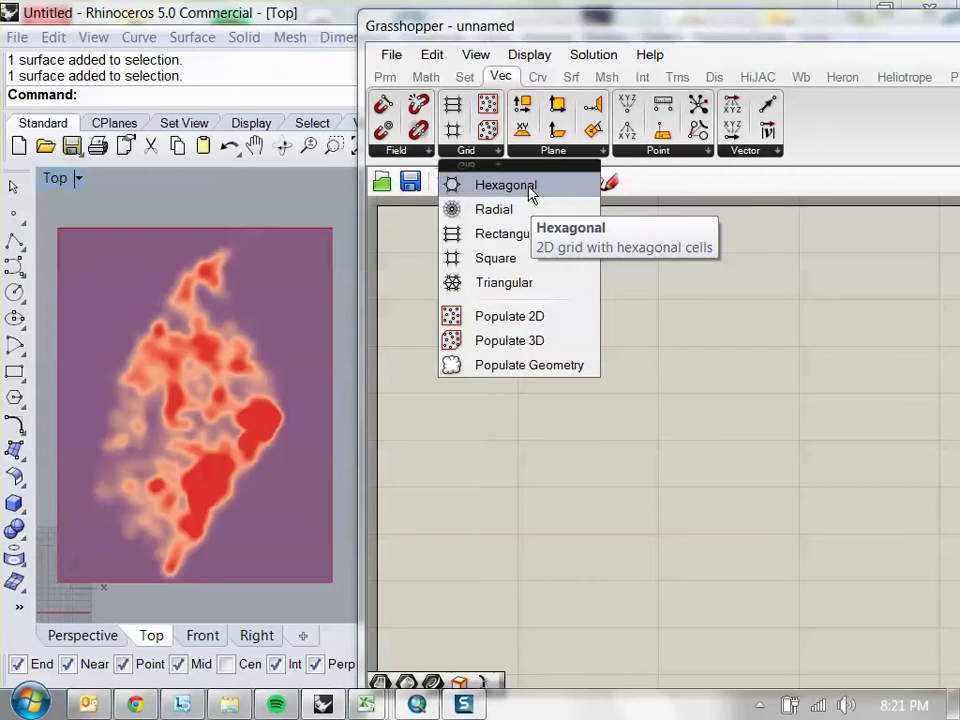
{"action": "left_click", "coordinate": [505, 185]}
{"action": "left_click", "coordinate": [608, 310]}
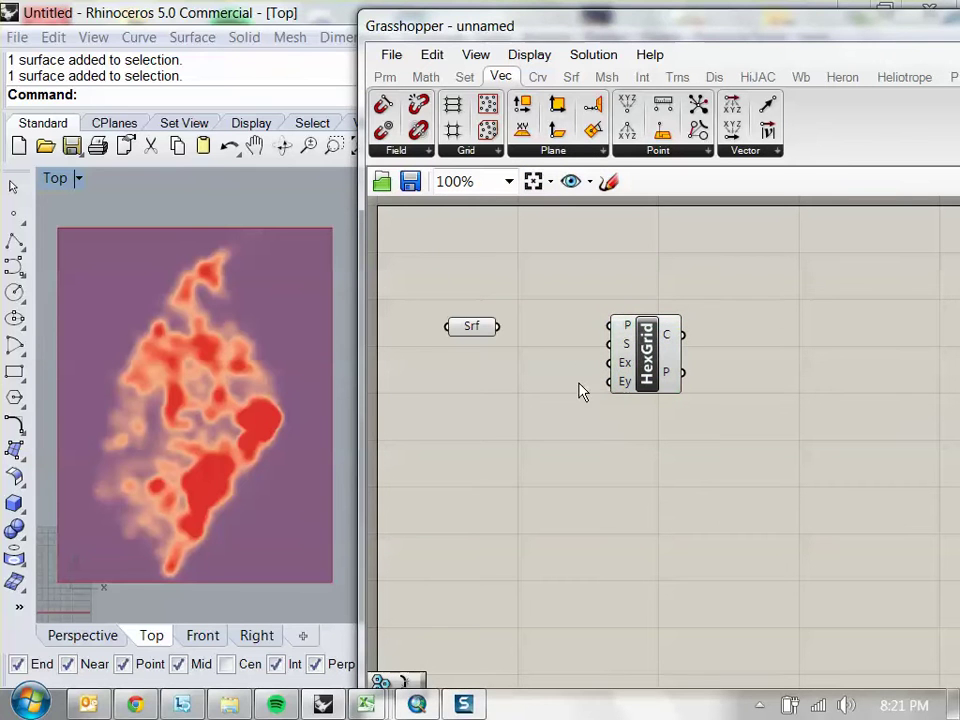
{"action": "left_click_drag", "start_coordinate": [476, 332], "coordinate": [648, 324]}
{"action": "left_click", "coordinate": [545, 328]}
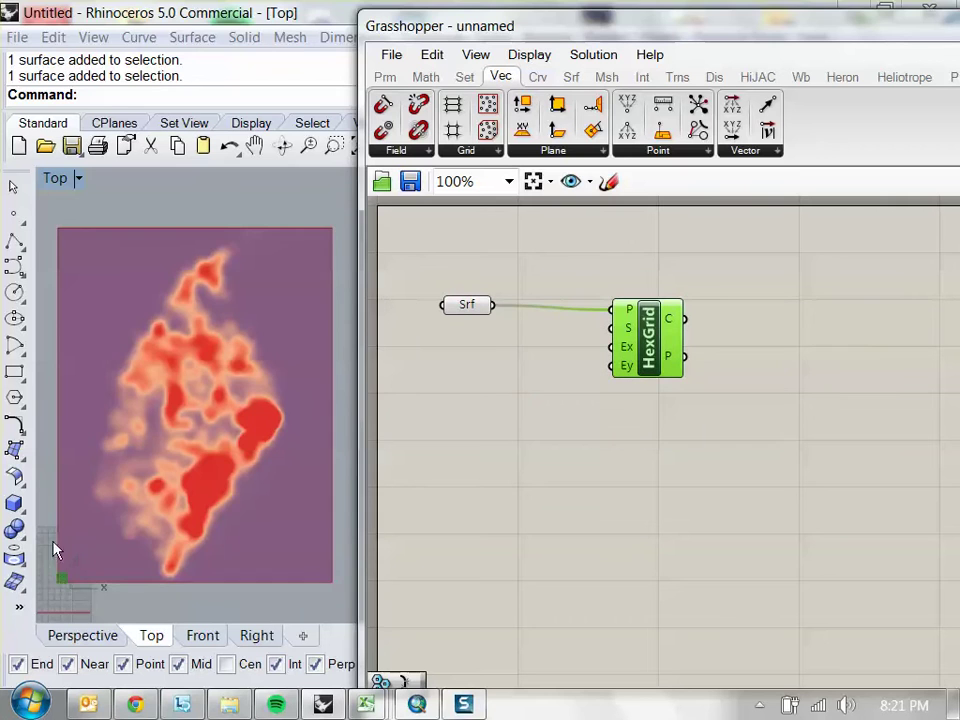
{"action": "scroll", "coordinate": [70, 545], "scroll_direction": "up", "scroll_amount": 8}
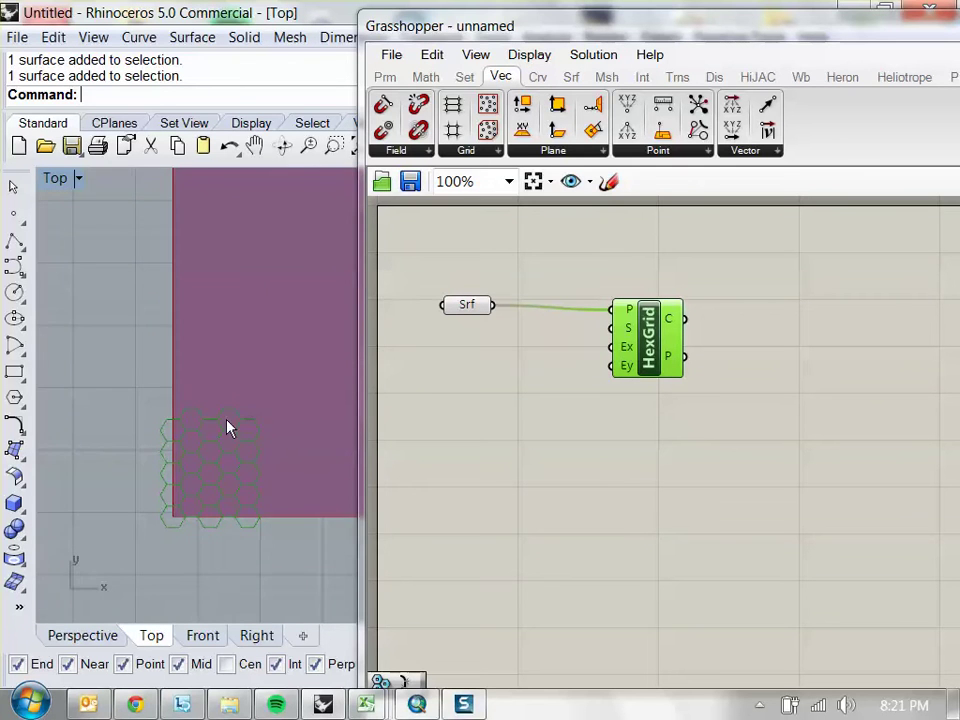
{"action": "scroll", "coordinate": [156, 456], "scroll_direction": "down", "scroll_amount": 5}
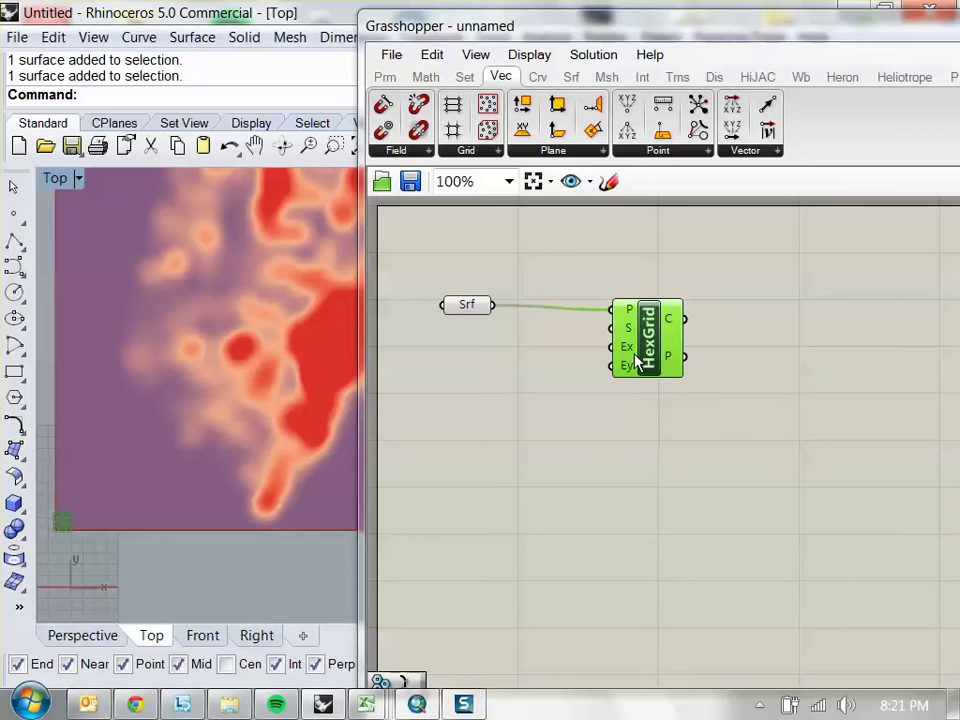
{"action": "left_click_drag", "start_coordinate": [636, 362], "coordinate": [656, 357]}
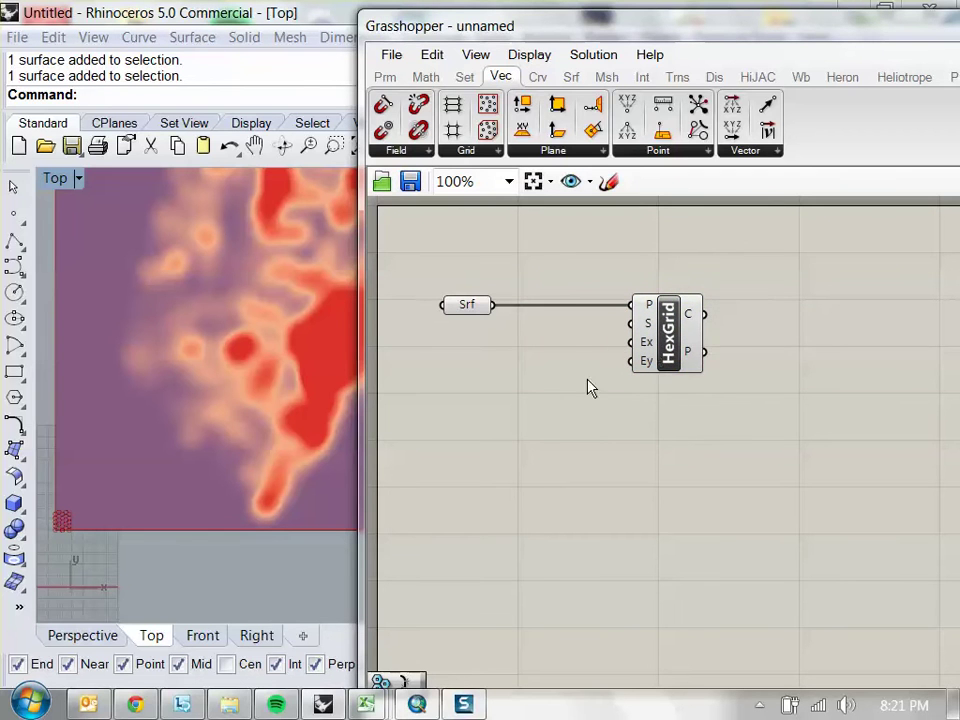
{"action": "left_click_drag", "start_coordinate": [556, 396], "coordinate": [581, 391]}
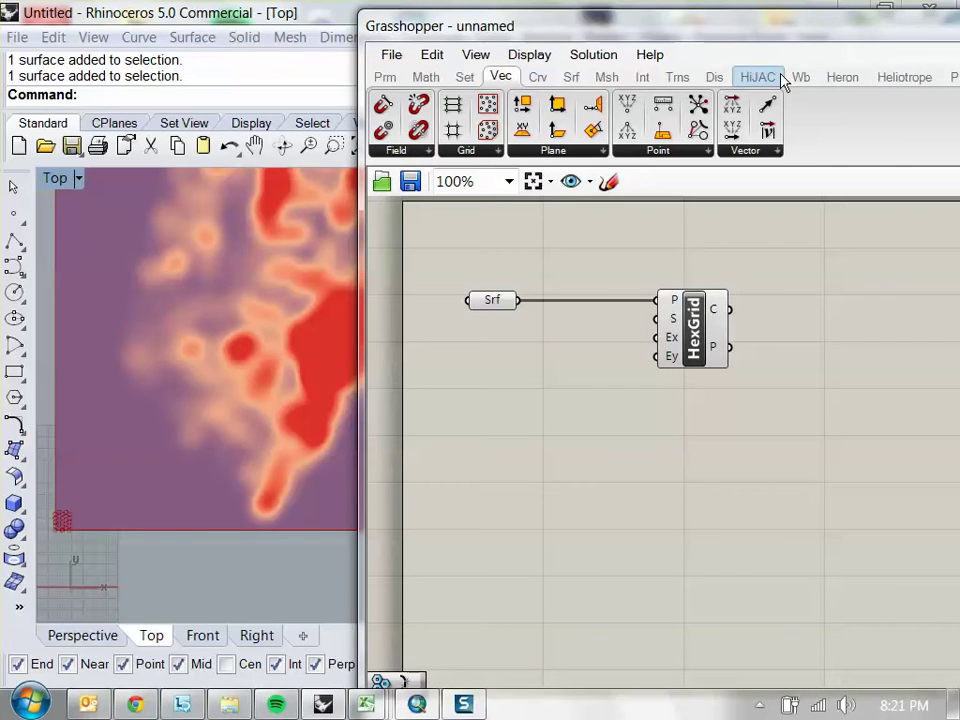
{"action": "left_click_drag", "start_coordinate": [754, 32], "coordinate": [658, 55]}
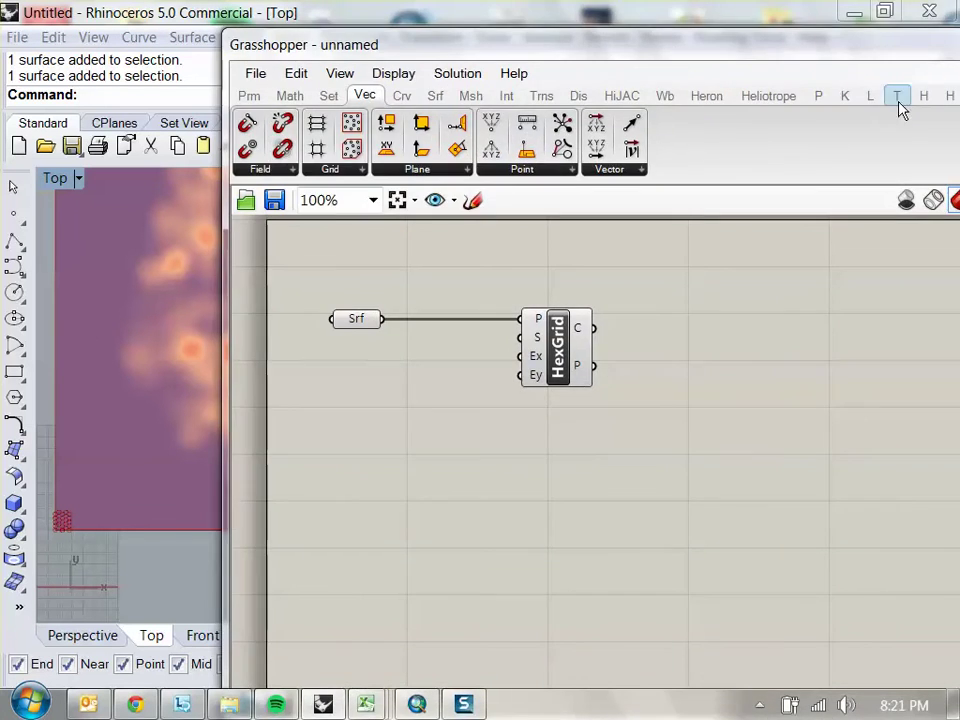
{"action": "left_click", "coordinate": [871, 97]}
{"action": "left_click", "coordinate": [596, 172]}
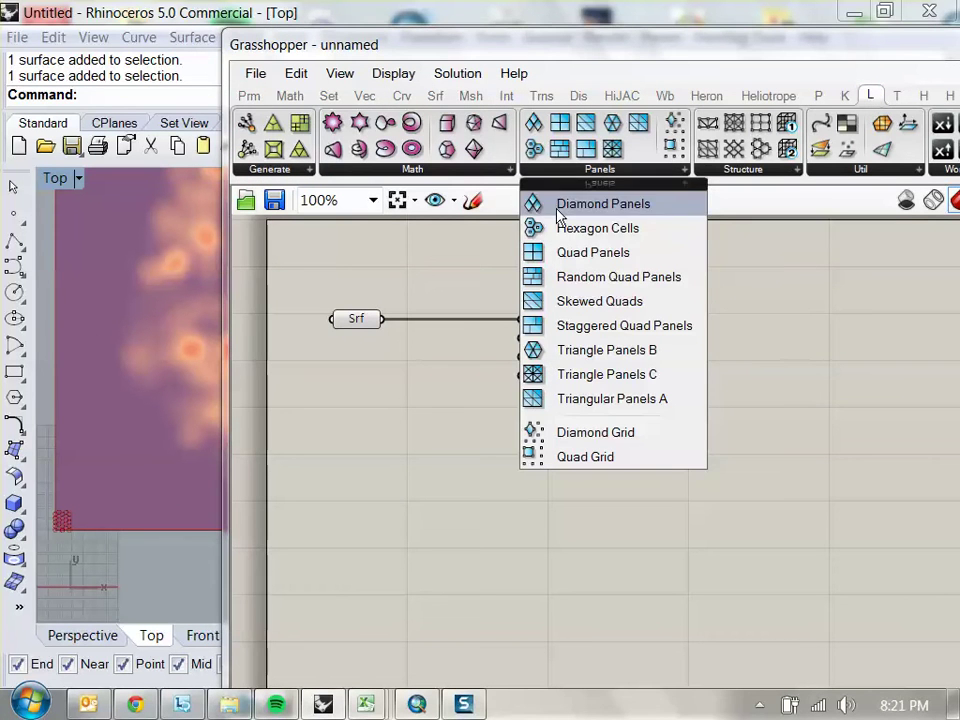
Add a panel containing 100 below the Surface parameter and connect it to the HexGrid's Ex input
{"action": "left_click", "coordinate": [266, 99]}
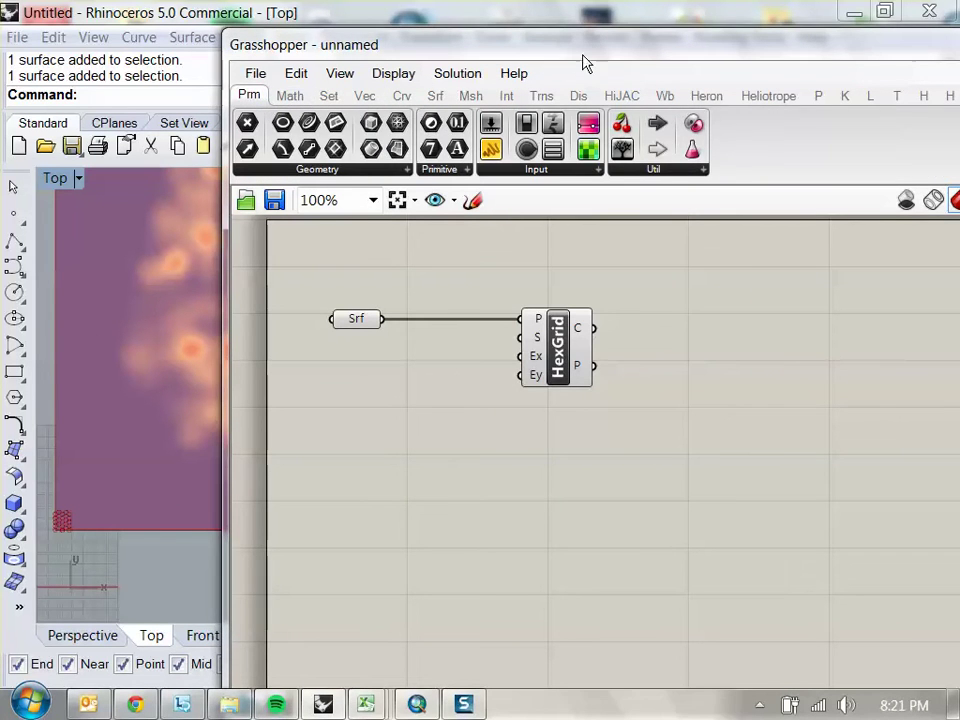
{"action": "left_click_drag", "start_coordinate": [584, 52], "coordinate": [617, 43]}
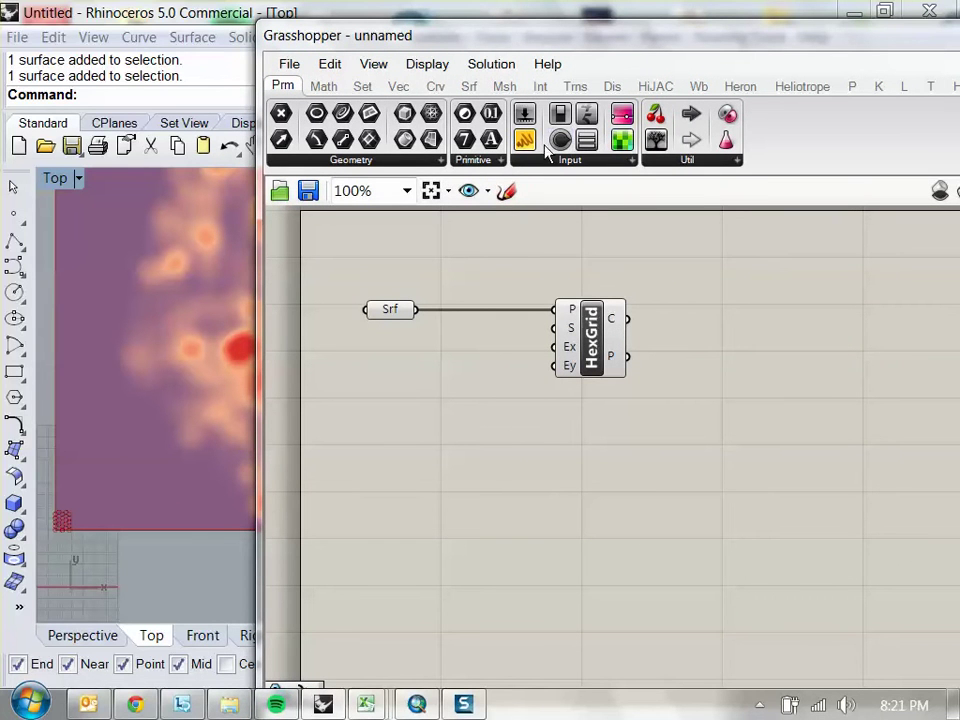
{"action": "left_click_drag", "start_coordinate": [524, 139], "coordinate": [468, 449]}
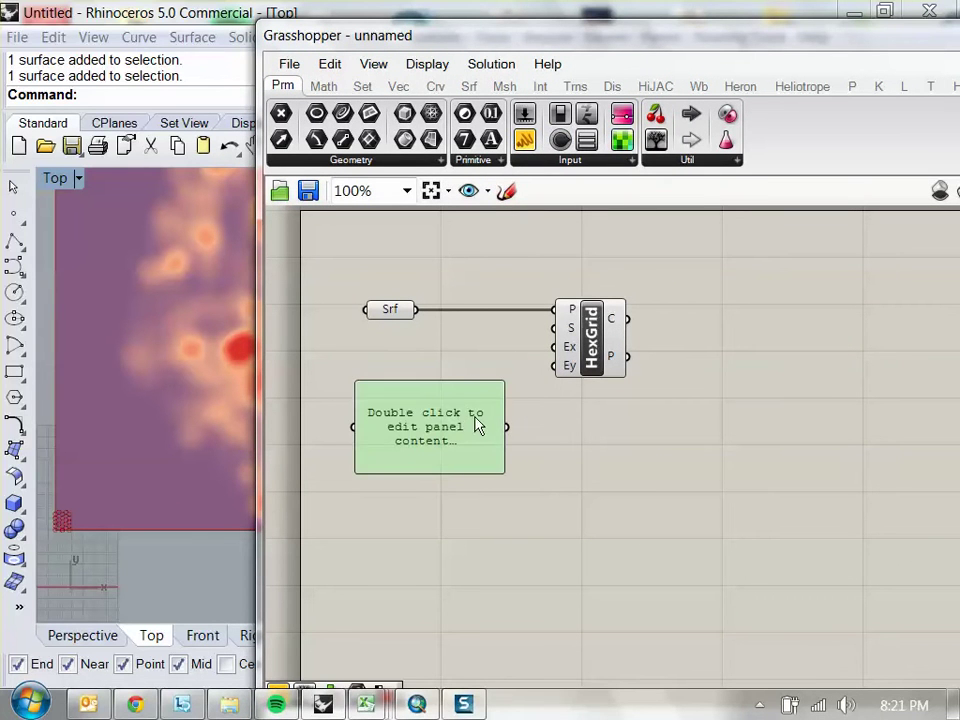
{"action": "double_click", "coordinate": [467, 421]}
{"action": "type", "text": "10"}
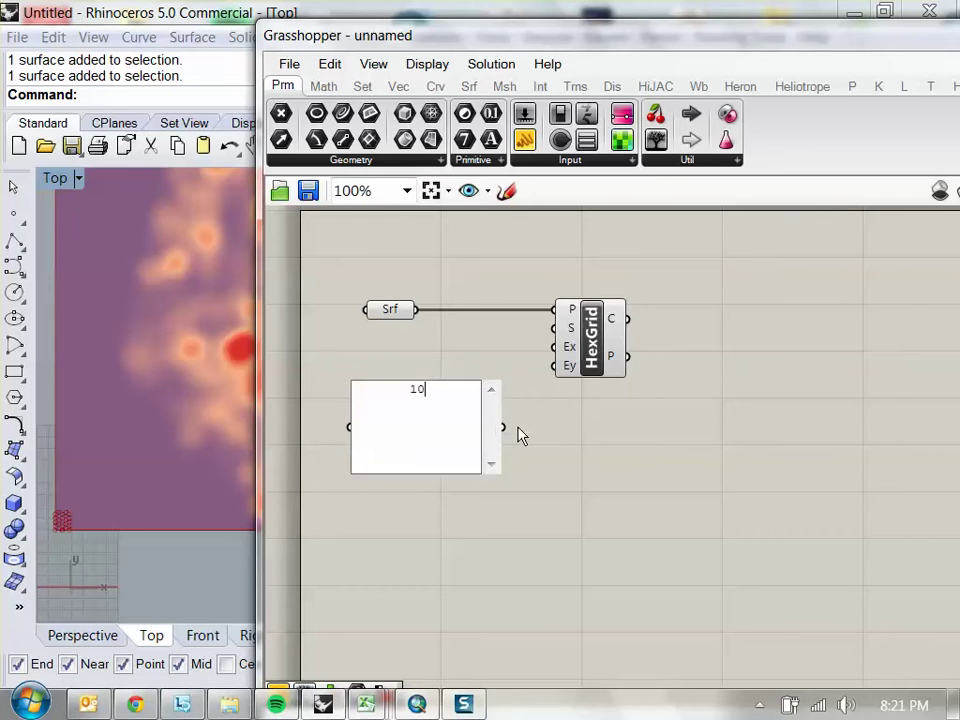
{"action": "type", "text": "0"}
{"action": "left_click", "coordinate": [555, 437]}
{"action": "left_click_drag", "start_coordinate": [504, 427], "coordinate": [555, 347]}
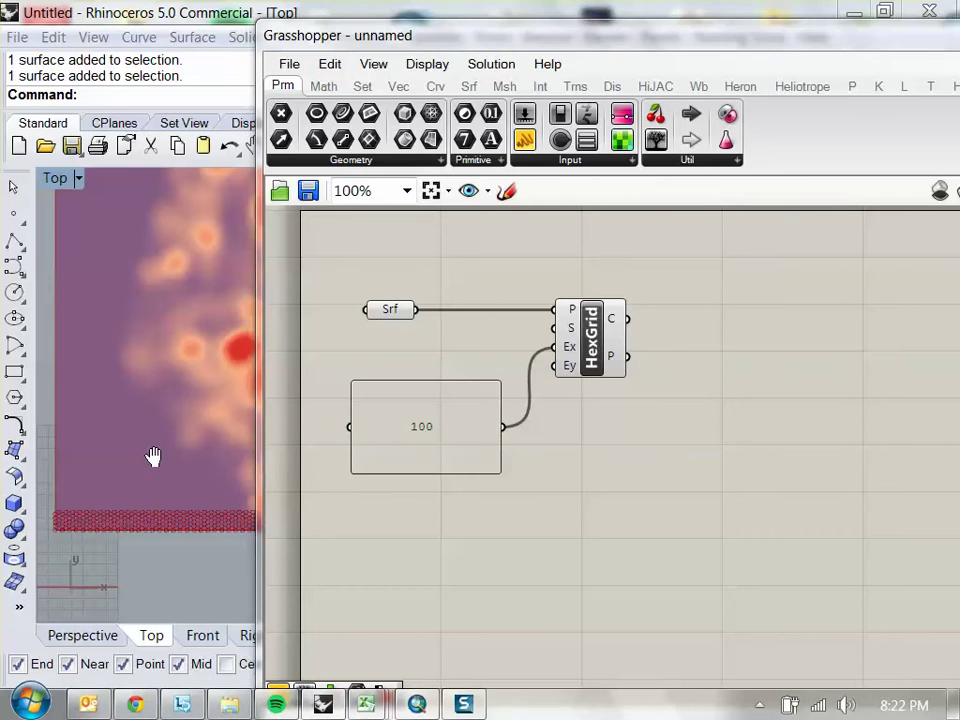
Set the panel feeding the HexGrid's Ex input to 150 and duplicate that panel below it
{"action": "scroll", "coordinate": [145, 461], "scroll_direction": "down", "scroll_amount": 3}
{"action": "double_click", "coordinate": [451, 415]}
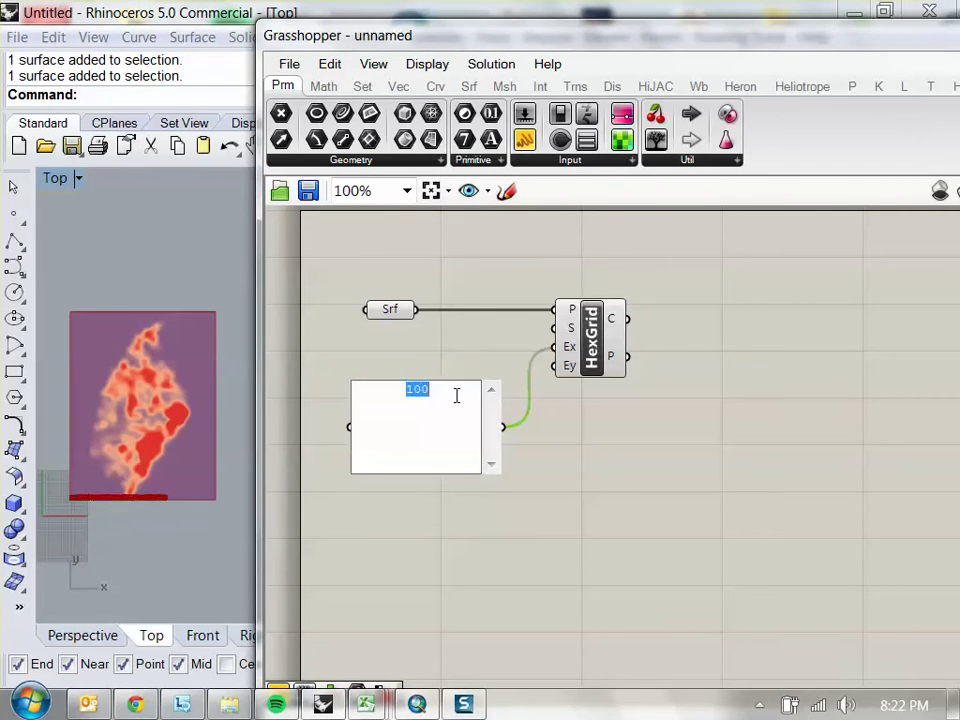
{"action": "left_click", "coordinate": [603, 449]}
{"action": "scroll", "coordinate": [178, 490], "scroll_direction": "up", "scroll_amount": 2}
{"action": "left_click_drag", "start_coordinate": [424, 467], "coordinate": [435, 535]}
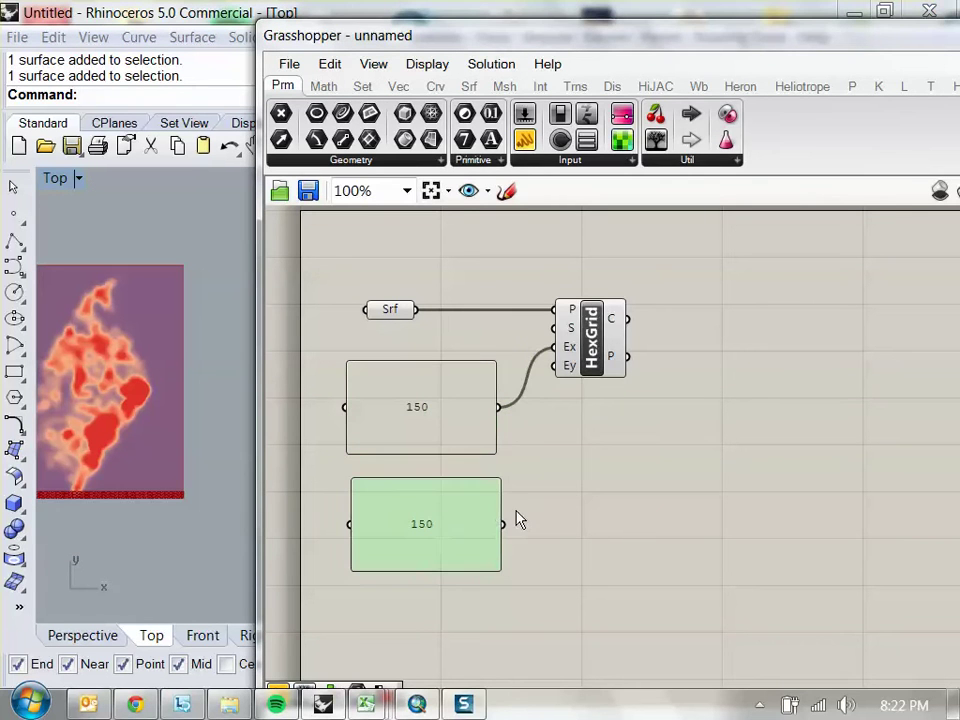
Connect the lower 150 panel to the HexGrid's Ey input and move the upper panel closer to the Surface parameter
{"action": "left_click_drag", "start_coordinate": [506, 526], "coordinate": [554, 370]}
{"action": "left_click_drag", "start_coordinate": [452, 411], "coordinate": [463, 387]}
{"action": "left_click_drag", "start_coordinate": [490, 446], "coordinate": [606, 437]}
{"action": "left_click_drag", "start_coordinate": [114, 431], "coordinate": [143, 436]}
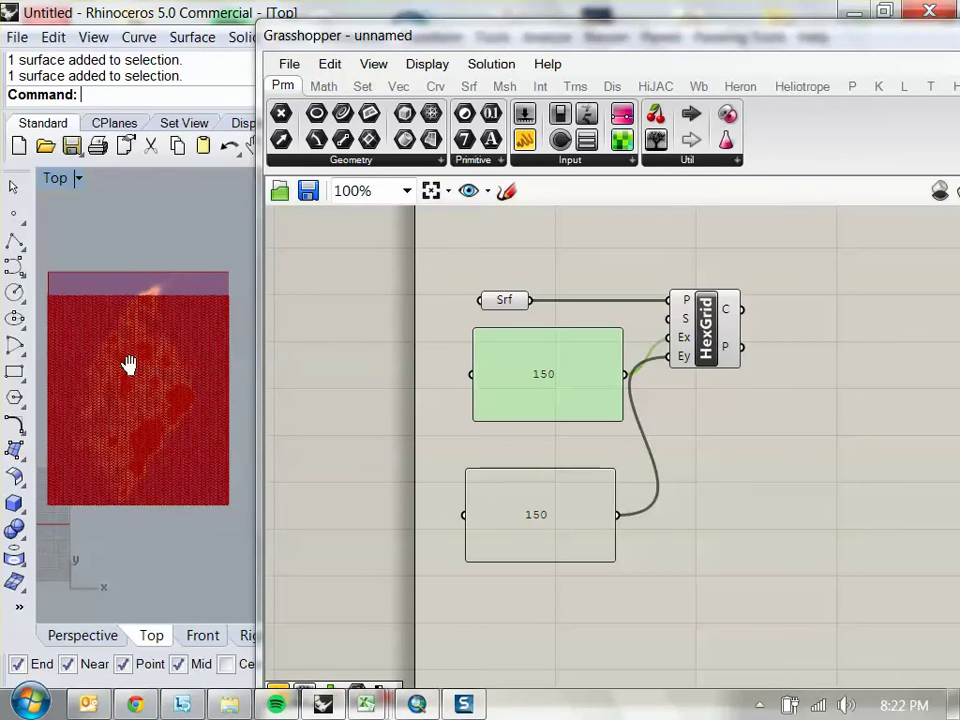
Set the panel feeding the HexGrid's Ey input to 180 after trying 160
{"action": "double_click", "coordinate": [561, 496]}
{"action": "type", "text": "160"}
{"action": "left_click", "coordinate": [722, 499]}
{"action": "double_click", "coordinate": [560, 500]}
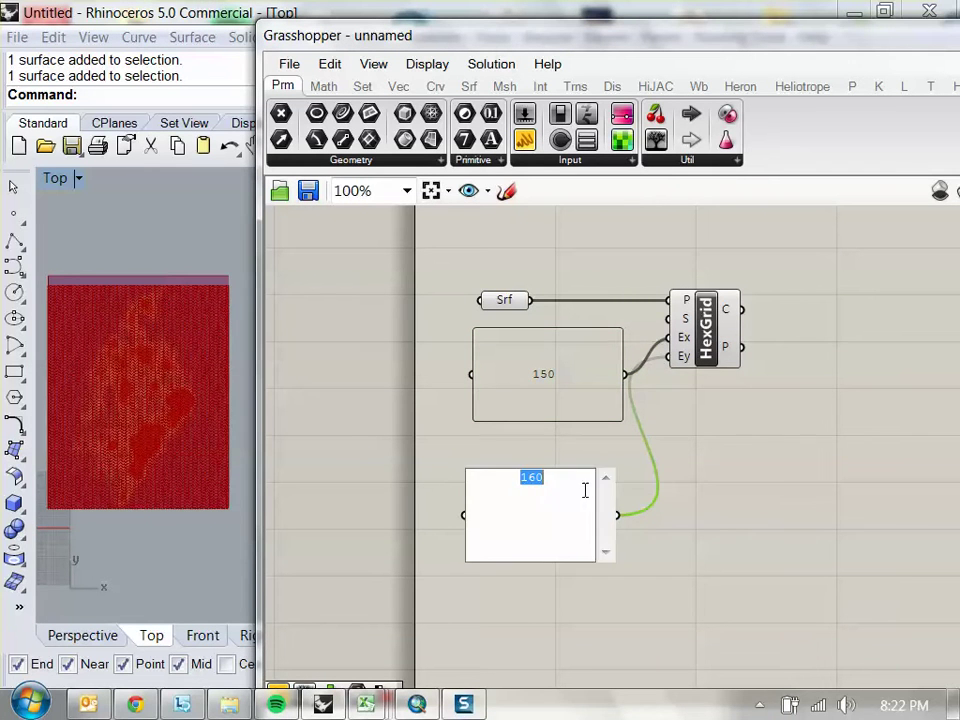
{"action": "type", "text": "150"}
{"action": "left_click", "coordinate": [707, 529]}
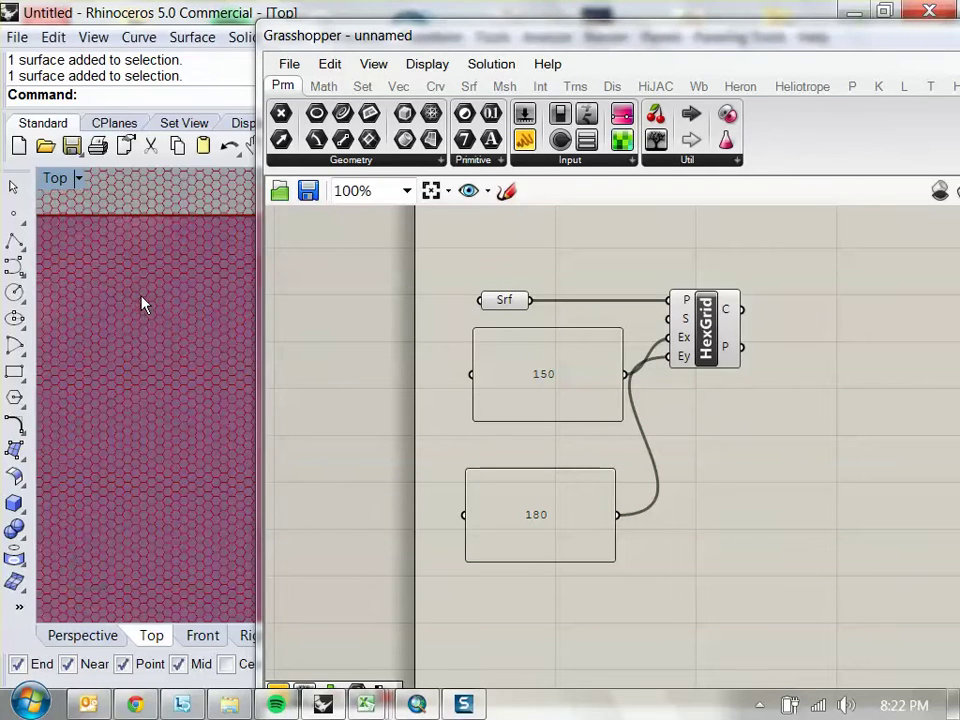
Space out the definition by moving the HexGrid component farther from its inputs and both panels lower beneath the Surface parameter
{"action": "left_click_drag", "start_coordinate": [706, 330], "coordinate": [766, 330]}
{"action": "left_click", "coordinate": [707, 443]}
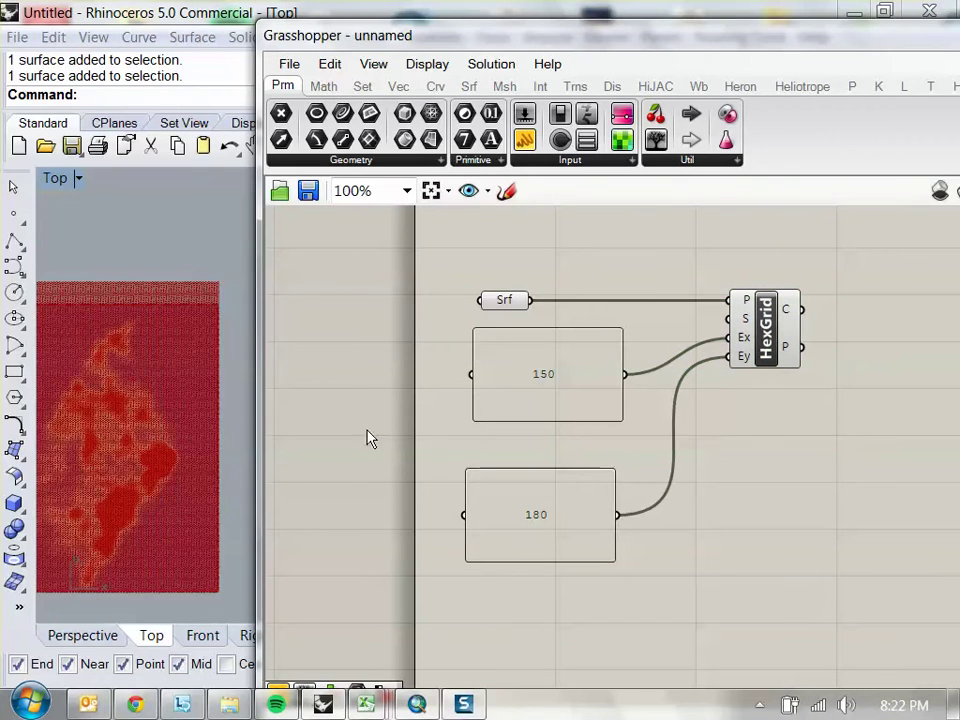
{"action": "left_click", "coordinate": [498, 298]}
{"action": "left_click", "coordinate": [572, 255]}
{"action": "left_click", "coordinate": [20, 403]}
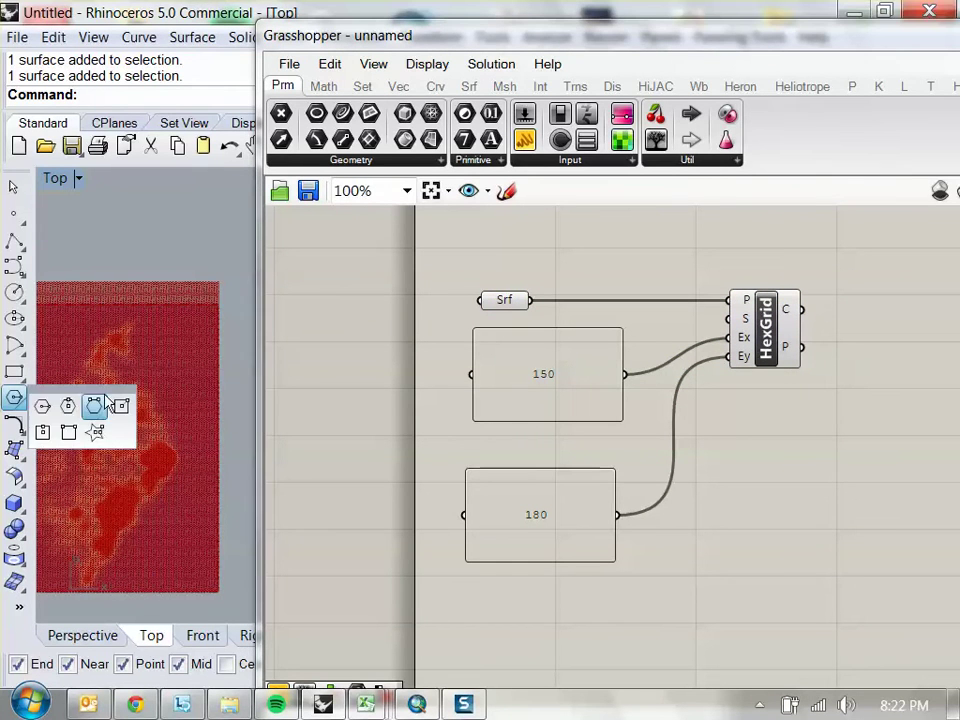
{"action": "scroll", "coordinate": [197, 356], "scroll_direction": "up", "scroll_amount": 5}
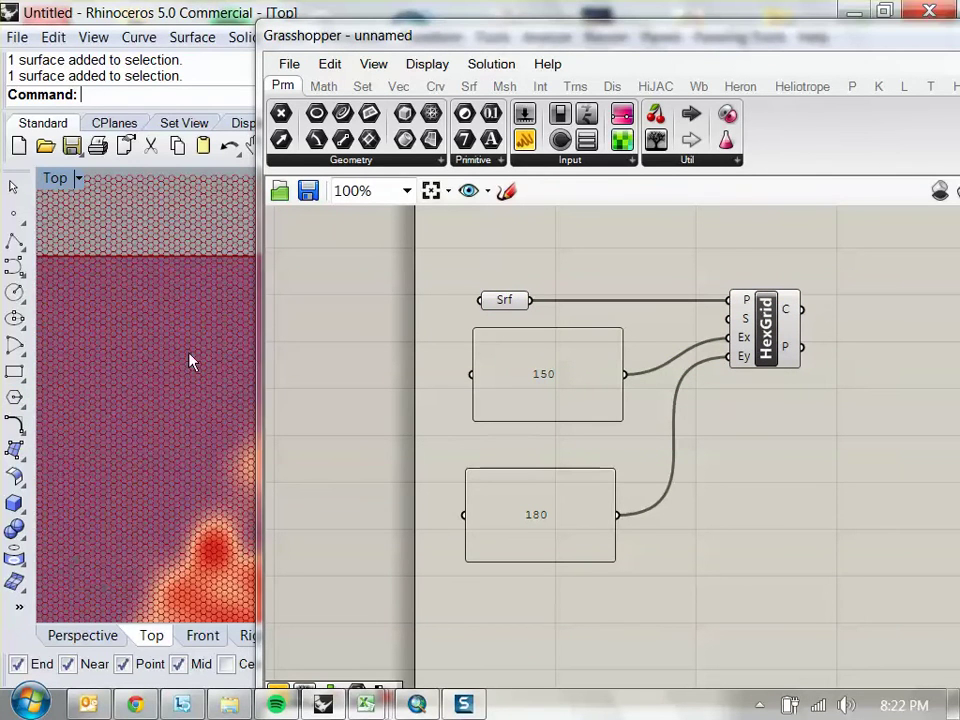
{"action": "scroll", "coordinate": [141, 305], "scroll_direction": "up", "scroll_amount": 3}
{"action": "left_click_drag", "start_coordinate": [599, 409], "coordinate": [598, 447]}
{"action": "left_click", "coordinate": [722, 468]}
{"action": "left_click_drag", "start_coordinate": [767, 349], "coordinate": [822, 349]}
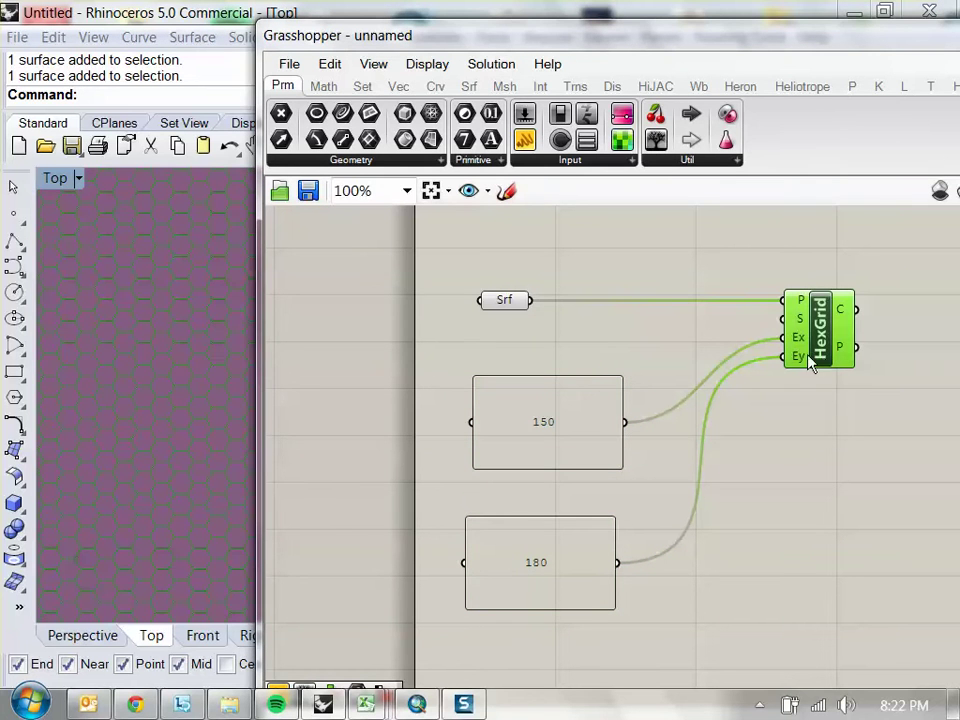
Set the HexGrid's size input S to 5
{"action": "scroll", "coordinate": [156, 405], "scroll_direction": "down", "scroll_amount": 8}
{"action": "left_click_drag", "start_coordinate": [156, 405], "coordinate": [118, 330]}
{"action": "scroll", "coordinate": [142, 376], "scroll_direction": "up", "scroll_amount": 4}
{"action": "scroll", "coordinate": [143, 377], "scroll_direction": "up", "scroll_amount": 2}
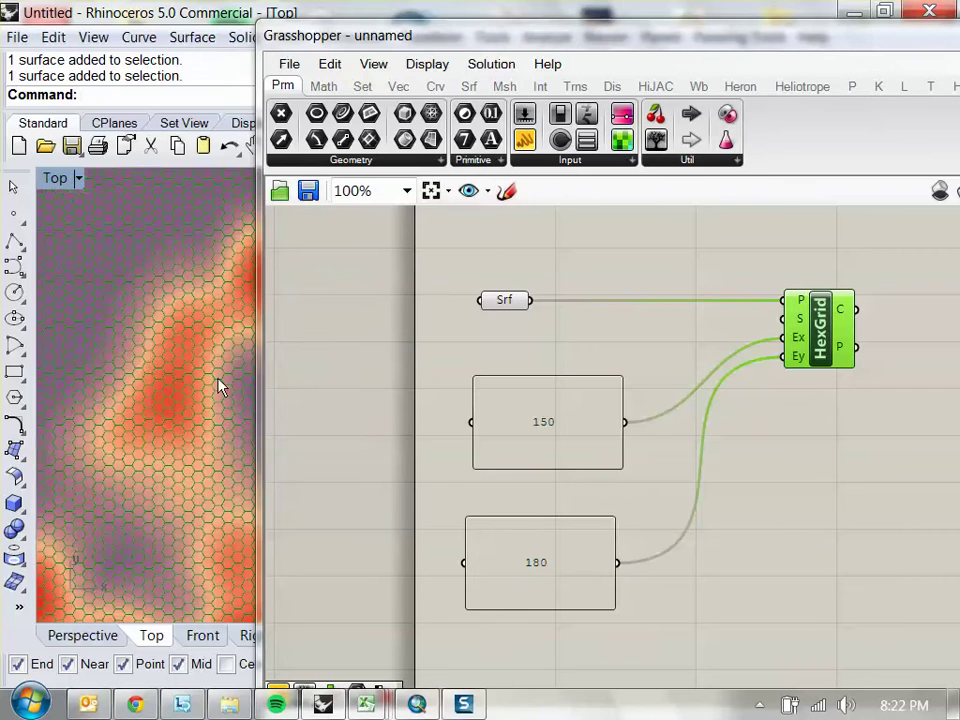
{"action": "right_click", "coordinate": [801, 322]}
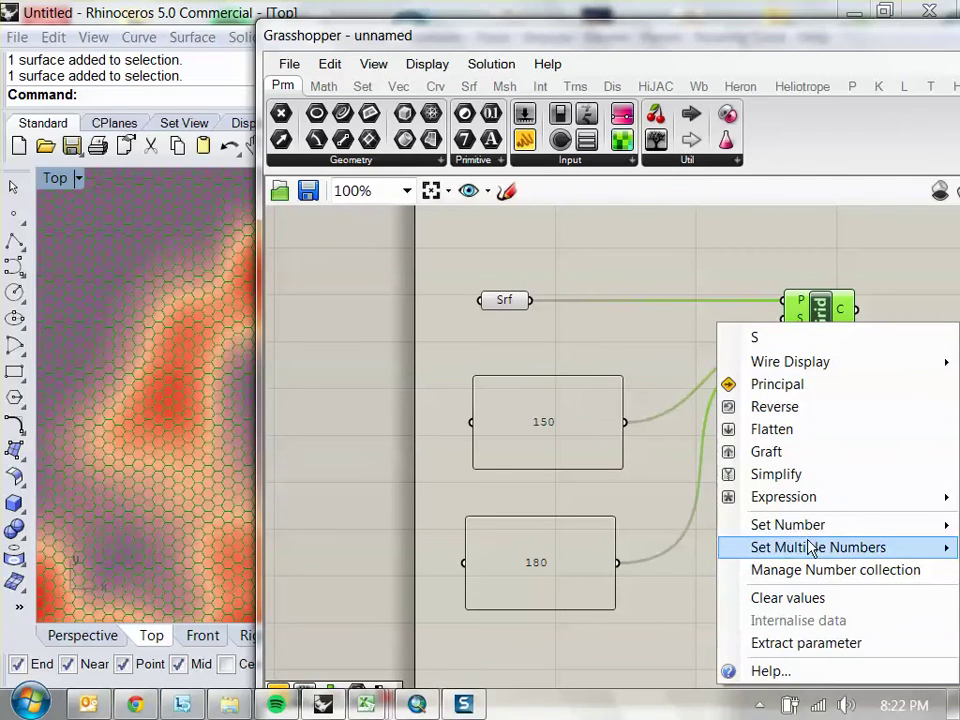
{"action": "mouse_move", "coordinate": [784, 524]}
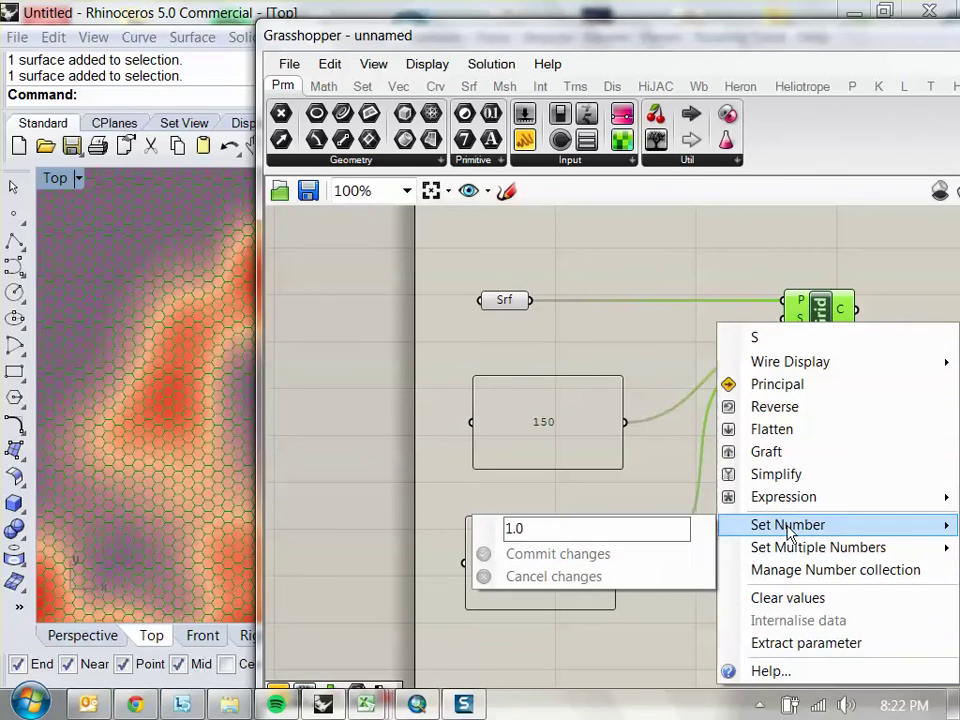
{"action": "left_click", "coordinate": [679, 528]}
{"action": "type", "text": "5"}
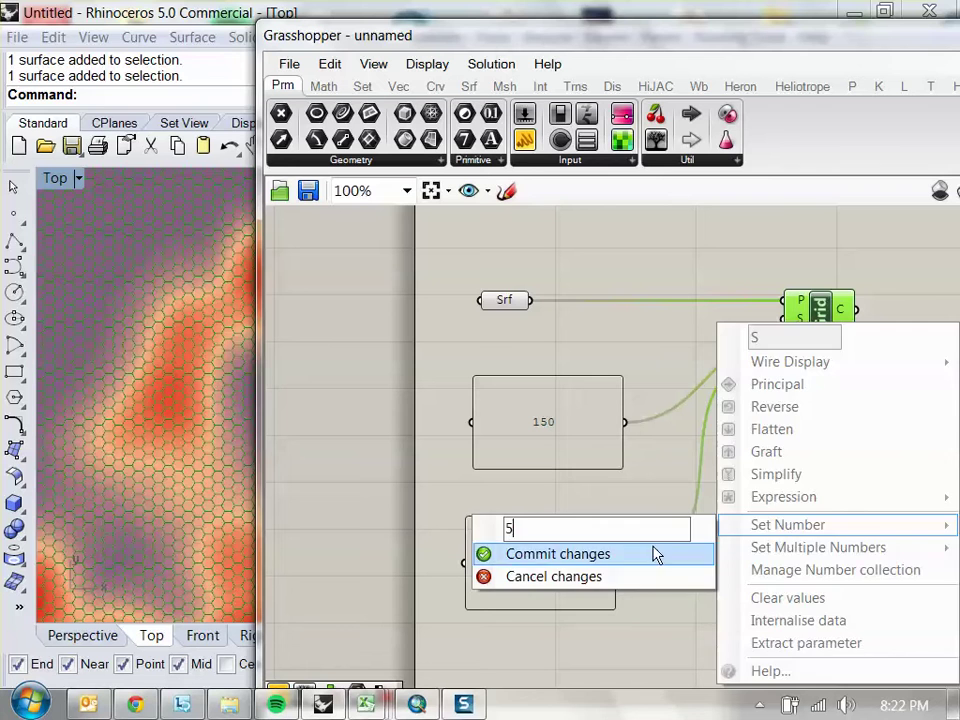
{"action": "left_click", "coordinate": [658, 553]}
Set the HexGrid's size input S to 2
{"action": "right_click", "coordinate": [788, 319]}
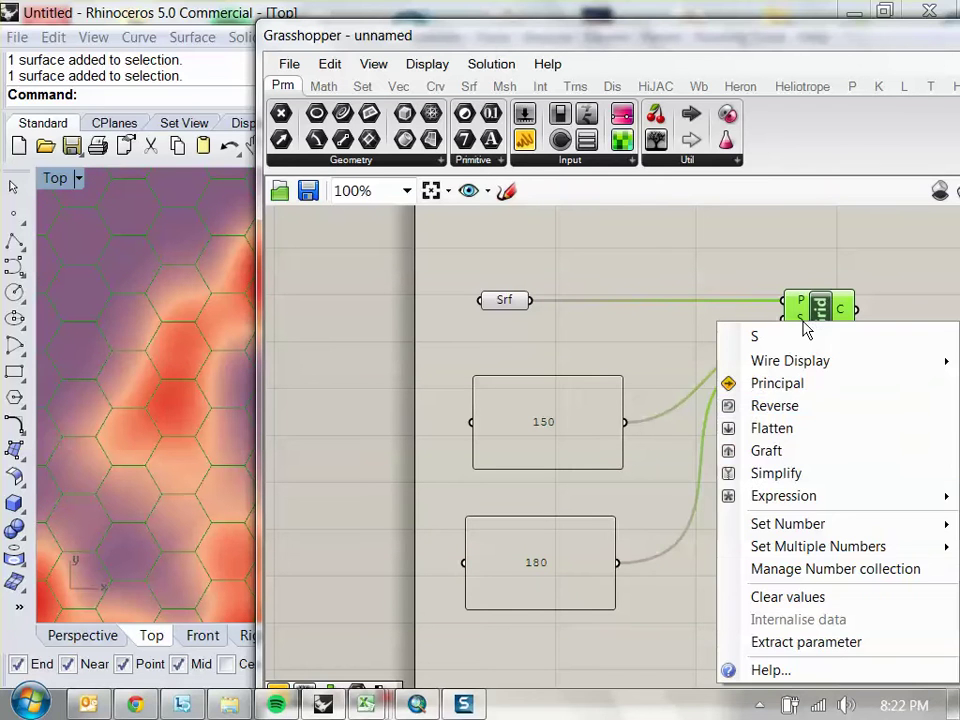
{"action": "mouse_move", "coordinate": [765, 524]}
{"action": "left_click", "coordinate": [645, 526]}
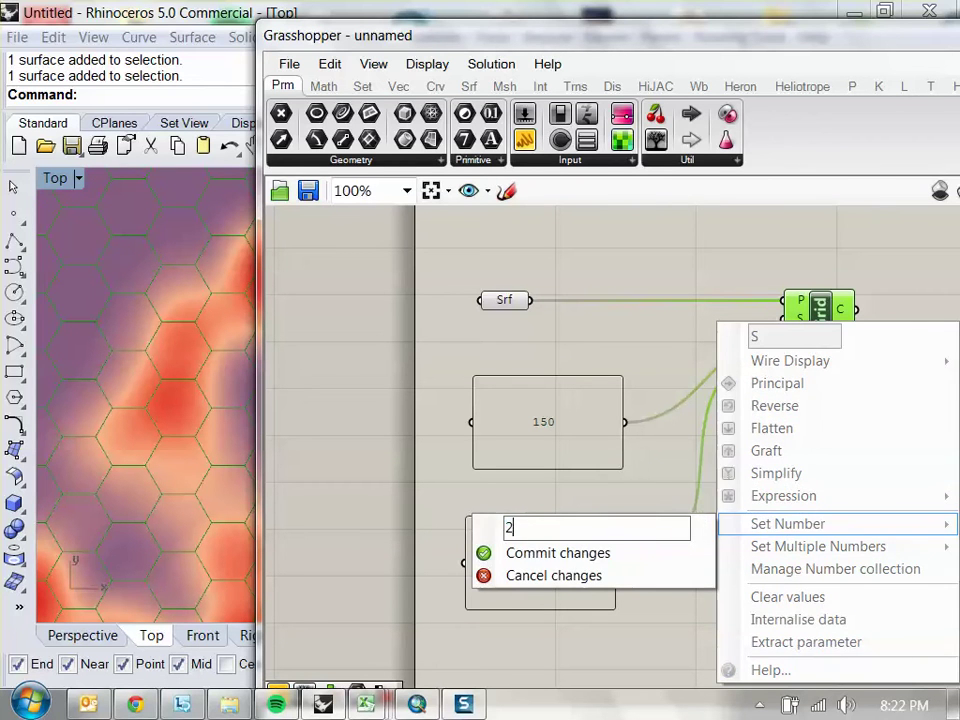
{"action": "type", "text": "2"}
{"action": "left_click", "coordinate": [645, 557]}
Set the panel feeding the HexGrid's Ex input to 75 and the one feeding Ey to 90
{"action": "scroll", "coordinate": [209, 428], "scroll_direction": "down", "scroll_amount": 5}
{"action": "left_click_drag", "start_coordinate": [216, 382], "coordinate": [244, 328]}
{"action": "scroll", "coordinate": [244, 328], "scroll_direction": "down", "scroll_amount": 10}
{"action": "left_click_drag", "start_coordinate": [216, 368], "coordinate": [84, 417]}
{"action": "scroll", "coordinate": [124, 429], "scroll_direction": "up", "scroll_amount": 2}
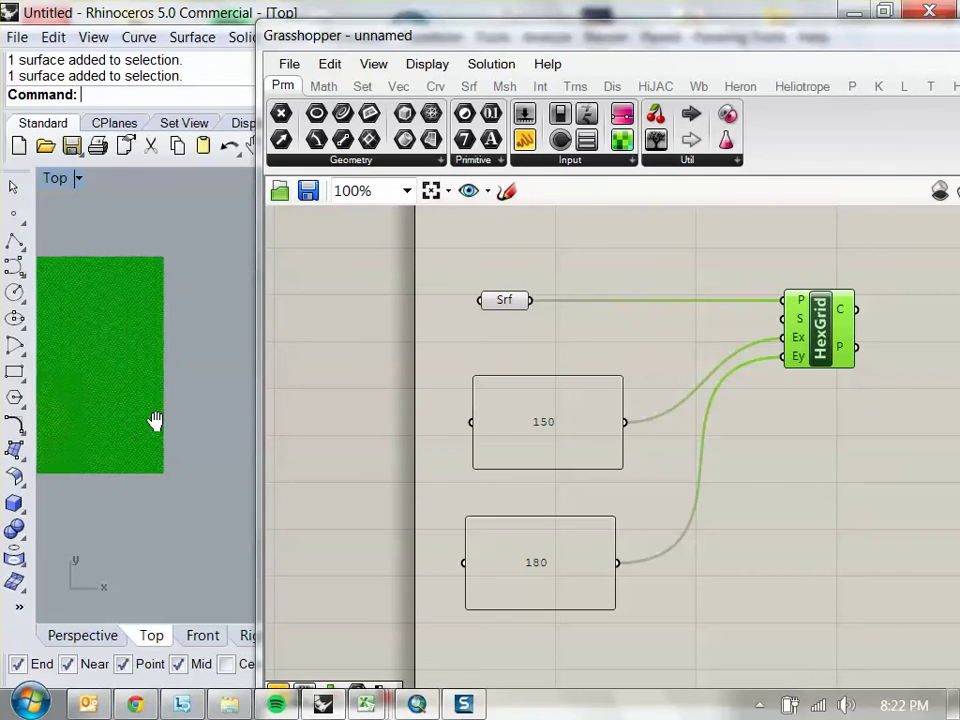
{"action": "double_click", "coordinate": [571, 418]}
{"action": "type", "text": "75"}
{"action": "left_click", "coordinate": [695, 497]}
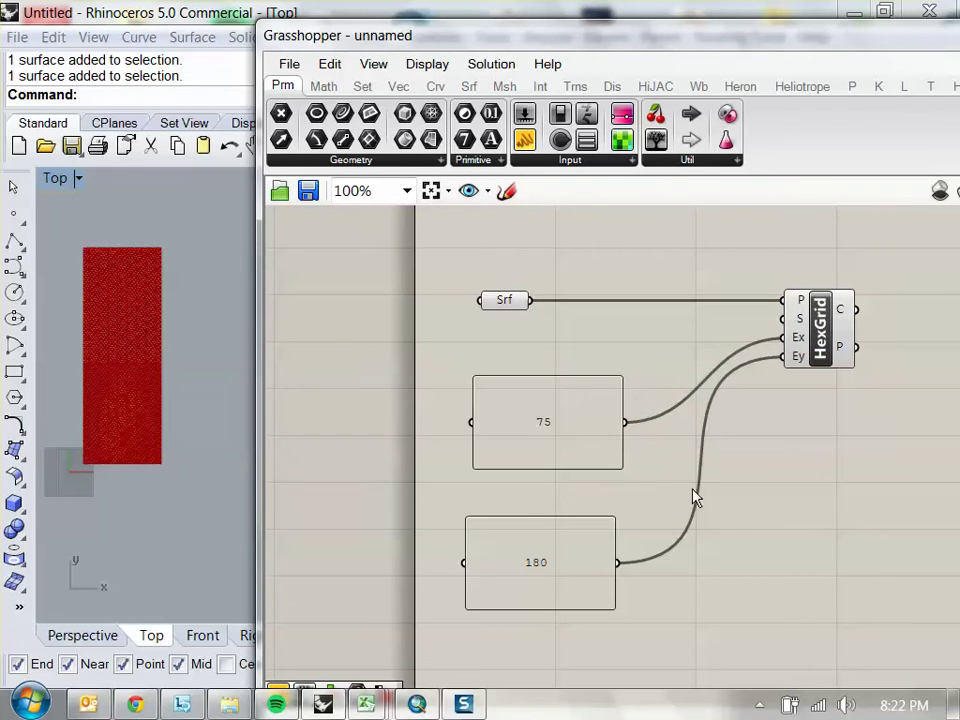
{"action": "double_click", "coordinate": [560, 562]}
{"action": "left_click", "coordinate": [330, 467]}
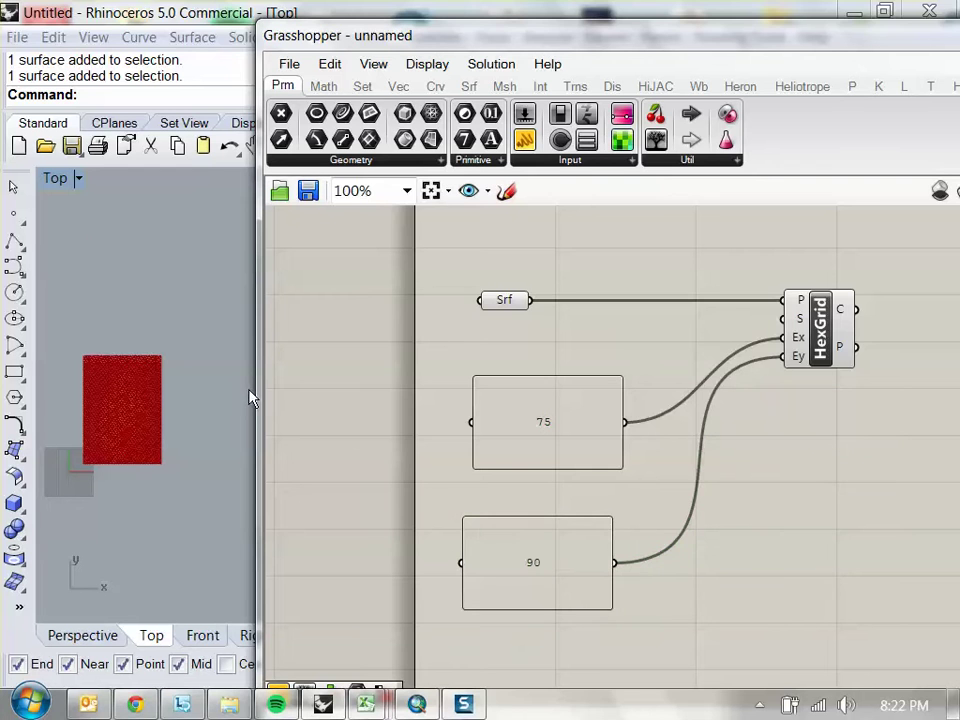
Check the hexagonal grid's coverage against the heatmap surface in the Top viewport, highlighting the HexGrid and Surface components in turn
{"action": "scroll", "coordinate": [156, 364], "scroll_direction": "up", "scroll_amount": 6}
{"action": "left_click_drag", "start_coordinate": [174, 407], "coordinate": [195, 407]}
{"action": "scroll", "coordinate": [170, 400], "scroll_direction": "up", "scroll_amount": 8}
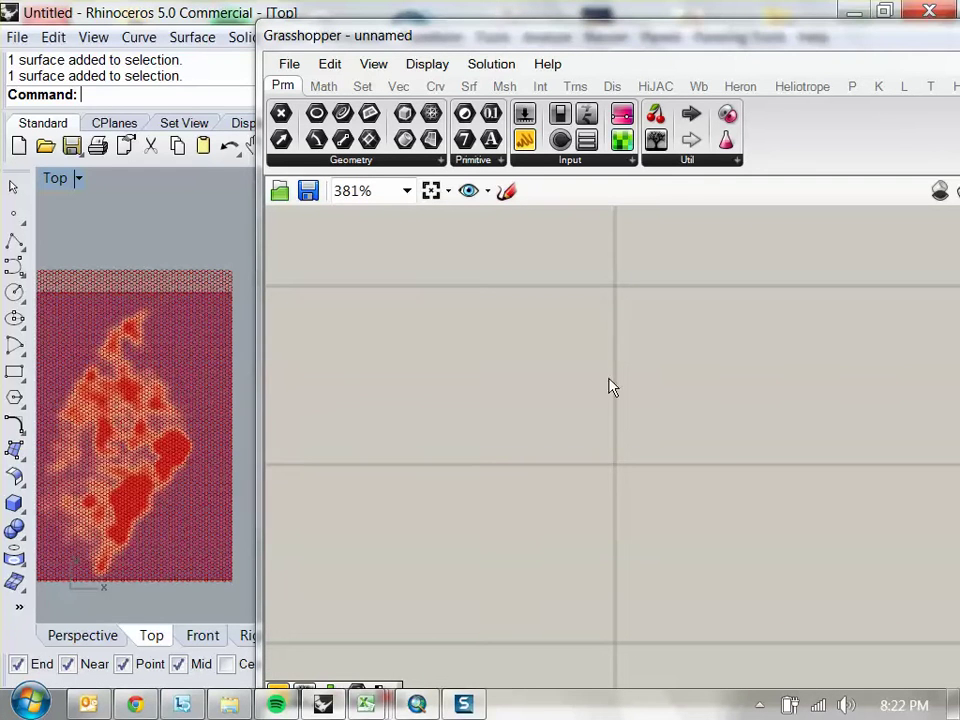
{"action": "scroll", "coordinate": [308, 409], "scroll_direction": "down", "scroll_amount": 6}
{"action": "left_click", "coordinate": [627, 400]}
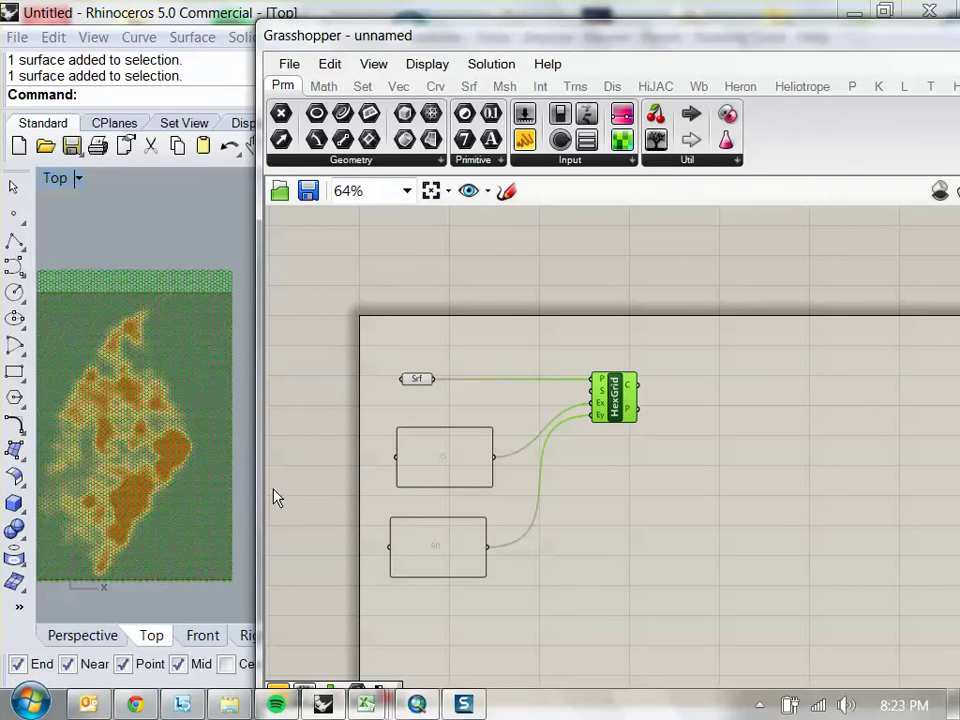
{"action": "left_click", "coordinate": [420, 381]}
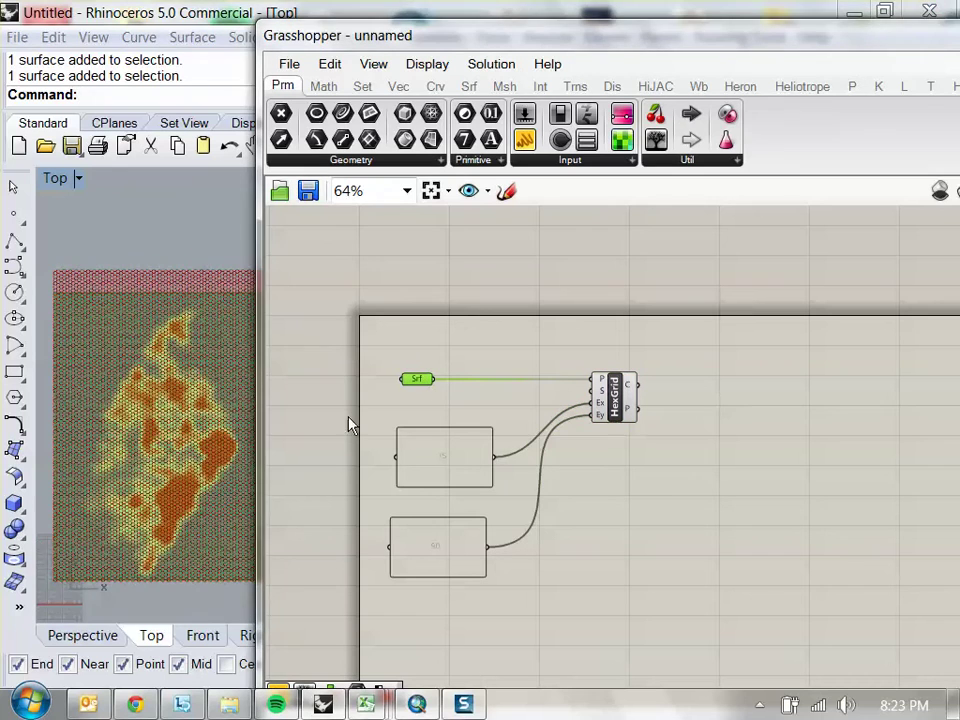
{"action": "left_click_drag", "start_coordinate": [152, 332], "coordinate": [122, 334]}
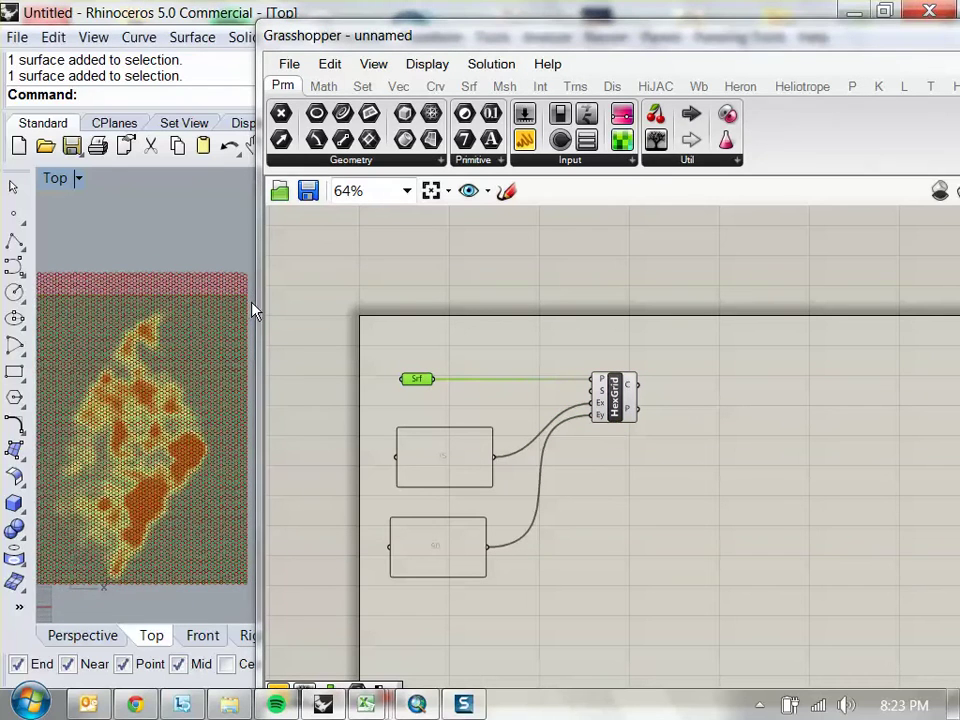
{"action": "scroll", "coordinate": [224, 314], "scroll_direction": "up", "scroll_amount": 5}
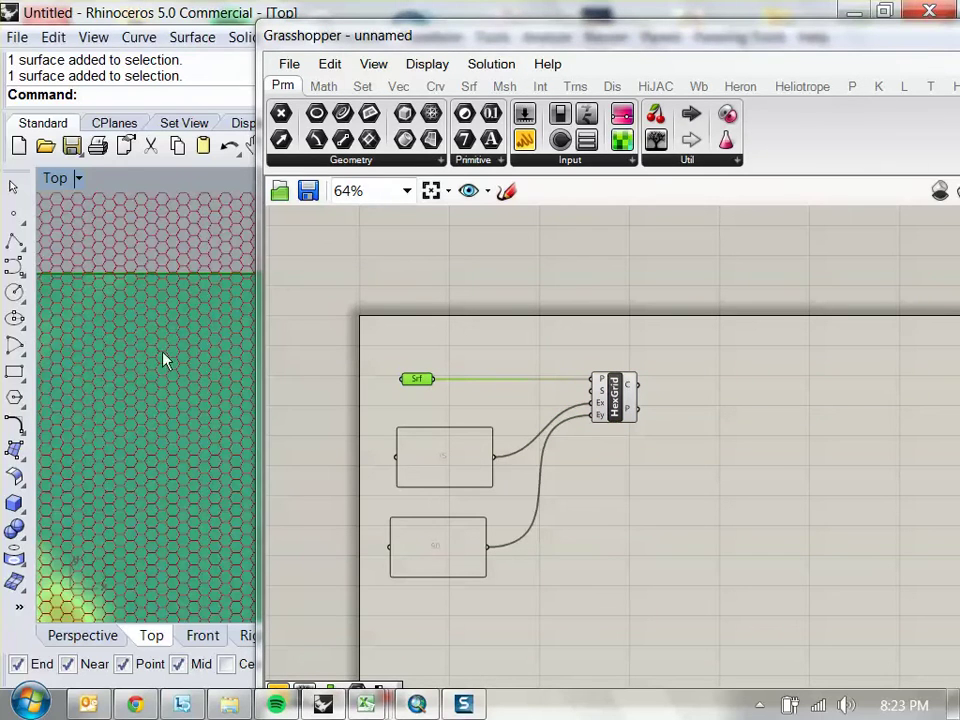
{"action": "left_click_drag", "start_coordinate": [100, 405], "coordinate": [170, 367]}
Move the HexGrid component down on the canvas to align with the upper panel
{"action": "left_click_drag", "start_coordinate": [641, 397], "coordinate": [641, 453]}
{"action": "left_click", "coordinate": [848, 450]}
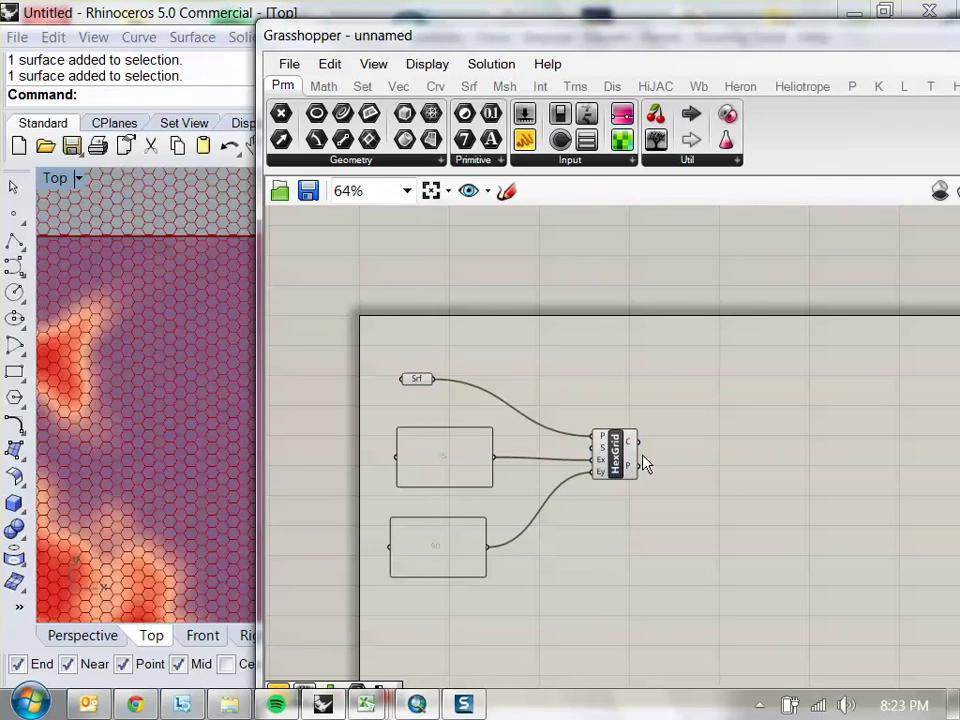
{"action": "mouse_move", "coordinate": [632, 470]}
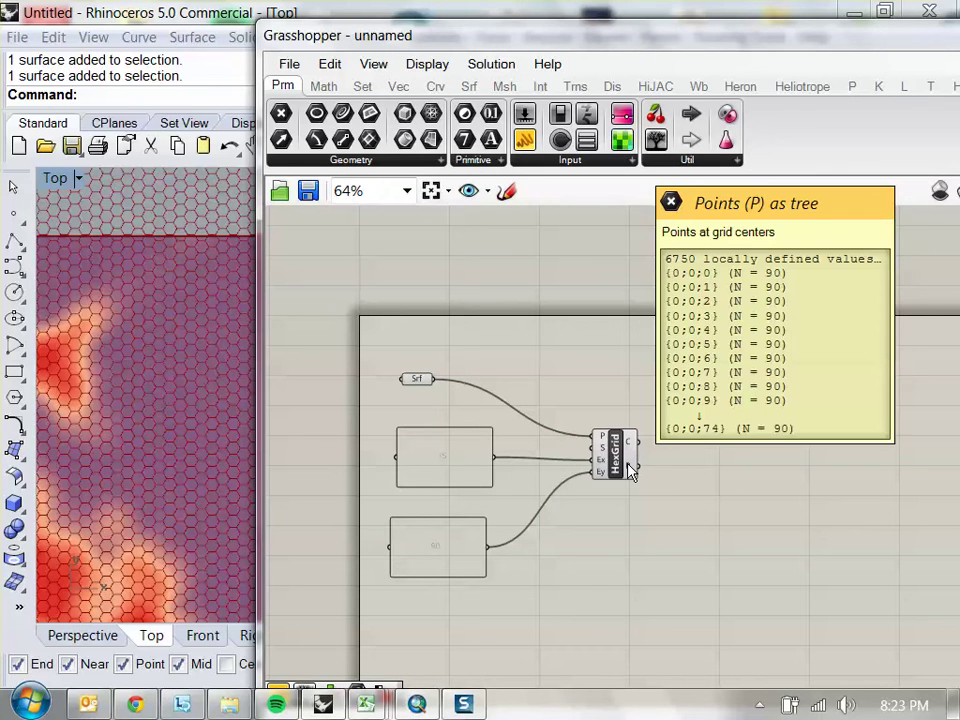
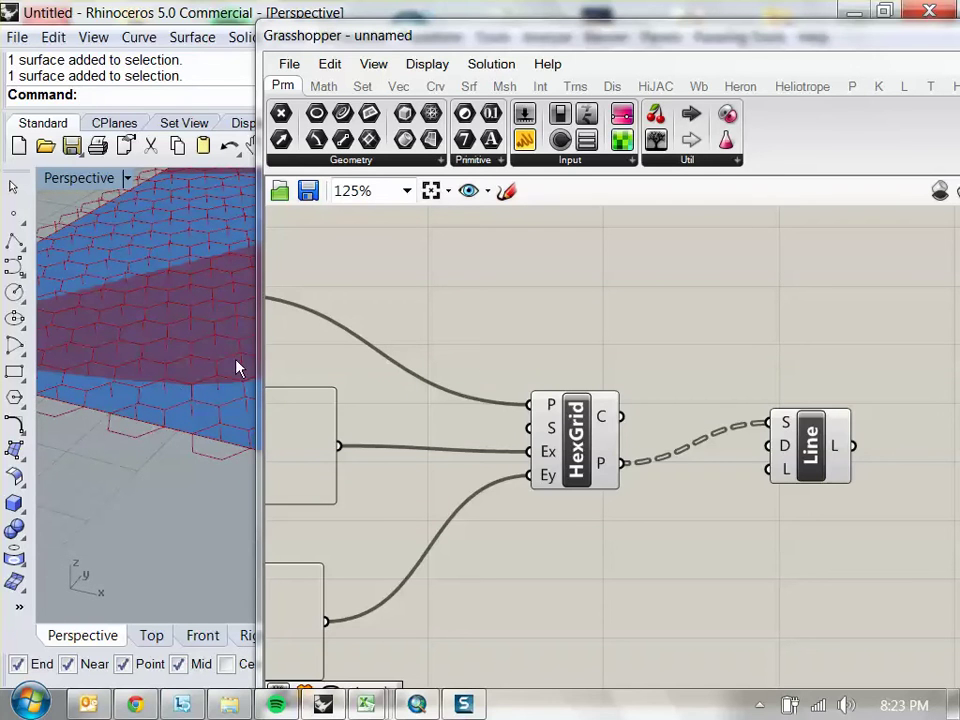
Turn off the Line component's preview and align the component with the HexGrid's P output
{"action": "left_click_drag", "start_coordinate": [818, 450], "coordinate": [798, 498]}
{"action": "left_click_drag", "start_coordinate": [842, 394], "coordinate": [774, 488]}
{"action": "right_click", "coordinate": [816, 390]}
{"action": "left_click", "coordinate": [873, 396]}
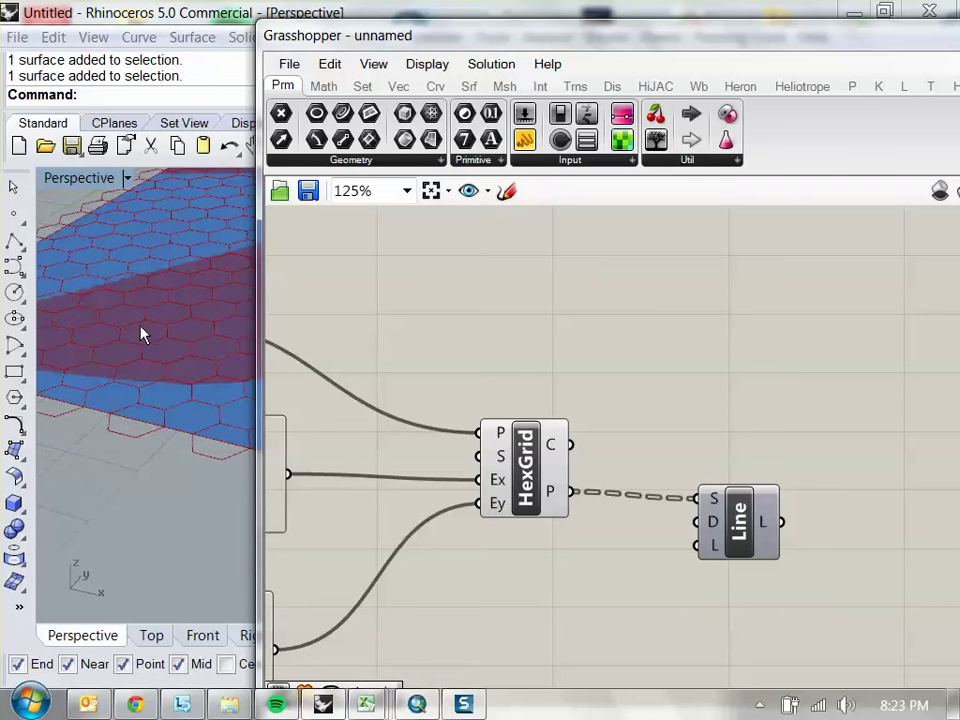
{"action": "mouse_move", "coordinate": [729, 537]}
{"action": "left_mouse_down"}
{"action": "mouse_move", "coordinate": [732, 507]}
{"action": "mouse_move", "coordinate": [727, 530]}
{"action": "left_mouse_up"}
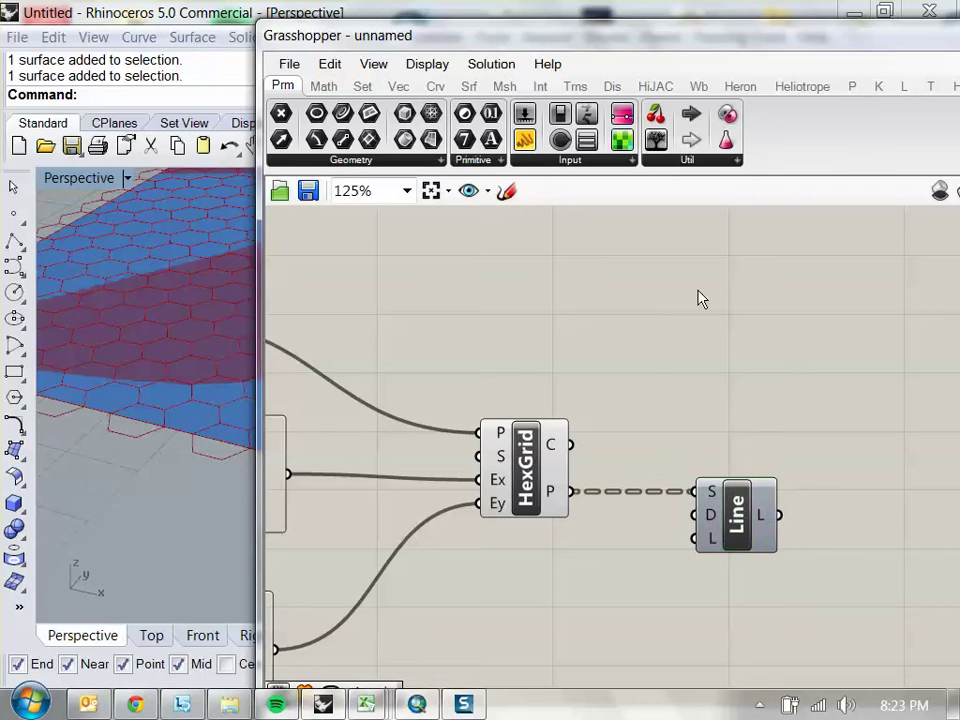
Add a Surface | Line intersection component to the canvas above the Line component
{"action": "left_click", "coordinate": [541, 87]}
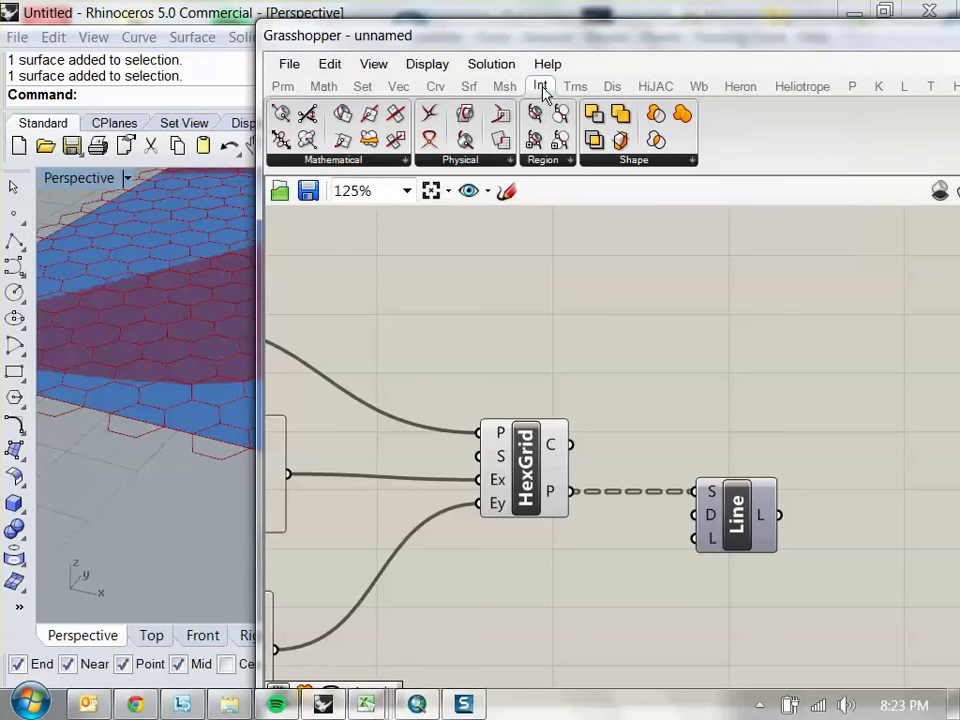
{"action": "left_click", "coordinate": [378, 162]}
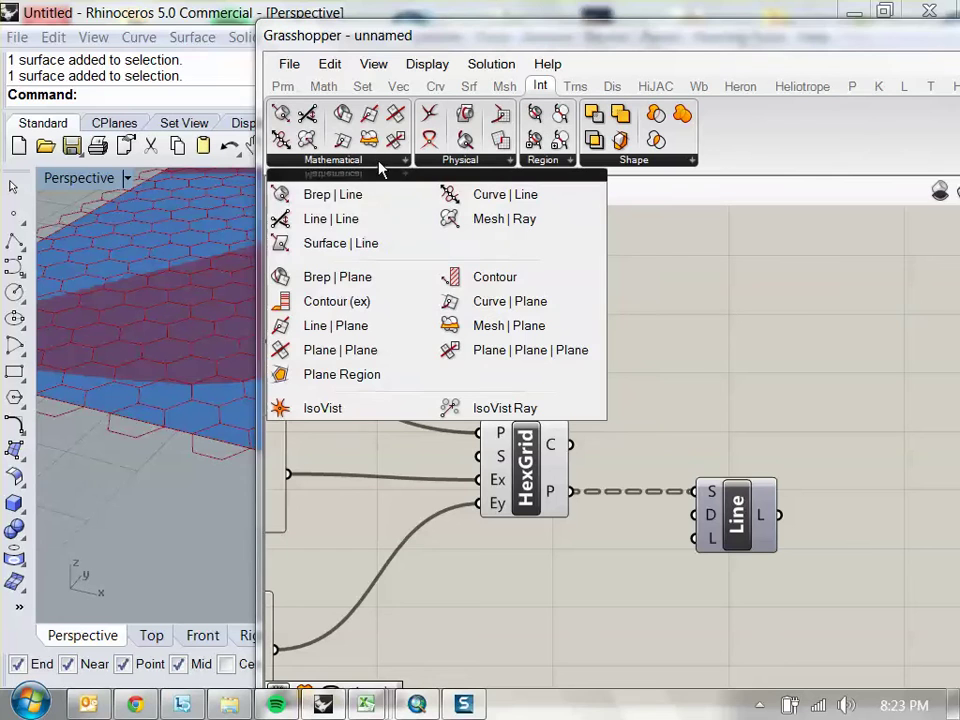
{"action": "left_click", "coordinate": [372, 244]}
{"action": "left_click", "coordinate": [755, 330]}
{"action": "left_click", "coordinate": [821, 422]}
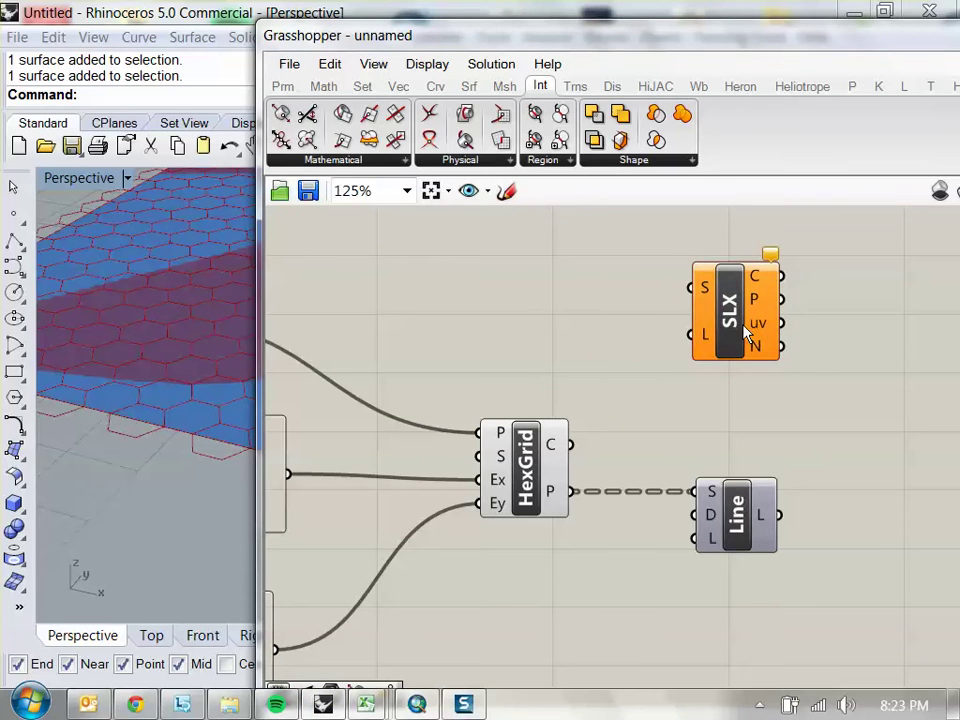
{"action": "left_click_drag", "start_coordinate": [743, 326], "coordinate": [741, 354]}
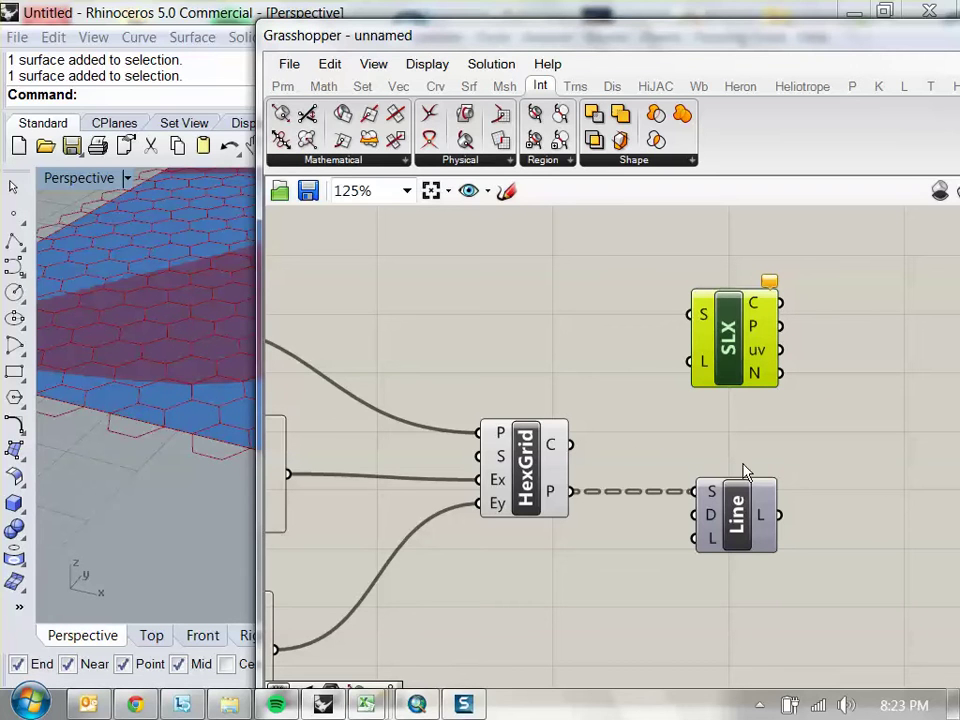
Rearrange the SLX, Line, HexGrid and Surface components on the canvas to leave room for the wiring
{"action": "left_click_drag", "start_coordinate": [735, 351], "coordinate": [748, 351]}
{"action": "left_click_drag", "start_coordinate": [712, 506], "coordinate": [690, 501]}
{"action": "left_click", "coordinate": [611, 414]}
{"action": "left_click_drag", "start_coordinate": [556, 451], "coordinate": [545, 353]}
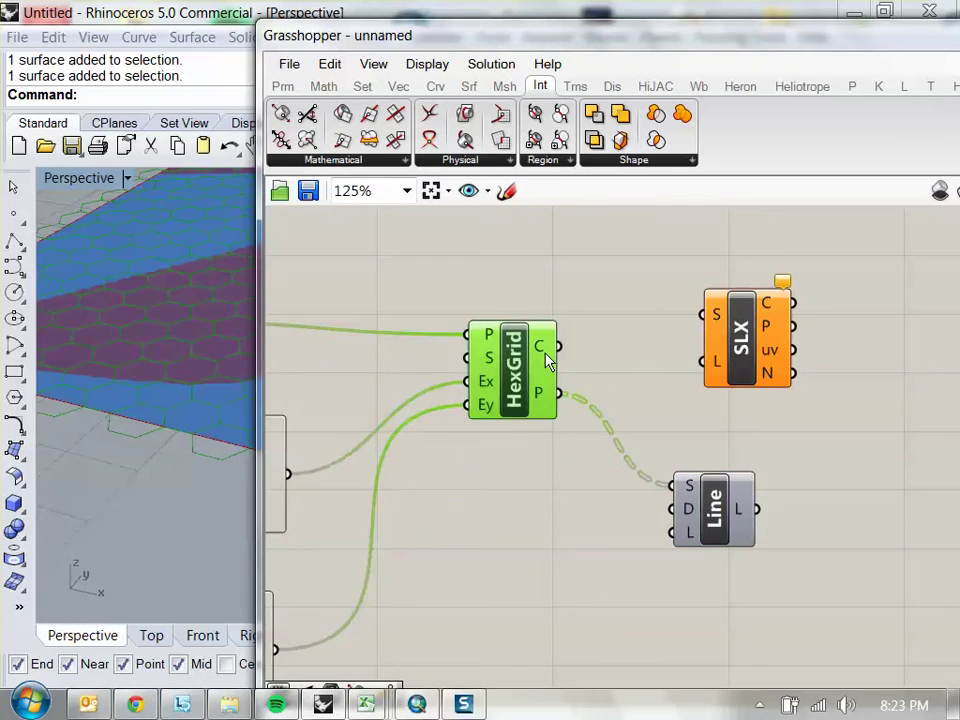
{"action": "left_click", "coordinate": [598, 374]}
{"action": "left_click", "coordinate": [542, 369]}
{"action": "scroll", "coordinate": [520, 395], "scroll_direction": "down", "scroll_amount": 3}
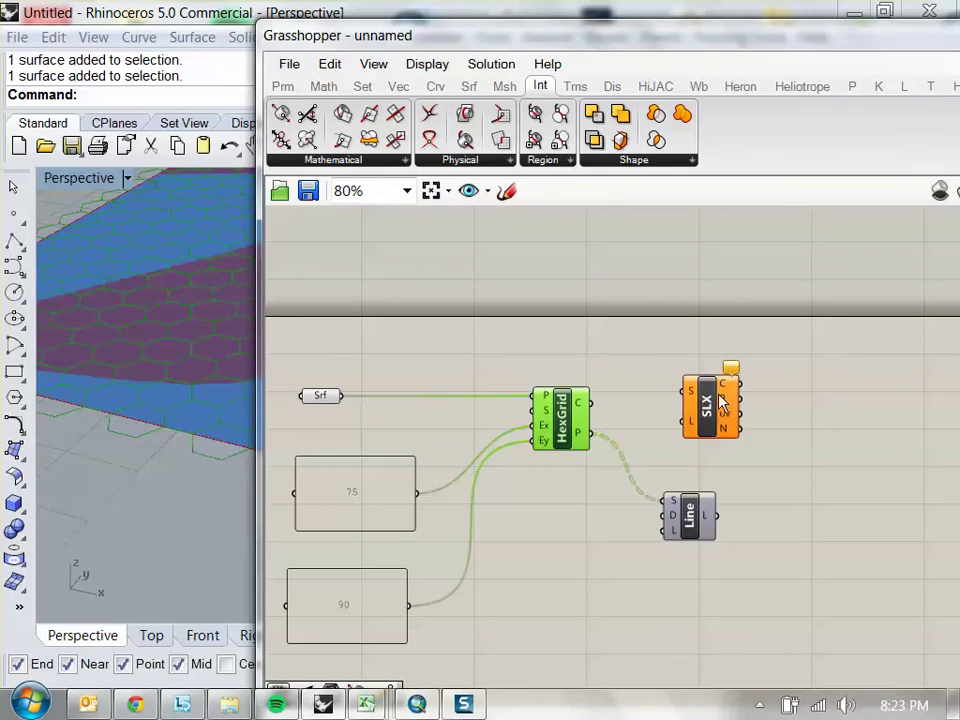
{"action": "left_click_drag", "start_coordinate": [324, 398], "coordinate": [324, 352]}
{"action": "left_click_drag", "start_coordinate": [706, 405], "coordinate": [721, 378]}
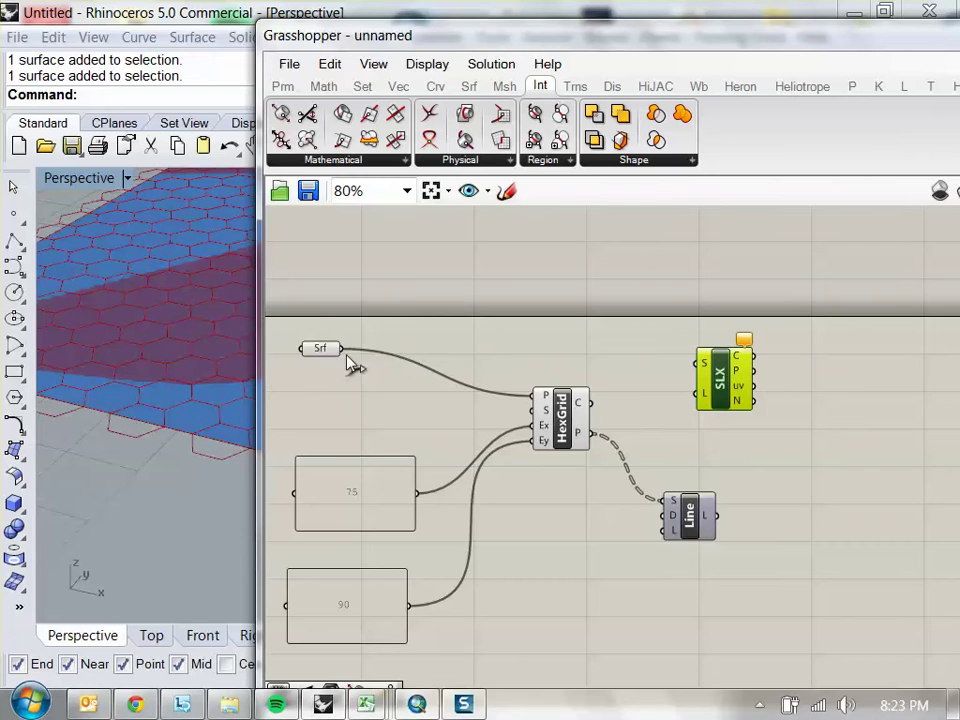
Connect the Surface component to the SLX's S input and reparameterize that input
{"action": "left_click_drag", "start_coordinate": [343, 349], "coordinate": [699, 364]}
{"action": "scroll", "coordinate": [705, 347], "scroll_direction": "up", "scroll_amount": 3}
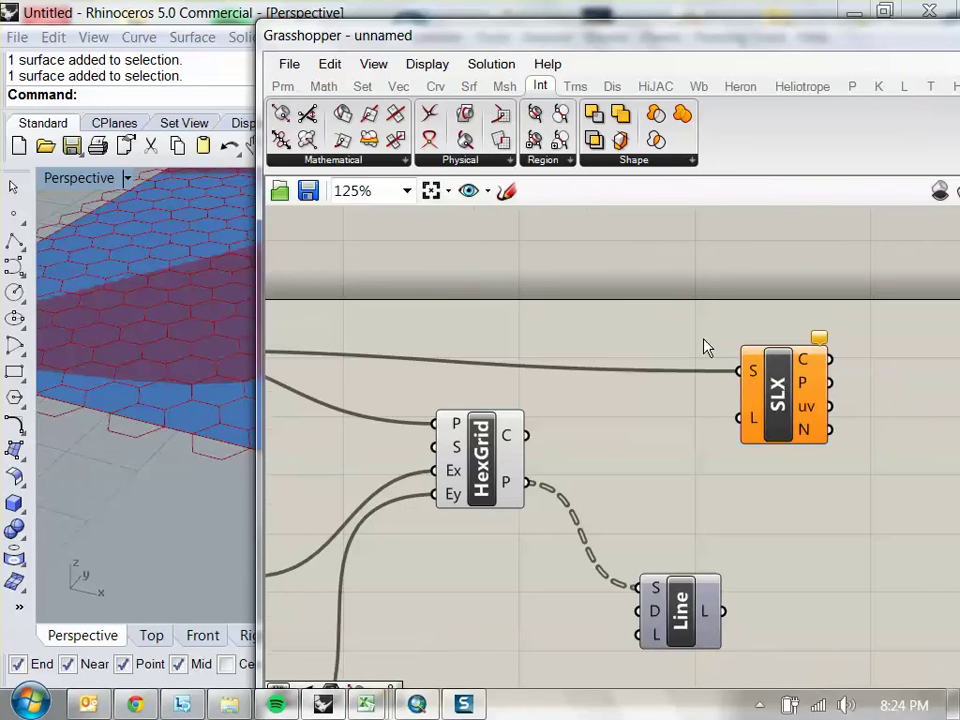
{"action": "right_click", "coordinate": [752, 376]}
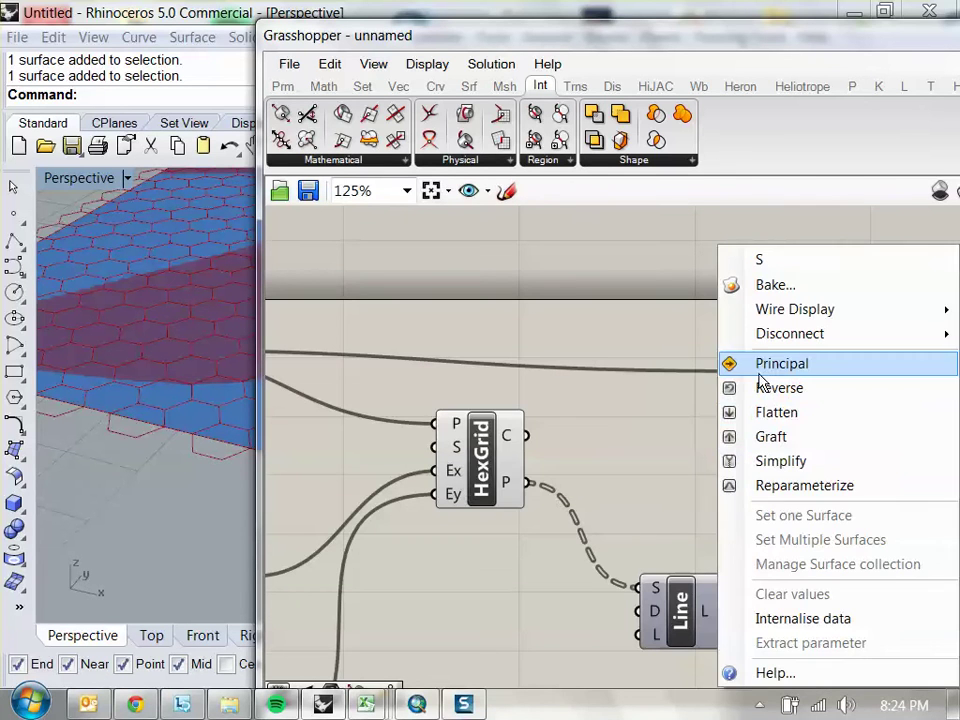
{"action": "left_click", "coordinate": [801, 490]}
Shift the SLX component aside and connect the Line component's L output to the SLX's L input
{"action": "left_click_drag", "start_coordinate": [788, 423], "coordinate": [711, 444]}
{"action": "left_click", "coordinate": [801, 477]}
{"action": "left_click_drag", "start_coordinate": [766, 394], "coordinate": [805, 388]}
{"action": "left_click_drag", "start_coordinate": [761, 605], "coordinate": [703, 570]}
{"action": "left_click", "coordinate": [703, 570]}
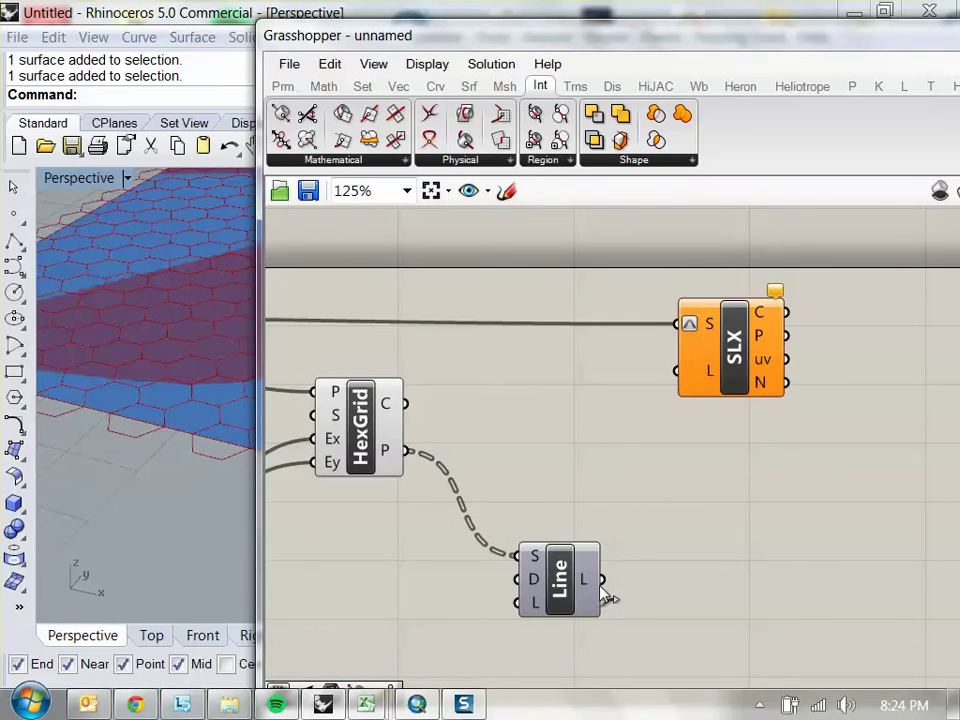
{"action": "left_click_drag", "start_coordinate": [602, 581], "coordinate": [676, 373]}
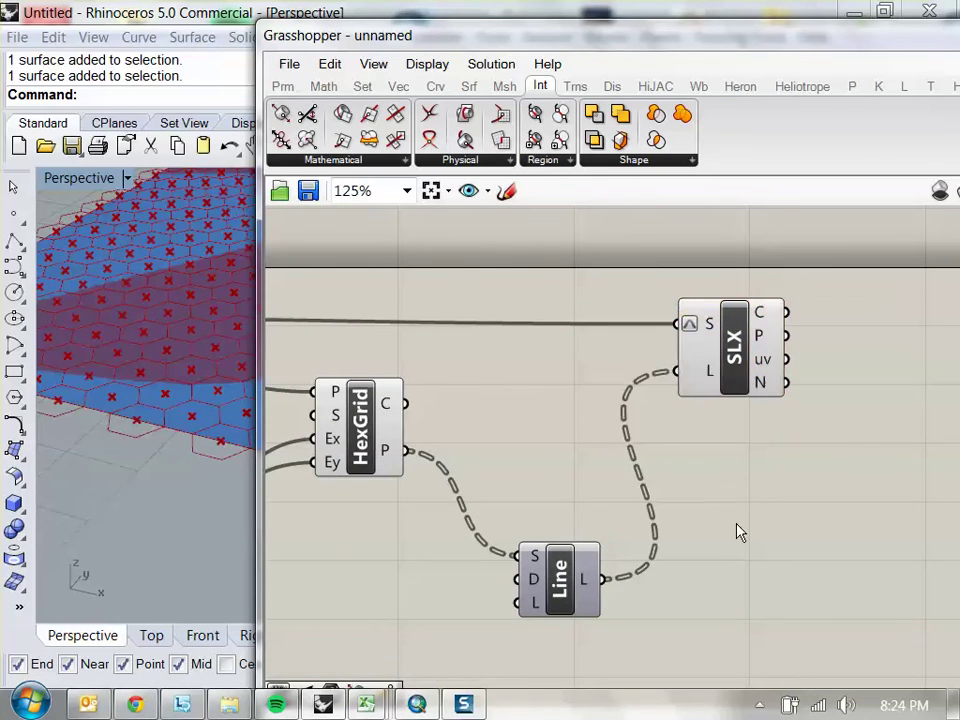
Turn off the preview of the HexGrid component so only the intersection points cover the heatmap
{"action": "scroll", "coordinate": [129, 407], "scroll_direction": "down", "scroll_amount": 5}
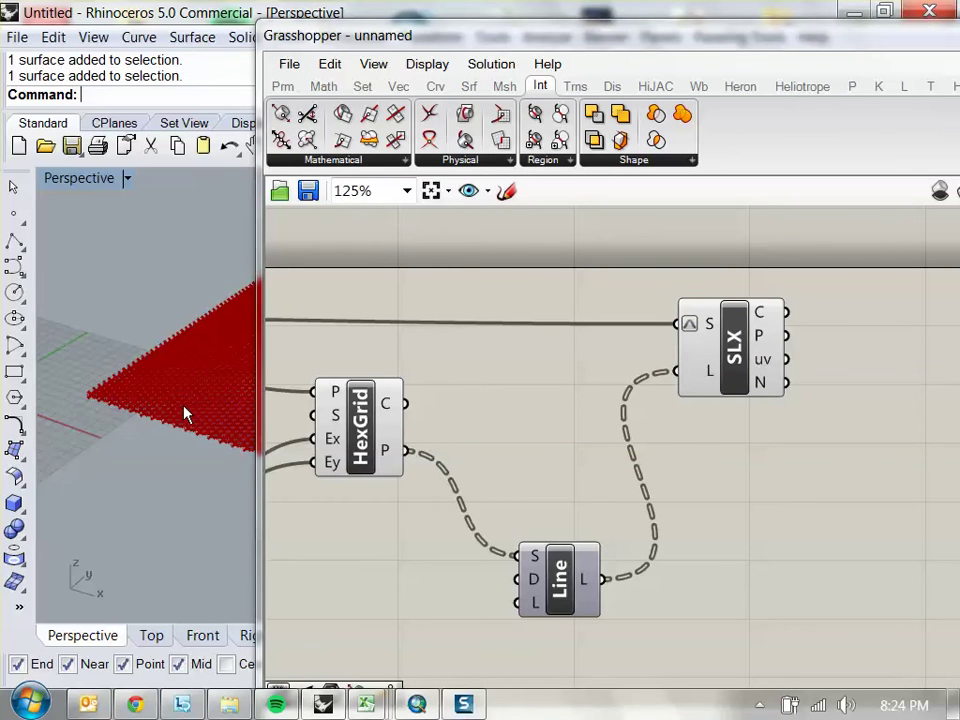
{"action": "left_click_drag", "start_coordinate": [183, 413], "coordinate": [156, 446]}
{"action": "scroll", "coordinate": [156, 446], "scroll_direction": "down", "scroll_amount": 4}
{"action": "left_click", "coordinate": [356, 405]}
{"action": "right_click", "coordinate": [462, 395]}
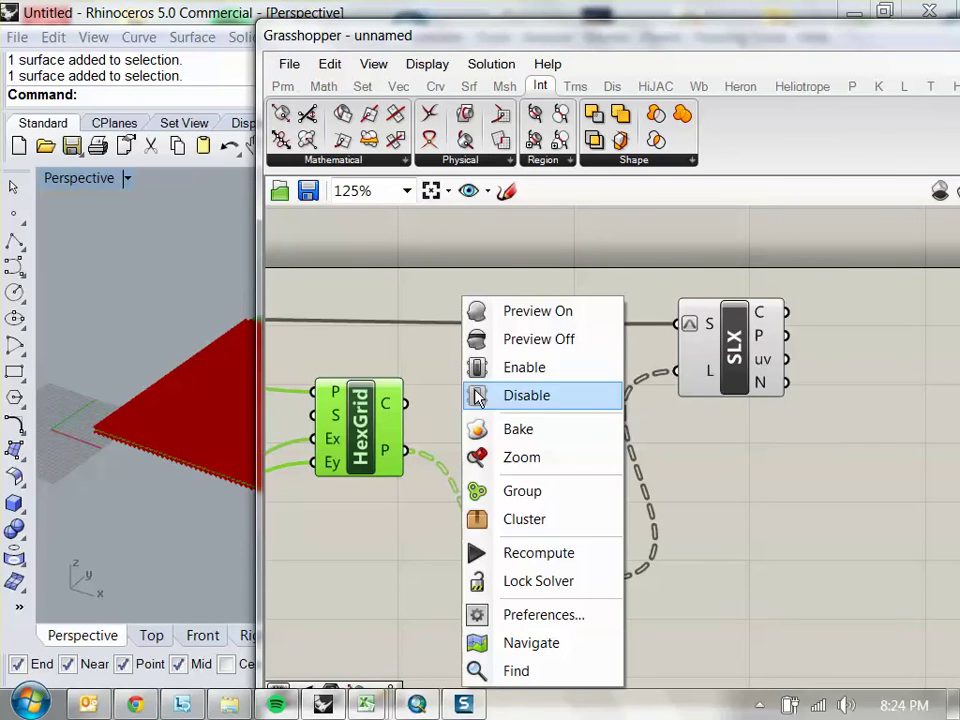
{"action": "left_click", "coordinate": [519, 340]}
Examine the intersection points on the heatmap surface in the Perspective viewport and the contents of the SLX's uv output
{"action": "left_click_drag", "start_coordinate": [204, 418], "coordinate": [133, 459]}
{"action": "scroll", "coordinate": [133, 459], "scroll_direction": "down", "scroll_amount": 7}
{"action": "scroll", "coordinate": [135, 459], "scroll_direction": "up", "scroll_amount": 7}
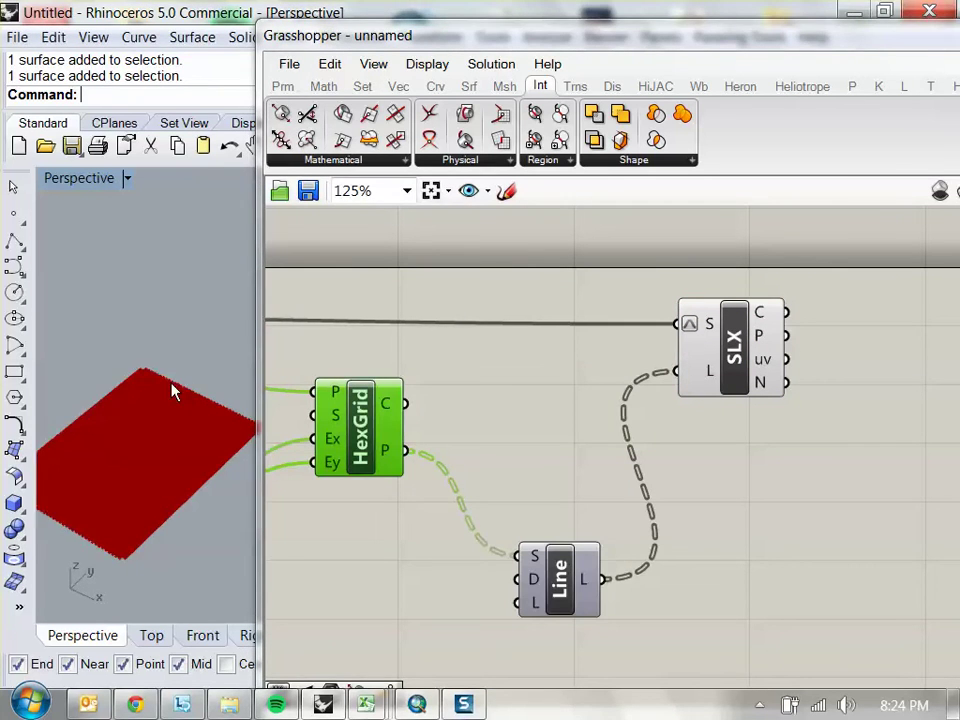
{"action": "scroll", "coordinate": [189, 405], "scroll_direction": "up", "scroll_amount": 5}
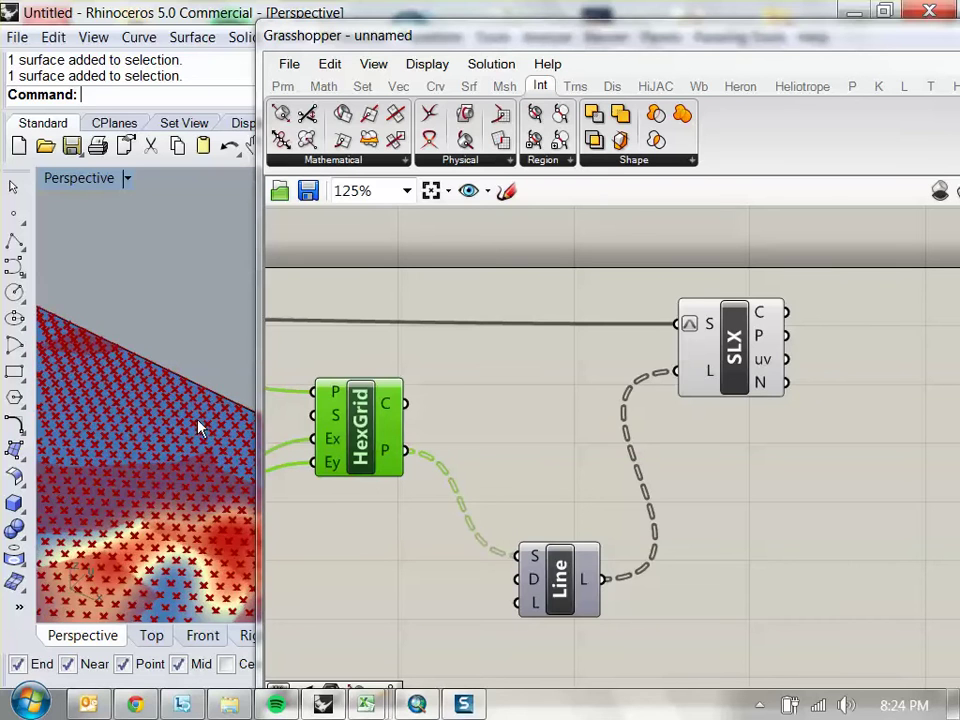
{"action": "scroll", "coordinate": [198, 428], "scroll_direction": "down", "scroll_amount": 10}
{"action": "left_click_drag", "start_coordinate": [209, 574], "coordinate": [206, 538]}
{"action": "left_click", "coordinate": [150, 471]}
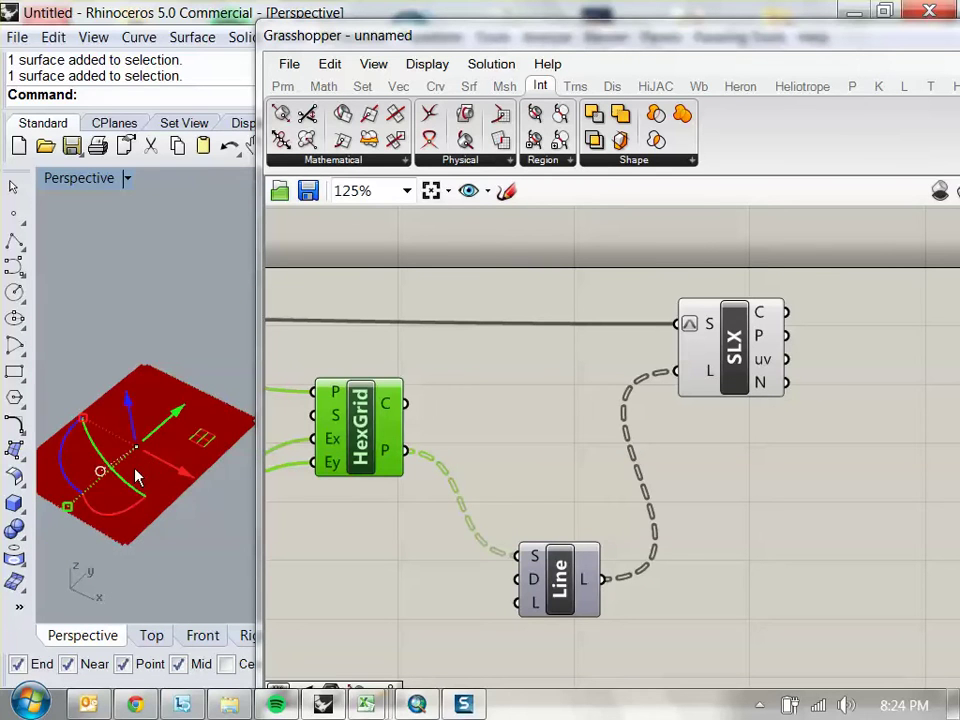
{"action": "type", "text": "zs"}
{"action": "key", "text": "Return"}
{"action": "left_click", "coordinate": [596, 423]}
{"action": "mouse_move", "coordinate": [758, 368]}
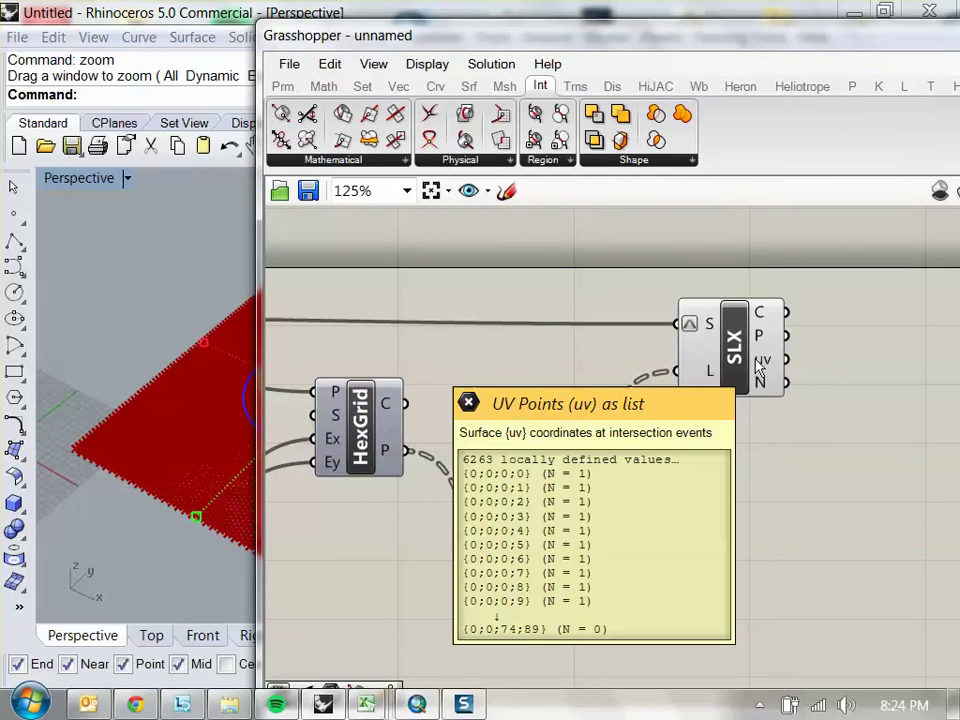
{"action": "left_click_drag", "start_coordinate": [764, 380], "coordinate": [554, 388]}
{"action": "left_click_drag", "start_coordinate": [214, 358], "coordinate": [173, 362]}
{"action": "left_click", "coordinate": [133, 313]}
{"action": "scroll", "coordinate": [634, 411], "scroll_direction": "down", "scroll_amount": 2}
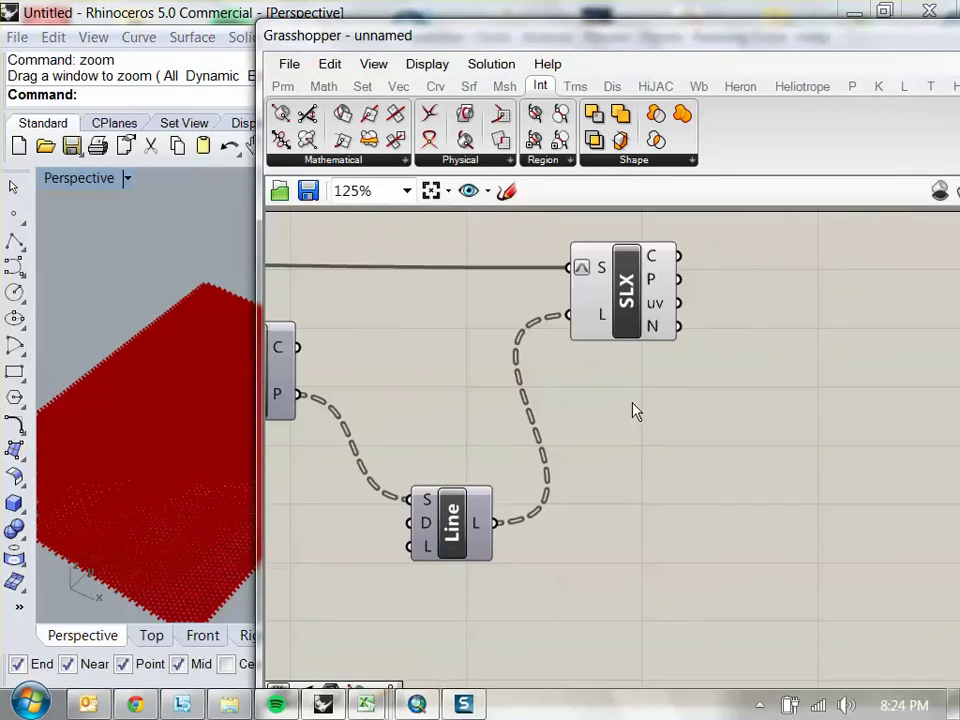
Turn off the previews of the SLX component and the Surface component
{"action": "left_click_drag", "start_coordinate": [644, 414], "coordinate": [560, 276]}
{"action": "middle_click", "coordinate": [556, 272]}
{"action": "left_click", "coordinate": [600, 314]}
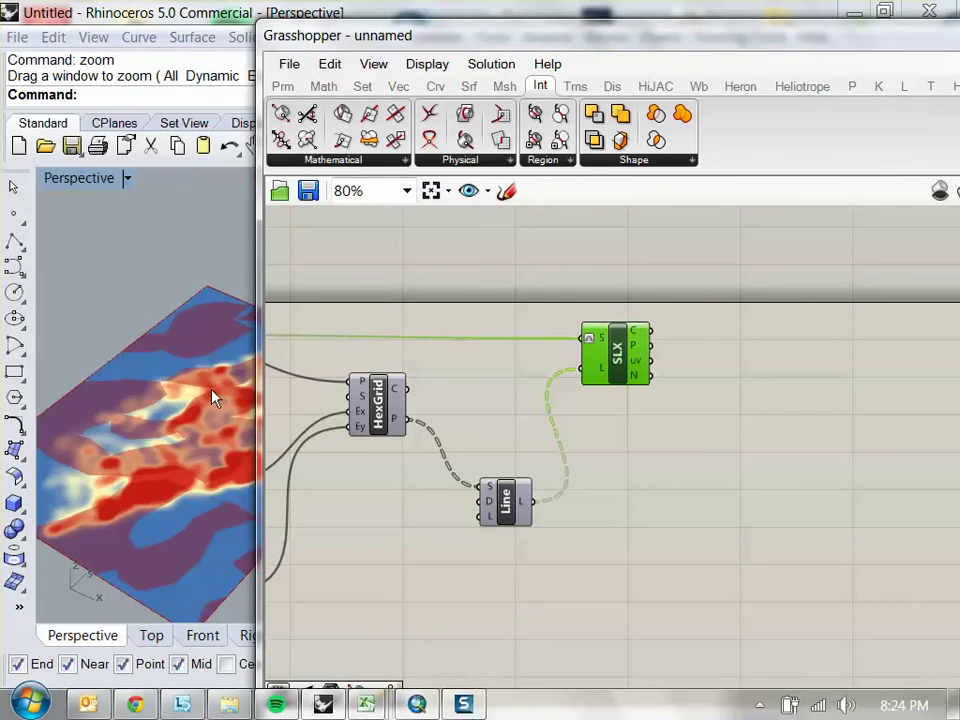
{"action": "left_click_drag", "start_coordinate": [211, 398], "coordinate": [166, 398]}
{"action": "left_click_drag", "start_coordinate": [426, 406], "coordinate": [733, 378]}
{"action": "left_click_drag", "start_coordinate": [492, 276], "coordinate": [432, 318]}
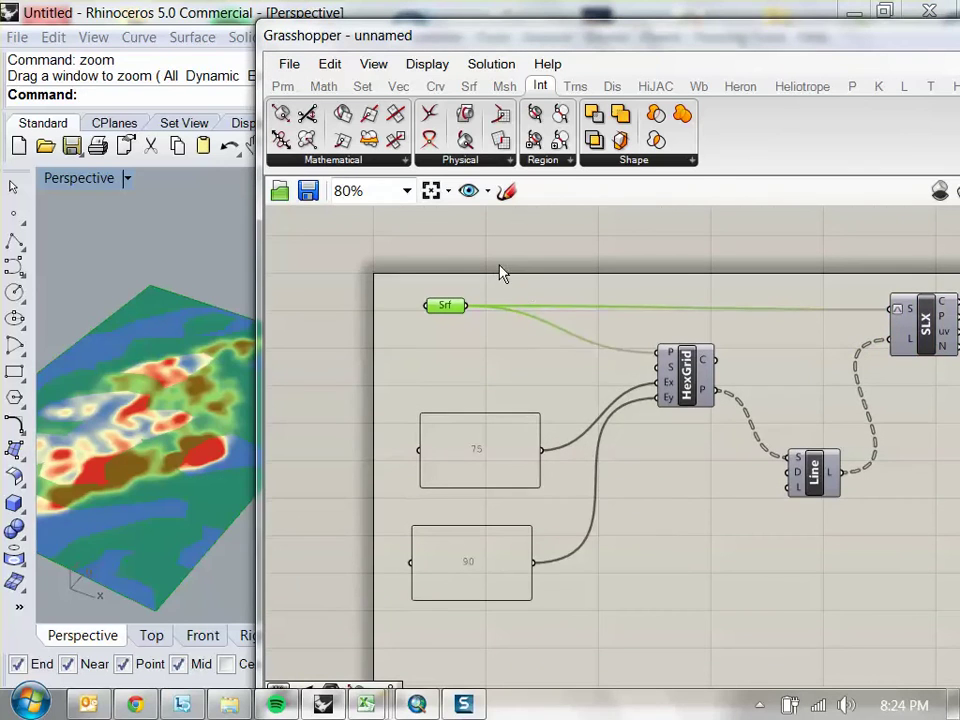
{"action": "middle_click", "coordinate": [529, 286]}
{"action": "left_click", "coordinate": [586, 328]}
Add an Image Sampler to the canvas beside the SLX component
{"action": "left_click_drag", "start_coordinate": [880, 382], "coordinate": [601, 399]}
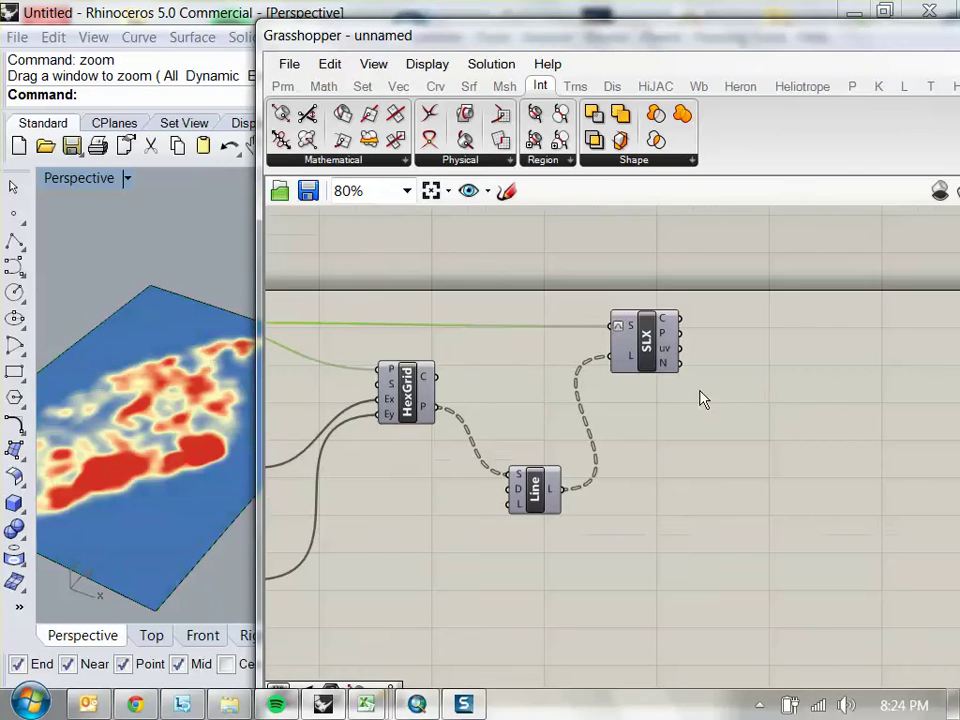
{"action": "double_click", "coordinate": [783, 397]}
{"action": "type", "text": "image"}
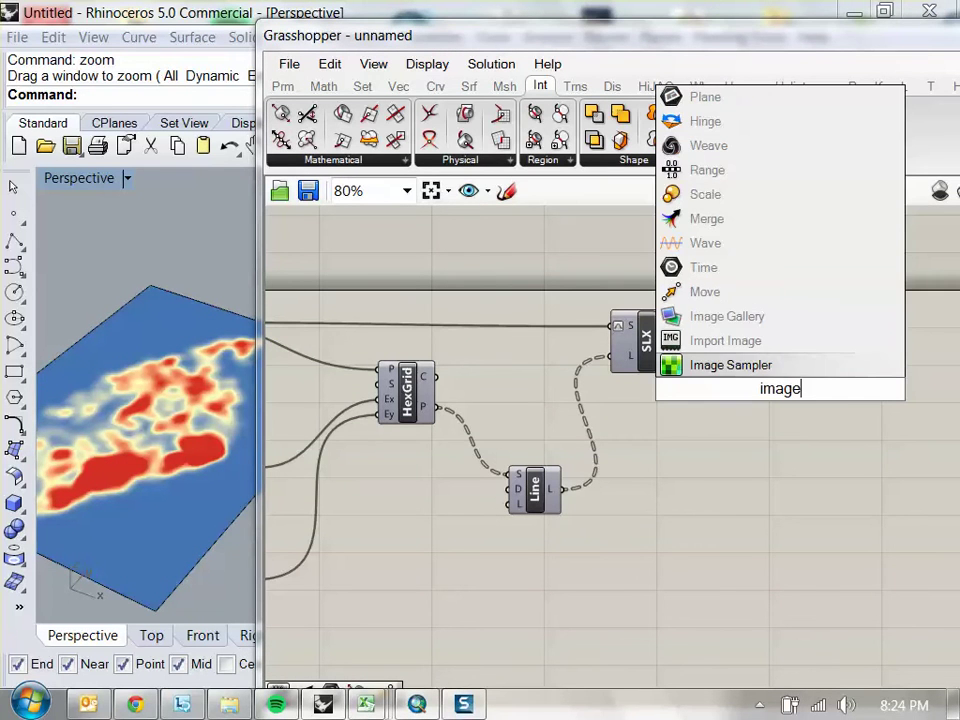
{"action": "left_click", "coordinate": [774, 366]}
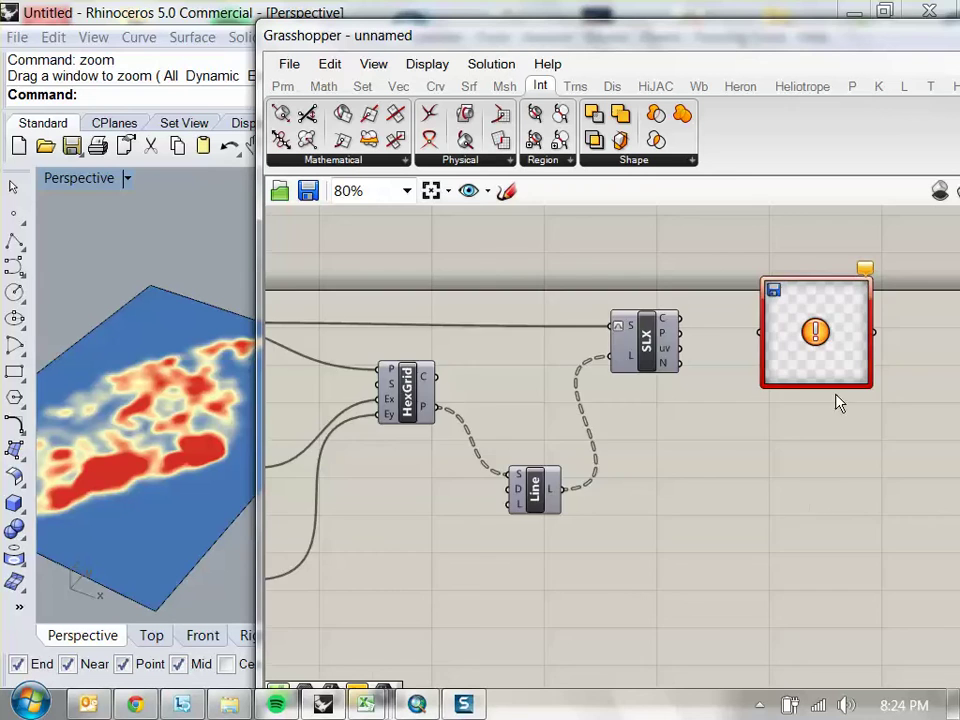
{"action": "scroll", "coordinate": [706, 387], "scroll_direction": "up", "scroll_amount": 3}
Load the heatmap_blackwhite image from the Desktop into the Image Sampler and accept its settings with both domains at 0.0 to 1.0
{"action": "double_click", "coordinate": [706, 387]}
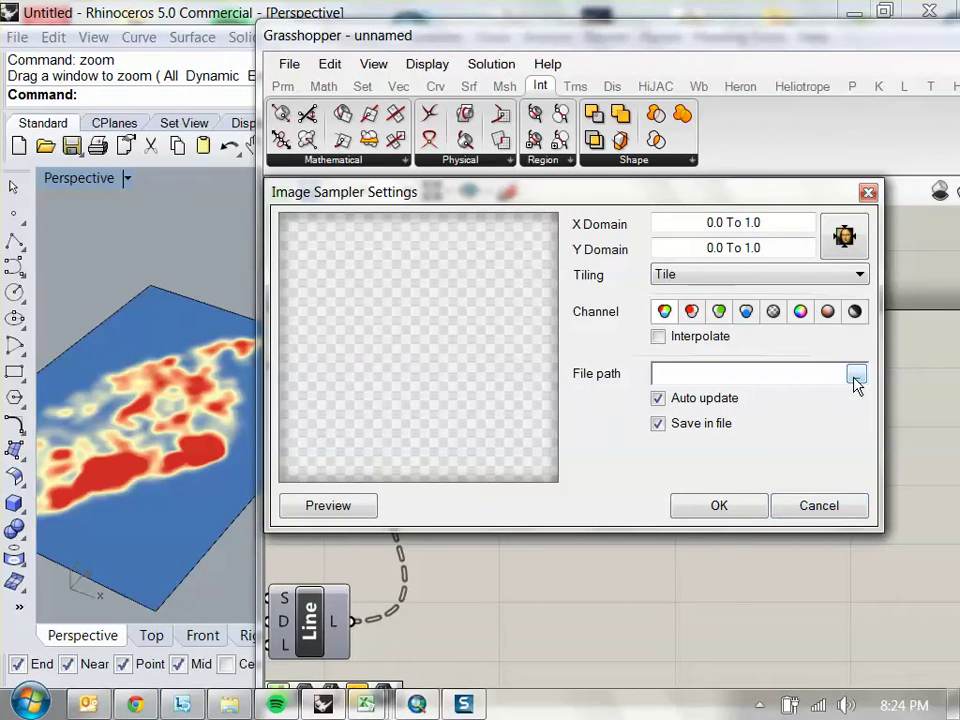
{"action": "left_click", "coordinate": [859, 374]}
{"action": "left_click_drag", "start_coordinate": [945, 280], "coordinate": [949, 526]}
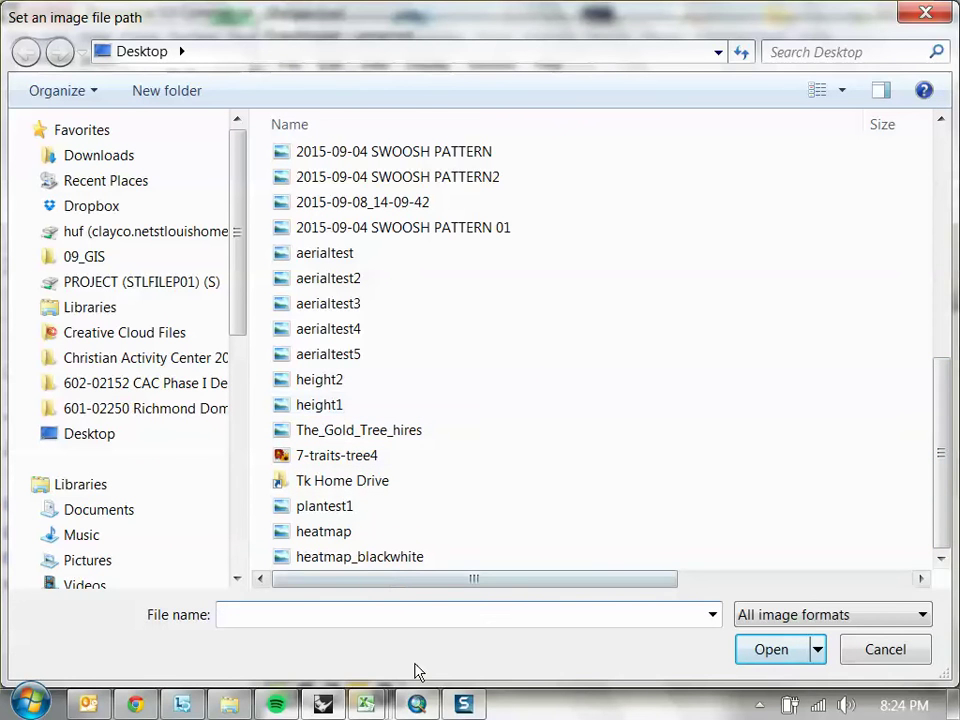
{"action": "left_click", "coordinate": [396, 563]}
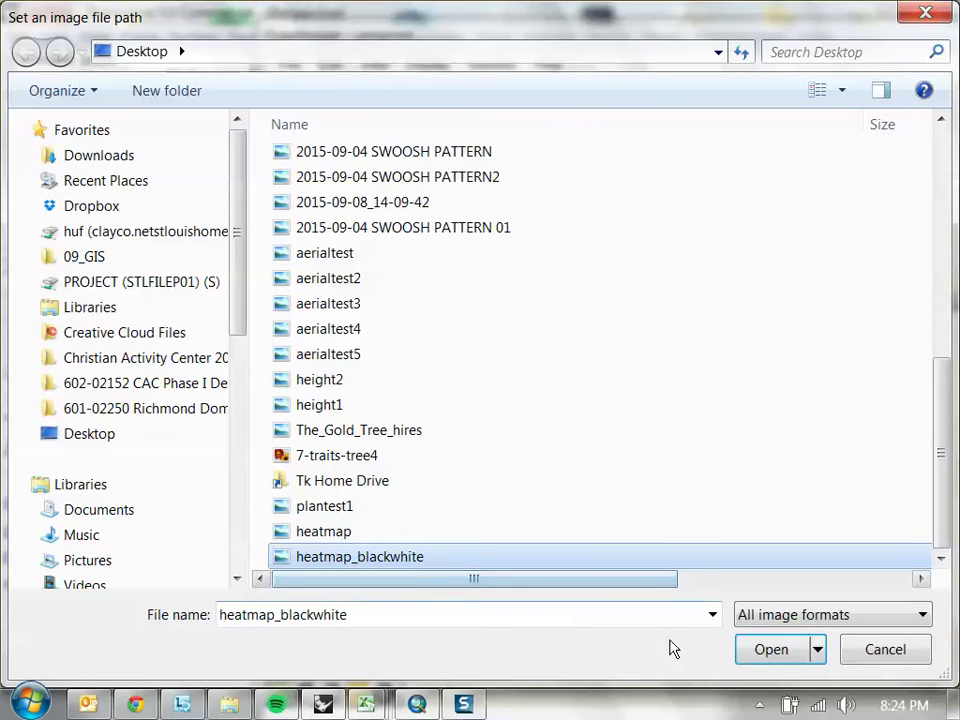
{"action": "left_click", "coordinate": [762, 657]}
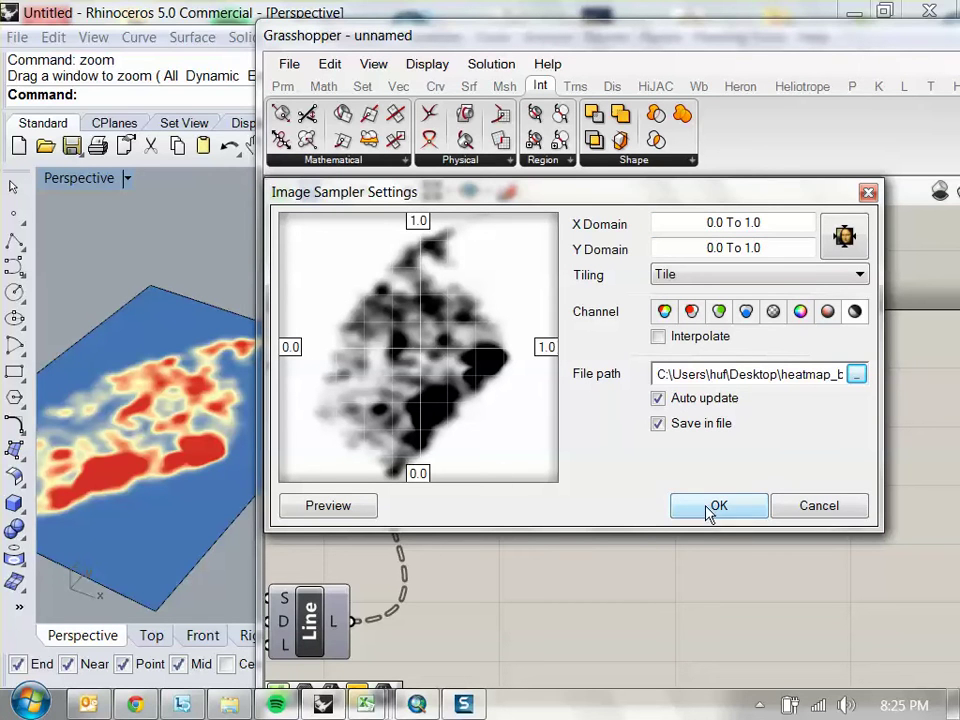
{"action": "left_click_drag", "start_coordinate": [510, 191], "coordinate": [756, 250]}
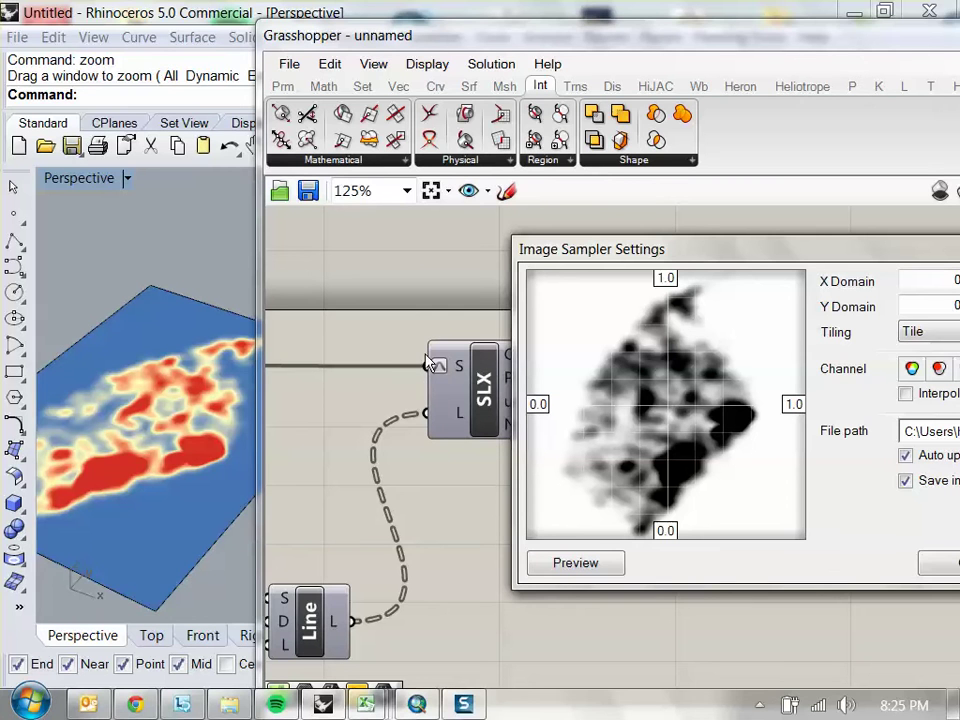
{"action": "left_click_drag", "start_coordinate": [731, 249], "coordinate": [515, 215]}
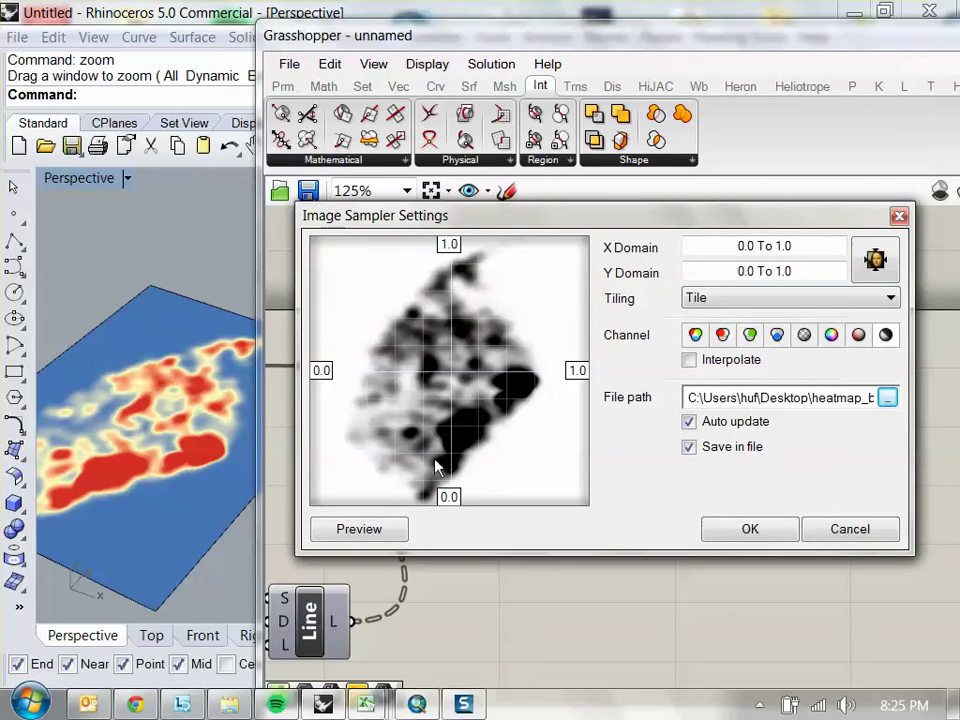
{"action": "left_click_drag", "start_coordinate": [762, 218], "coordinate": [770, 170]}
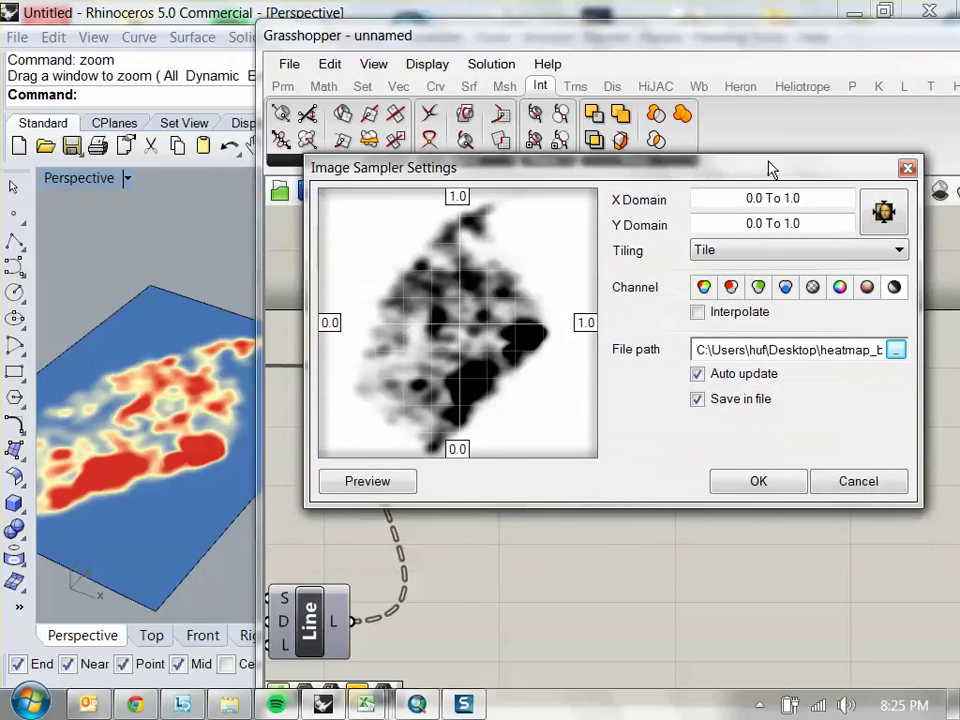
{"action": "left_click", "coordinate": [775, 488]}
Connect the SLX's uv output to the Image Sampler and line the sampler up with that output
{"action": "left_click_drag", "start_coordinate": [583, 506], "coordinate": [526, 480]}
{"action": "left_click_drag", "start_coordinate": [443, 392], "coordinate": [568, 367]}
{"action": "left_click_drag", "start_coordinate": [606, 429], "coordinate": [576, 453]}
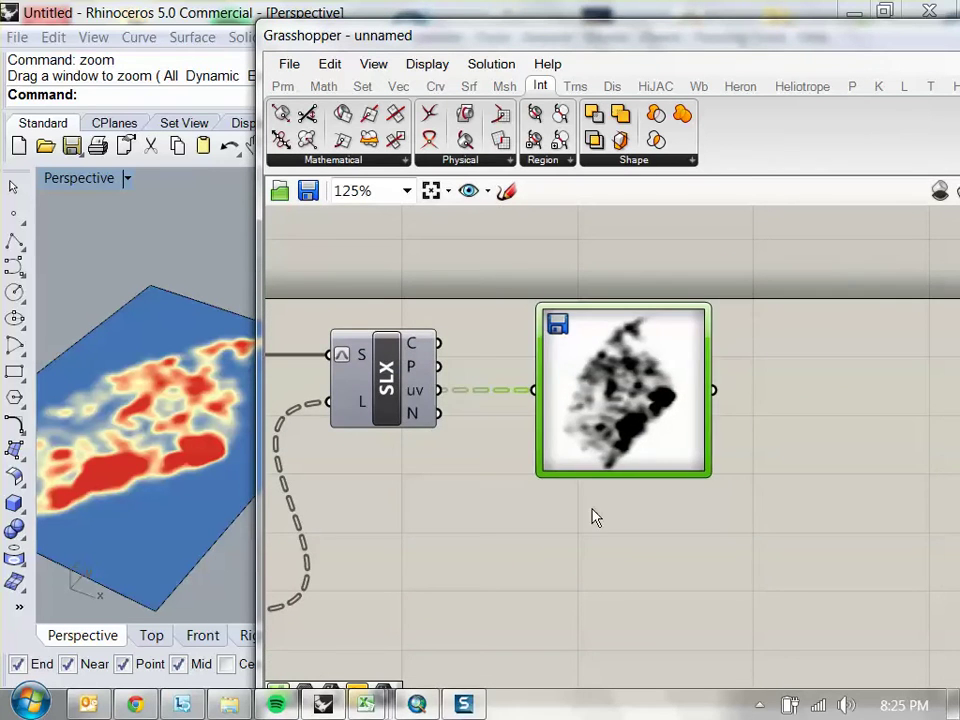
{"action": "left_click_drag", "start_coordinate": [696, 518], "coordinate": [611, 514]}
Add an enlarged Panel beside the Image Sampler, feed it the sampler's output and look through the sampled values
{"action": "left_click", "coordinate": [287, 88]}
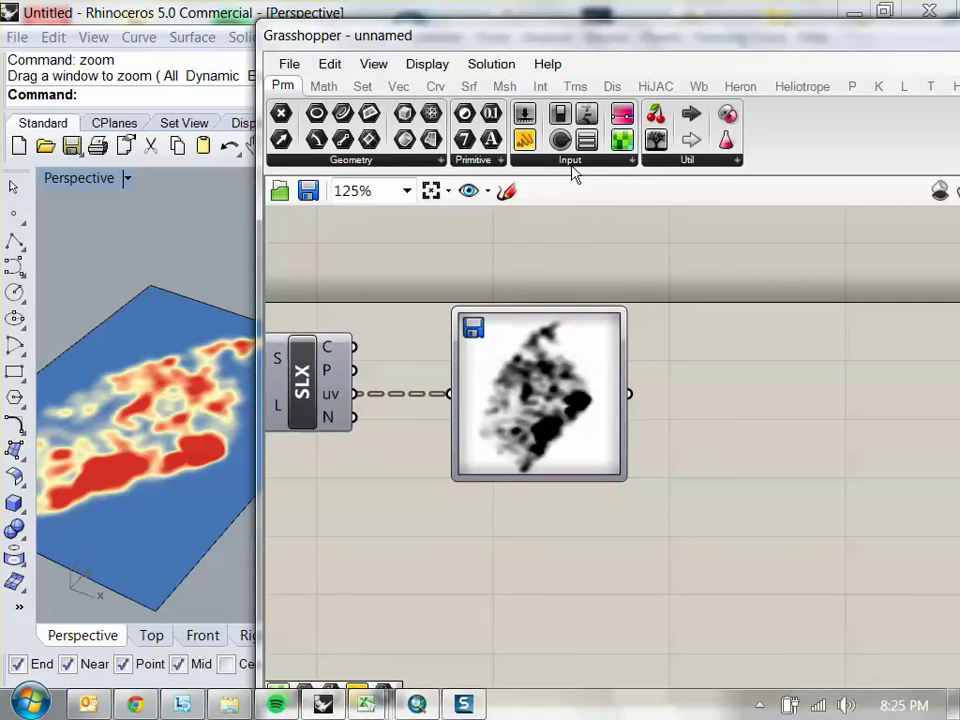
{"action": "left_click_drag", "start_coordinate": [586, 139], "coordinate": [790, 330]}
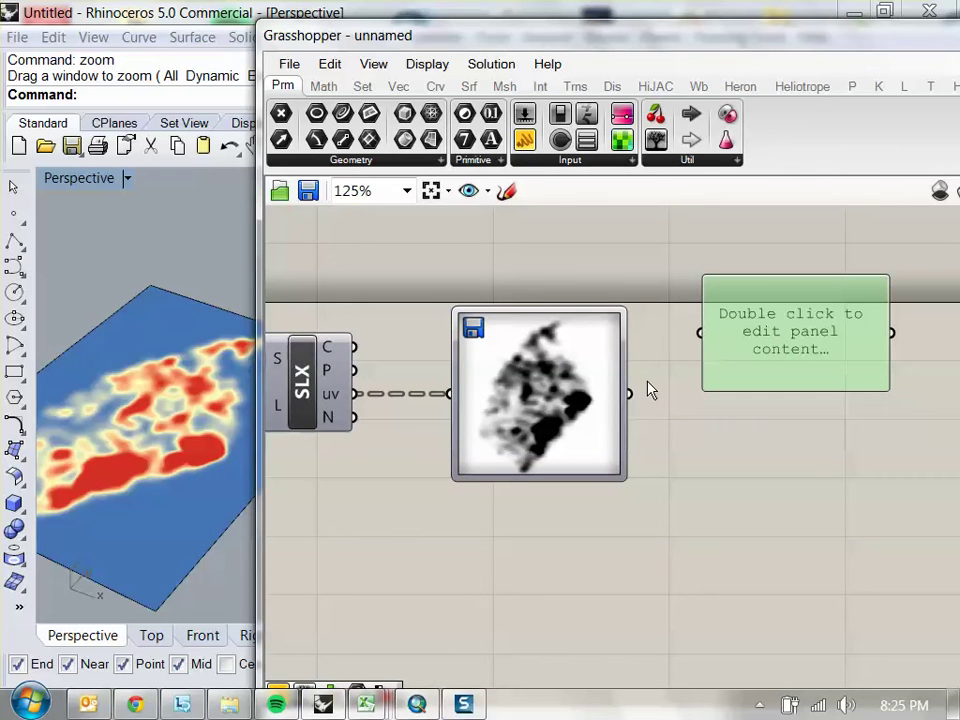
{"action": "left_click_drag", "start_coordinate": [629, 393], "coordinate": [700, 333]}
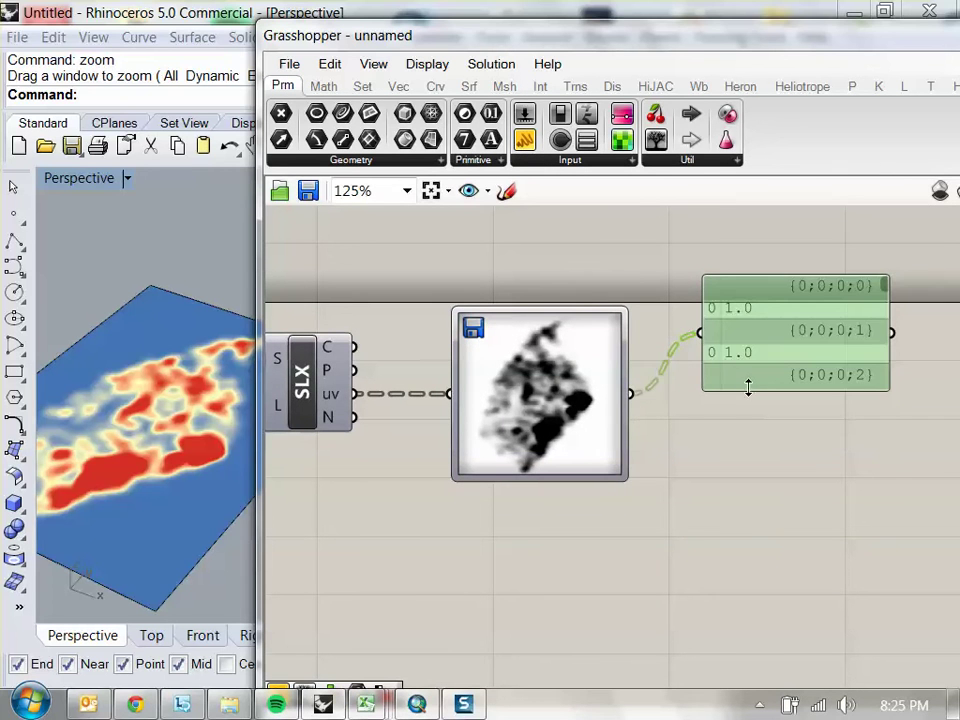
{"action": "left_click_drag", "start_coordinate": [748, 388], "coordinate": [734, 494]}
{"action": "left_click_drag", "start_coordinate": [884, 292], "coordinate": [886, 402]}
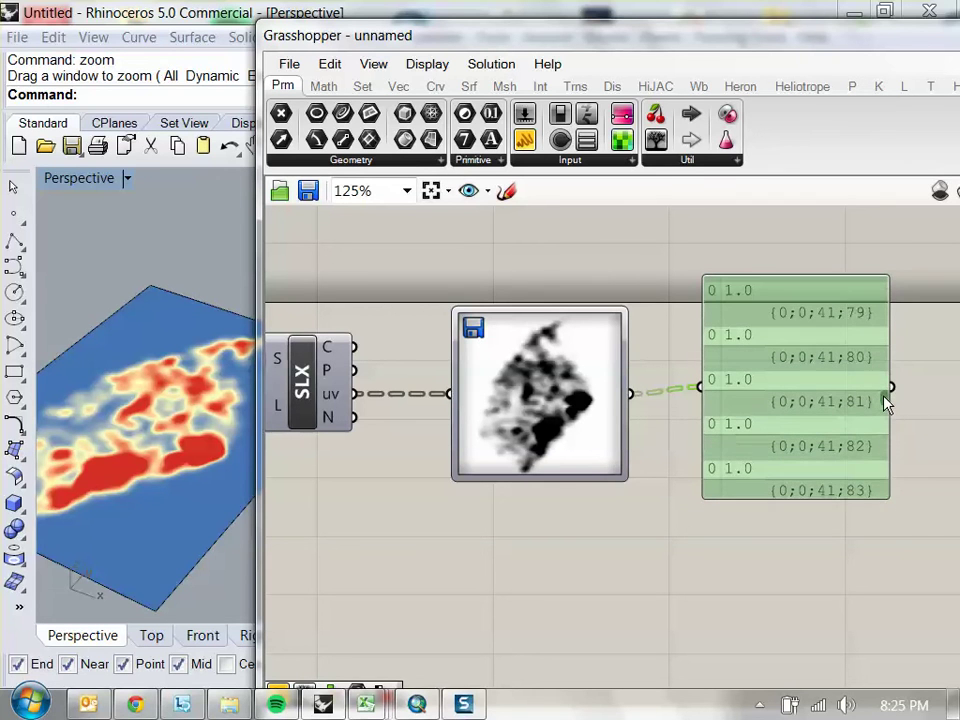
Move the Image Sampler and its value panel down to free the canvas space beside the SLX component
{"action": "left_click_drag", "start_coordinate": [365, 431], "coordinate": [418, 437]}
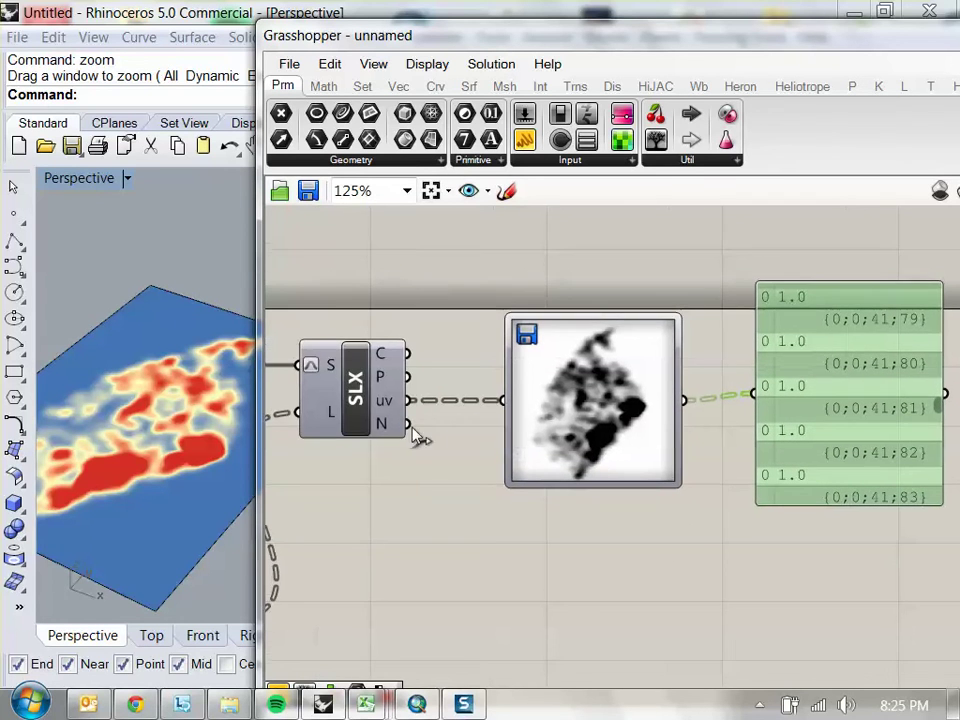
{"action": "left_click_drag", "start_coordinate": [188, 408], "coordinate": [208, 372]}
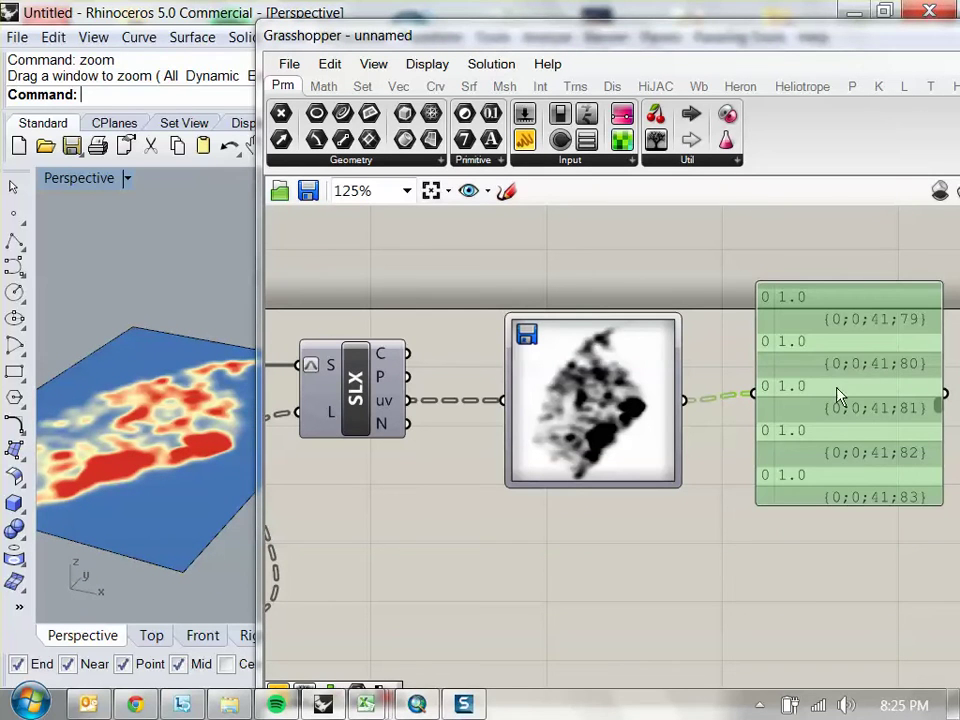
{"action": "left_click_drag", "start_coordinate": [838, 396], "coordinate": [815, 500]}
{"action": "left_click_drag", "start_coordinate": [602, 395], "coordinate": [589, 517]}
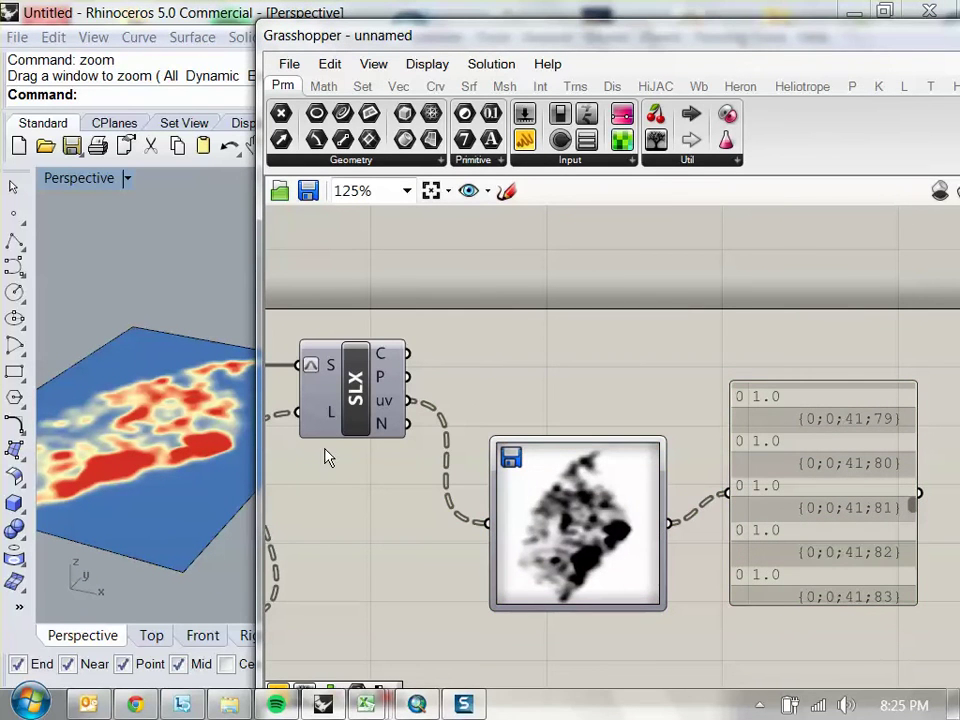
{"action": "left_click_drag", "start_coordinate": [620, 374], "coordinate": [553, 343]}
{"action": "left_click_drag", "start_coordinate": [718, 441], "coordinate": [747, 502]}
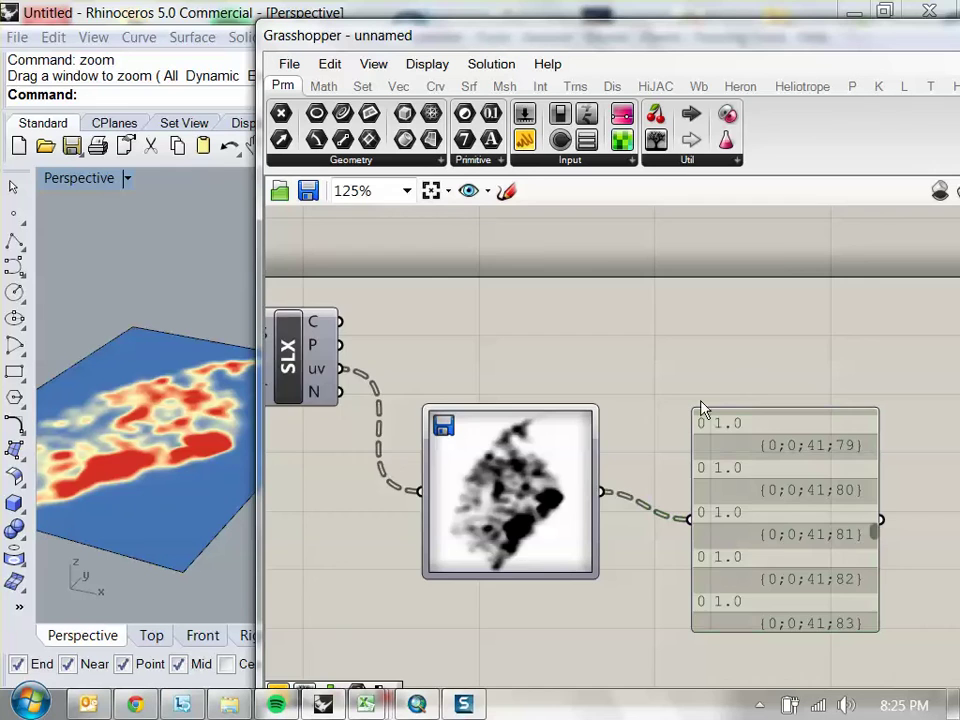
Add a Scale component to the canvas above the Image Sampler
{"action": "left_click_drag", "start_coordinate": [477, 348], "coordinate": [605, 376]}
{"action": "scroll", "coordinate": [607, 376], "scroll_direction": "down", "scroll_amount": 3}
{"action": "double_click", "coordinate": [634, 351]}
{"action": "type", "text": "scale"}
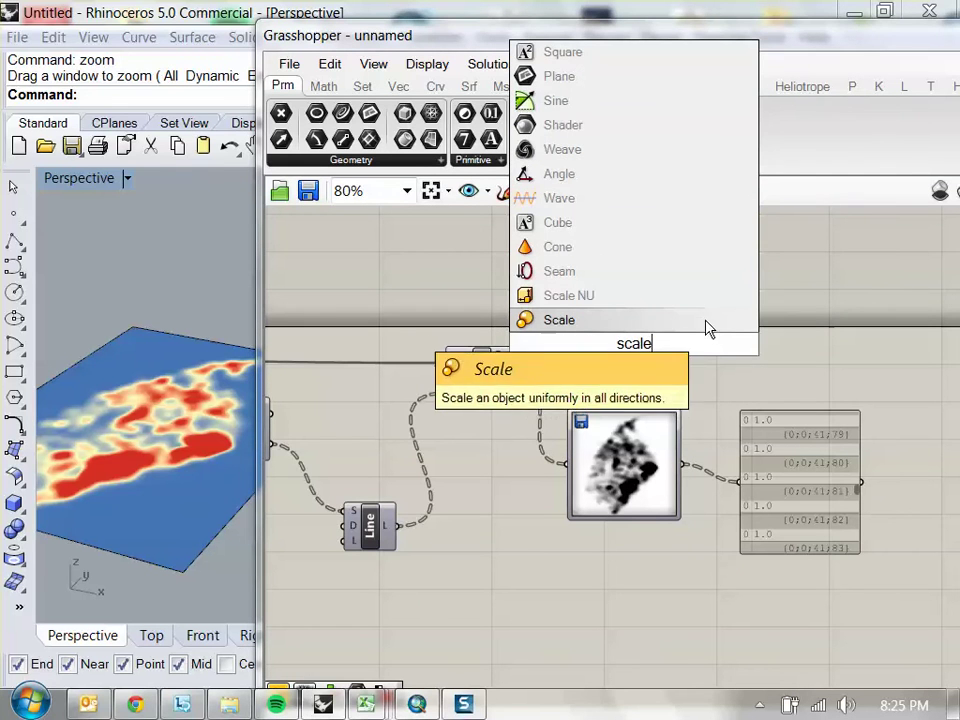
{"action": "key", "text": "Return"}
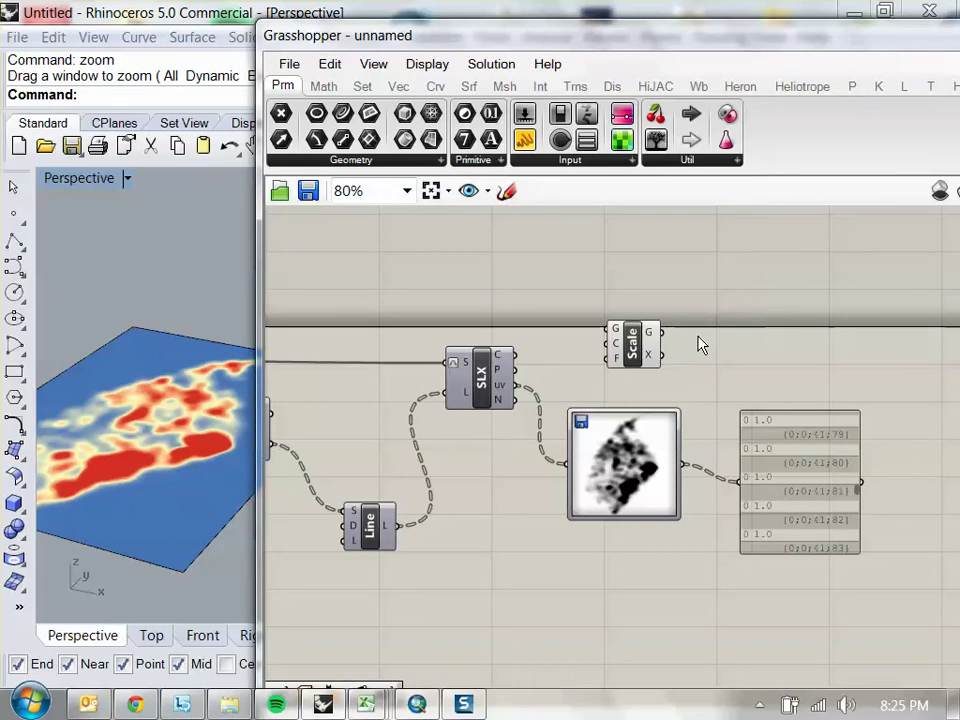
{"action": "left_click", "coordinate": [598, 375]}
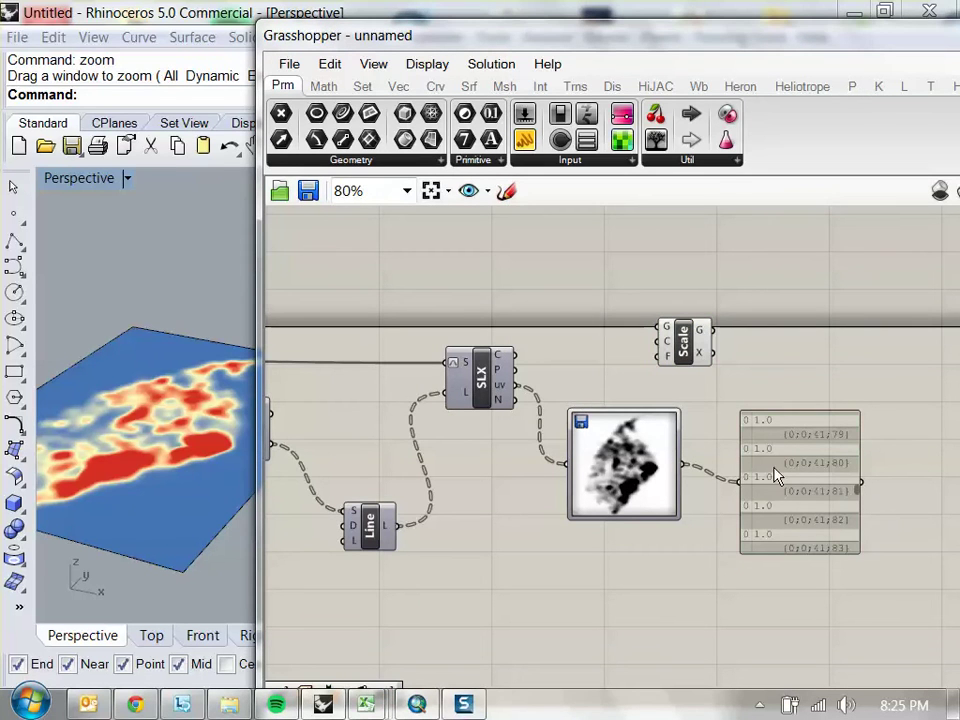
Add a Param Viewer above the SLX component and connect the HexGrid's Cells (C) output to it
{"action": "left_click_drag", "start_coordinate": [778, 474], "coordinate": [773, 445]}
{"action": "left_click", "coordinate": [722, 392]}
{"action": "left_click_drag", "start_coordinate": [497, 396], "coordinate": [663, 373]}
{"action": "mouse_move", "coordinate": [451, 346]}
{"action": "left_mouse_down"}
{"action": "mouse_move", "coordinate": [621, 336]}
{"action": "mouse_move", "coordinate": [466, 357]}
{"action": "left_mouse_up"}
{"action": "left_click", "coordinate": [436, 410]}
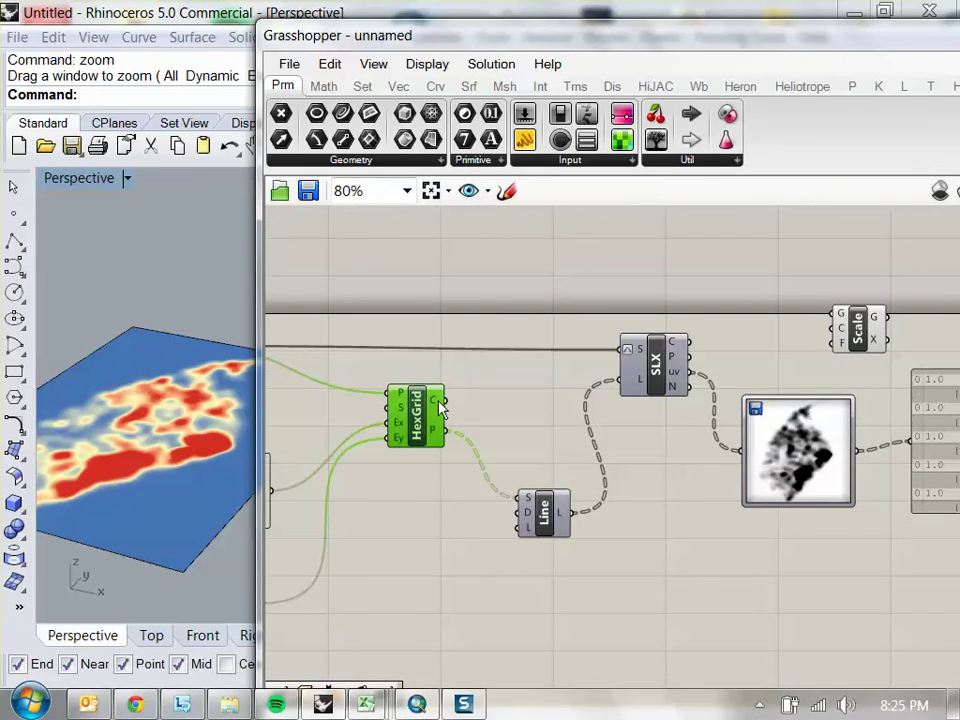
{"action": "mouse_move", "coordinate": [437, 402]}
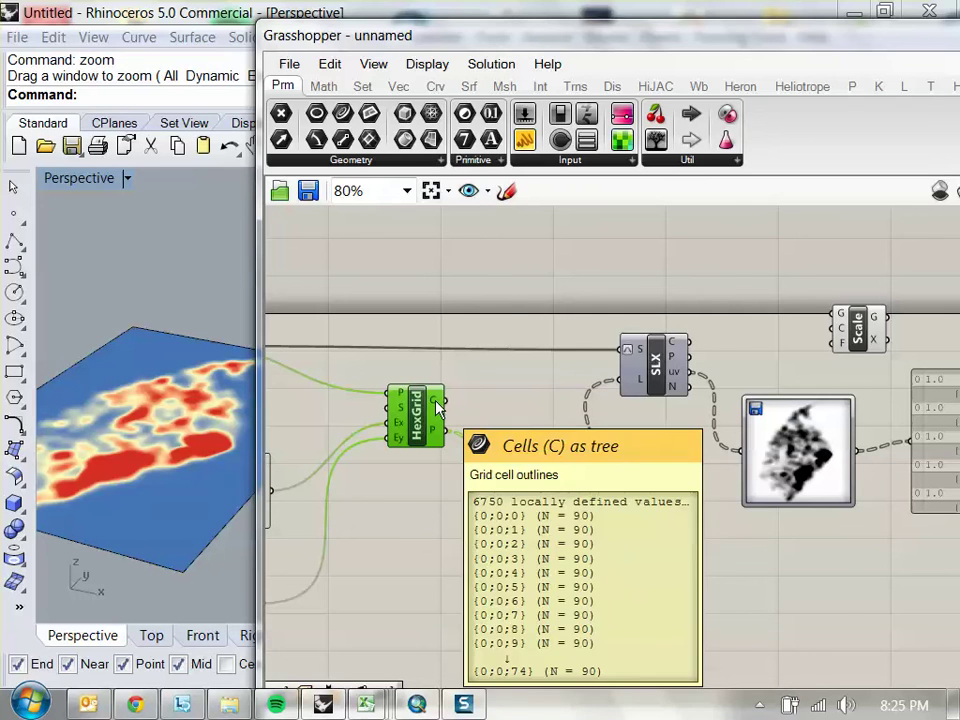
{"action": "left_click_drag", "start_coordinate": [550, 370], "coordinate": [506, 369]}
{"action": "left_click", "coordinate": [656, 142]}
{"action": "left_click", "coordinate": [548, 254]}
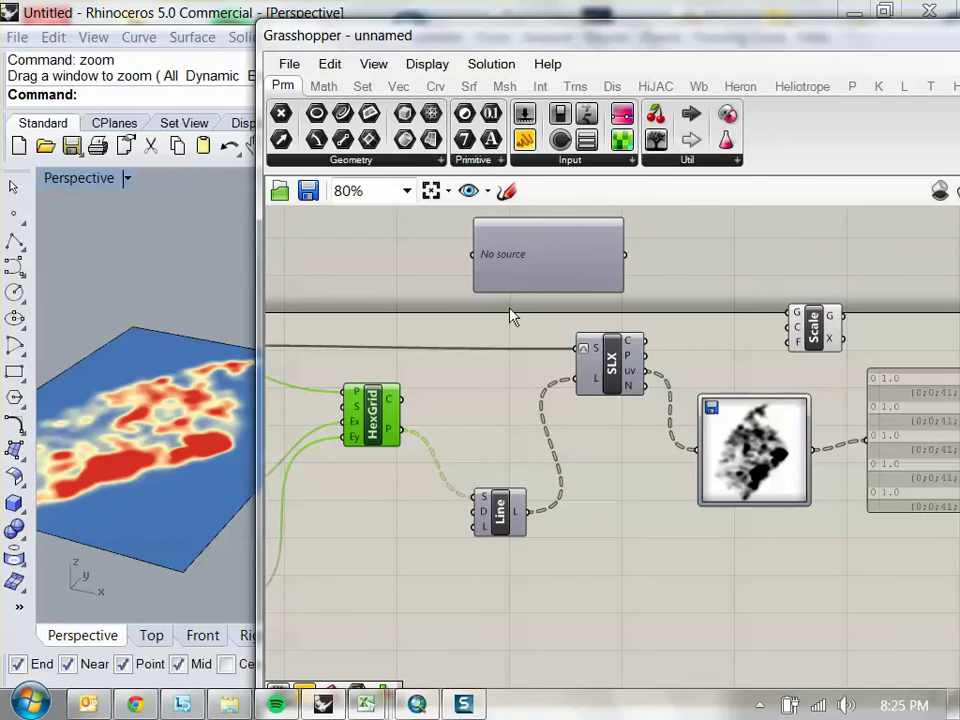
{"action": "left_click_drag", "start_coordinate": [407, 403], "coordinate": [472, 256]}
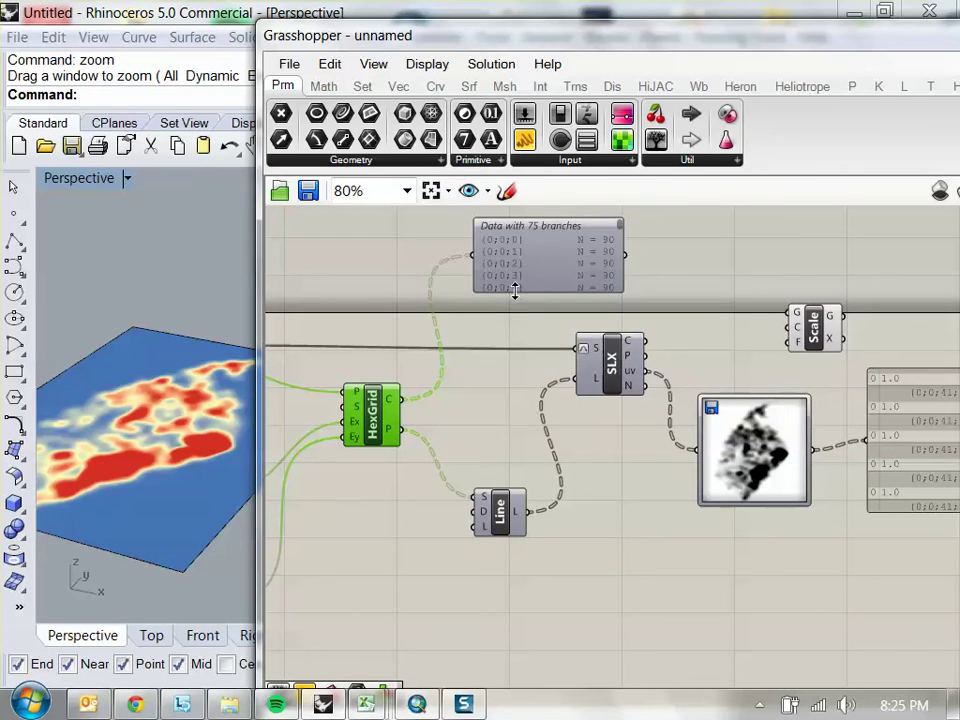
Enlarge the Param Viewer and position it clear of the SLX component
{"action": "left_click_drag", "start_coordinate": [514, 293], "coordinate": [507, 368]}
{"action": "left_click_drag", "start_coordinate": [529, 300], "coordinate": [517, 265]}
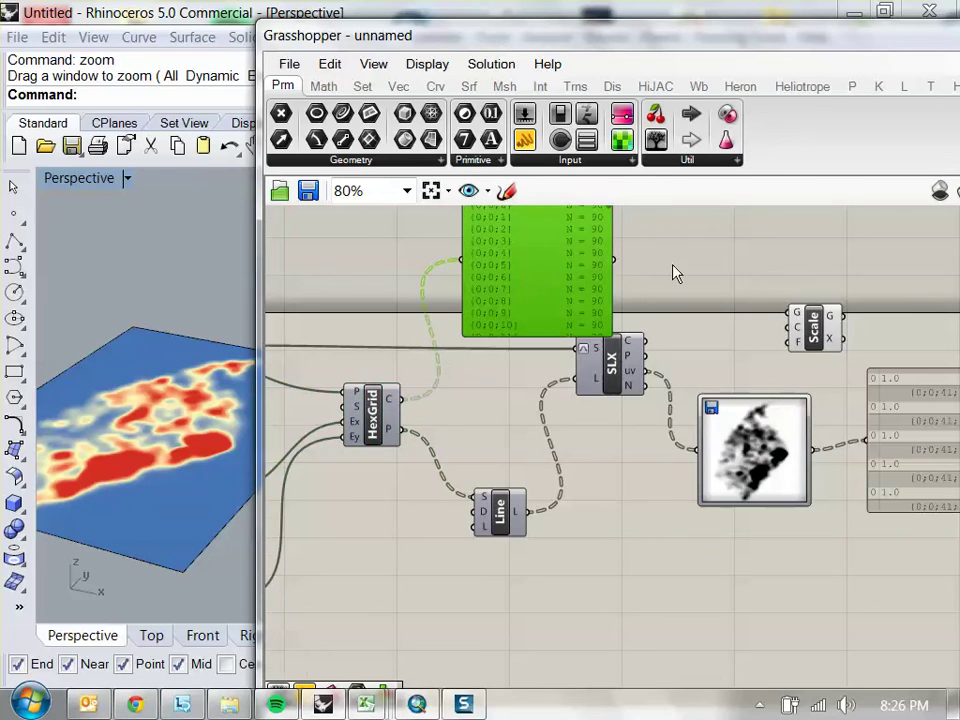
{"action": "left_click_drag", "start_coordinate": [671, 265], "coordinate": [563, 317]}
{"action": "left_click_drag", "start_coordinate": [831, 490], "coordinate": [835, 445]}
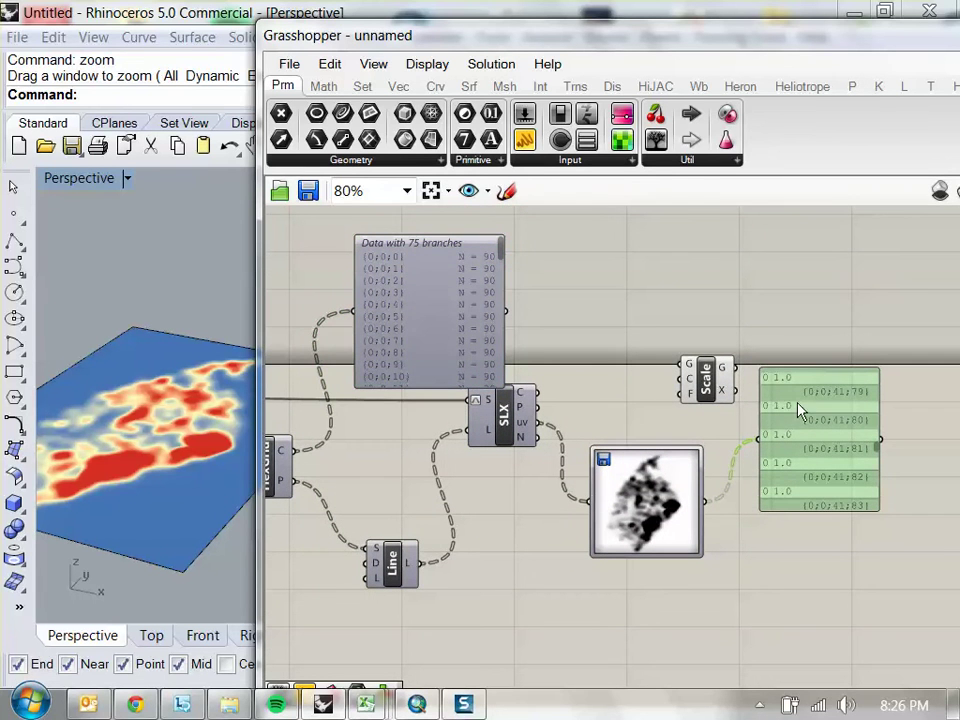
{"action": "left_click_drag", "start_coordinate": [466, 321], "coordinate": [536, 289]}
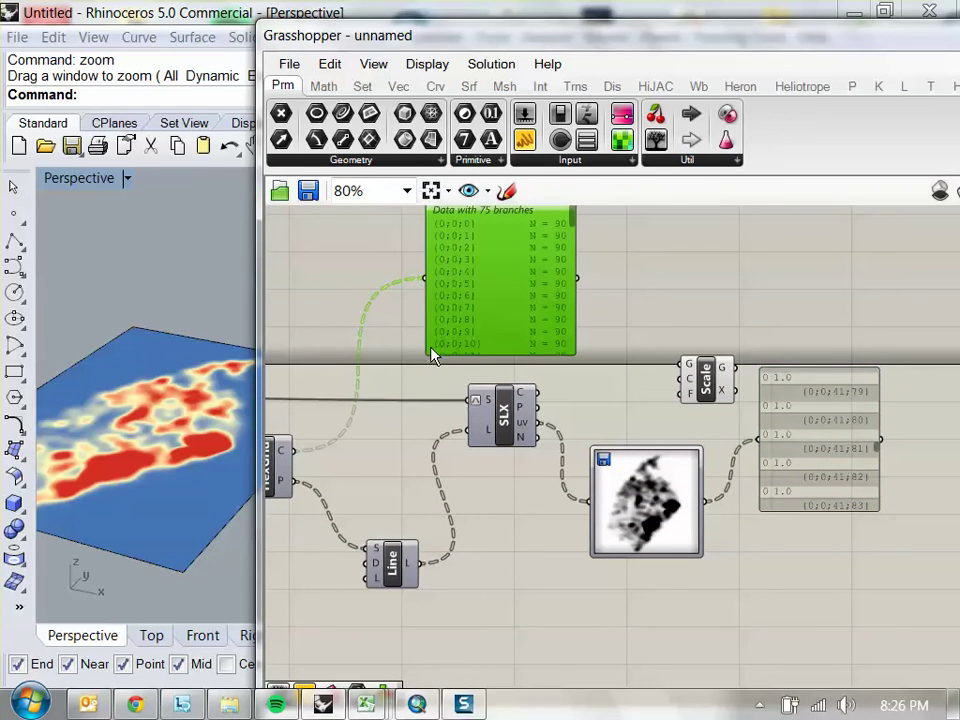
Add a Graft Tree component between the HexGrid's Cells (C) output and the Param Viewer
{"action": "left_click", "coordinate": [326, 343]}
{"action": "double_click", "coordinate": [326, 343]}
{"action": "type", "text": "gra"}
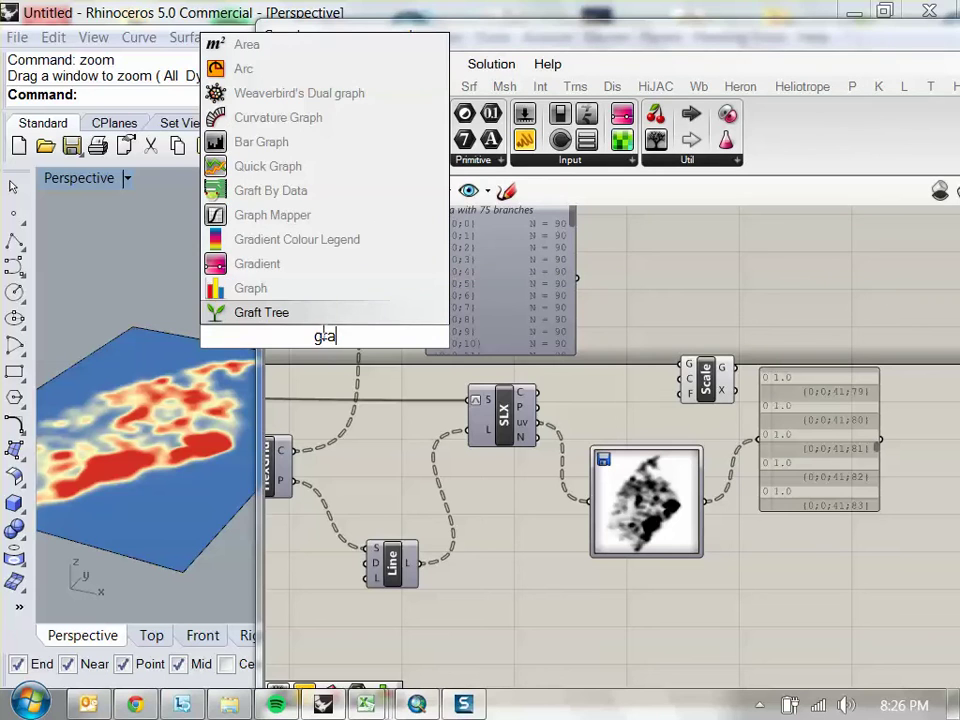
{"action": "left_click", "coordinate": [323, 314]}
{"action": "left_click_drag", "start_coordinate": [296, 451], "coordinate": [300, 336]}
{"action": "left_click_drag", "start_coordinate": [358, 340], "coordinate": [424, 278]}
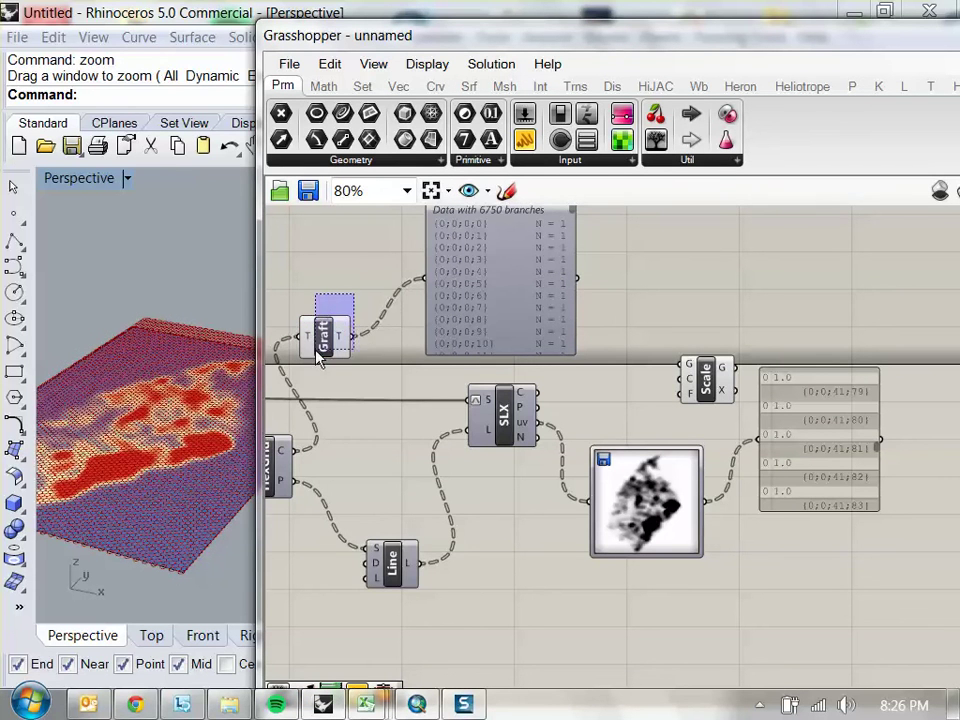
Turn off the preview of the Graft component
{"action": "left_click", "coordinate": [322, 337]}
{"action": "right_click", "coordinate": [365, 312]}
{"action": "left_click", "coordinate": [365, 312]}
Add a second Param Viewer for the Image Sampler's output and set it beside the first to compare tree structures
{"action": "left_click_drag", "start_coordinate": [502, 322], "coordinate": [575, 390]}
{"action": "left_click_drag", "start_coordinate": [656, 141], "coordinate": [789, 245]}
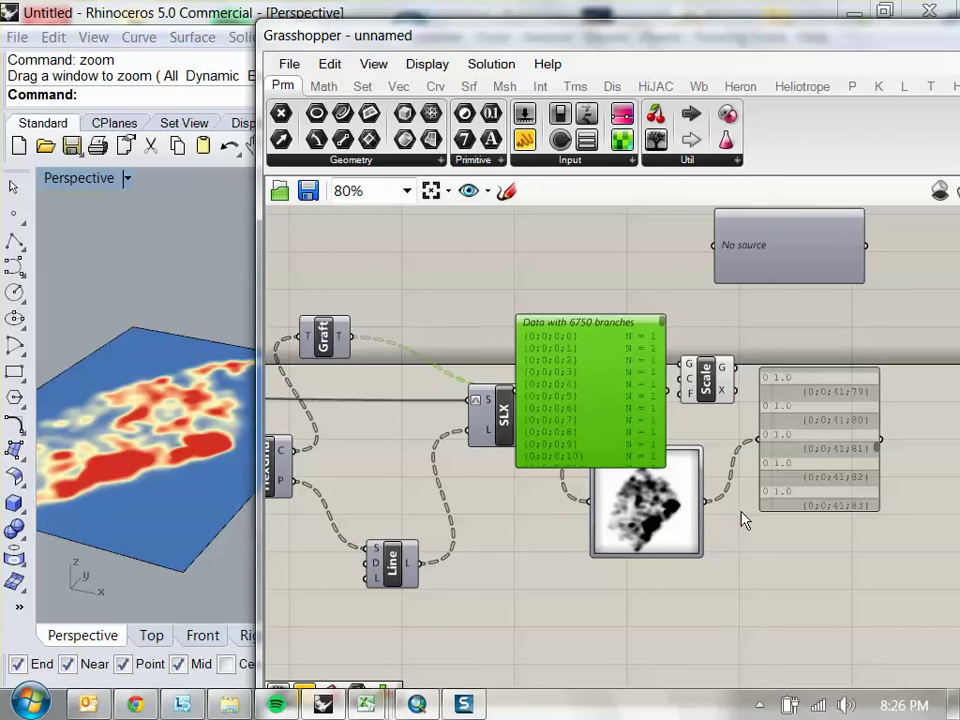
{"action": "left_click_drag", "start_coordinate": [707, 505], "coordinate": [729, 369]}
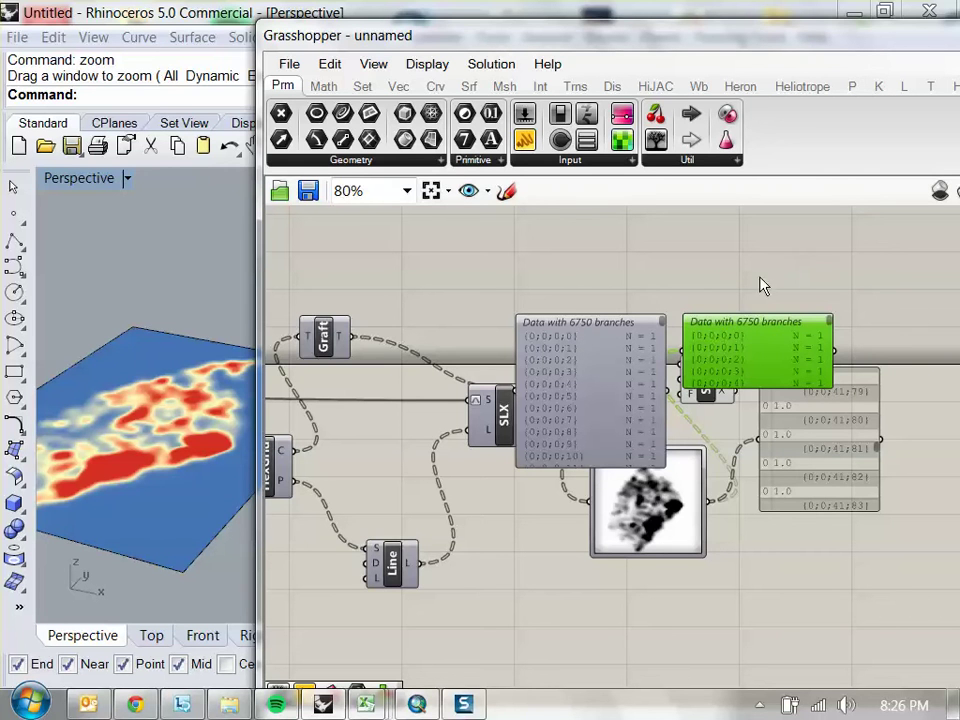
{"action": "left_click_drag", "start_coordinate": [628, 321], "coordinate": [635, 226]}
{"action": "left_click_drag", "start_coordinate": [745, 321], "coordinate": [779, 208]}
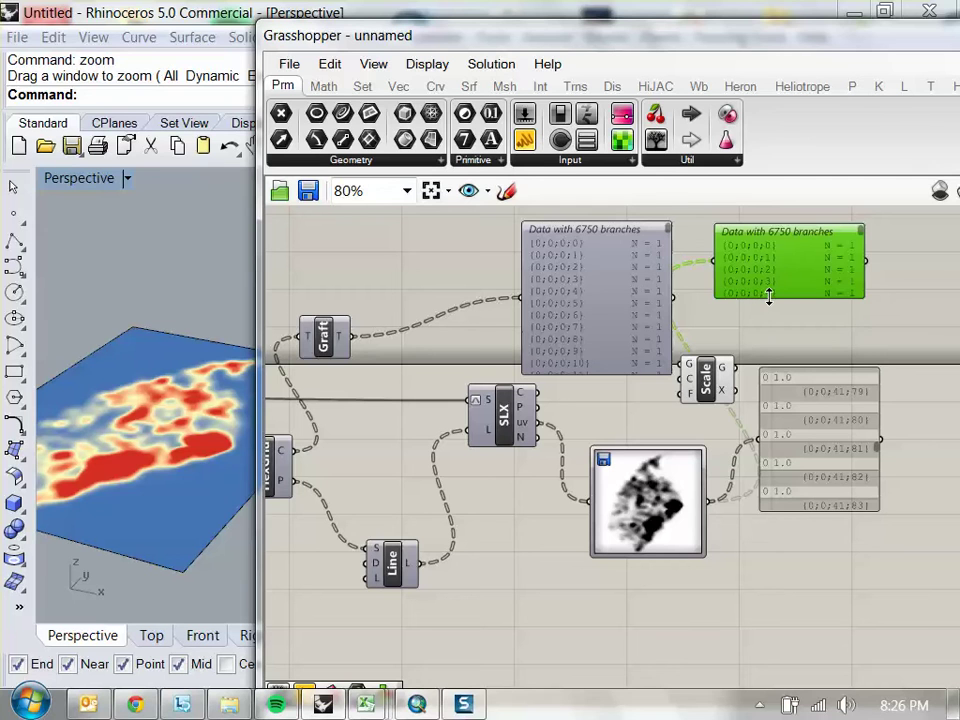
{"action": "left_click_drag", "start_coordinate": [778, 316], "coordinate": [655, 281]}
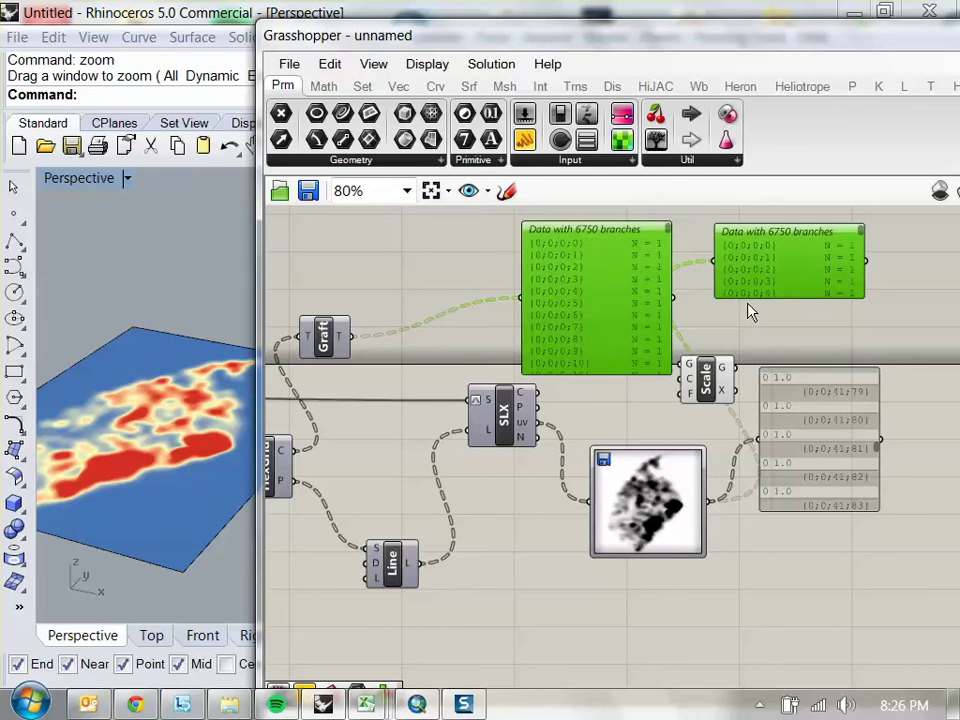
Move the value panel down beside the Image Sampler and delete both Param Viewers
{"action": "left_click_drag", "start_coordinate": [813, 401], "coordinate": [826, 487]}
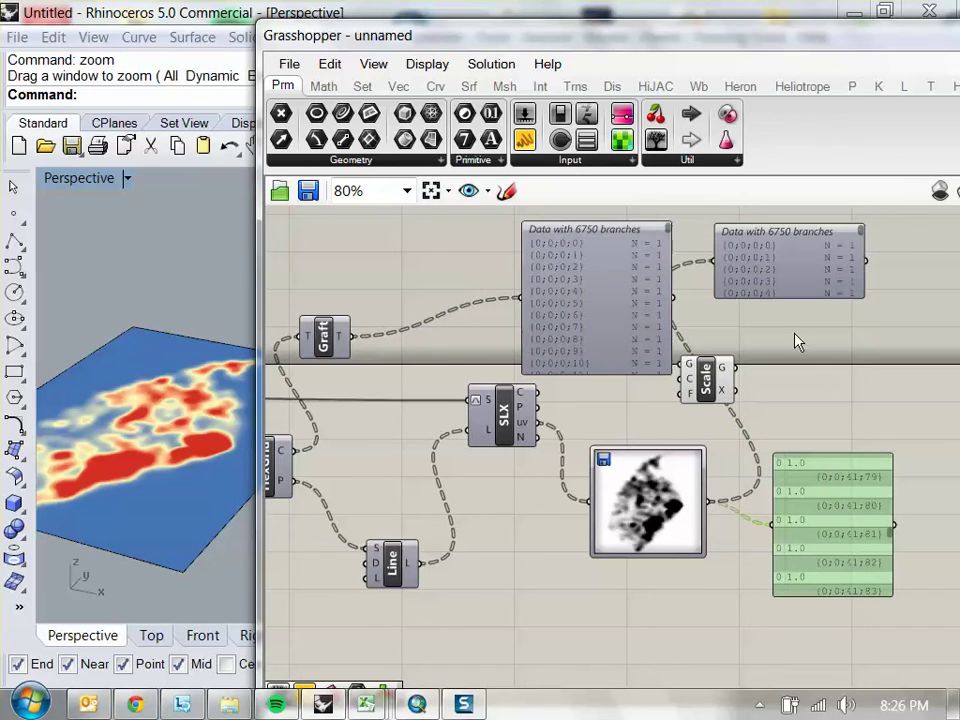
{"action": "left_click_drag", "start_coordinate": [774, 296], "coordinate": [650, 280]}
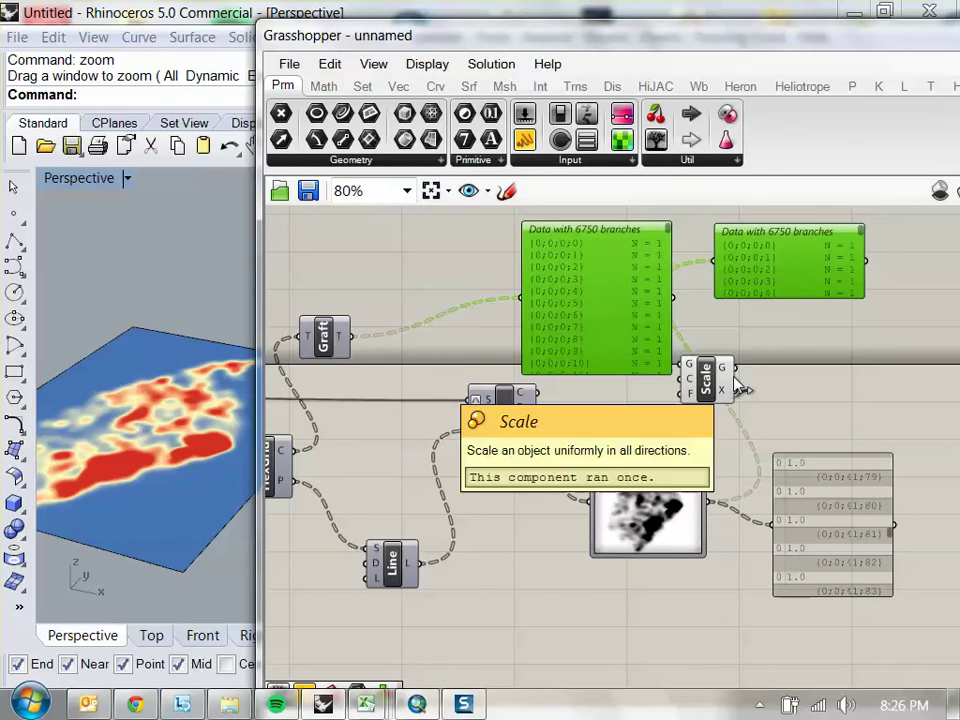
{"action": "key", "text": "Delete"}
Move the Graft component above the SLX and connect its output to the Scale's Geometry (G) input
{"action": "left_click_drag", "start_coordinate": [330, 337], "coordinate": [500, 293]}
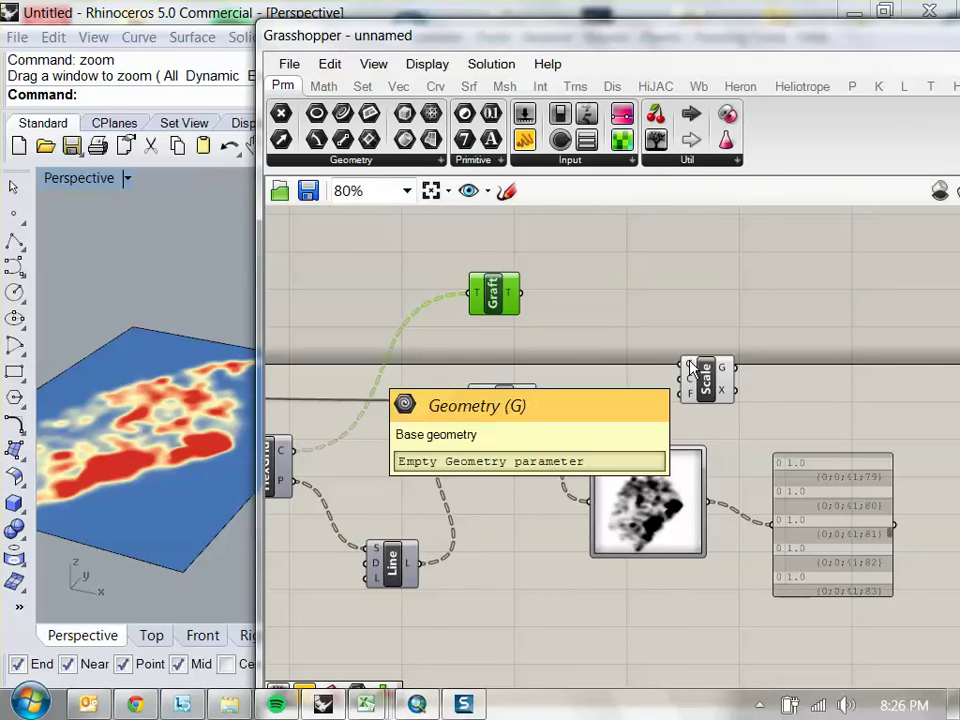
{"action": "left_click_drag", "start_coordinate": [522, 293], "coordinate": [718, 381]}
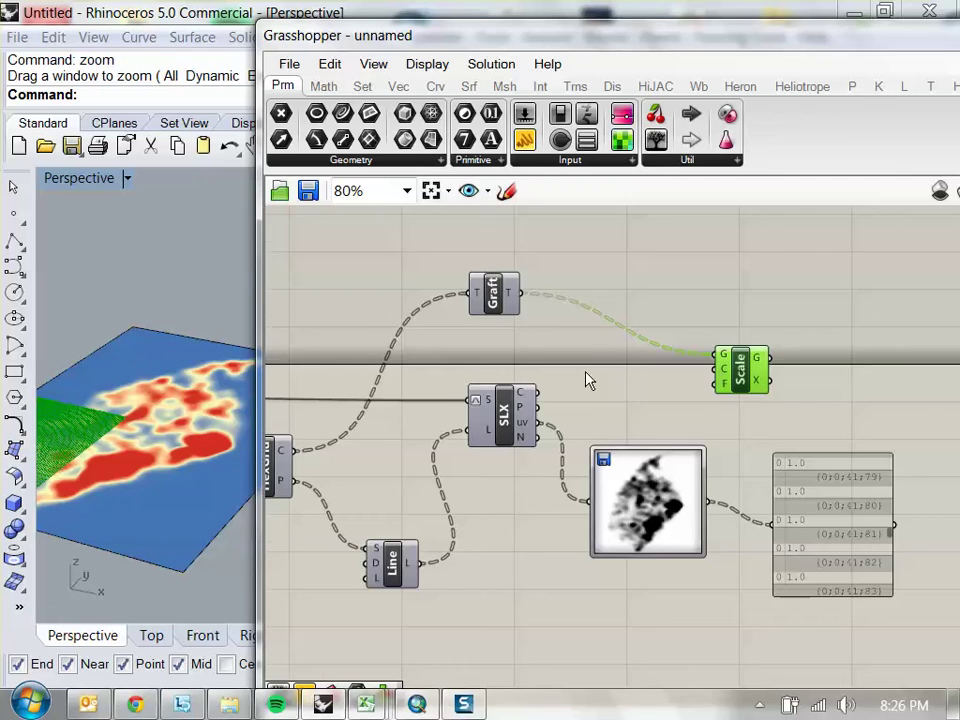
{"action": "left_click_drag", "start_coordinate": [585, 379], "coordinate": [676, 362]}
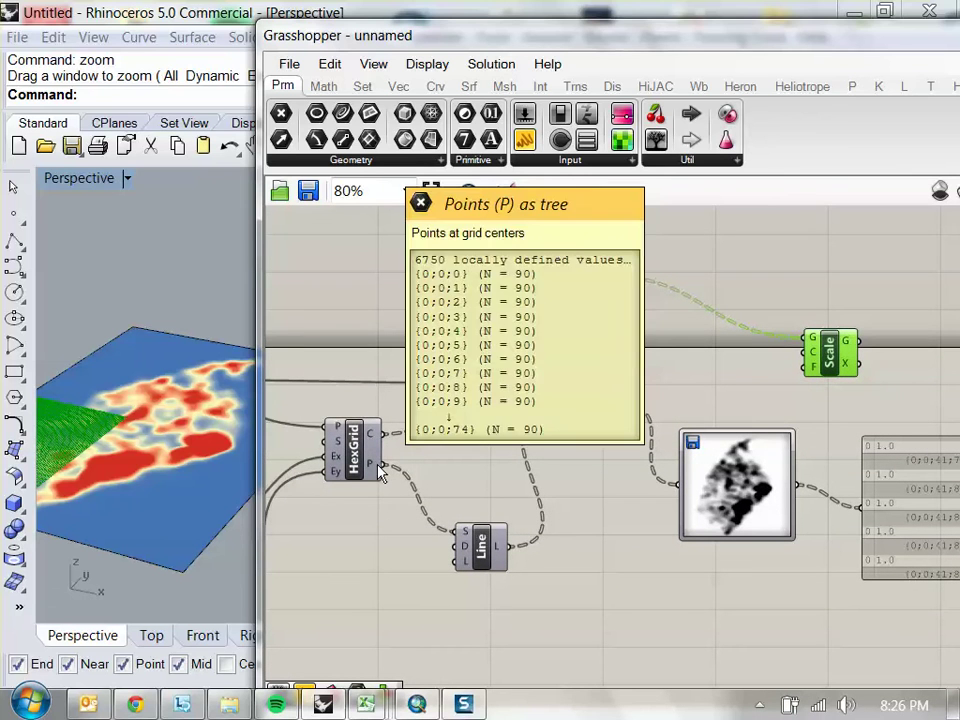
{"action": "double_click", "coordinate": [463, 445]}
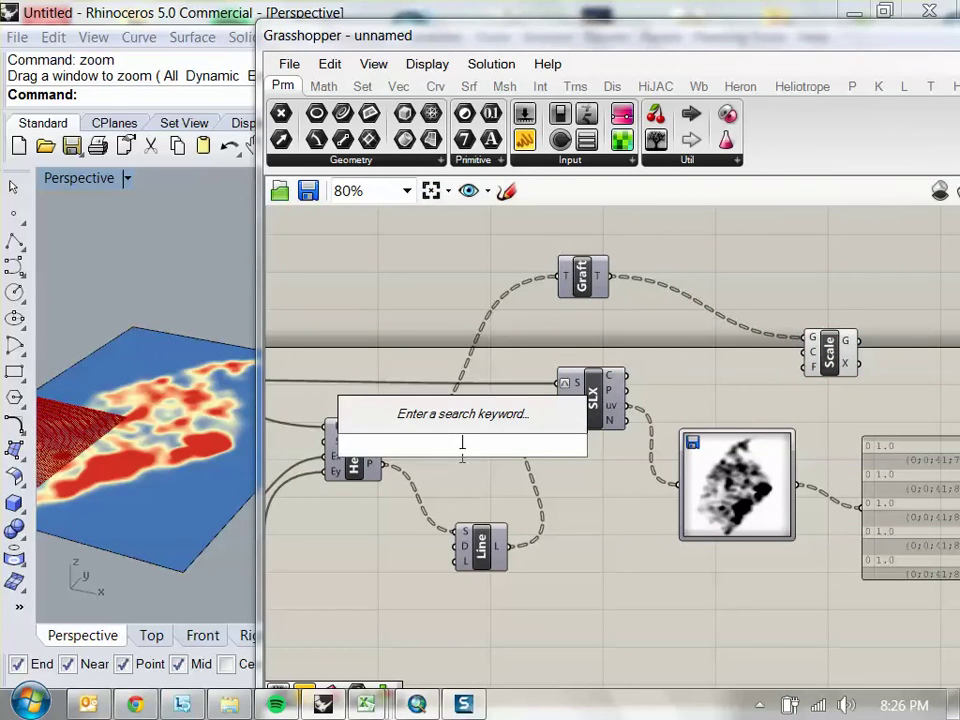
{"action": "left_click", "coordinate": [485, 470]}
Graft the Scale's center (C) input and connect the HexGrid's Points (P) output to it
{"action": "right_click", "coordinate": [825, 360]}
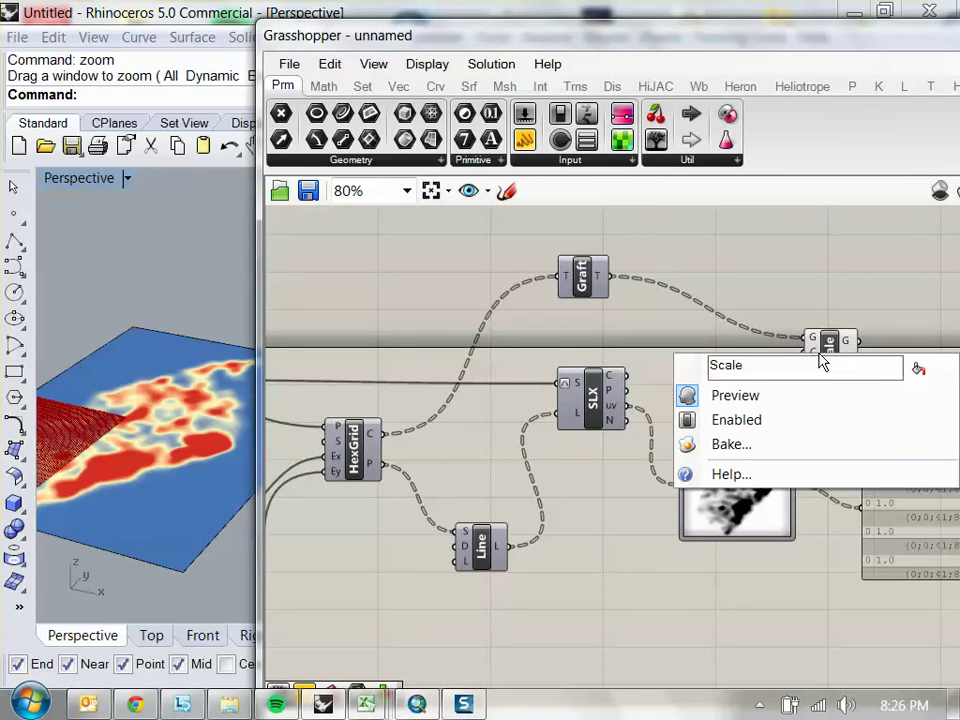
{"action": "scroll", "coordinate": [822, 345], "scroll_direction": "up", "scroll_amount": 5}
{"action": "right_click", "coordinate": [795, 358]}
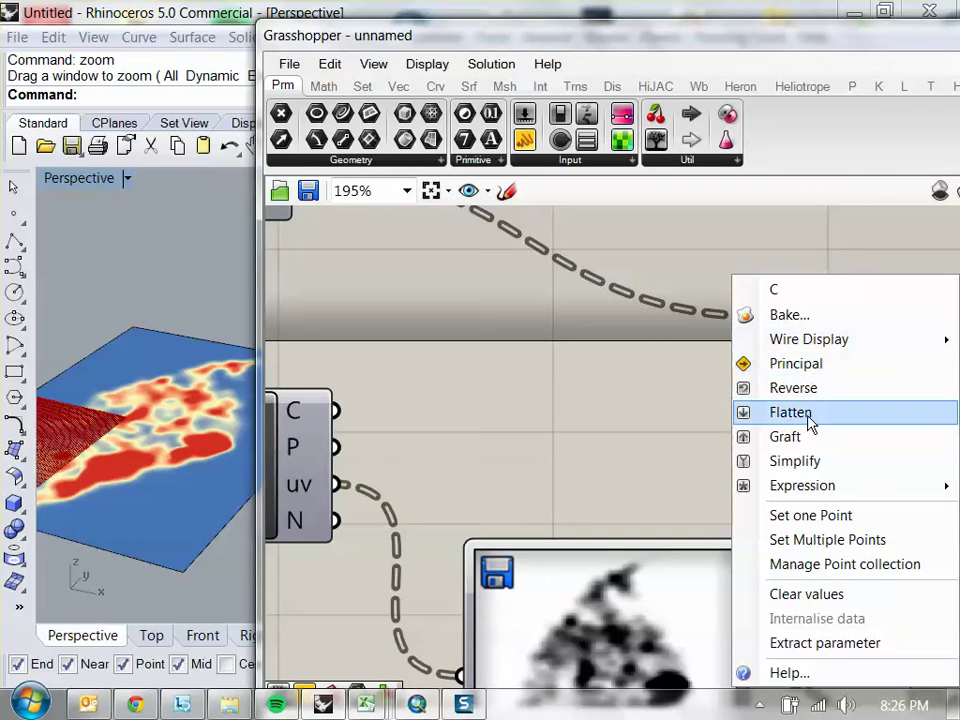
{"action": "left_click", "coordinate": [804, 437]}
{"action": "scroll", "coordinate": [730, 408], "scroll_direction": "down", "scroll_amount": 5}
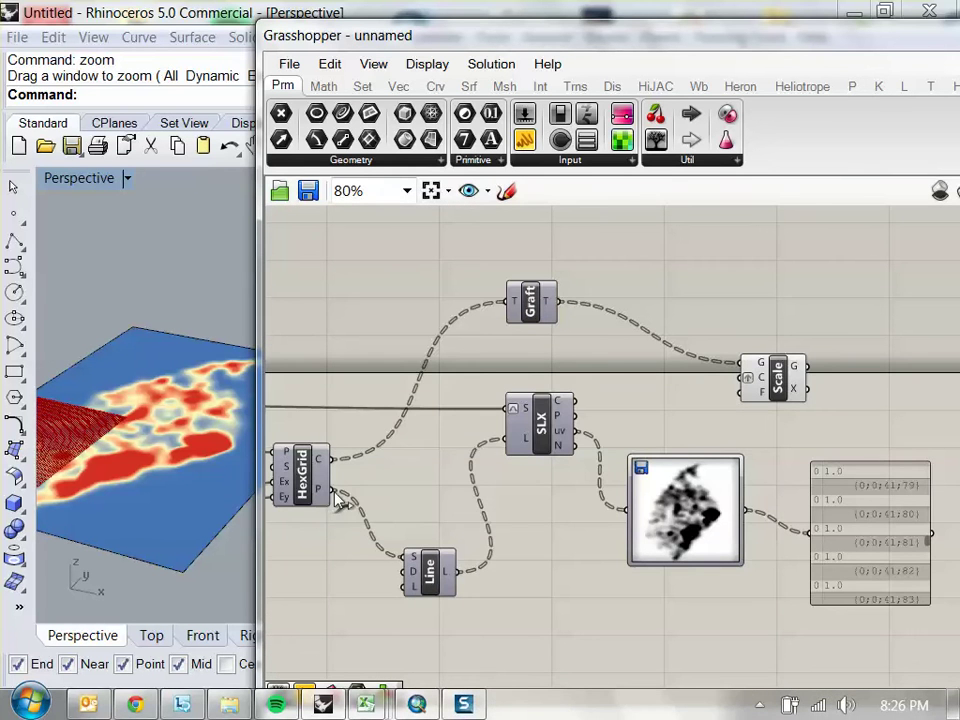
{"action": "left_click_drag", "start_coordinate": [334, 490], "coordinate": [824, 338]}
{"action": "left_click", "coordinate": [803, 486]}
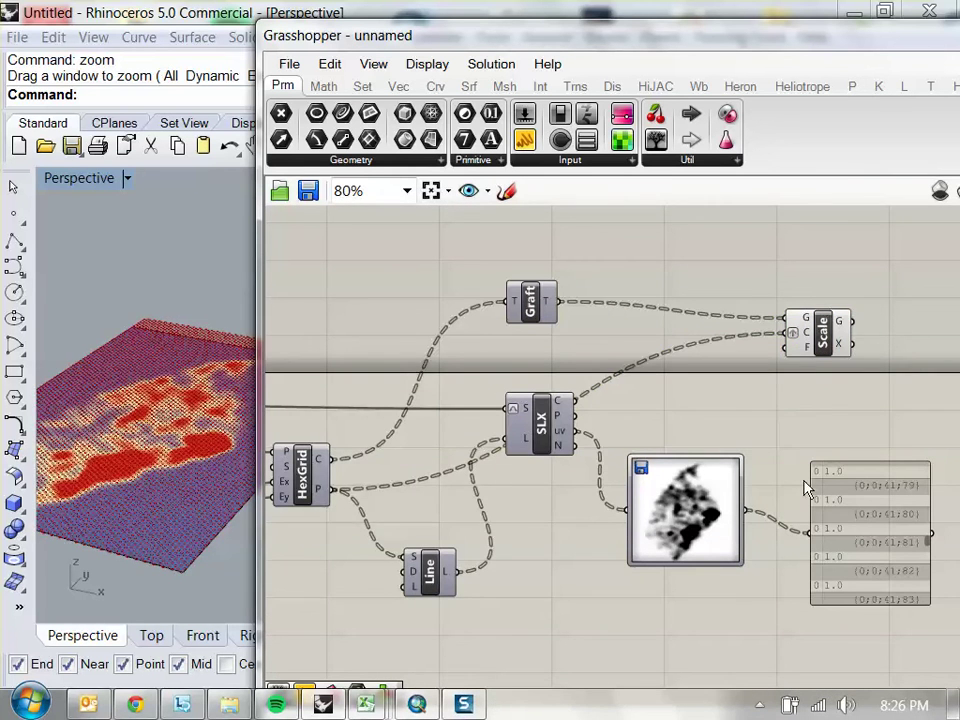
Connect the Image Sampler's output to the Scale's factor (F) input and move the value panel aside
{"action": "left_click_drag", "start_coordinate": [803, 486], "coordinate": [709, 478]}
{"action": "left_click_drag", "start_coordinate": [748, 514], "coordinate": [854, 450]}
{"action": "left_click_drag", "start_coordinate": [653, 502], "coordinate": [785, 293]}
Examine the scaled hexagonal cells over the heatmap in the Top viewport
{"action": "left_click", "coordinate": [729, 337]}
{"action": "left_click", "coordinate": [720, 418]}
{"action": "left_click", "coordinate": [493, 462]}
{"action": "left_click", "coordinate": [150, 636]}
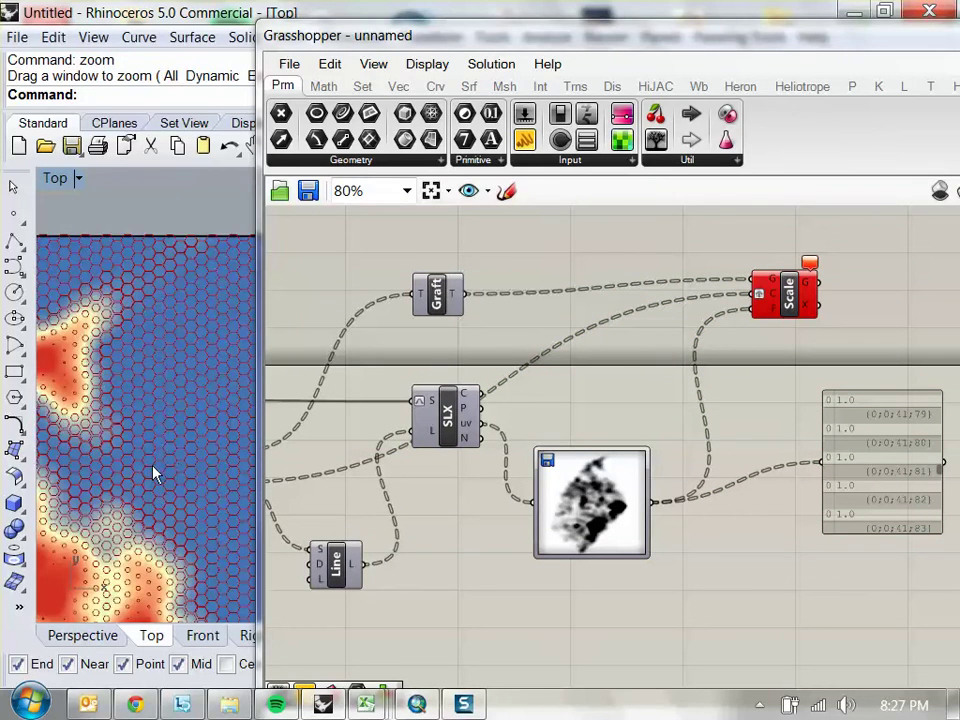
Move the Grasshopper window aside and hide the heatmap image surface in the Top viewport
{"action": "scroll", "coordinate": [152, 473], "scroll_direction": "down", "scroll_amount": 5}
{"action": "left_click_drag", "start_coordinate": [156, 444], "coordinate": [170, 370]}
{"action": "scroll", "coordinate": [120, 465], "scroll_direction": "up", "scroll_amount": 5}
{"action": "left_click_drag", "start_coordinate": [120, 462], "coordinate": [141, 419]}
{"action": "scroll", "coordinate": [132, 444], "scroll_direction": "down", "scroll_amount": 4}
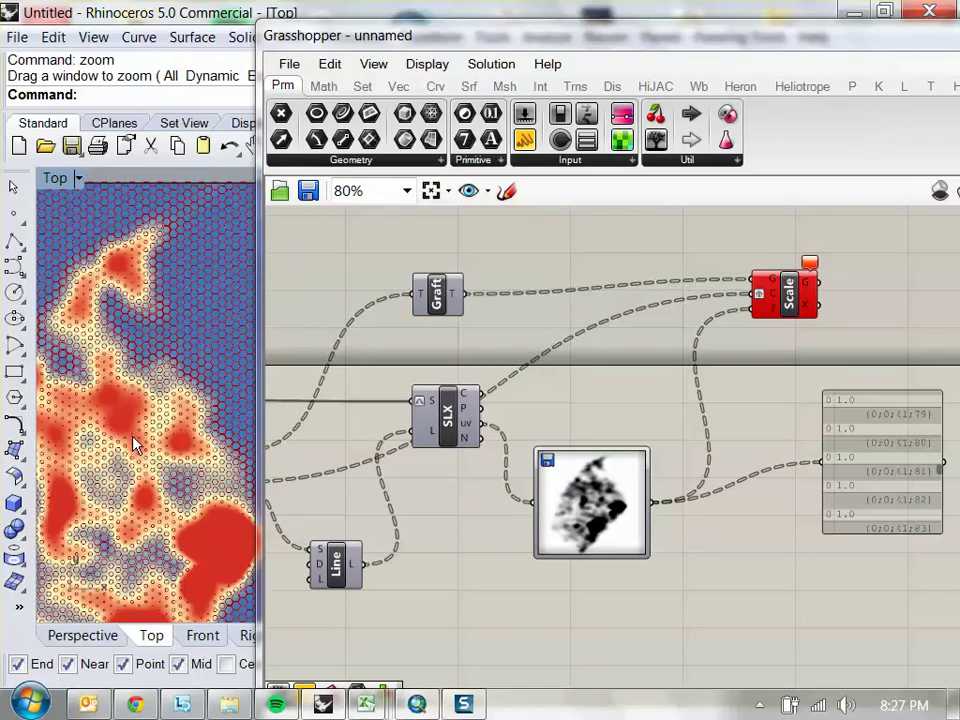
{"action": "left_click", "coordinate": [137, 445]}
{"action": "left_click_drag", "start_coordinate": [476, 34], "coordinate": [617, 38]}
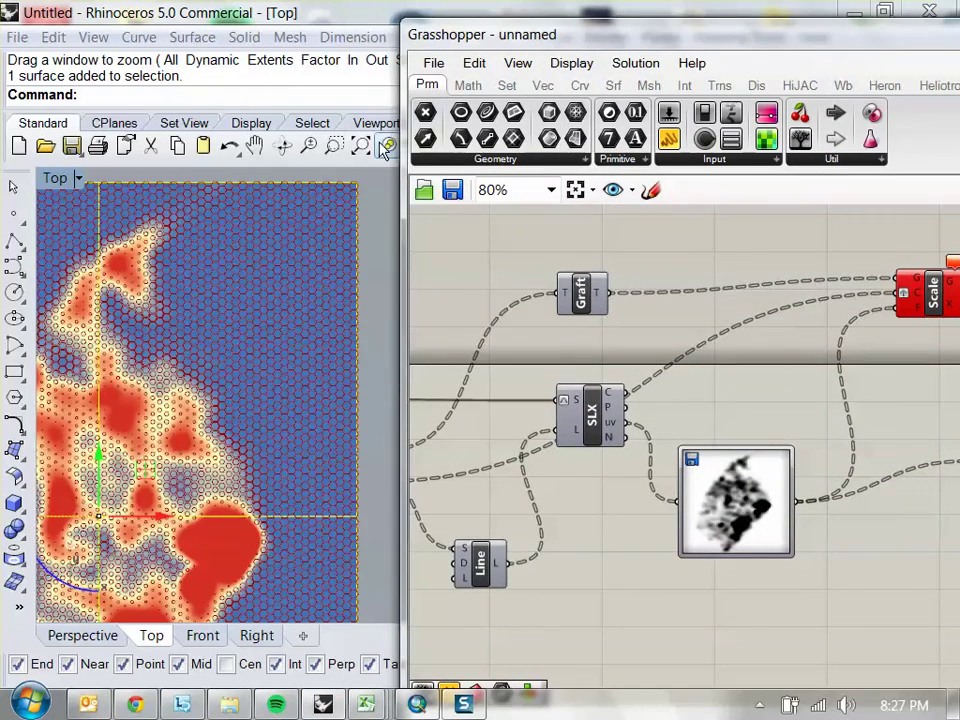
{"action": "left_click", "coordinate": [364, 222]}
{"action": "left_click_drag", "start_coordinate": [490, 35], "coordinate": [465, 226]}
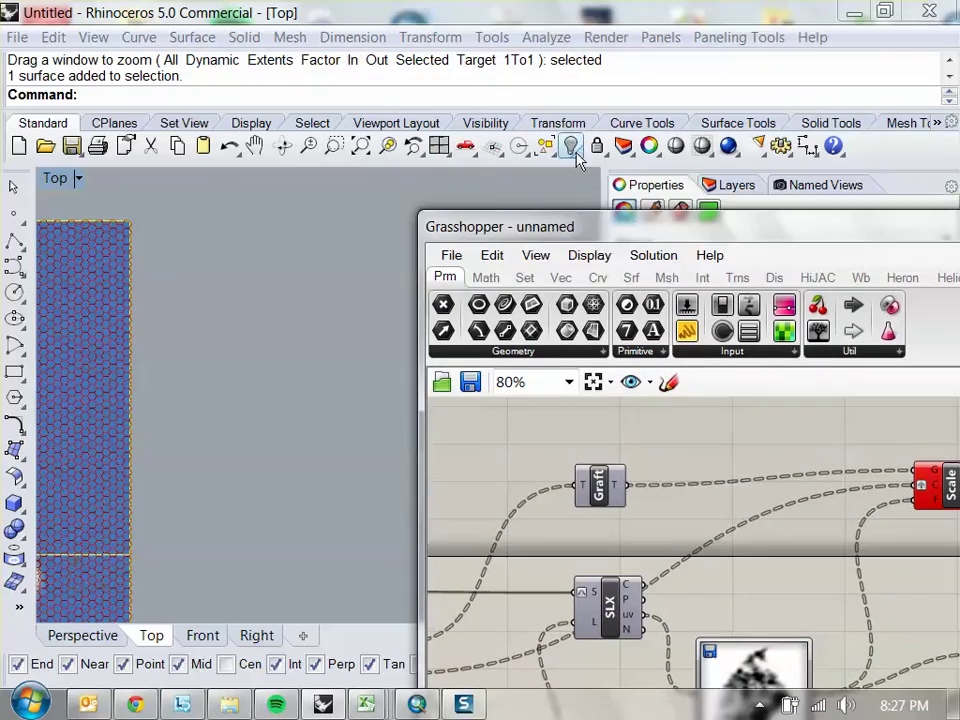
{"action": "left_click", "coordinate": [571, 146]}
Examine how the scaled hexagon sizes vary across the grid in the Top viewport without the heatmap
{"action": "scroll", "coordinate": [193, 425], "scroll_direction": "up", "scroll_amount": 3}
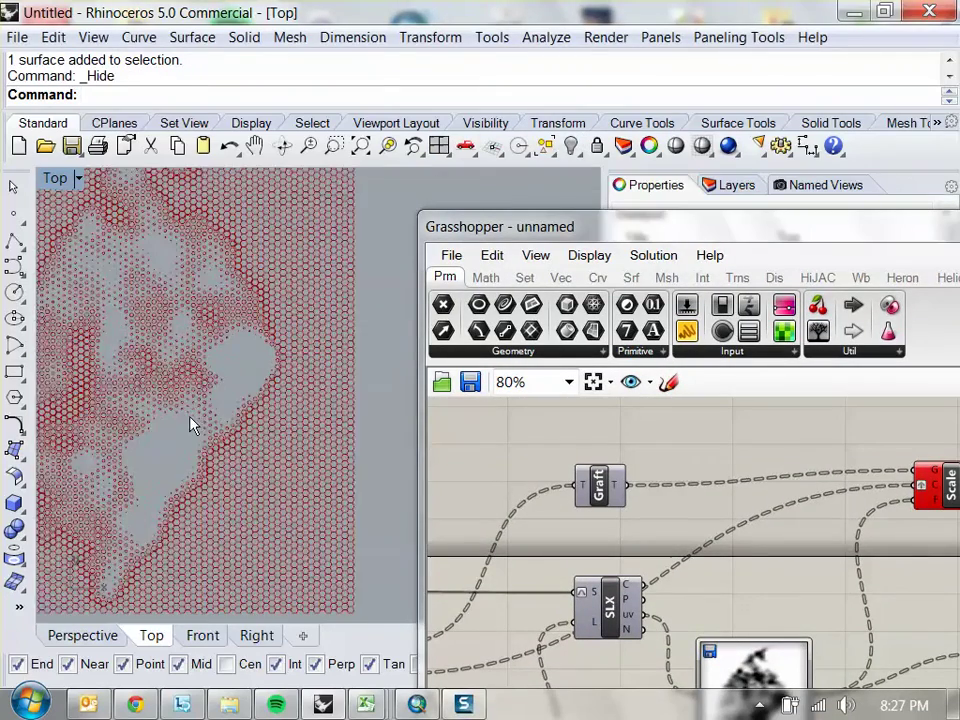
{"action": "left_click_drag", "start_coordinate": [190, 420], "coordinate": [256, 435]}
{"action": "left_click_drag", "start_coordinate": [554, 226], "coordinate": [531, 24]}
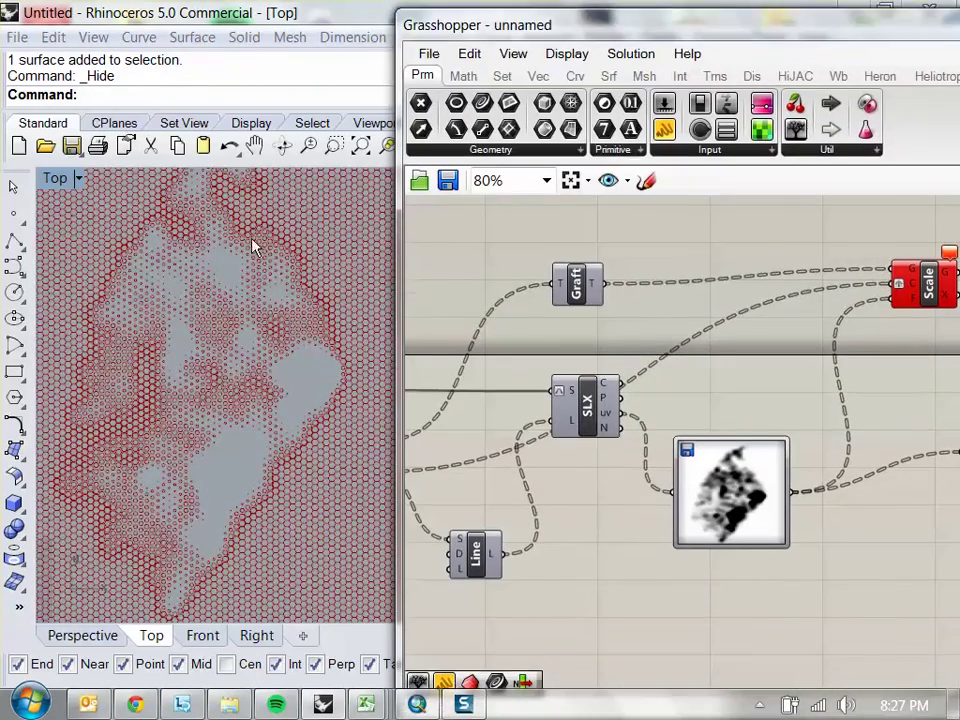
{"action": "left_click_drag", "start_coordinate": [211, 359], "coordinate": [193, 397]}
{"action": "scroll", "coordinate": [113, 430], "scroll_direction": "up", "scroll_amount": 5}
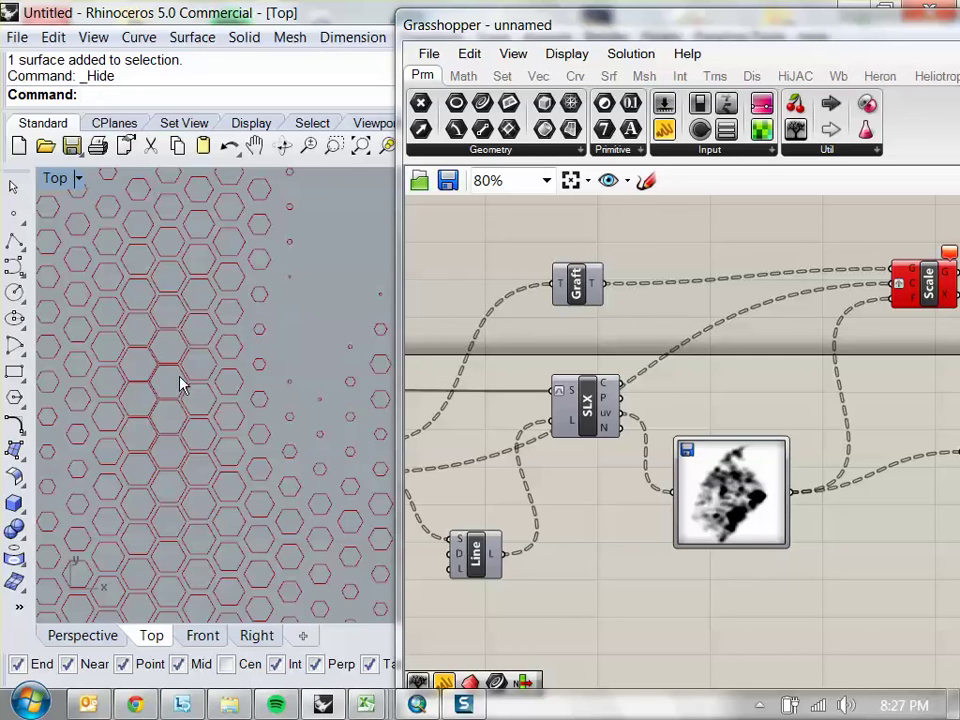
{"action": "scroll", "coordinate": [253, 413], "scroll_direction": "down", "scroll_amount": 5}
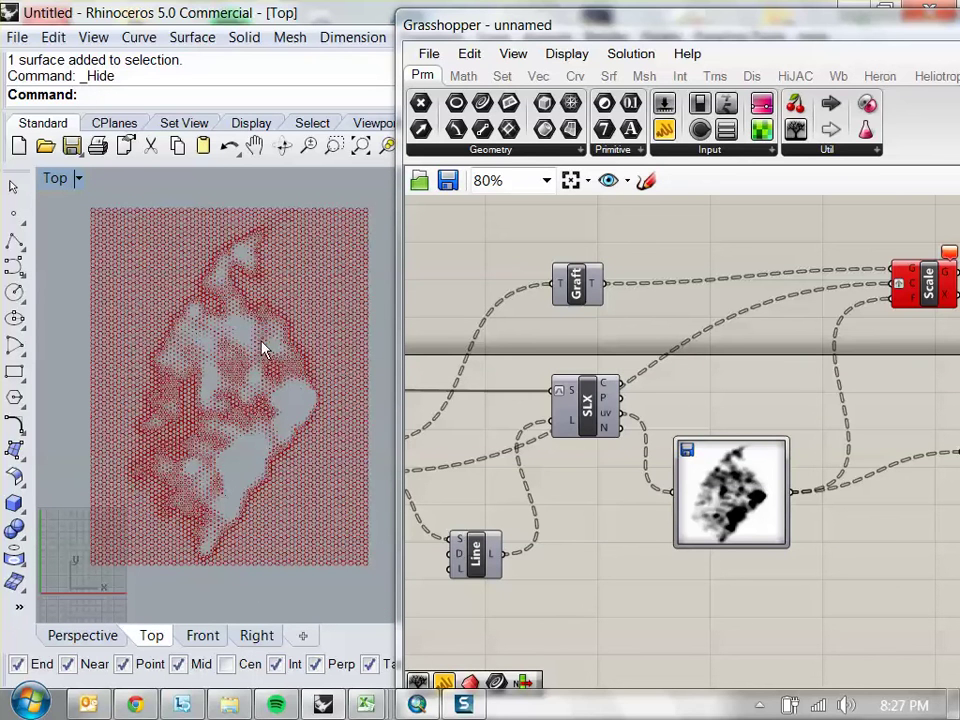
{"action": "left_click_drag", "start_coordinate": [363, 381], "coordinate": [324, 386]}
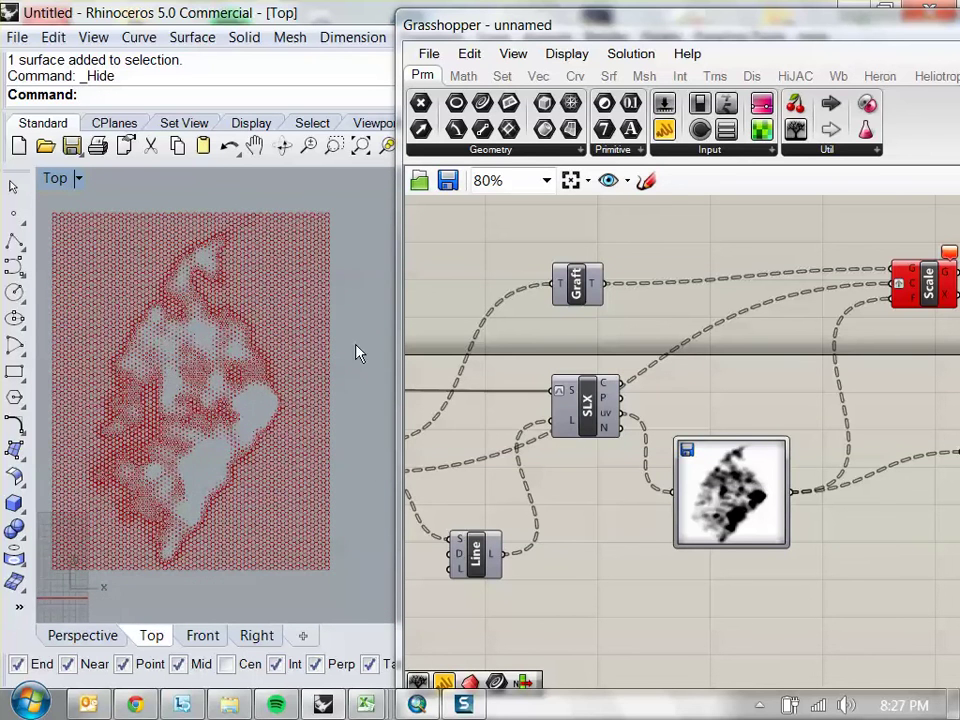
{"action": "left_click_drag", "start_coordinate": [736, 420], "coordinate": [604, 432]}
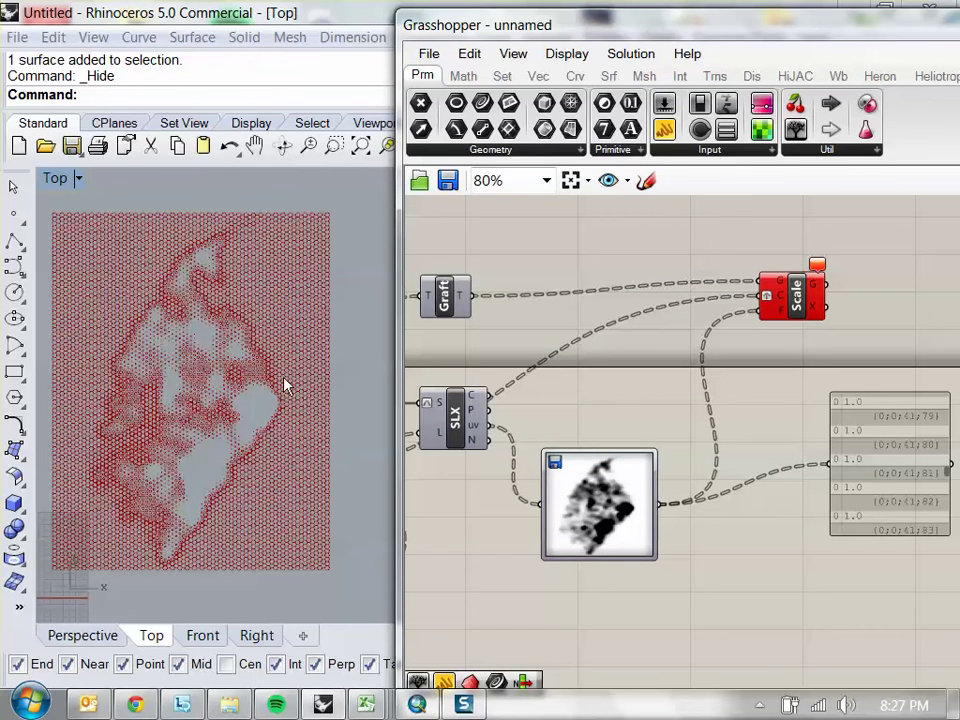
{"action": "left_click_drag", "start_coordinate": [286, 258], "coordinate": [276, 303]}
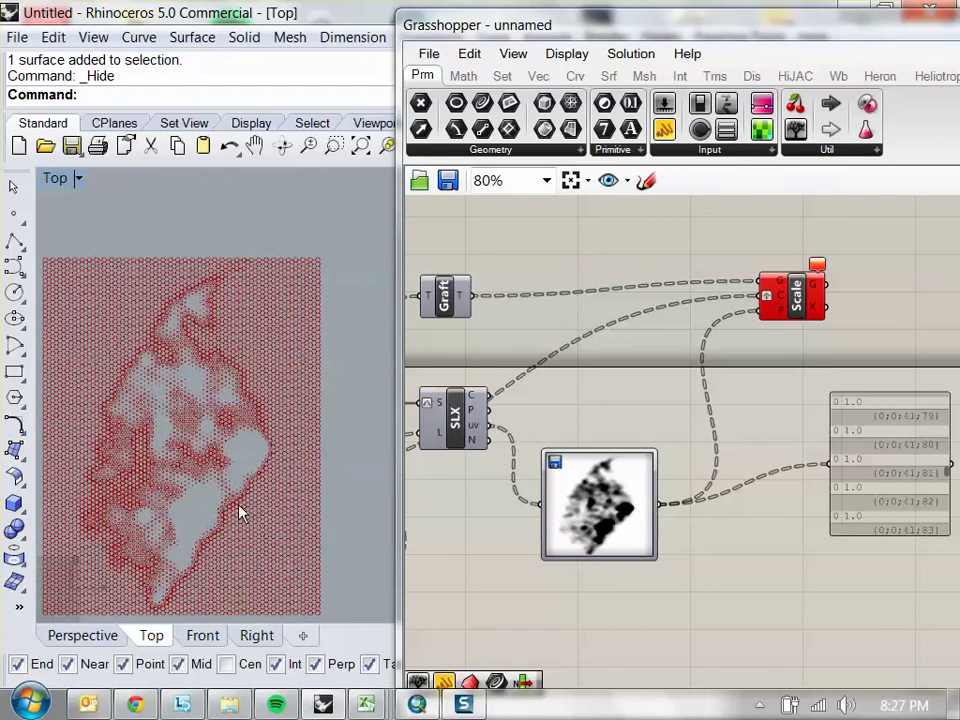
{"action": "left_click_drag", "start_coordinate": [240, 513], "coordinate": [283, 370]}
{"action": "left_click_drag", "start_coordinate": [311, 181], "coordinate": [306, 262]}
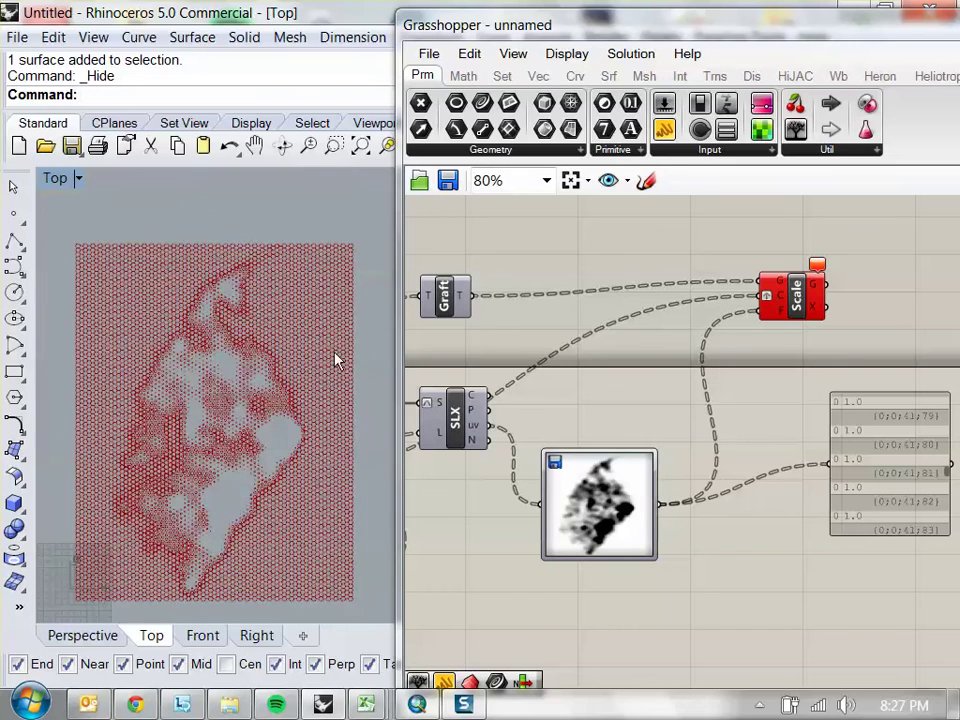
{"action": "scroll", "coordinate": [240, 470], "scroll_direction": "up", "scroll_amount": 5}
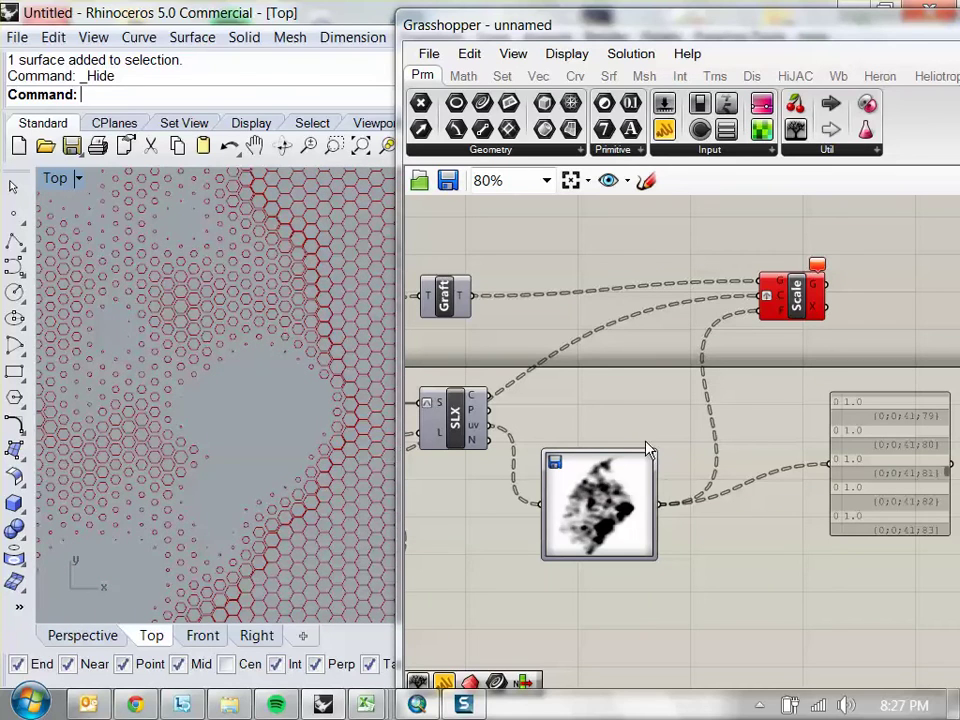
Move the Scale component and the value panel apart to free canvas space beside the Image Sampler
{"action": "left_click_drag", "start_coordinate": [831, 448], "coordinate": [714, 435]}
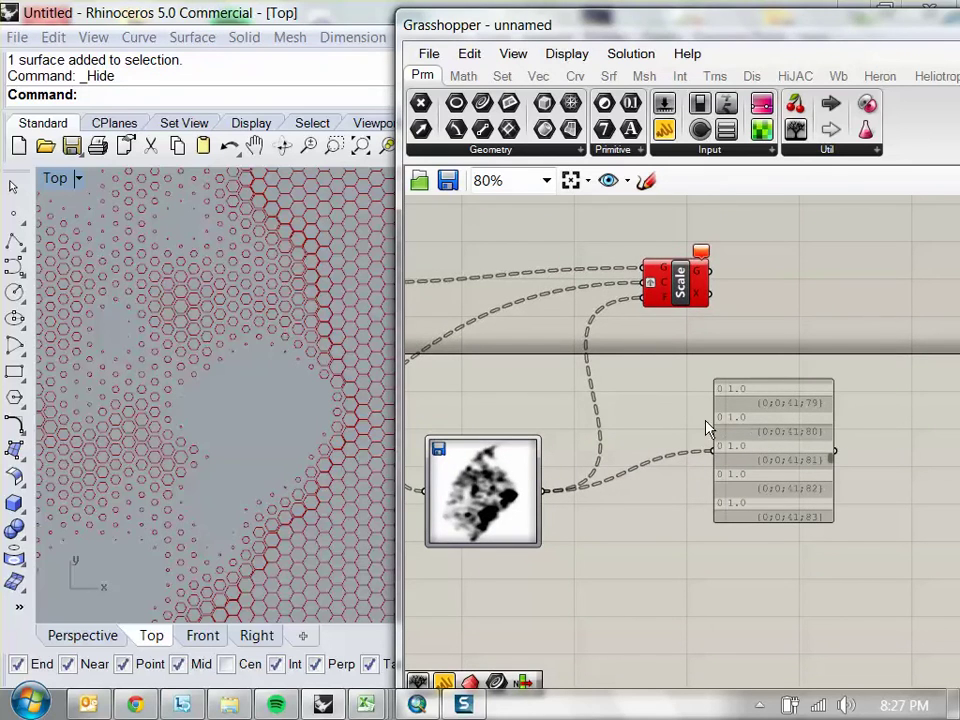
{"action": "left_click_drag", "start_coordinate": [672, 282], "coordinate": [739, 265]}
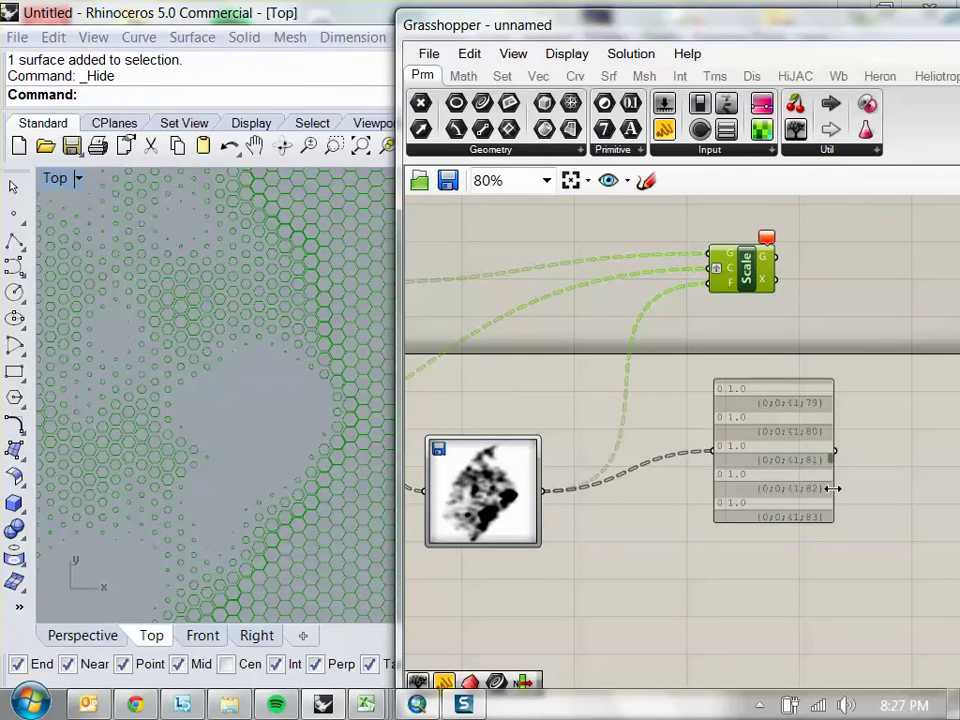
{"action": "left_click_drag", "start_coordinate": [750, 407], "coordinate": [793, 467]}
{"action": "left_click", "coordinate": [716, 457]}
Add a Remap Numbers component and connect the Image Sampler's output to its Value (V) input
{"action": "double_click", "coordinate": [682, 395]}
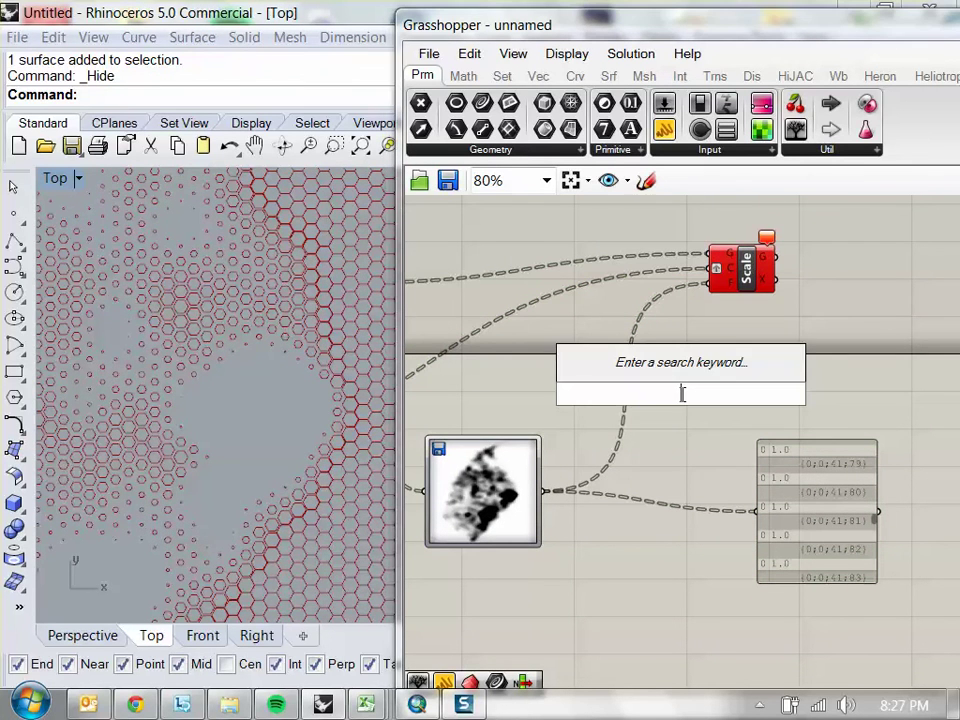
{"action": "type", "text": "remap"}
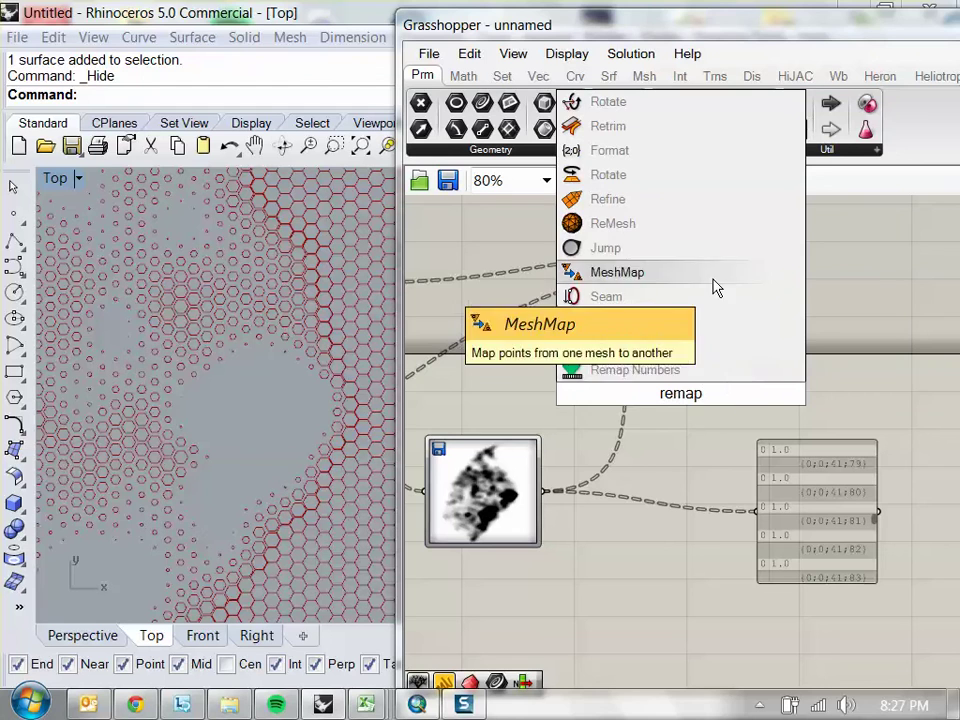
{"action": "left_click", "coordinate": [684, 370]}
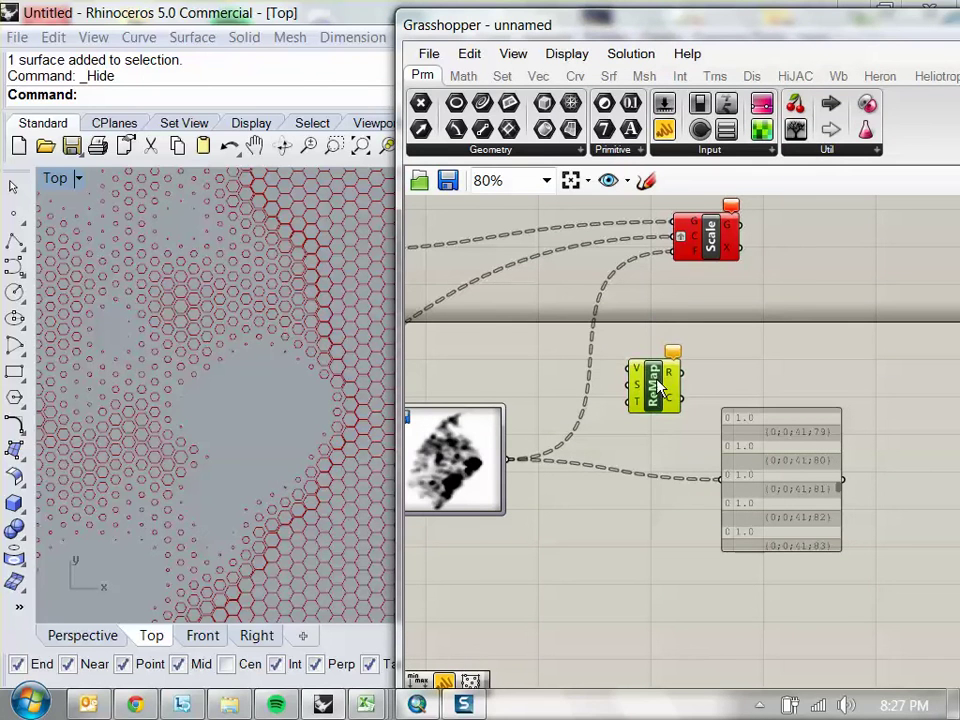
{"action": "left_click_drag", "start_coordinate": [508, 461], "coordinate": [690, 372]}
{"action": "left_click", "coordinate": [629, 549]}
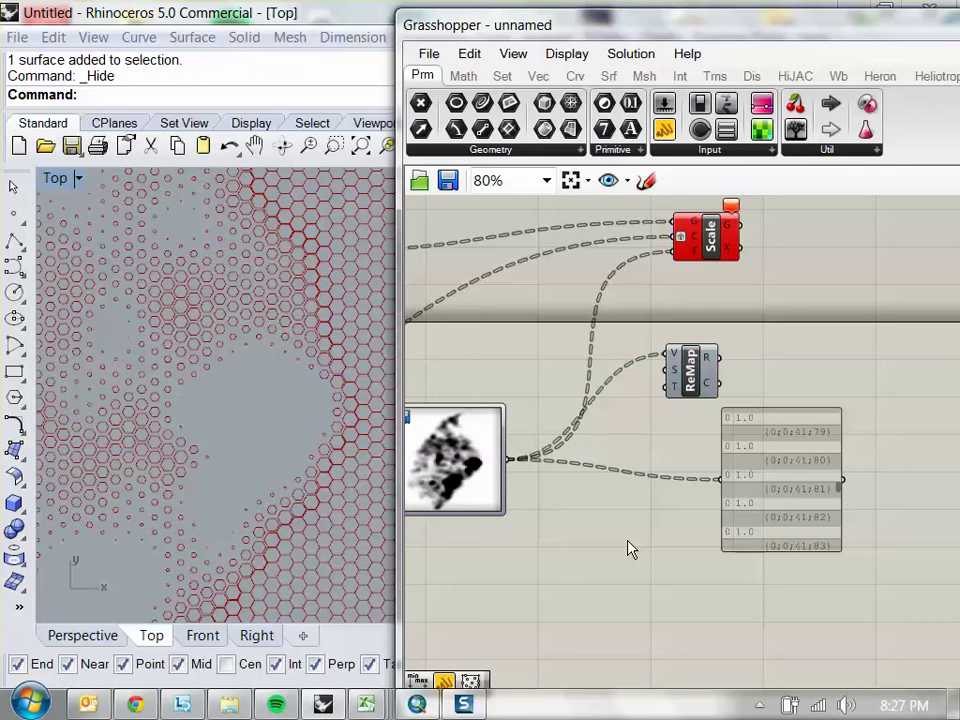
Add a Bounds component below the ReMap and space out the ReMap and the value panel
{"action": "double_click", "coordinate": [637, 549]}
{"action": "type", "text": "boundfs"}
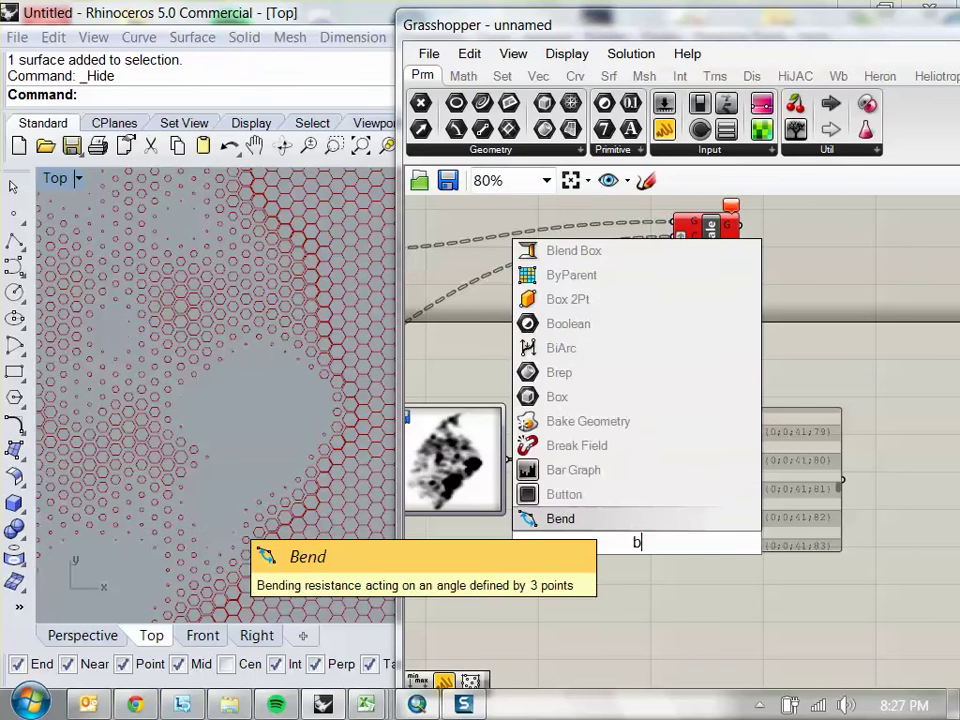
{"action": "key", "text": "BackSpace"}
{"action": "key", "text": "BackSpace"}
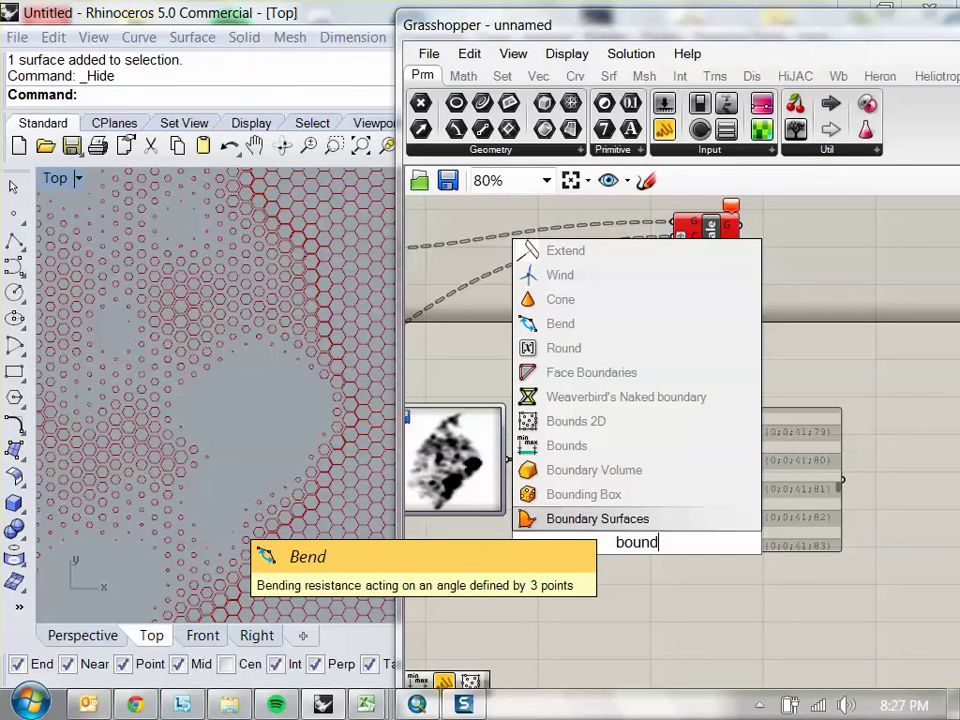
{"action": "type", "text": "s"}
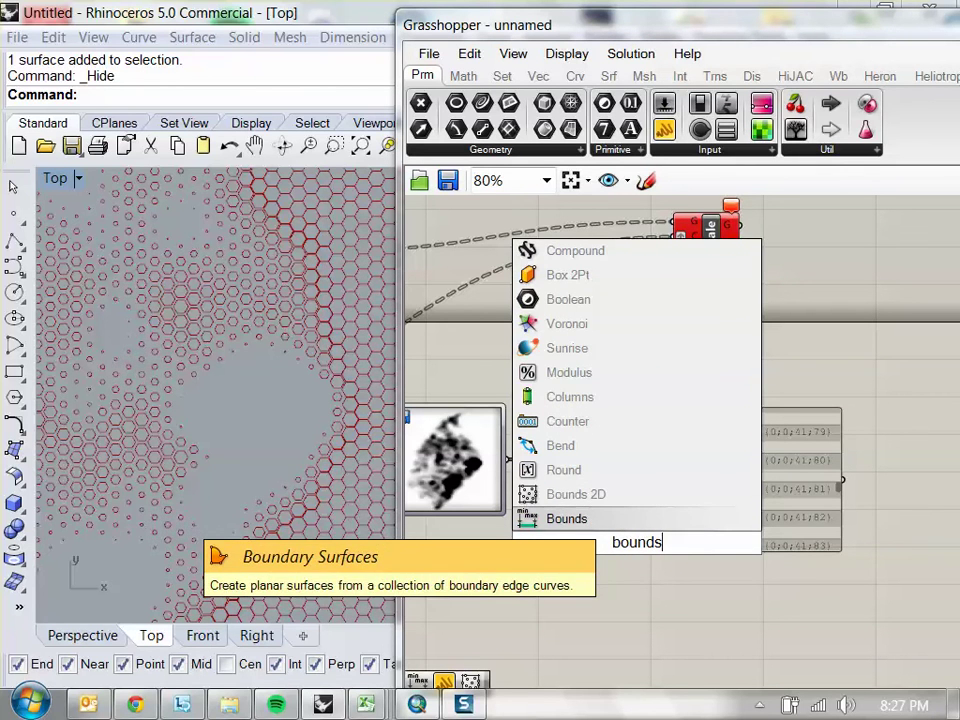
{"action": "left_click", "coordinate": [540, 520]}
{"action": "left_click_drag", "start_coordinate": [796, 502], "coordinate": [817, 502]}
{"action": "left_click_drag", "start_coordinate": [683, 363], "coordinate": [706, 359]}
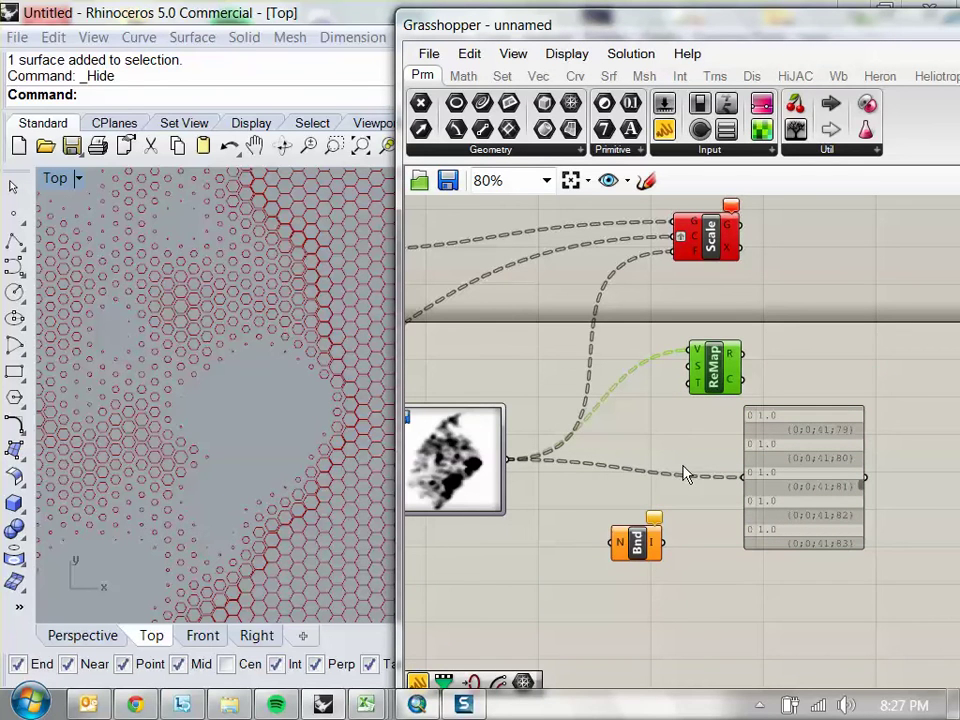
{"action": "left_click_drag", "start_coordinate": [640, 543], "coordinate": [634, 500]}
Connect the Image Sampler's output to the Bounds' Numbers (N) input and flatten that input
{"action": "scroll", "coordinate": [610, 438], "scroll_direction": "up", "scroll_amount": 3}
{"action": "scroll", "coordinate": [505, 505], "scroll_direction": "down", "scroll_amount": 1}
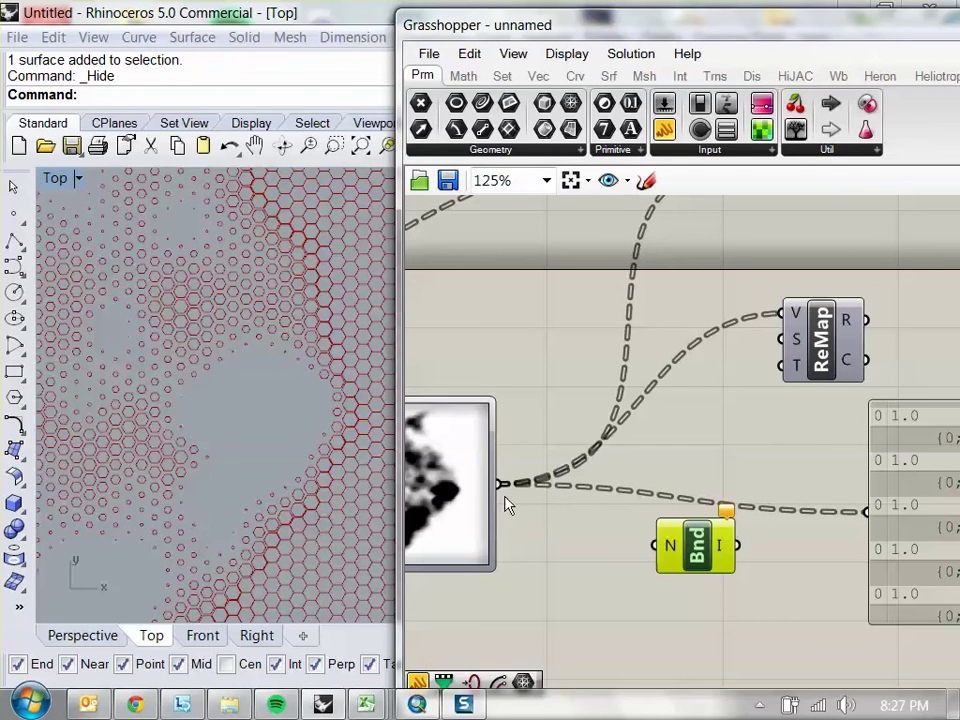
{"action": "left_click_drag", "start_coordinate": [505, 489], "coordinate": [657, 540]}
{"action": "mouse_move", "coordinate": [657, 541]}
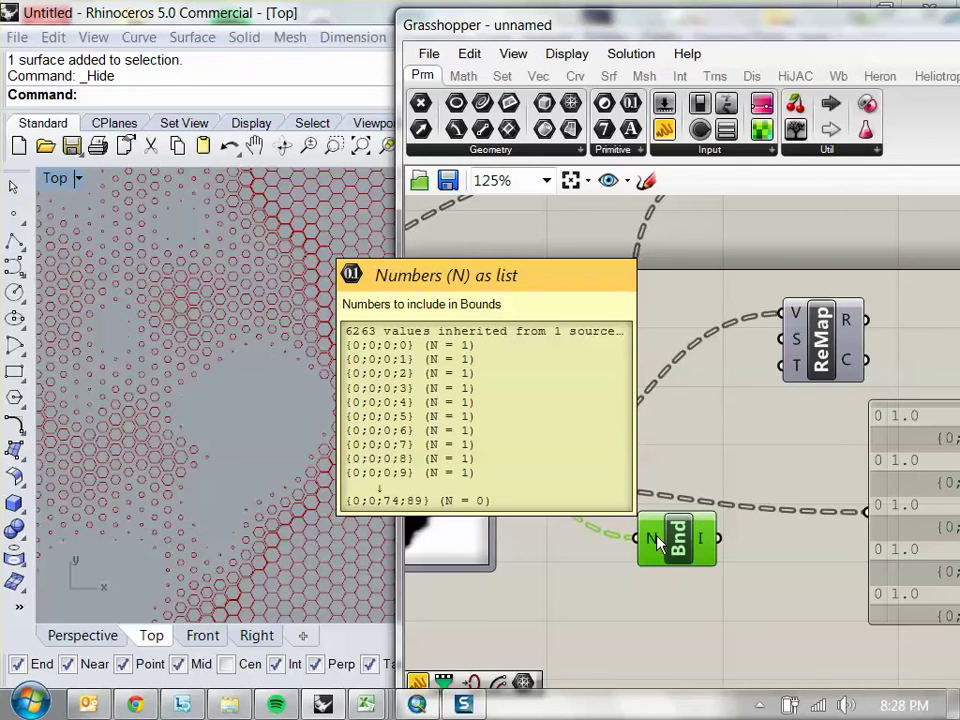
{"action": "left_click_drag", "start_coordinate": [466, 439], "coordinate": [548, 440]}
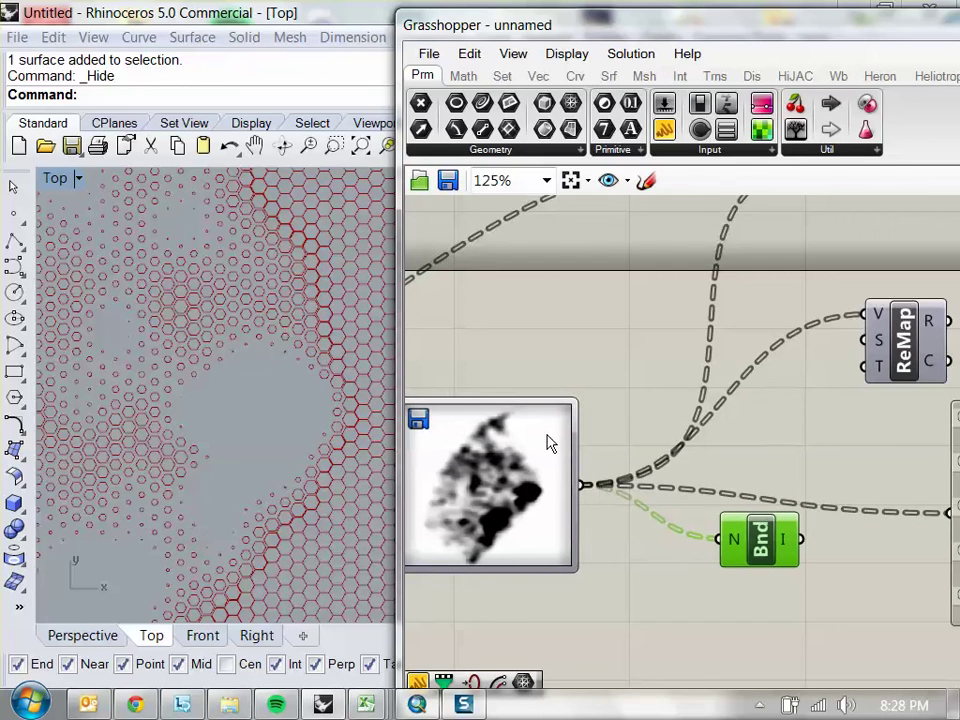
{"action": "right_click", "coordinate": [733, 540]}
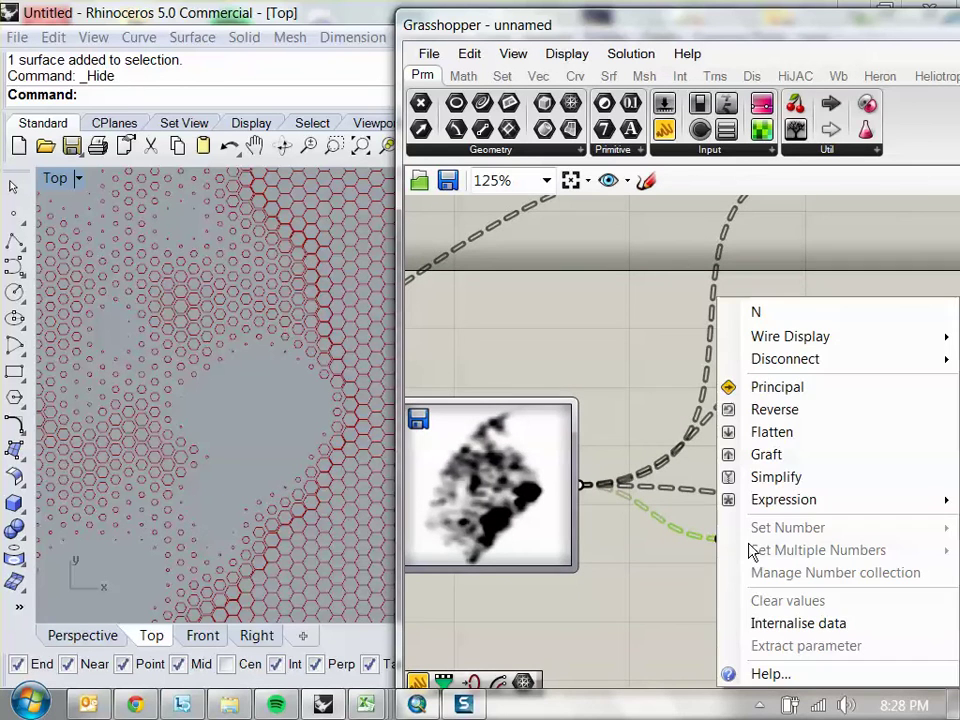
{"action": "left_click", "coordinate": [806, 431]}
Connect the Bounds' output (I) to the value panel to check the domain of the sampled values
{"action": "left_click_drag", "start_coordinate": [902, 538], "coordinate": [725, 522]}
{"action": "left_click_drag", "start_coordinate": [634, 524], "coordinate": [721, 506]}
{"action": "left_click_drag", "start_coordinate": [803, 407], "coordinate": [784, 476]}
{"action": "left_click_drag", "start_coordinate": [681, 508], "coordinate": [842, 495]}
{"action": "left_click_drag", "start_coordinate": [466, 456], "coordinate": [628, 437]}
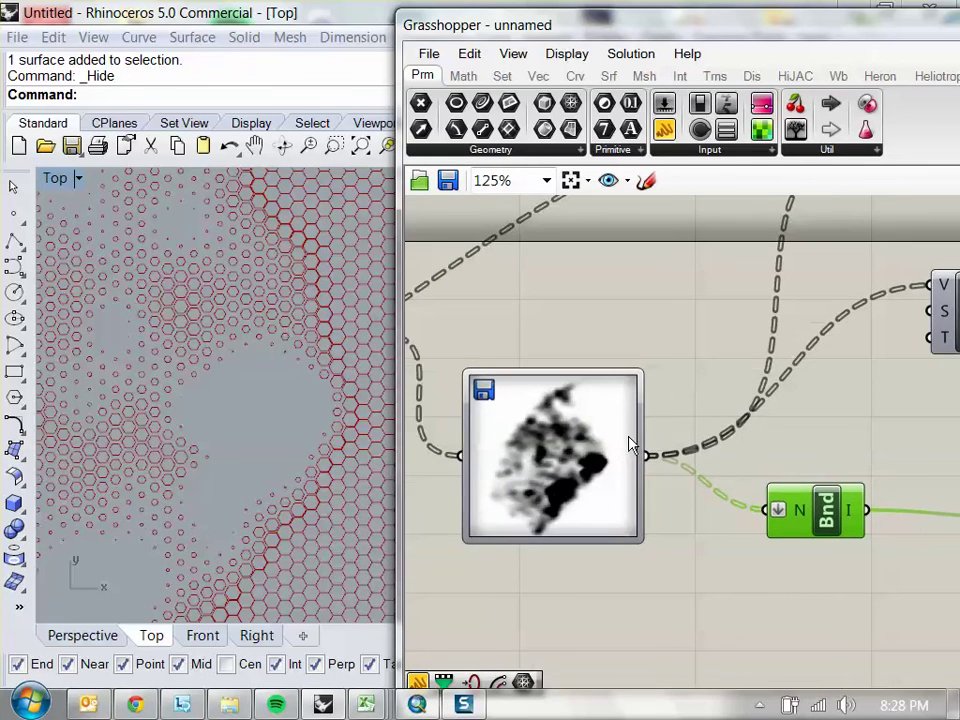
{"action": "left_click_drag", "start_coordinate": [725, 450], "coordinate": [585, 455]}
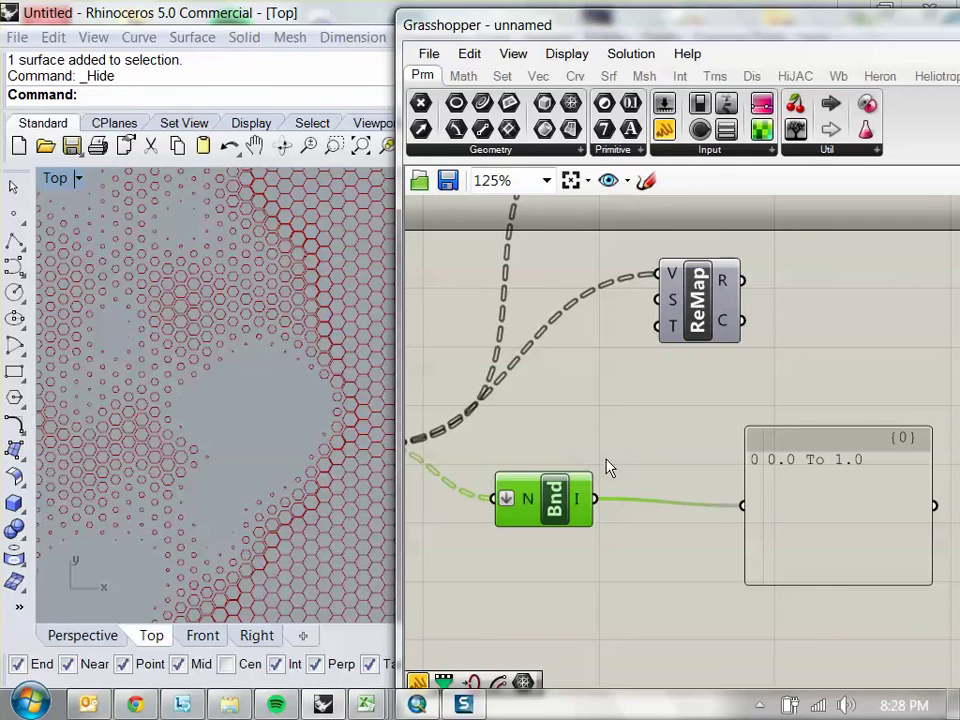
Connect the Bounds' output (I) to the ReMap's Source (S) input and delete the value panel
{"action": "left_click", "coordinate": [646, 469]}
{"action": "left_click_drag", "start_coordinate": [565, 512], "coordinate": [770, 336]}
{"action": "left_click", "coordinate": [629, 447]}
{"action": "key", "text": "Delete"}
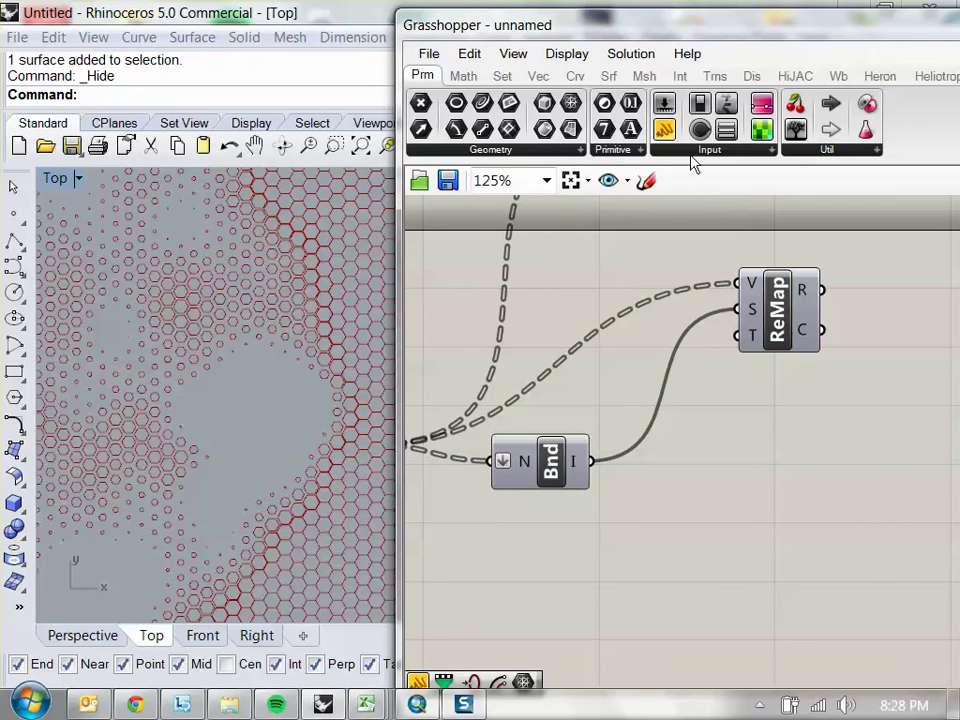
Add a panel containing "1 to 0.01" below the Bounds and connect it to the ReMap's Target (T) input
{"action": "left_click", "coordinate": [664, 129]}
{"action": "left_click_drag", "start_coordinate": [697, 513], "coordinate": [566, 578]}
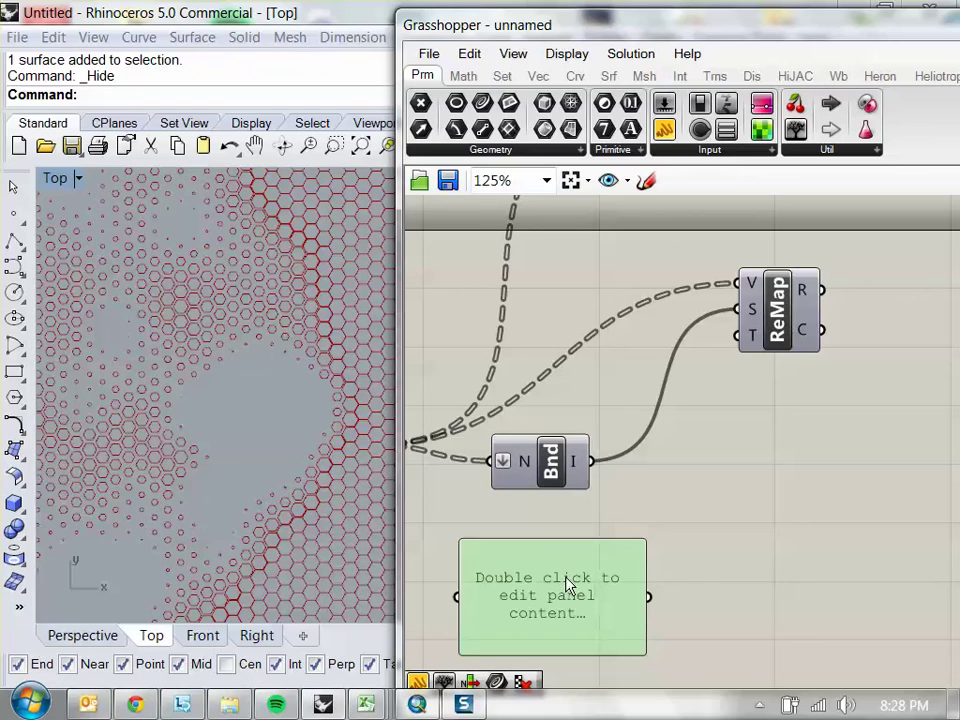
{"action": "double_click", "coordinate": [566, 585]}
{"action": "type", "text": "1 g"}
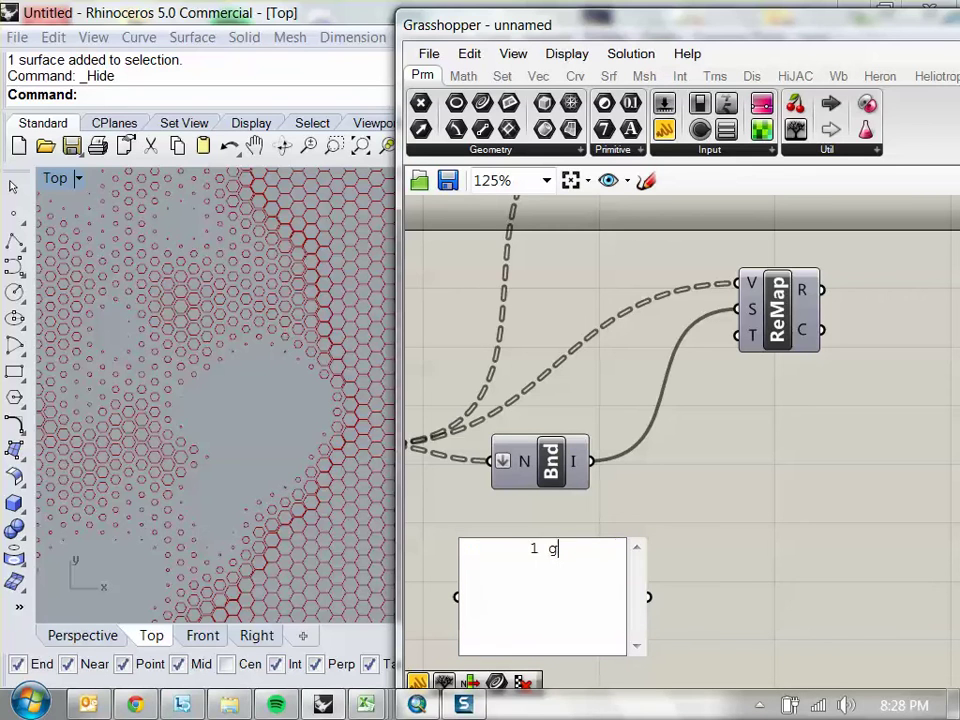
{"action": "key", "text": "BackSpace"}
{"action": "type", "text": "to 0.01"}
{"action": "left_click", "coordinate": [704, 480]}
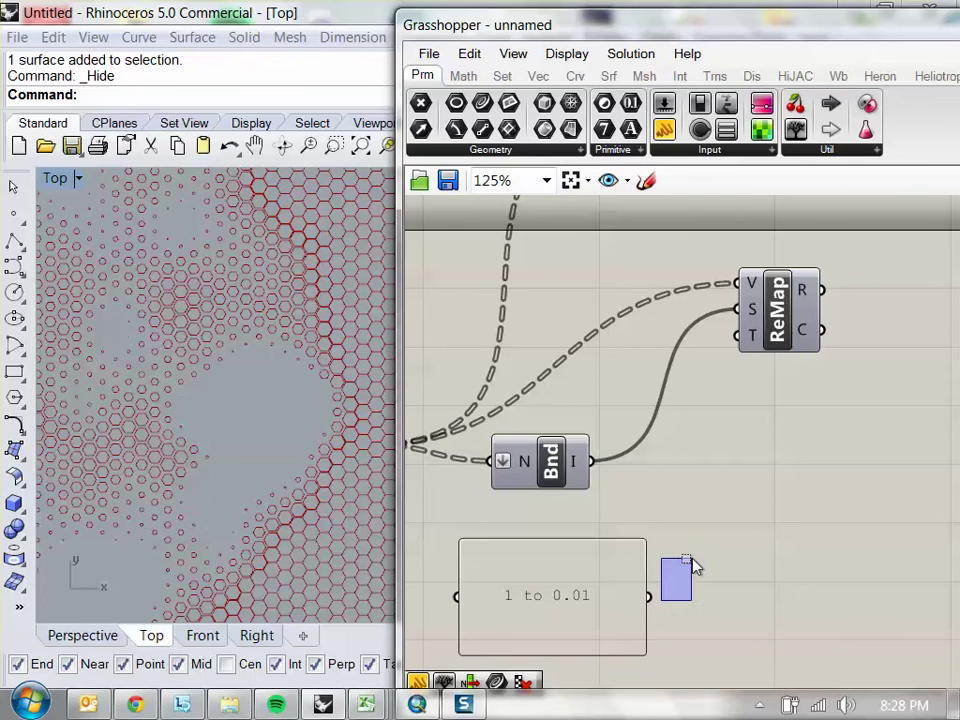
{"action": "left_click_drag", "start_coordinate": [695, 566], "coordinate": [693, 568]}
{"action": "left_click_drag", "start_coordinate": [647, 575], "coordinate": [742, 357]}
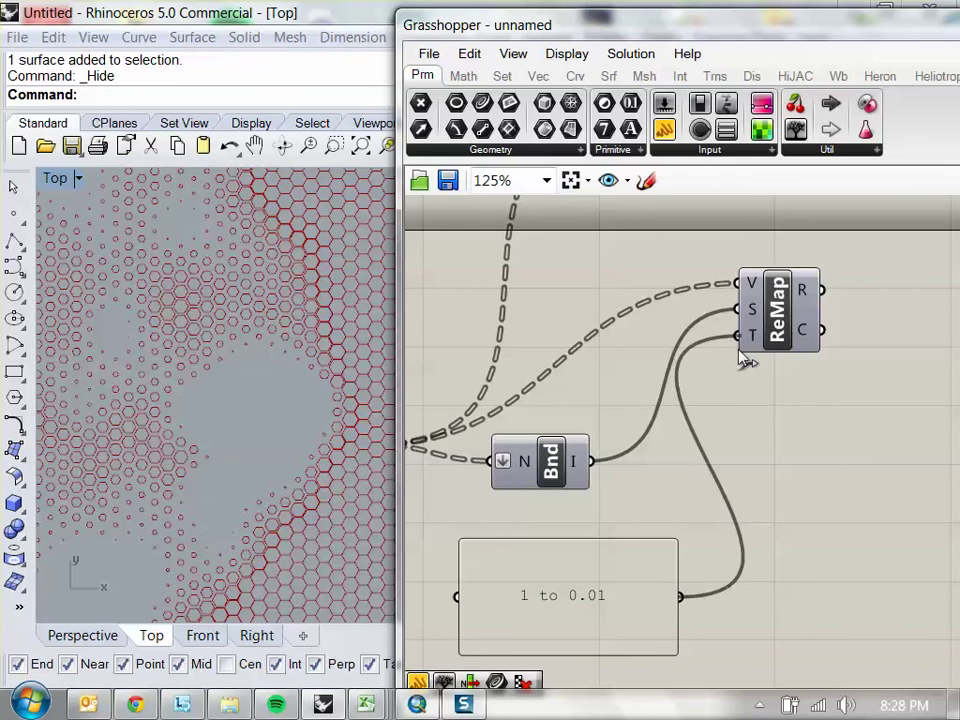
Reposition the Scale component and replace its factor (F) input with the ReMap's output (R)
{"action": "scroll", "coordinate": [801, 341], "scroll_direction": "down", "scroll_amount": 2}
{"action": "left_click_drag", "start_coordinate": [801, 341], "coordinate": [686, 469]}
{"action": "left_click_drag", "start_coordinate": [606, 322], "coordinate": [771, 315]}
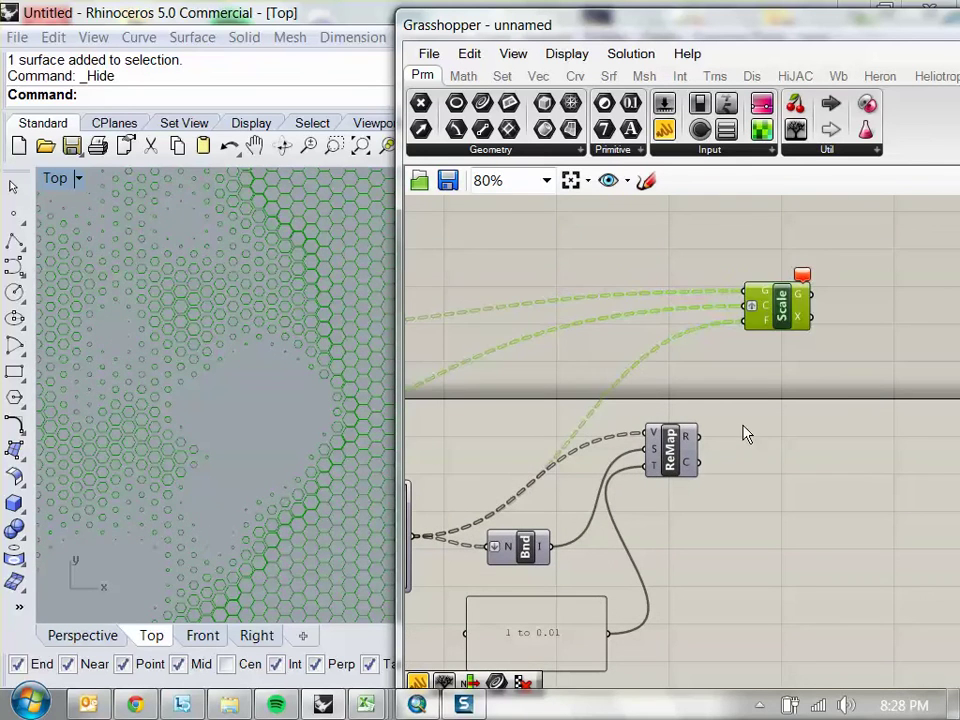
{"action": "left_click", "coordinate": [744, 428]}
{"action": "left_click_drag", "start_coordinate": [697, 437], "coordinate": [749, 319]}
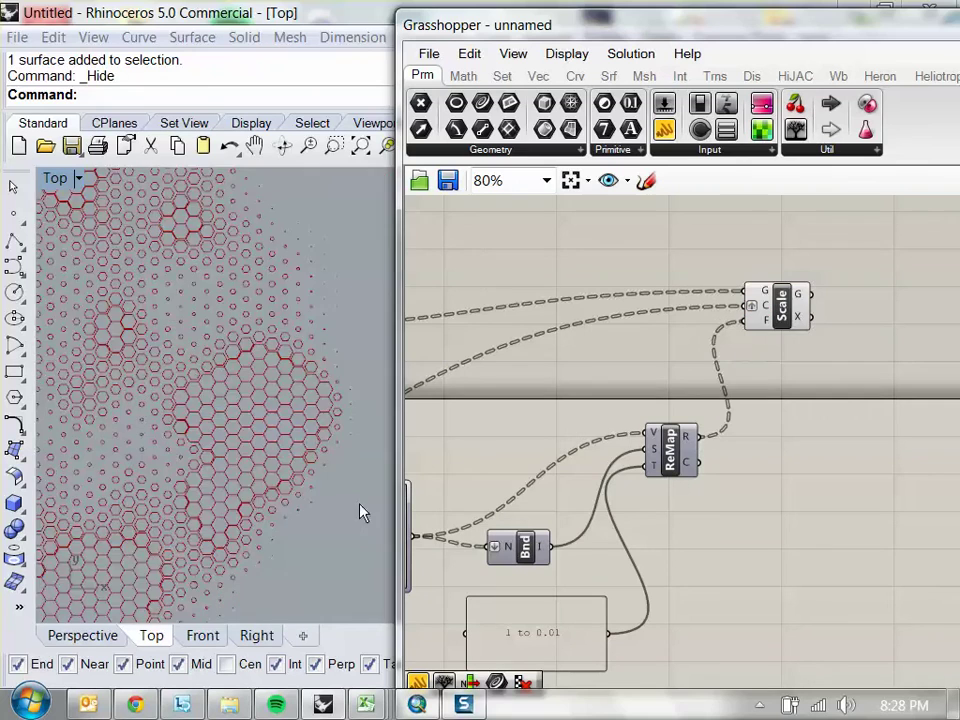
Examine the scaled hexagon grid in the Top viewport and compare it with the Steph Curry shot chart in Chrome
{"action": "scroll", "coordinate": [266, 343], "scroll_direction": "down", "scroll_amount": 9}
{"action": "left_click_drag", "start_coordinate": [269, 347], "coordinate": [294, 345]}
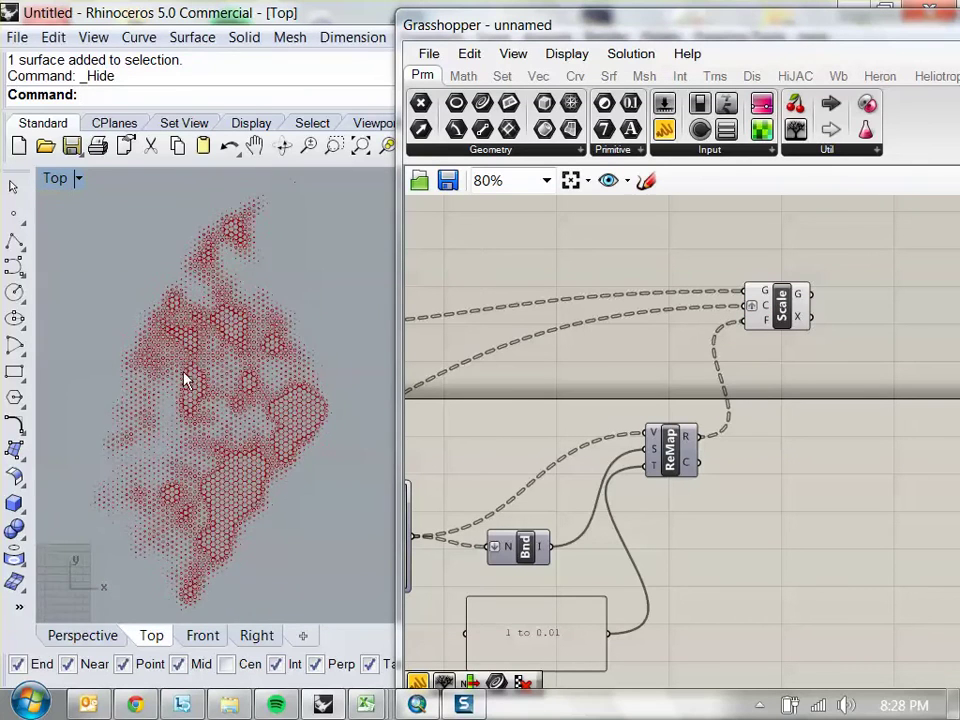
{"action": "left_click_drag", "start_coordinate": [184, 371], "coordinate": [176, 348]}
{"action": "left_click_drag", "start_coordinate": [260, 408], "coordinate": [216, 435]}
{"action": "scroll", "coordinate": [257, 393], "scroll_direction": "up", "scroll_amount": 3}
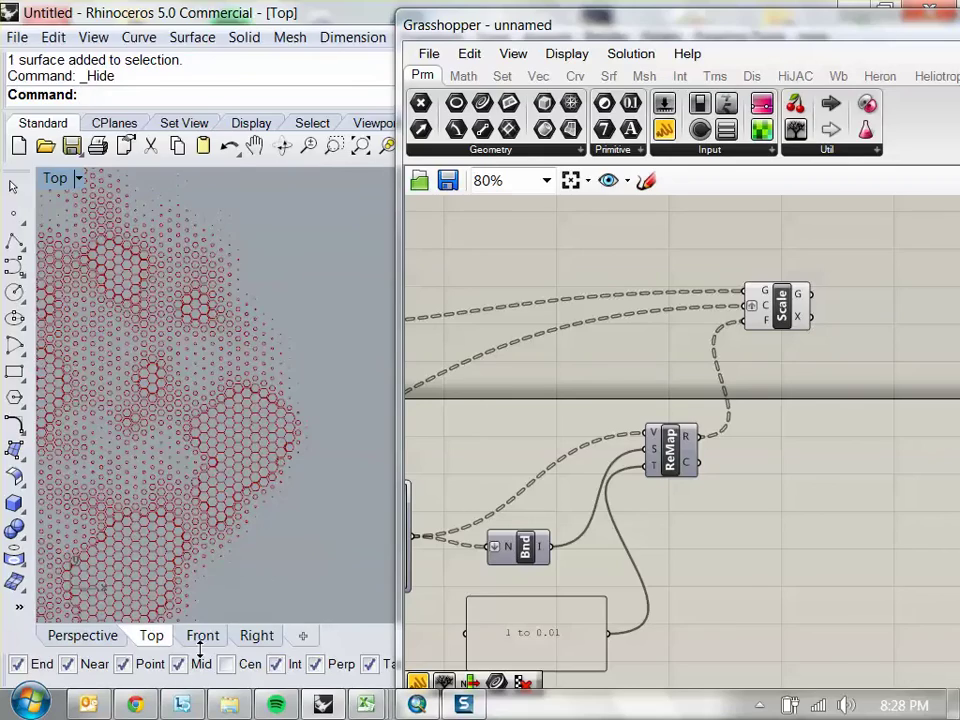
{"action": "left_click", "coordinate": [135, 705]}
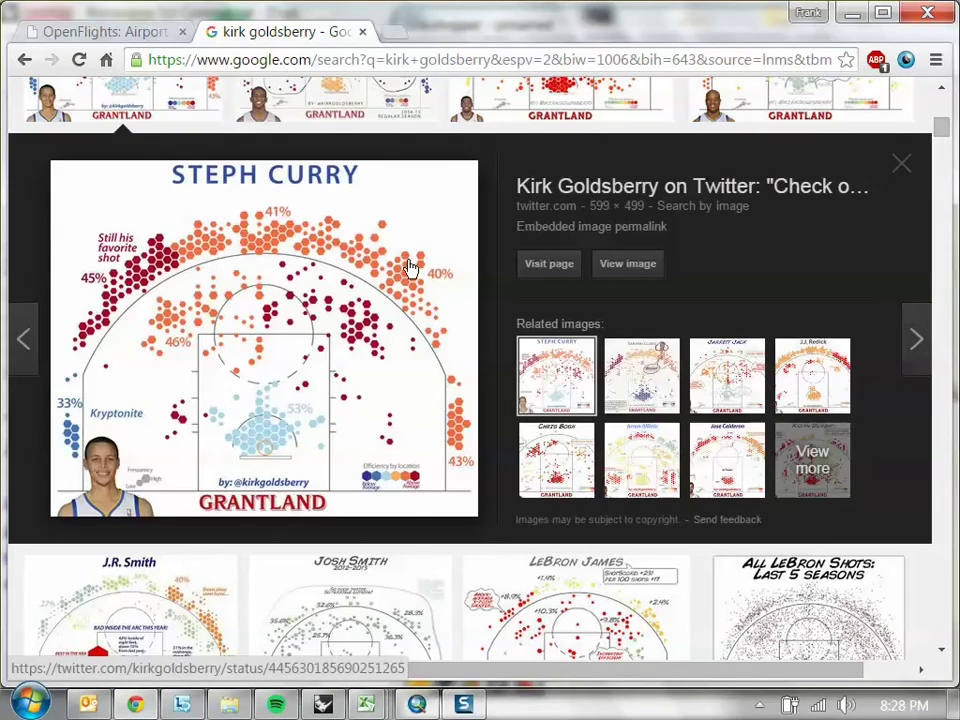
{"action": "left_click", "coordinate": [852, 13]}
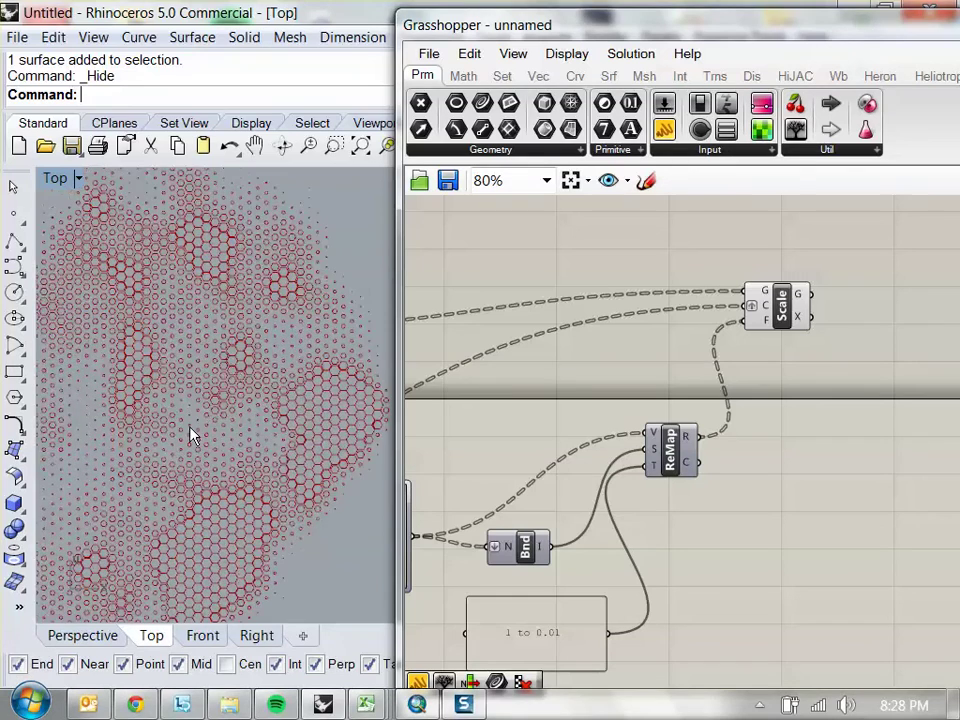
{"action": "left_click_drag", "start_coordinate": [283, 497], "coordinate": [262, 365]}
{"action": "scroll", "coordinate": [263, 363], "scroll_direction": "down", "scroll_amount": 3}
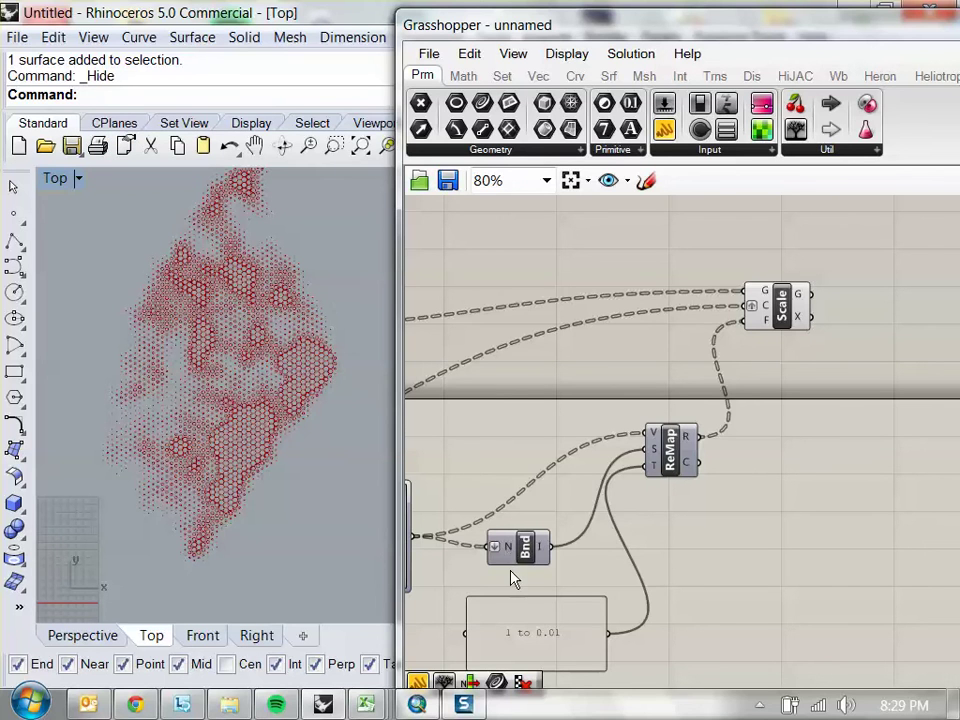
{"action": "left_click_drag", "start_coordinate": [274, 429], "coordinate": [268, 411]}
{"action": "left_click_drag", "start_coordinate": [553, 404], "coordinate": [467, 417]}
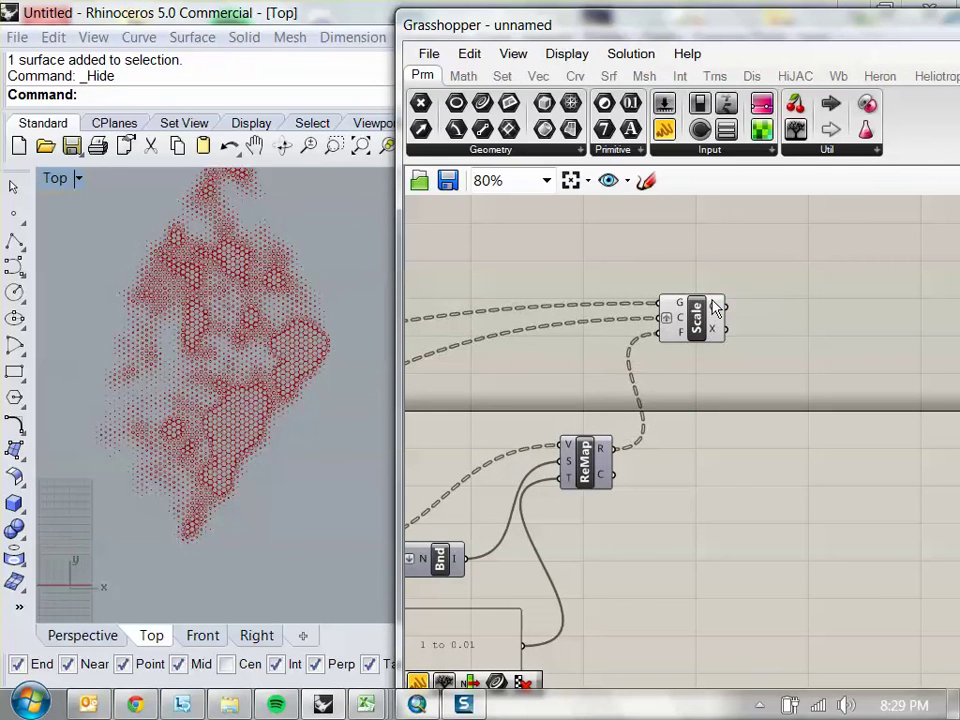
{"action": "left_click", "coordinate": [711, 303]}
{"action": "left_click", "coordinate": [493, 388]}
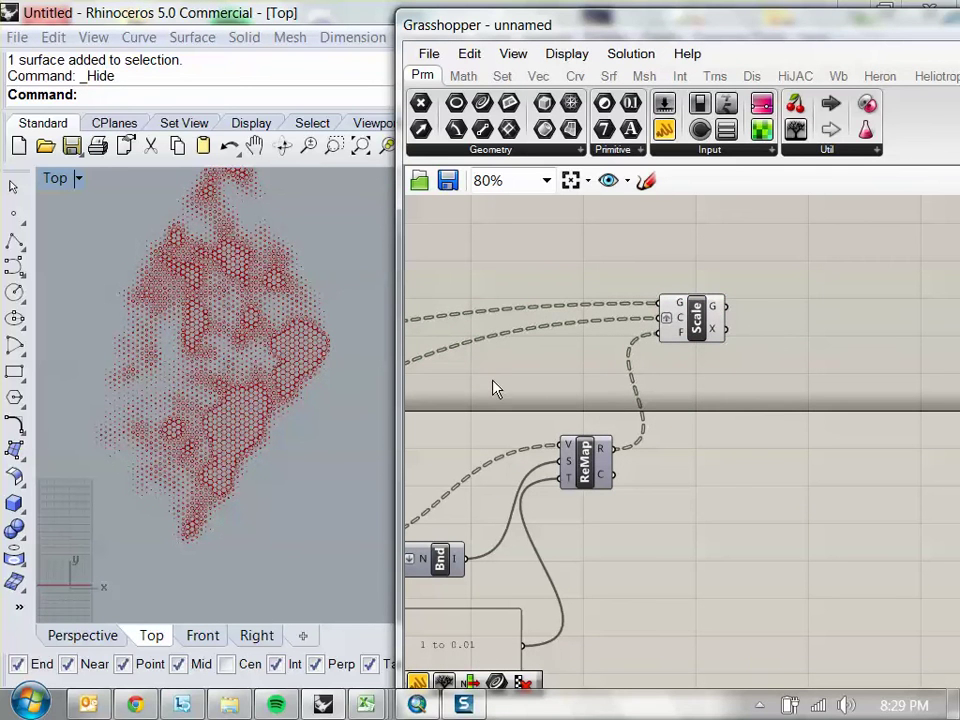
{"action": "left_click", "coordinate": [716, 322]}
{"action": "left_click", "coordinate": [717, 391]}
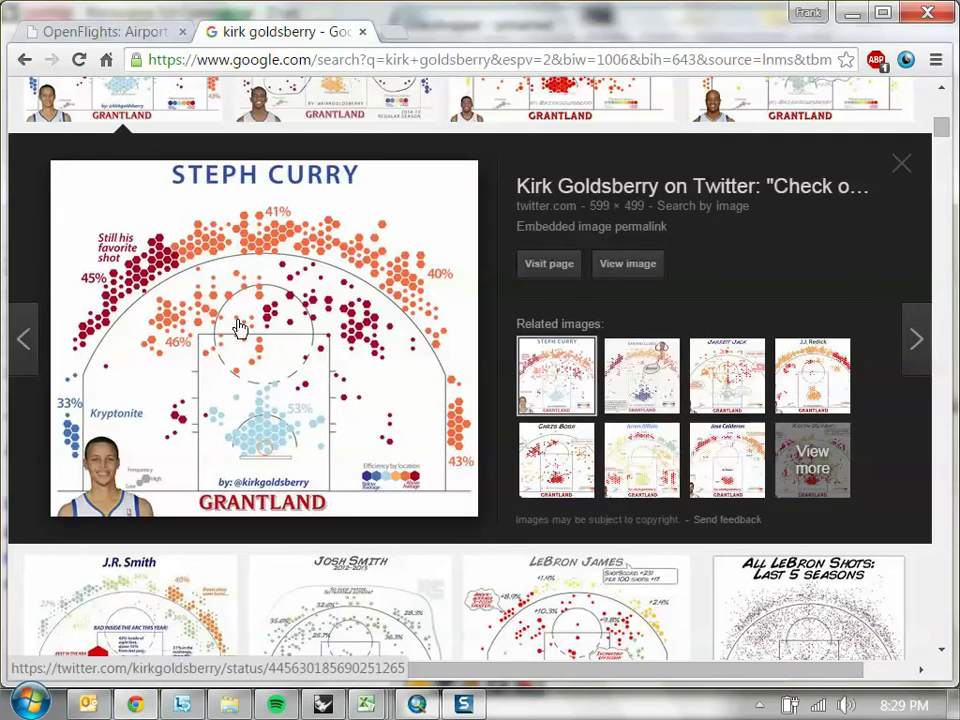
{"action": "left_click", "coordinate": [853, 13]}
Nudge the grayscale Image Sampler upward and add a second Image Sampler above it
{"action": "scroll", "coordinate": [624, 343], "scroll_direction": "down", "scroll_amount": 1}
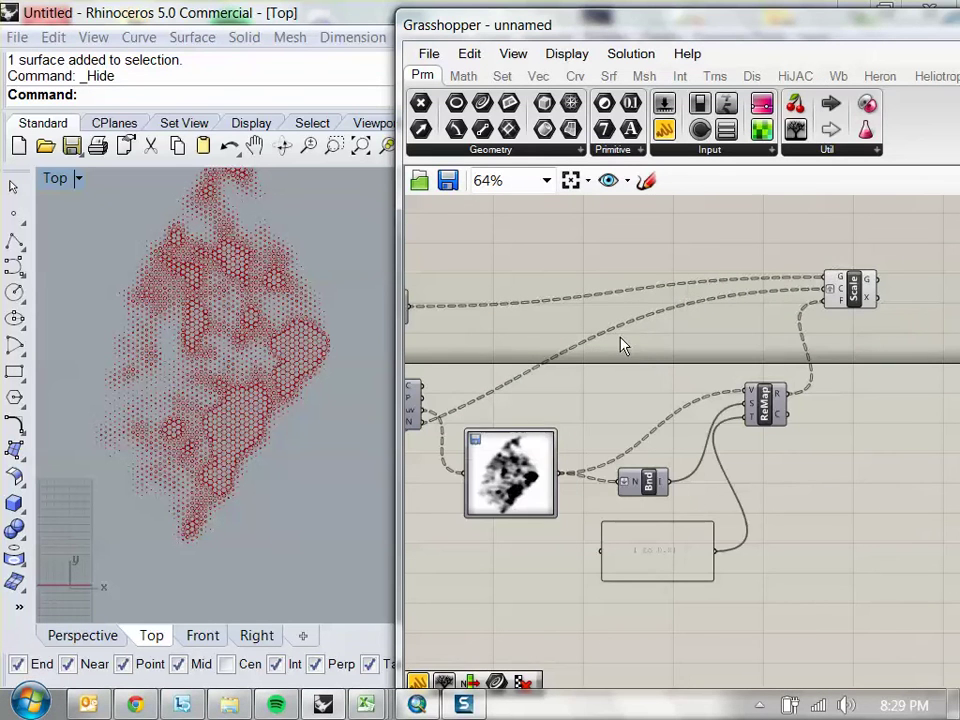
{"action": "mouse_move", "coordinate": [555, 457]}
{"action": "left_mouse_down"}
{"action": "mouse_move", "coordinate": [555, 422]}
{"action": "mouse_move", "coordinate": [549, 439]}
{"action": "left_mouse_up"}
{"action": "left_click", "coordinate": [694, 347]}
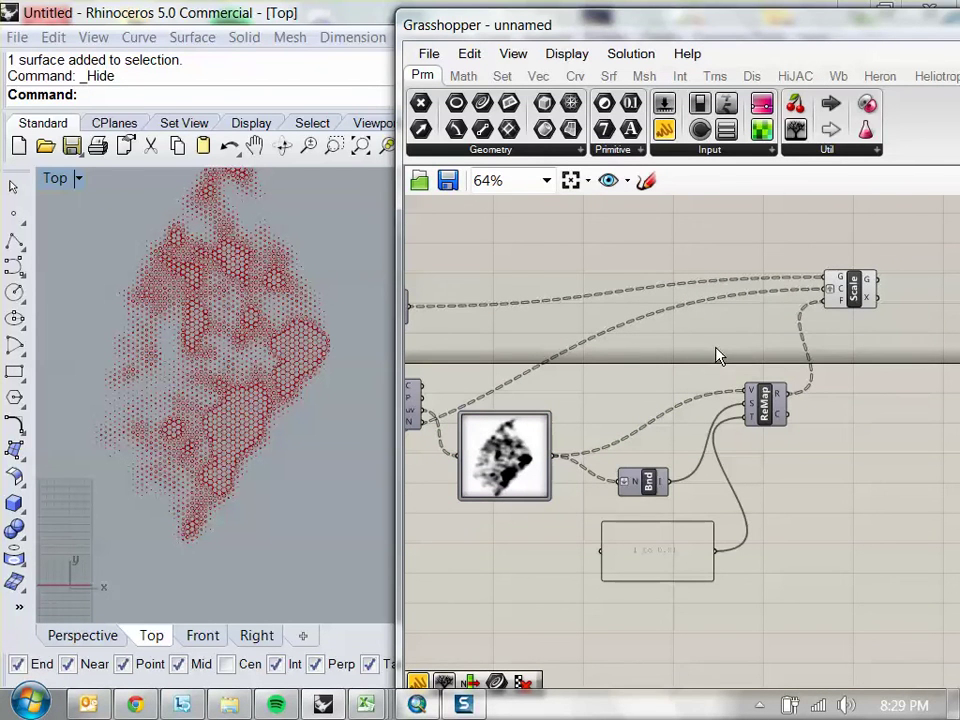
{"action": "double_click", "coordinate": [718, 354]}
{"action": "type", "text": "image"}
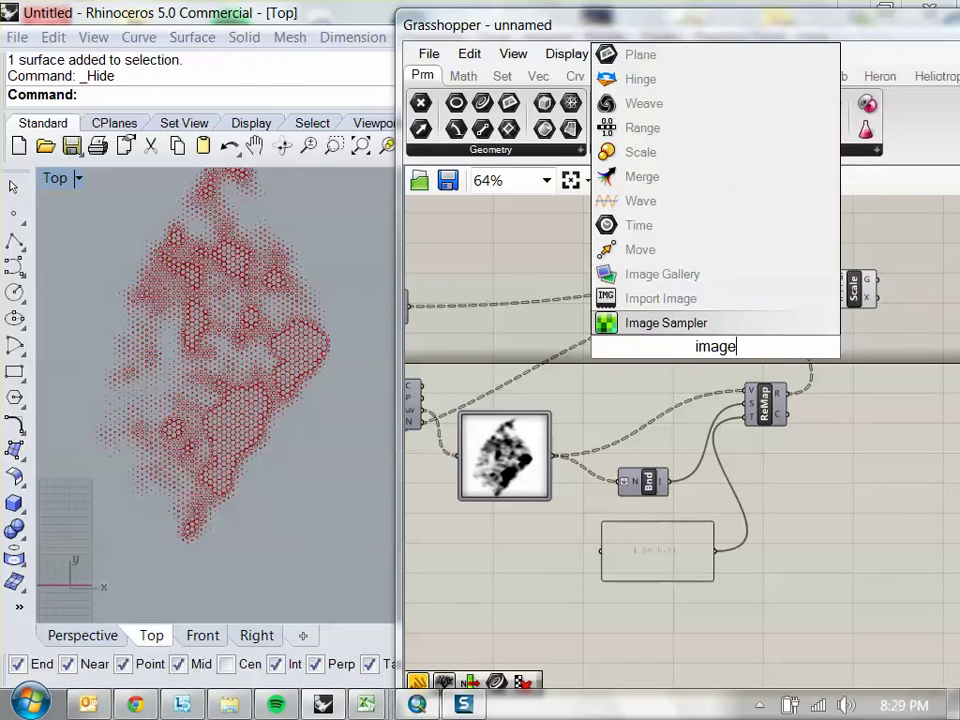
{"action": "key", "text": "Return"}
{"action": "left_click_drag", "start_coordinate": [744, 336], "coordinate": [645, 326]}
Load the colour heatmap.jpg from the Desktop into the new Image Sampler, keeping the default 0.0 to 1.0 domains
{"action": "double_click", "coordinate": [645, 326]}
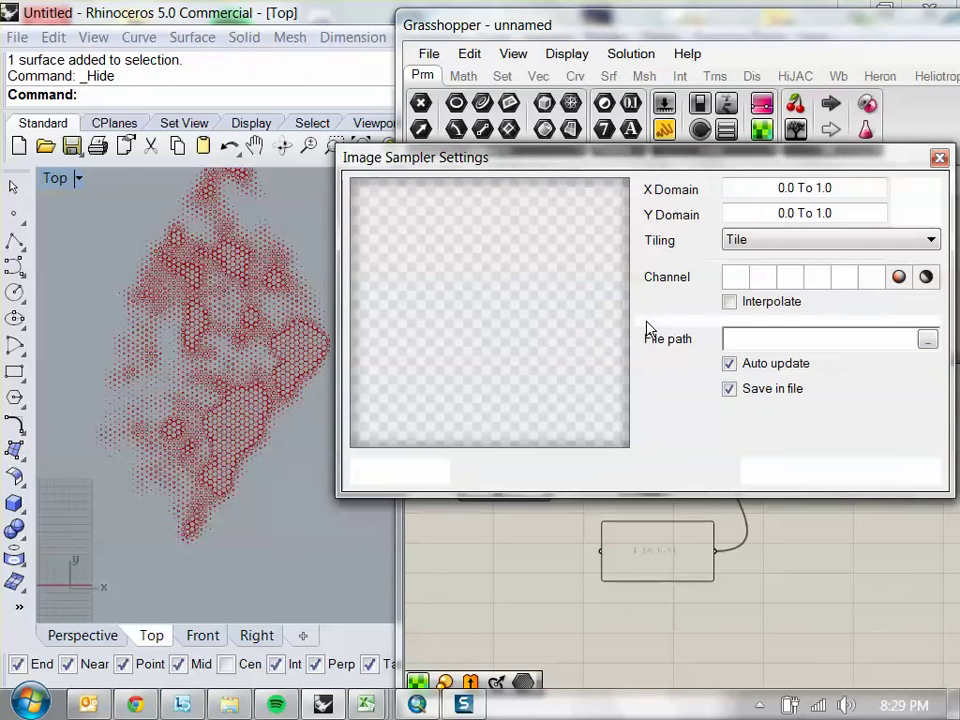
{"action": "left_click", "coordinate": [927, 339]}
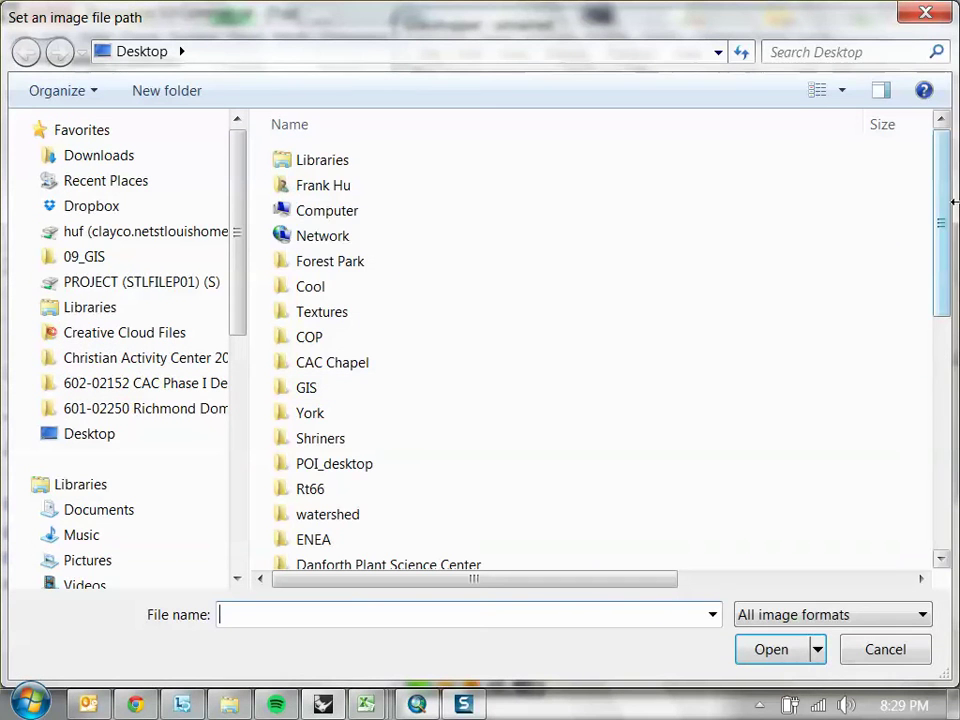
{"action": "scroll", "coordinate": [932, 302], "scroll_direction": "down", "scroll_amount": 2}
{"action": "scroll", "coordinate": [932, 302], "scroll_direction": "down", "scroll_amount": 5}
{"action": "double_click", "coordinate": [373, 529]}
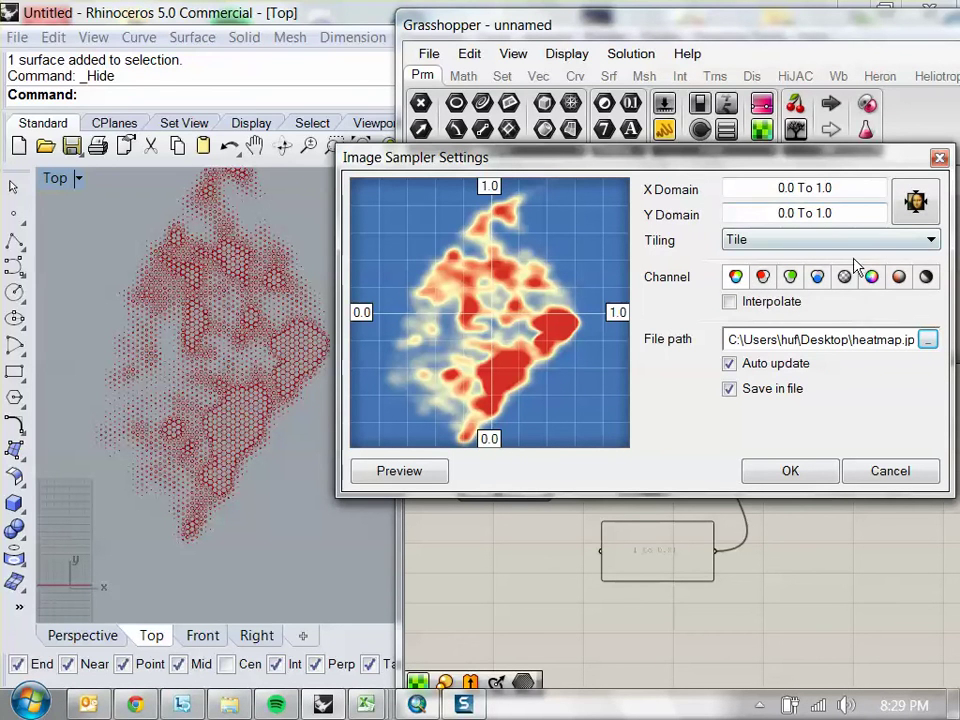
{"action": "left_click_drag", "start_coordinate": [522, 158], "coordinate": [430, 128]}
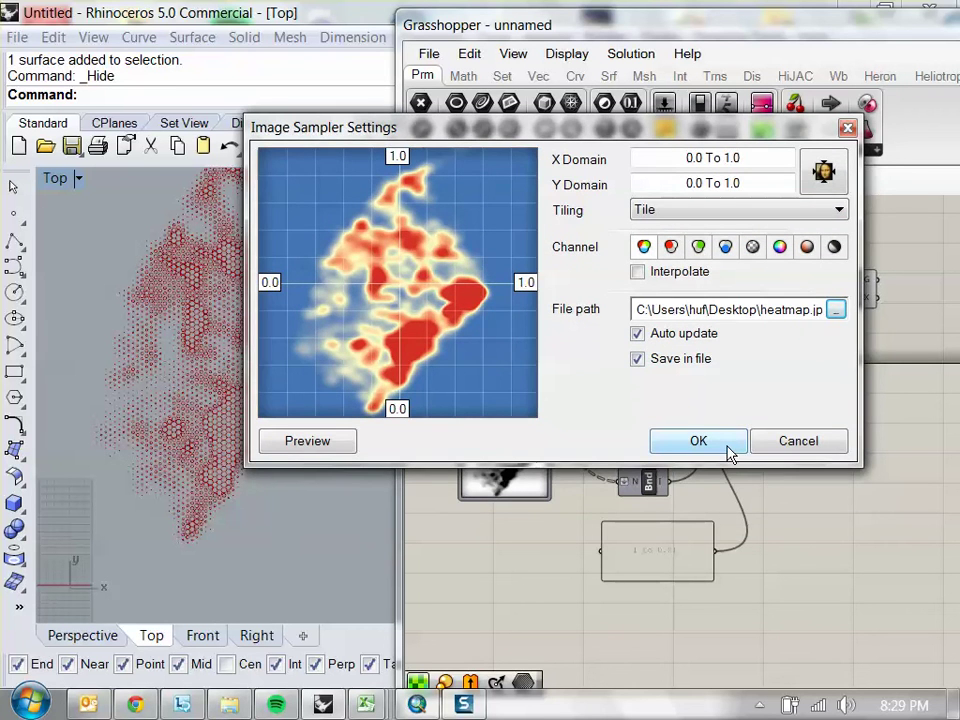
{"action": "left_click", "coordinate": [727, 446]}
Reposition the colour Image Sampler and connect the SLX component's uv output to its input
{"action": "left_click", "coordinate": [690, 417]}
{"action": "left_click_drag", "start_coordinate": [523, 469], "coordinate": [542, 486]}
{"action": "left_click", "coordinate": [562, 410]}
{"action": "left_click_drag", "start_coordinate": [565, 408], "coordinate": [666, 398]}
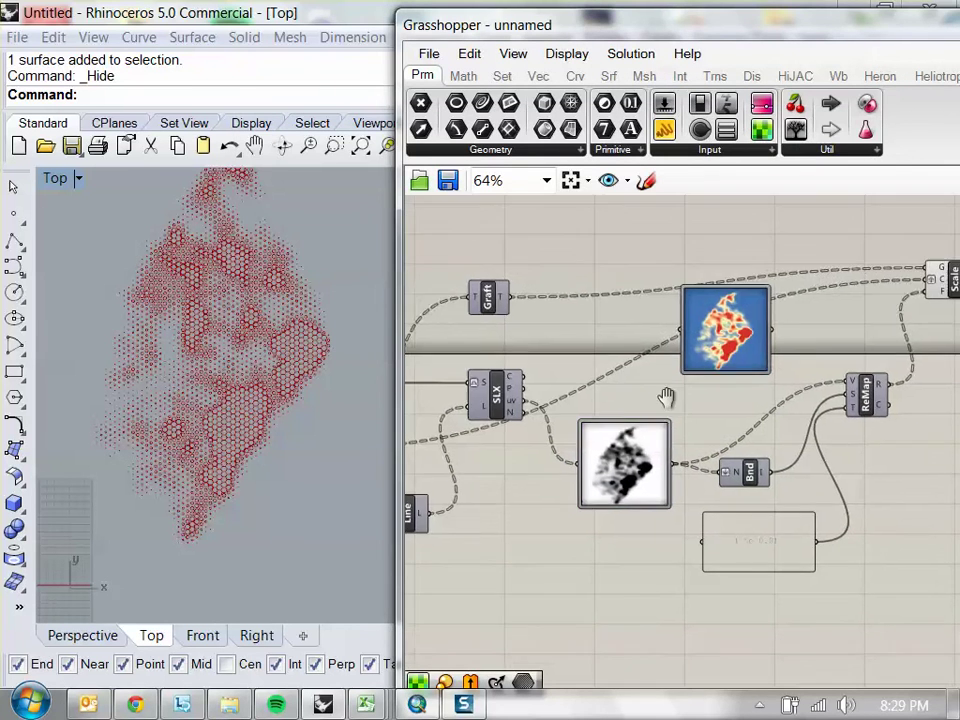
{"action": "left_click_drag", "start_coordinate": [725, 330], "coordinate": [700, 323]}
{"action": "left_click_drag", "start_coordinate": [495, 393], "coordinate": [635, 321]}
{"action": "left_click", "coordinate": [700, 405]}
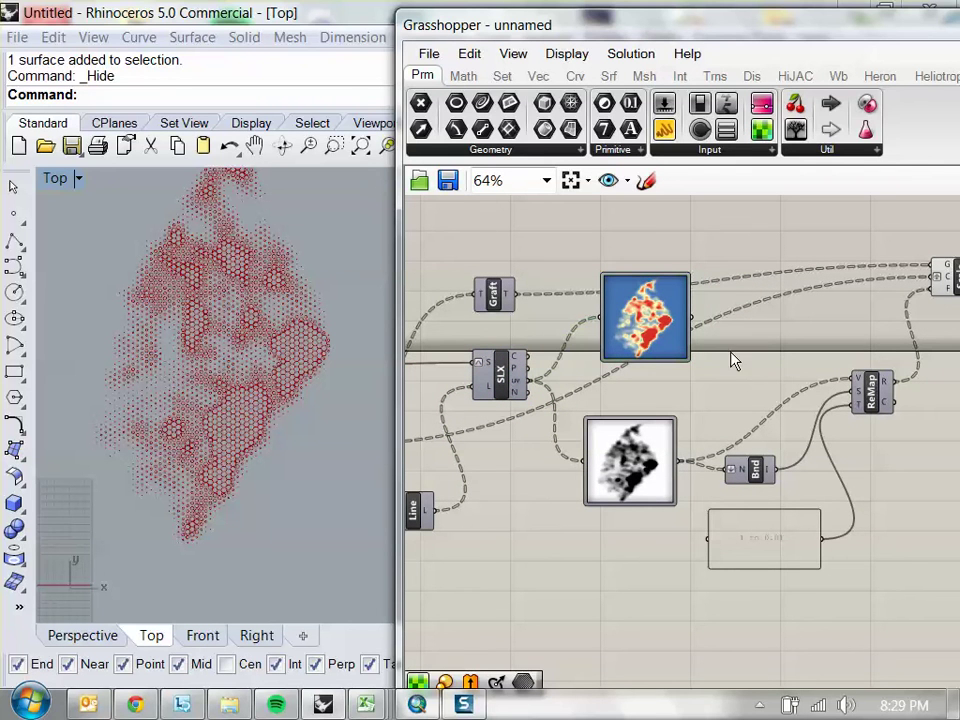
Connect a temporary panel to the colour Image Sampler's output to inspect the sampled RGB values, and delete the panel
{"action": "left_click", "coordinate": [666, 128]}
{"action": "left_click", "coordinate": [775, 240]}
{"action": "left_click_drag", "start_coordinate": [700, 325], "coordinate": [730, 240]}
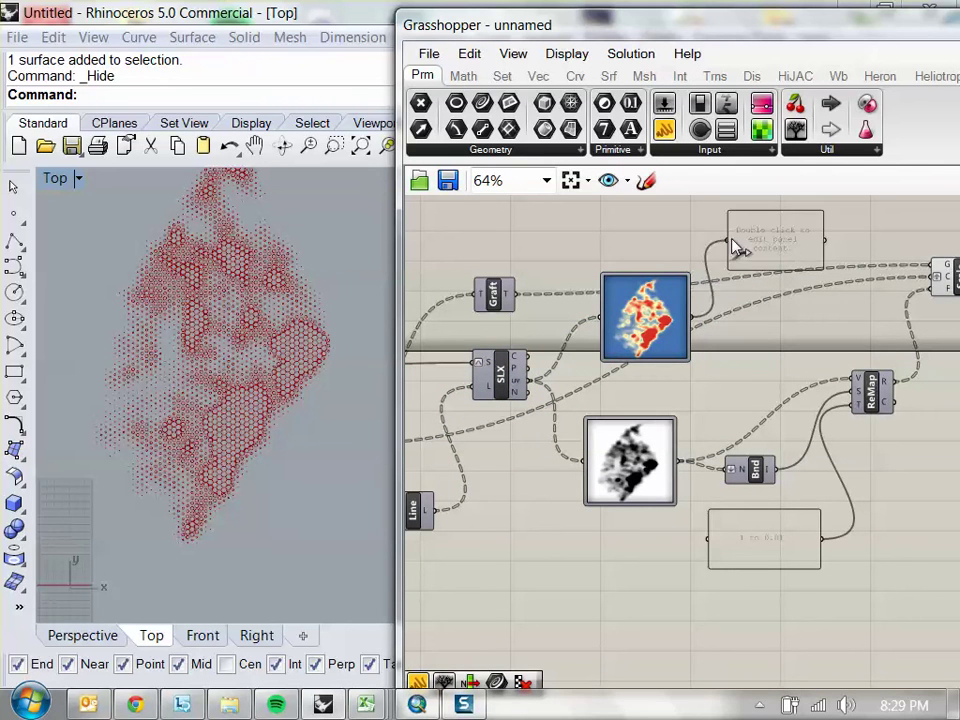
{"action": "scroll", "coordinate": [756, 272], "scroll_direction": "up", "scroll_amount": 4}
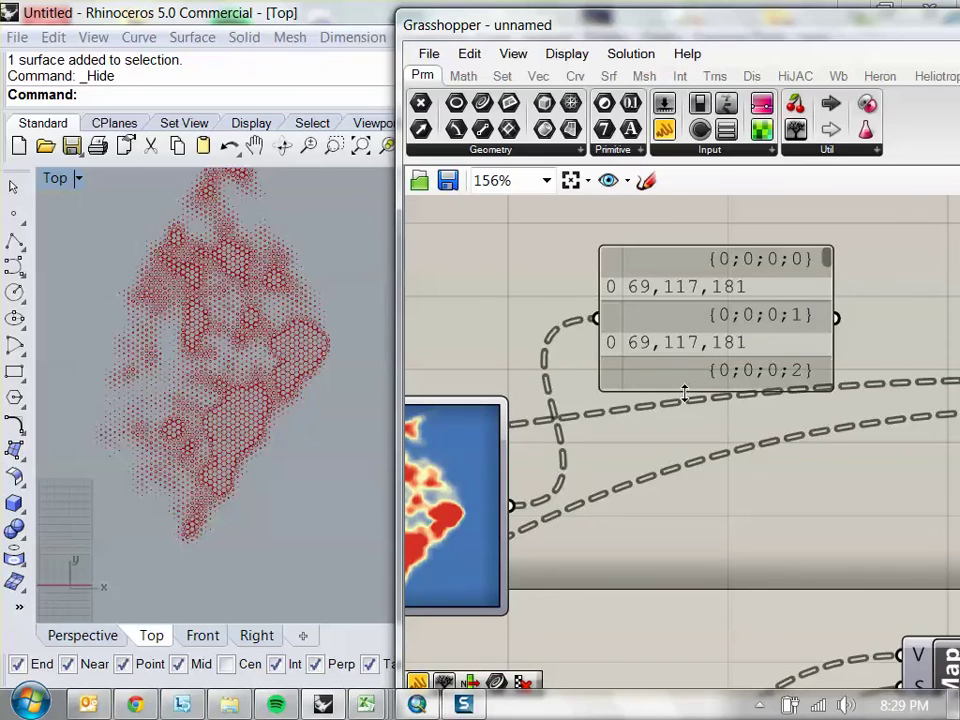
{"action": "left_click_drag", "start_coordinate": [684, 393], "coordinate": [684, 459]}
{"action": "left_click_drag", "start_coordinate": [711, 345], "coordinate": [714, 279]}
{"action": "left_click", "coordinate": [688, 352]}
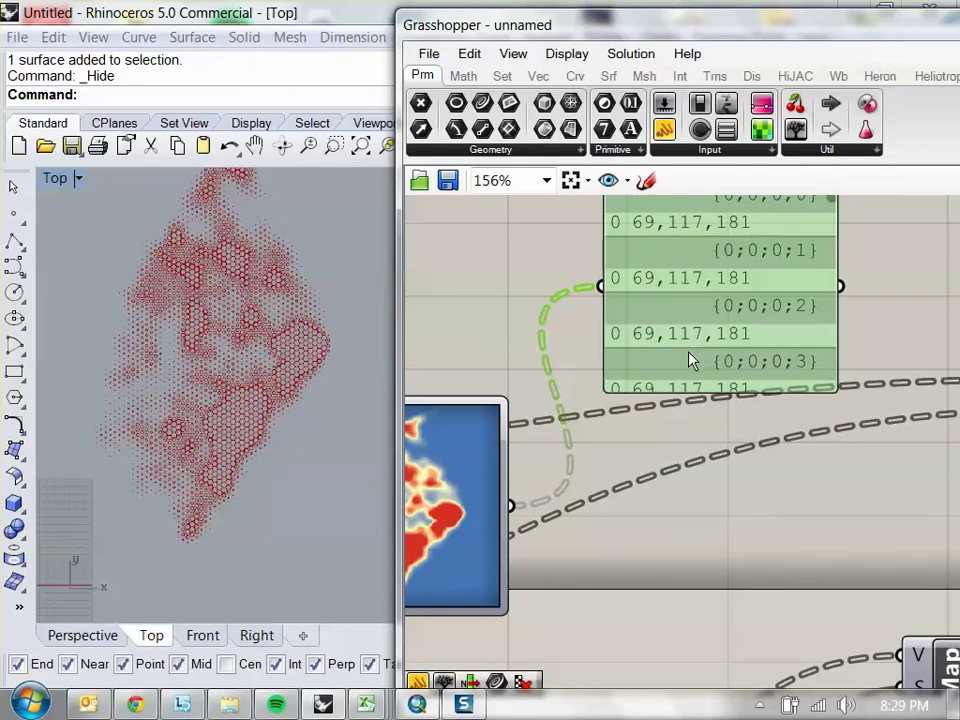
{"action": "key", "text": "Delete"}
Move the colour Image Sampler to the empty canvas area directly above the Scale component
{"action": "scroll", "coordinate": [664, 435], "scroll_direction": "down", "scroll_amount": 5}
{"action": "left_click_drag", "start_coordinate": [537, 448], "coordinate": [735, 343]}
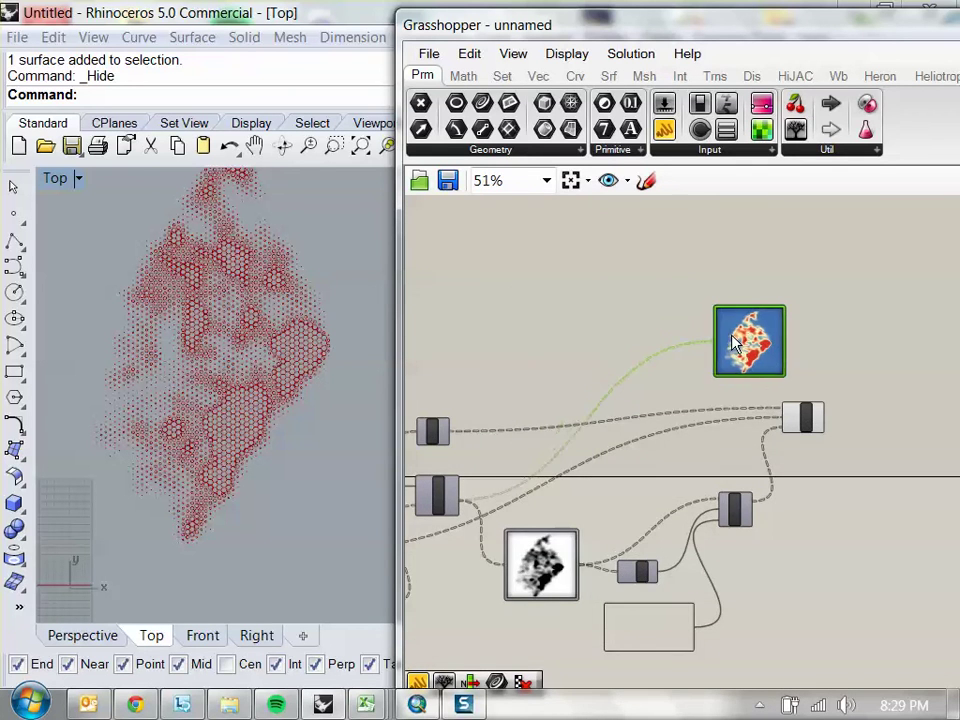
{"action": "left_click_drag", "start_coordinate": [812, 389], "coordinate": [654, 404]}
{"action": "scroll", "coordinate": [652, 404], "scroll_direction": "up", "scroll_amount": 3}
{"action": "left_click_drag", "start_coordinate": [645, 447], "coordinate": [582, 454]}
{"action": "left_click", "coordinate": [585, 405]}
{"action": "left_click_drag", "start_coordinate": [579, 309], "coordinate": [594, 315]}
{"action": "left_click", "coordinate": [657, 329]}
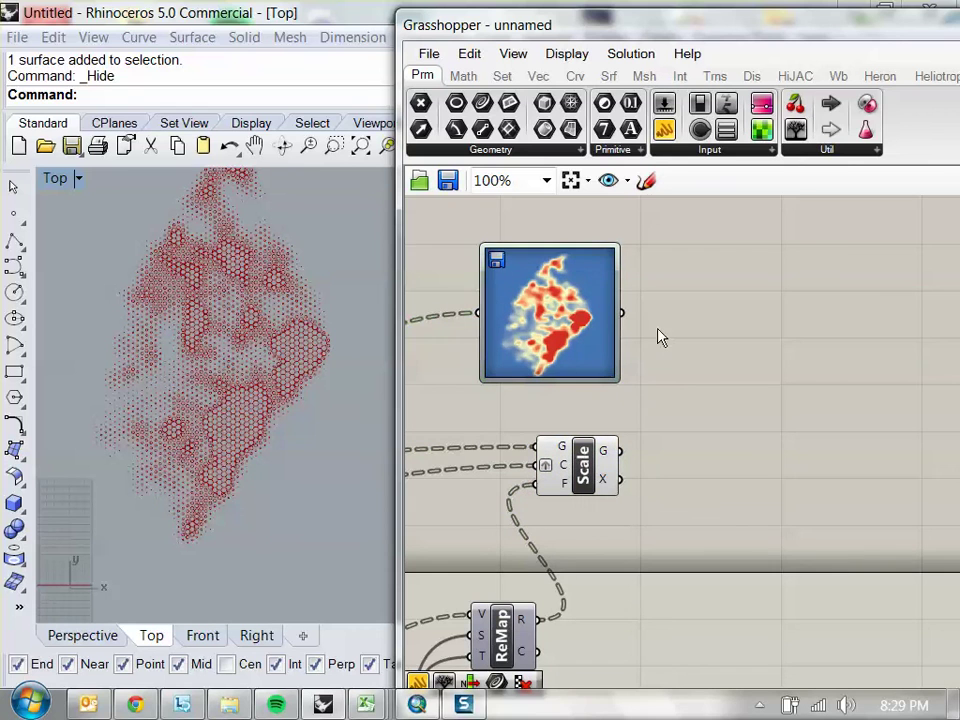
Compare the data trees of the Scale and colour sampler outputs with a temporary Param Viewer, and delete it with the unused panel
{"action": "left_click_drag", "start_coordinate": [664, 129], "coordinate": [790, 252]}
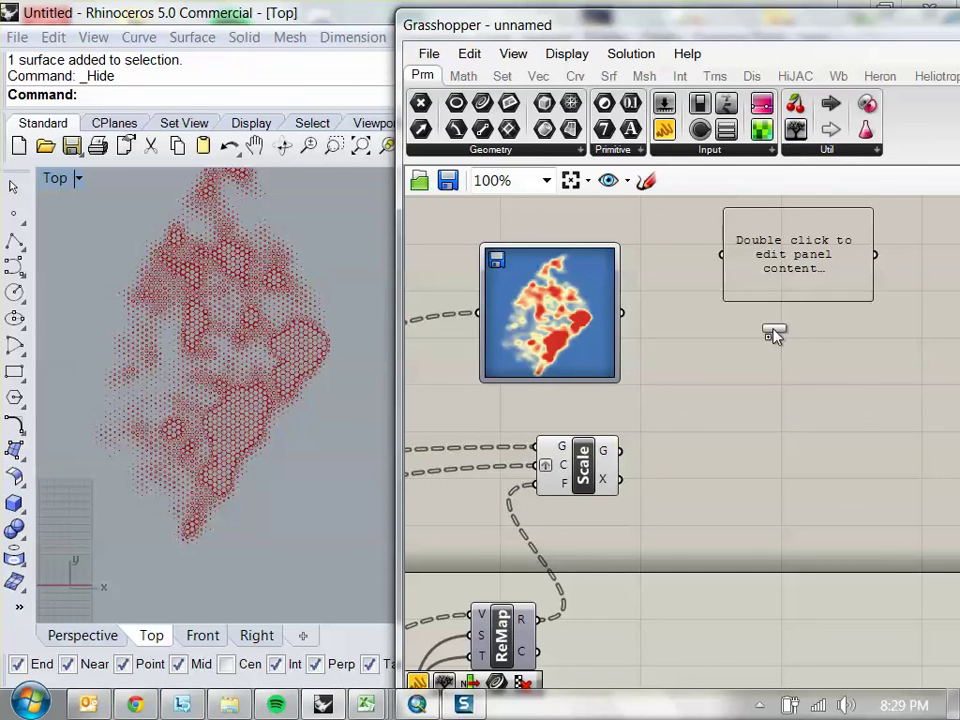
{"action": "left_click_drag", "start_coordinate": [774, 335], "coordinate": [775, 340]}
{"action": "left_click_drag", "start_coordinate": [619, 451], "coordinate": [681, 368]}
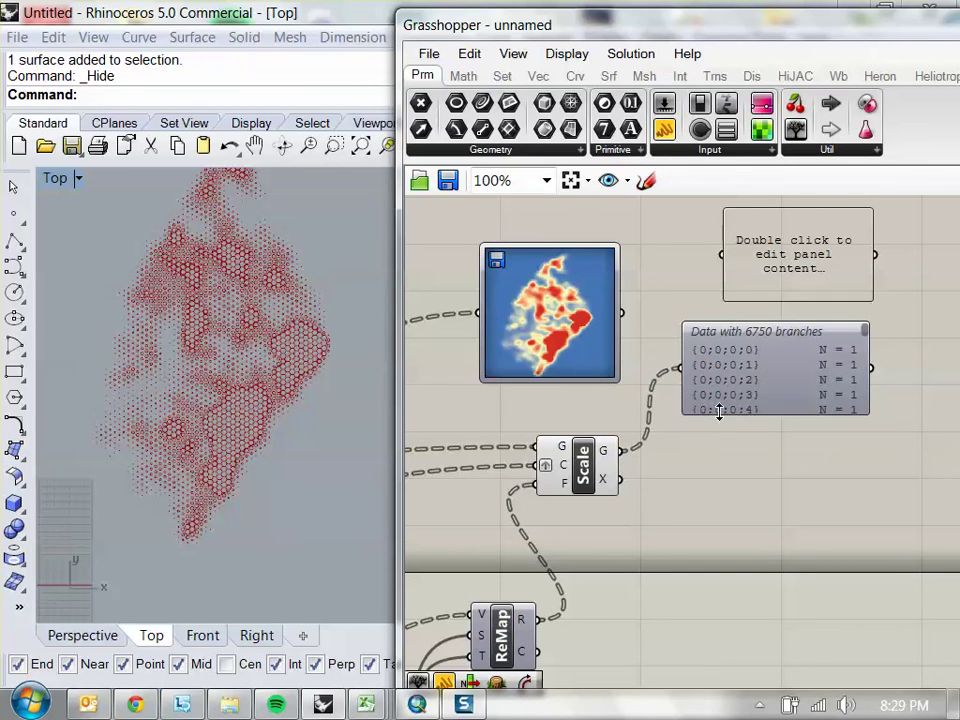
{"action": "left_click_drag", "start_coordinate": [718, 413], "coordinate": [720, 463]}
{"action": "left_click_drag", "start_coordinate": [630, 323], "coordinate": [681, 370]}
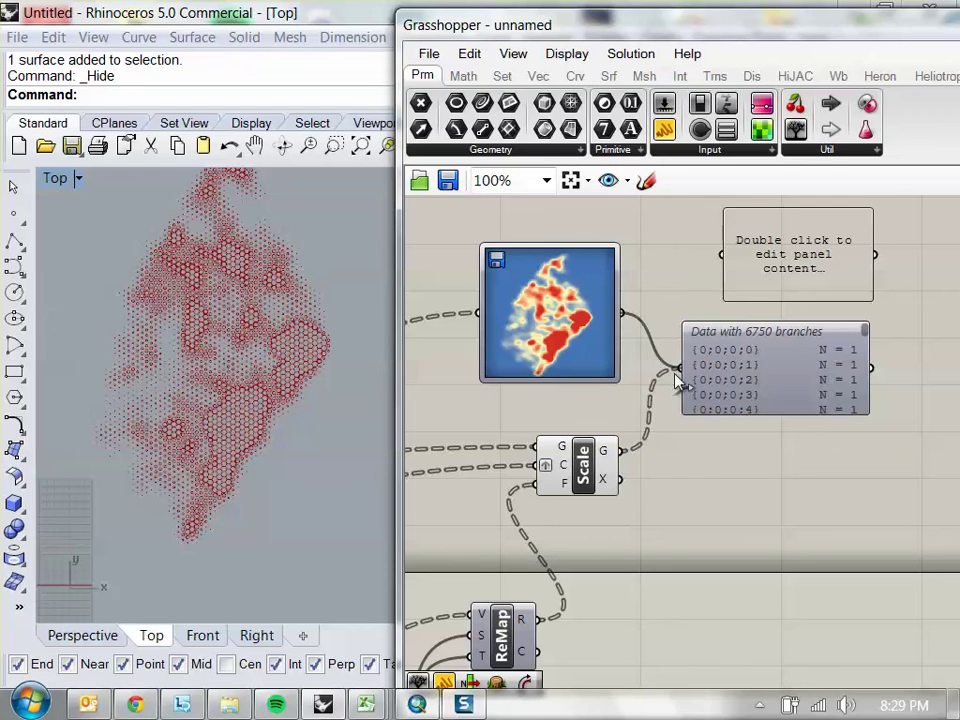
{"action": "left_click_drag", "start_coordinate": [612, 347], "coordinate": [623, 352]}
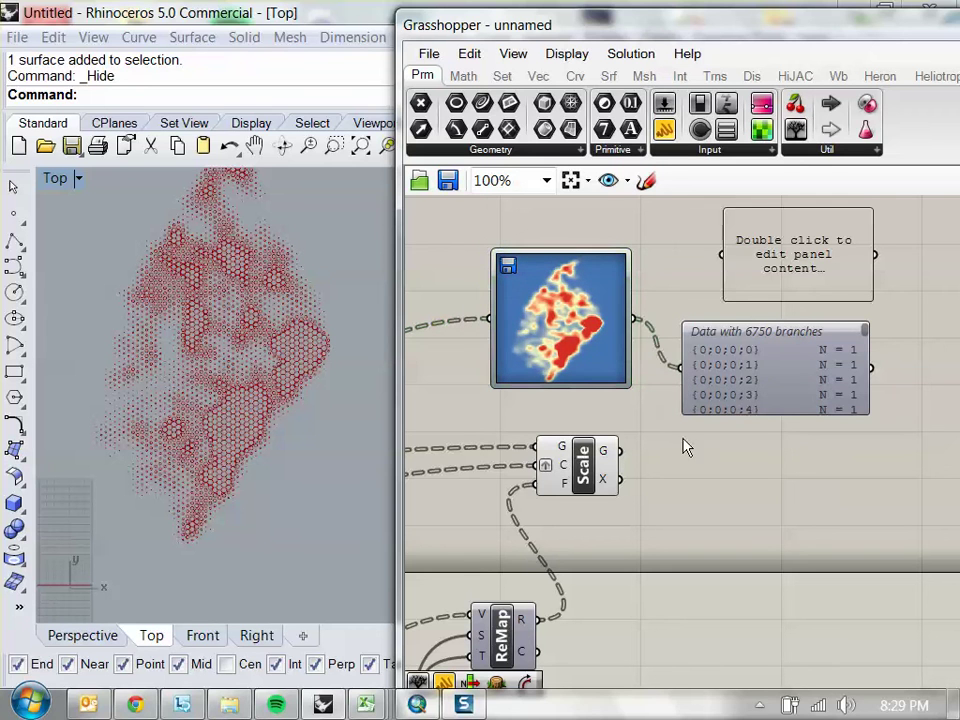
{"action": "left_click_drag", "start_coordinate": [804, 422], "coordinate": [738, 262]}
{"action": "key", "text": "Delete"}
Add a Custom Preview component, connect the Scale's G output to its geometry (G) input, and place it beside the colour sampler
{"action": "double_click", "coordinate": [770, 457]}
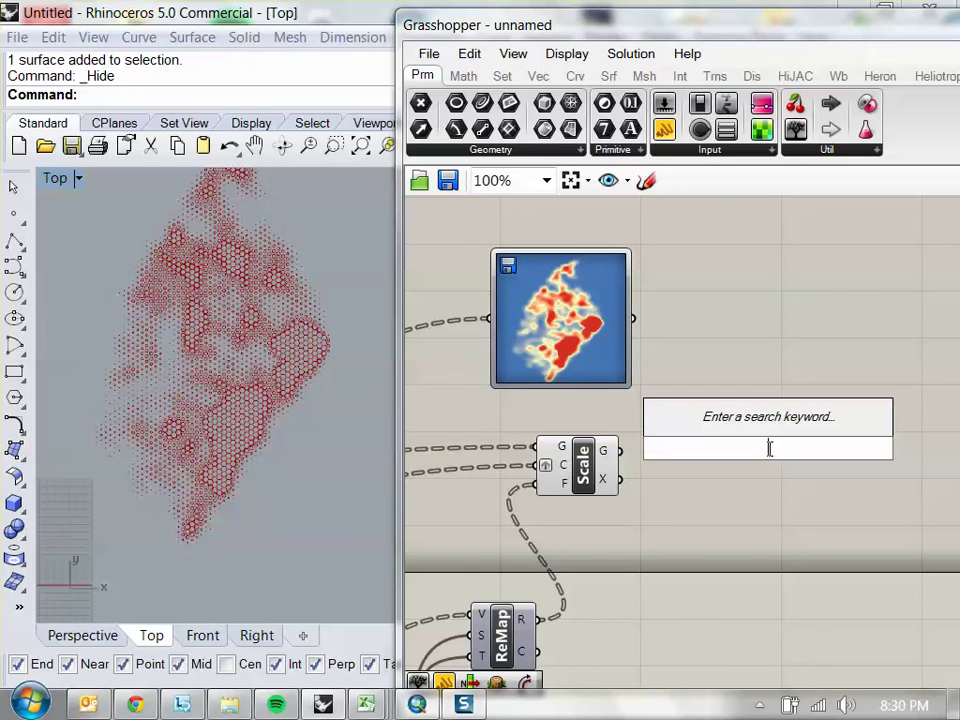
{"action": "type", "text": "custom"}
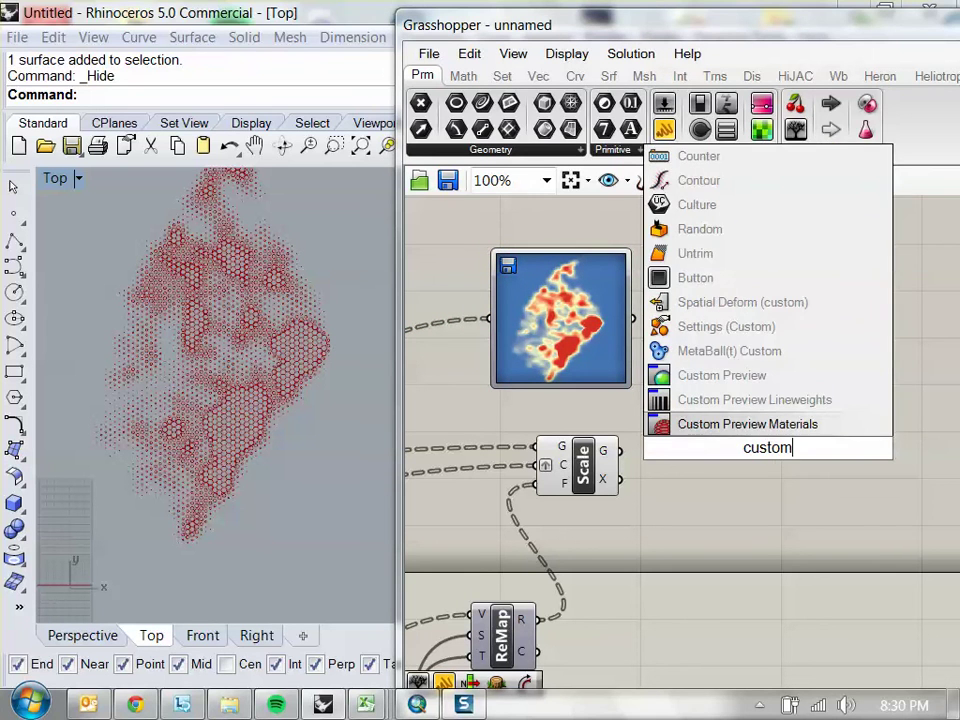
{"action": "left_click", "coordinate": [774, 382]}
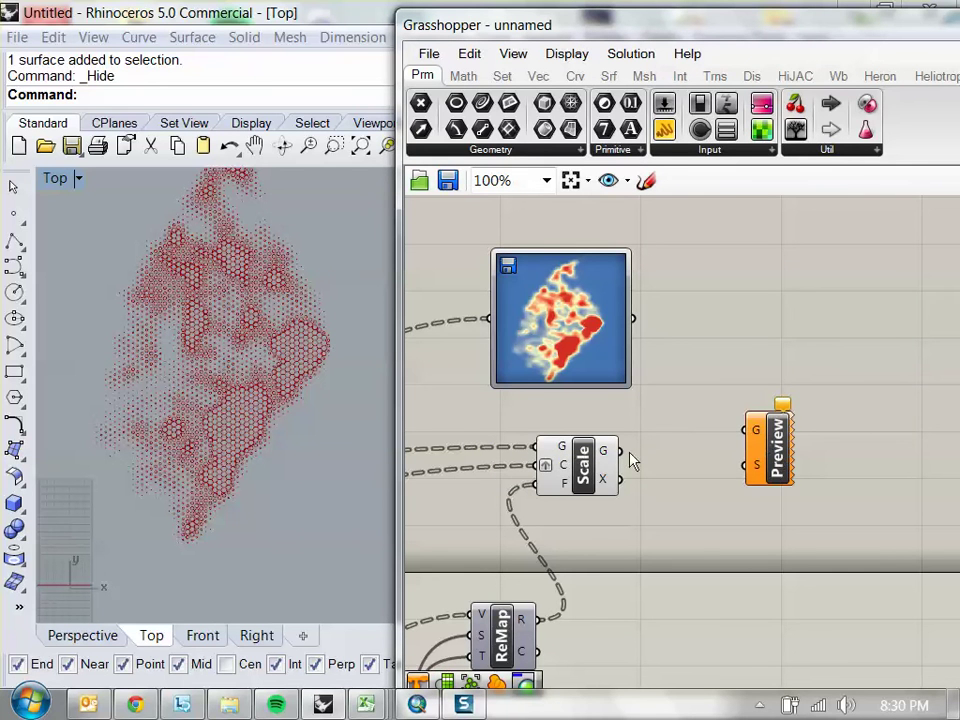
{"action": "left_click_drag", "start_coordinate": [743, 432], "coordinate": [745, 432]}
{"action": "left_click_drag", "start_coordinate": [761, 446], "coordinate": [783, 325]}
{"action": "left_click", "coordinate": [773, 425]}
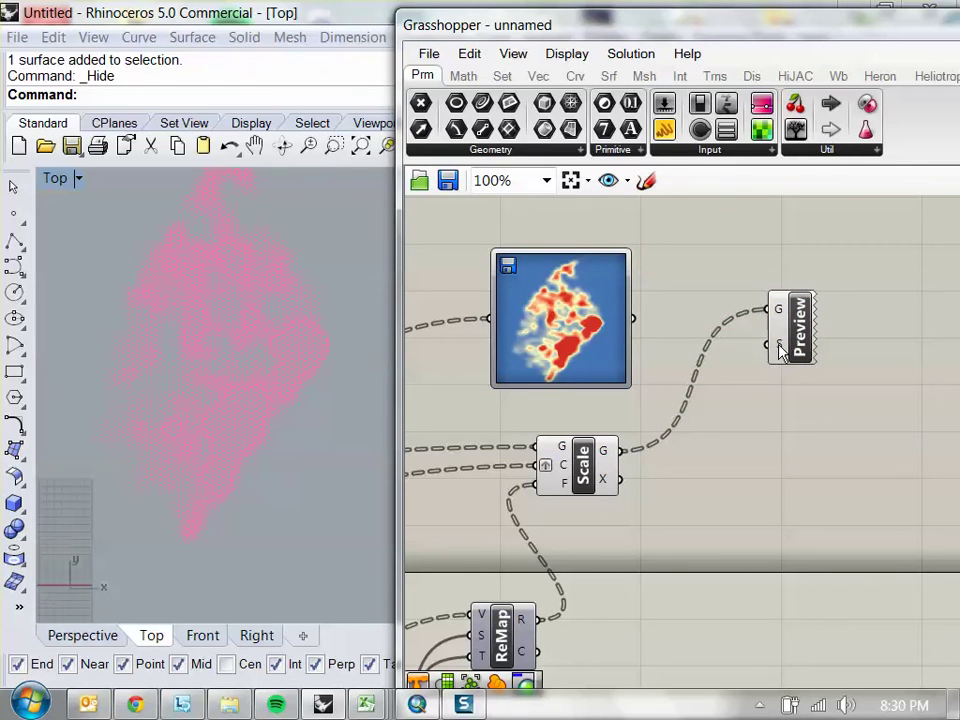
Connect the colour Image Sampler's output to the Custom Preview's shader (S) input and turn off the Scale component's preview
{"action": "left_click_drag", "start_coordinate": [634, 321], "coordinate": [779, 344]}
{"action": "left_click", "coordinate": [580, 470]}
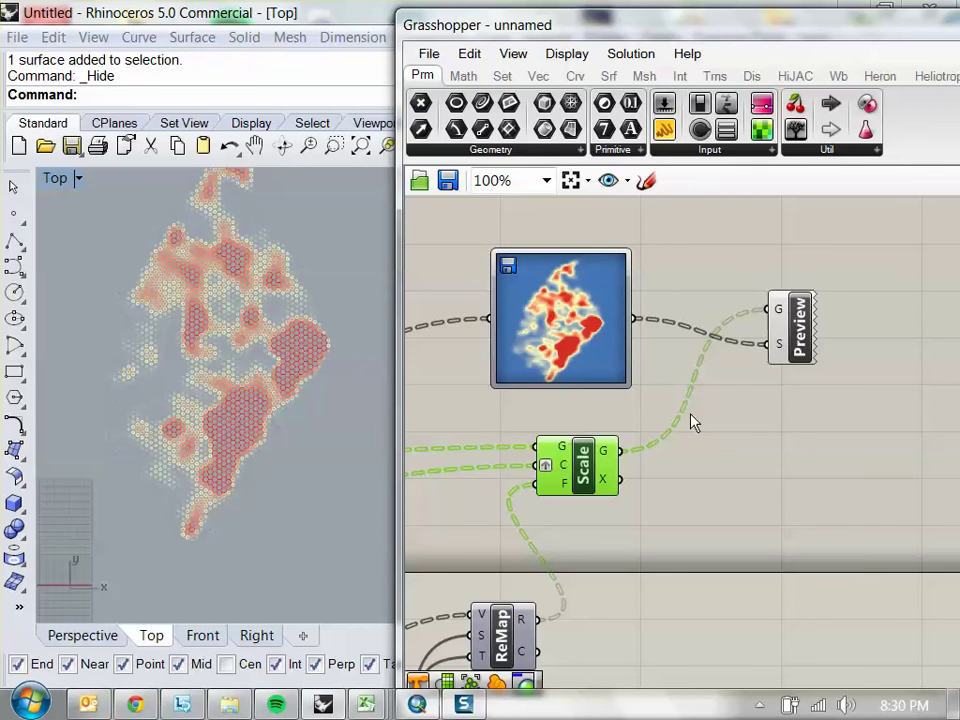
{"action": "right_click", "coordinate": [692, 422]}
{"action": "left_click", "coordinate": [724, 339]}
Inspect the coloured hexagons in the Top viewport and compare their size and colour coding with the shot chart in Chrome
{"action": "left_click_drag", "start_coordinate": [273, 233], "coordinate": [263, 279]}
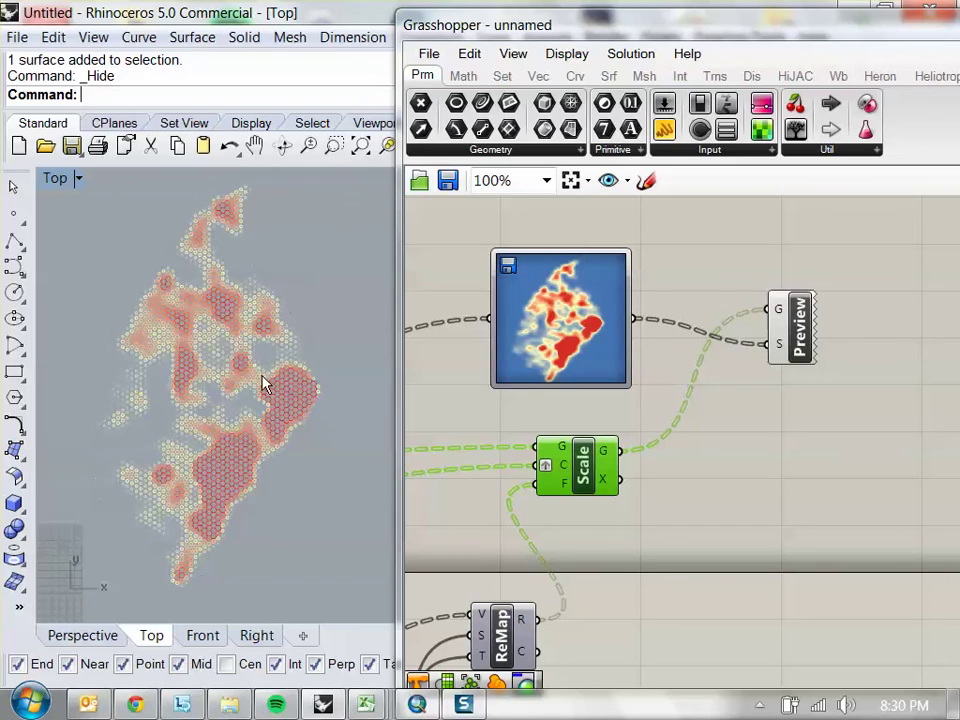
{"action": "scroll", "coordinate": [250, 395], "scroll_direction": "up", "scroll_amount": 5}
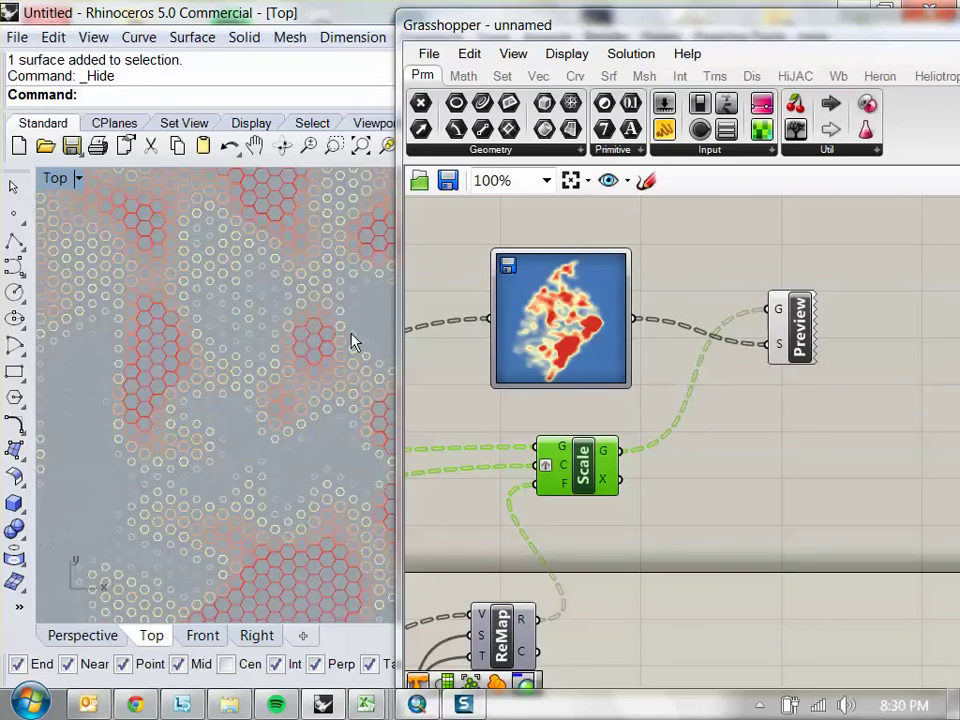
{"action": "scroll", "coordinate": [246, 371], "scroll_direction": "down", "scroll_amount": 4}
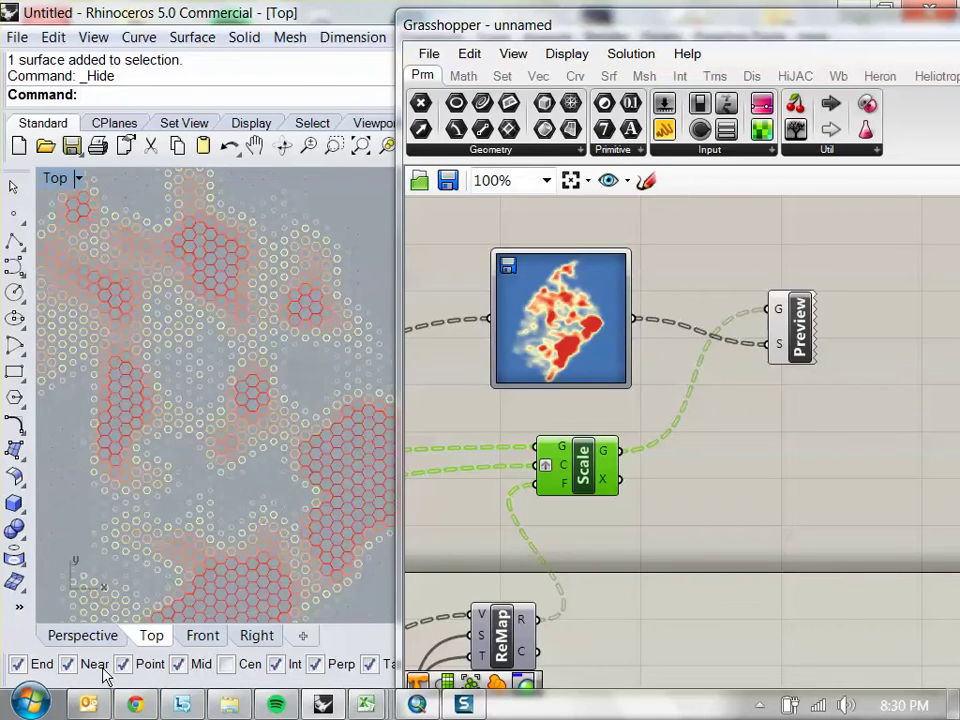
{"action": "left_click", "coordinate": [135, 704]}
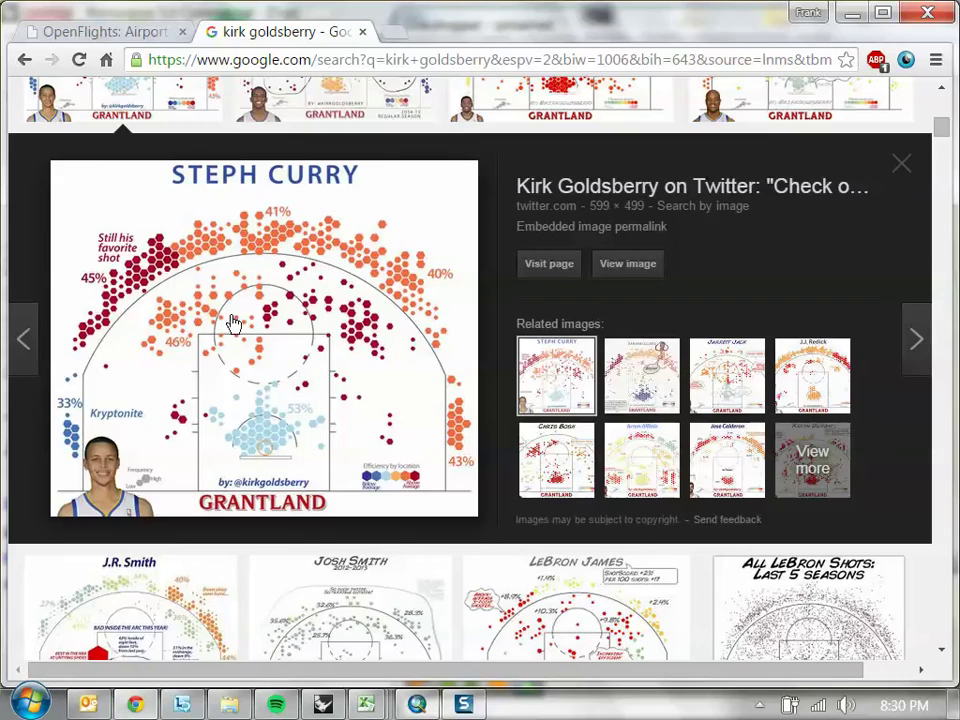
{"action": "left_click", "coordinate": [854, 12]}
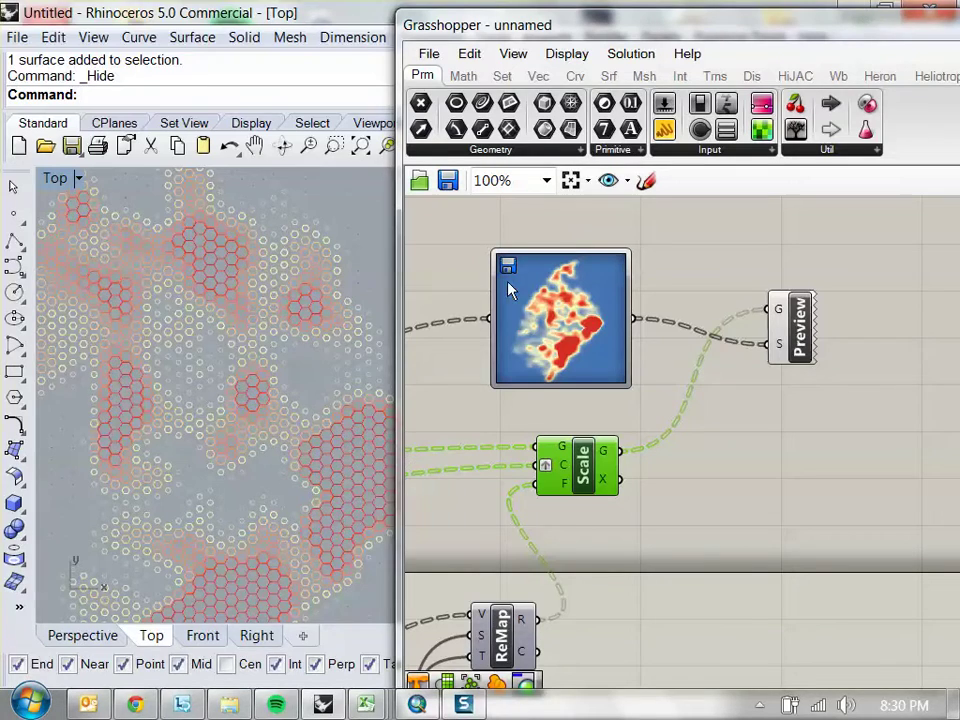
Check the shot chart in Chrome once more, and review the whole hexagon map and the Grasshopper definition behind it
{"action": "left_click", "coordinate": [135, 704]}
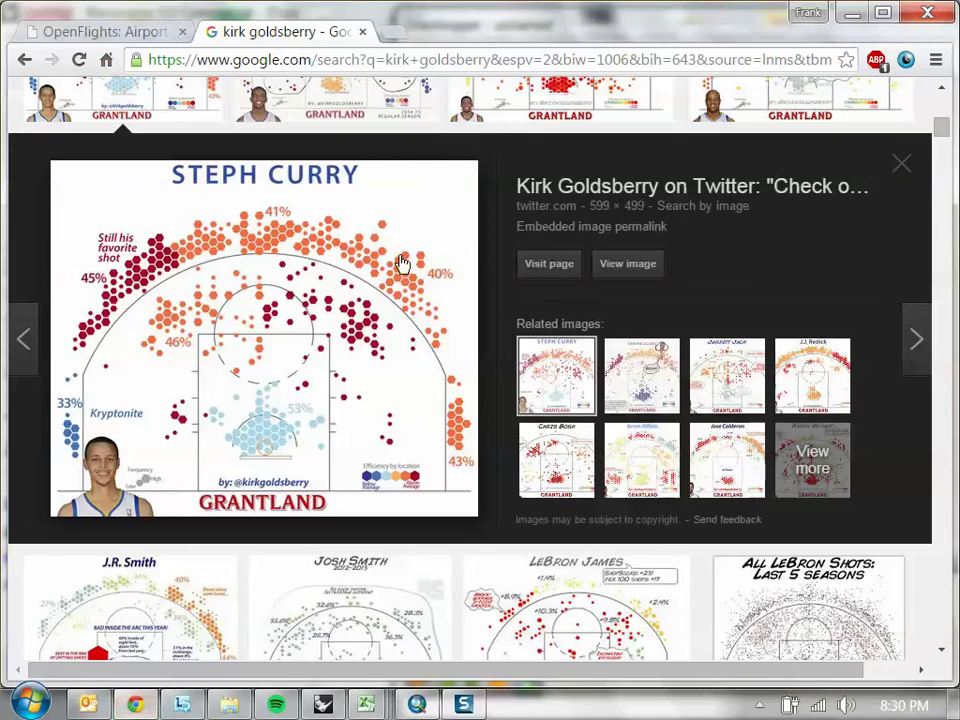
{"action": "left_click", "coordinate": [854, 12]}
{"action": "scroll", "coordinate": [290, 320], "scroll_direction": "down", "scroll_amount": 5}
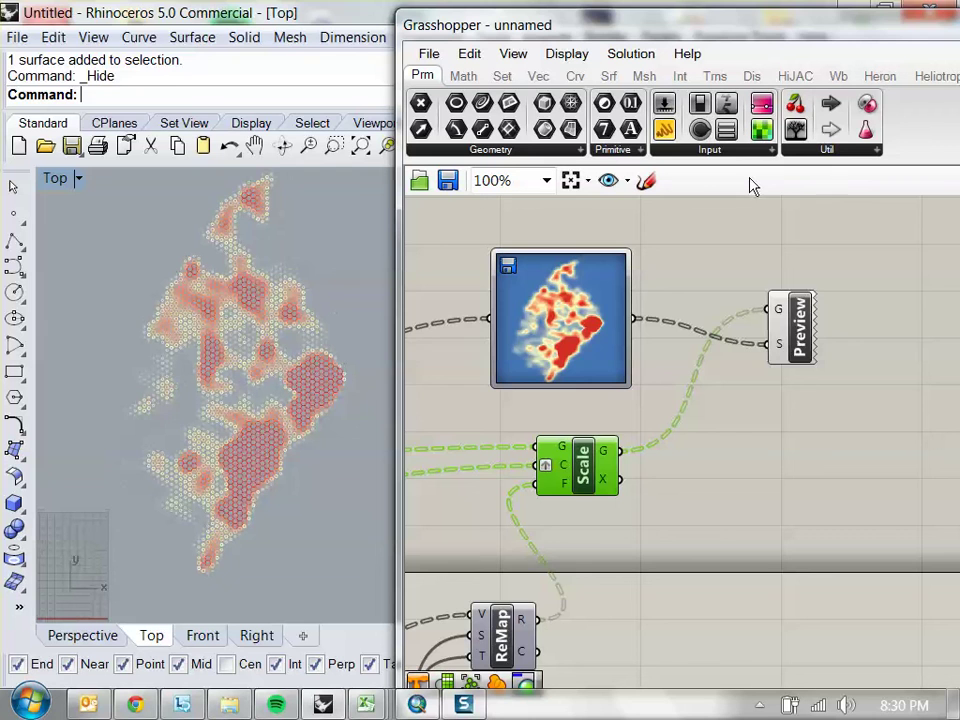
{"action": "left_click", "coordinate": [649, 445]}
{"action": "scroll", "coordinate": [780, 291], "scroll_direction": "down", "scroll_amount": 5}
{"action": "left_click_drag", "start_coordinate": [527, 392], "coordinate": [726, 390]}
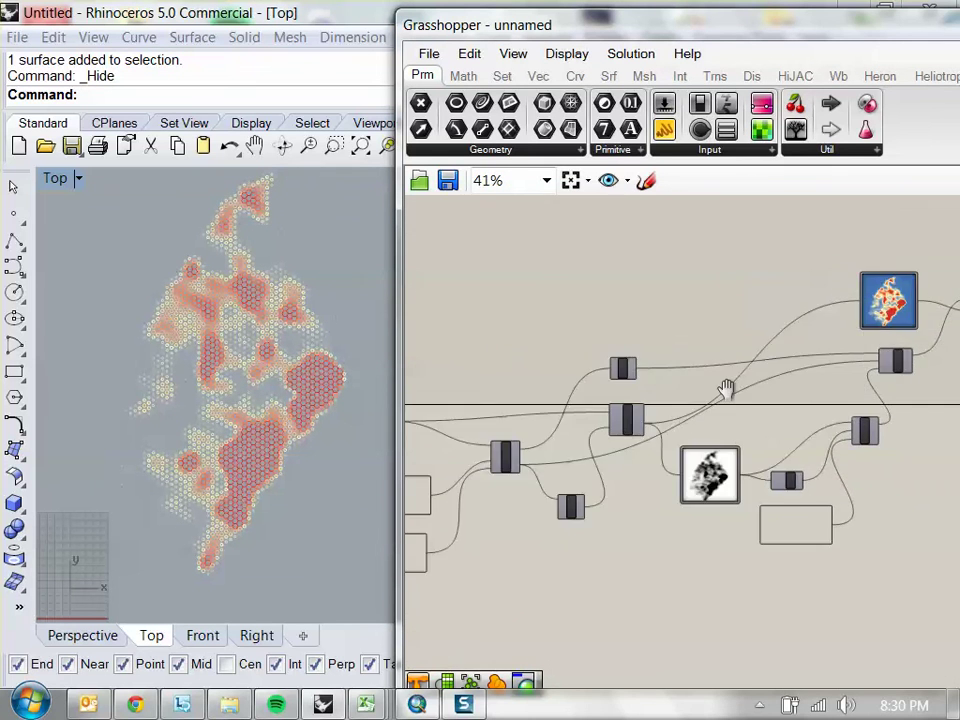
{"action": "left_click_drag", "start_coordinate": [637, 398], "coordinate": [483, 426]}
{"action": "scroll", "coordinate": [815, 345], "scroll_direction": "up", "scroll_amount": 2}
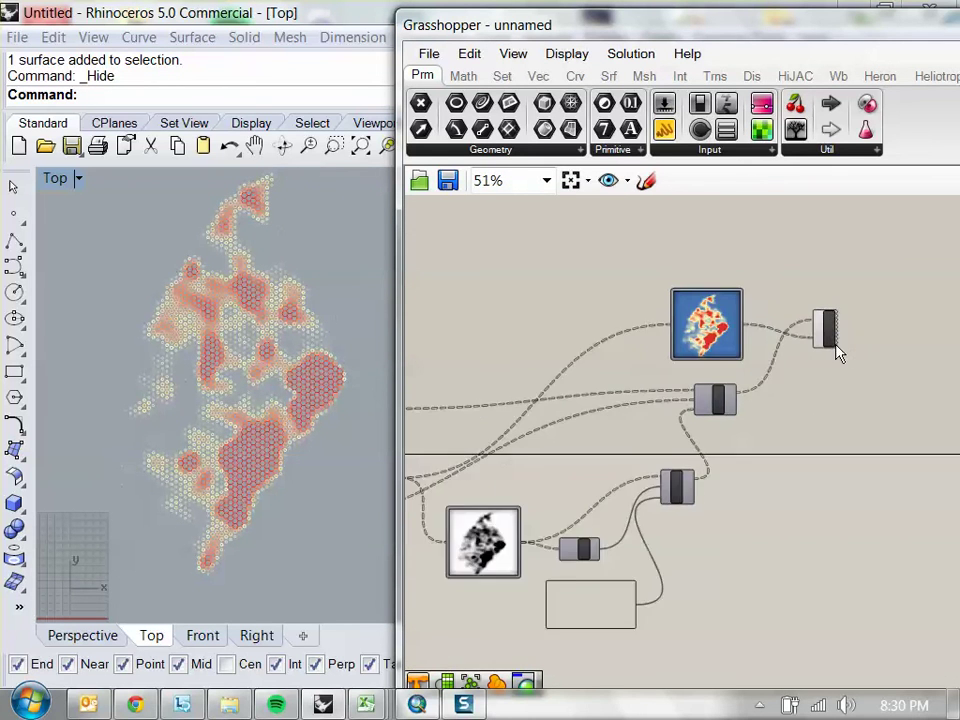
Collapse the Grasshopper window and save the Rhino model to the Desktop as "something cool"
{"action": "left_click_drag", "start_coordinate": [888, 25], "coordinate": [734, 56]}
{"action": "left_click", "coordinate": [881, 51]}
{"action": "left_click_drag", "start_coordinate": [372, 382], "coordinate": [212, 291]}
{"action": "left_click", "coordinate": [17, 37]}
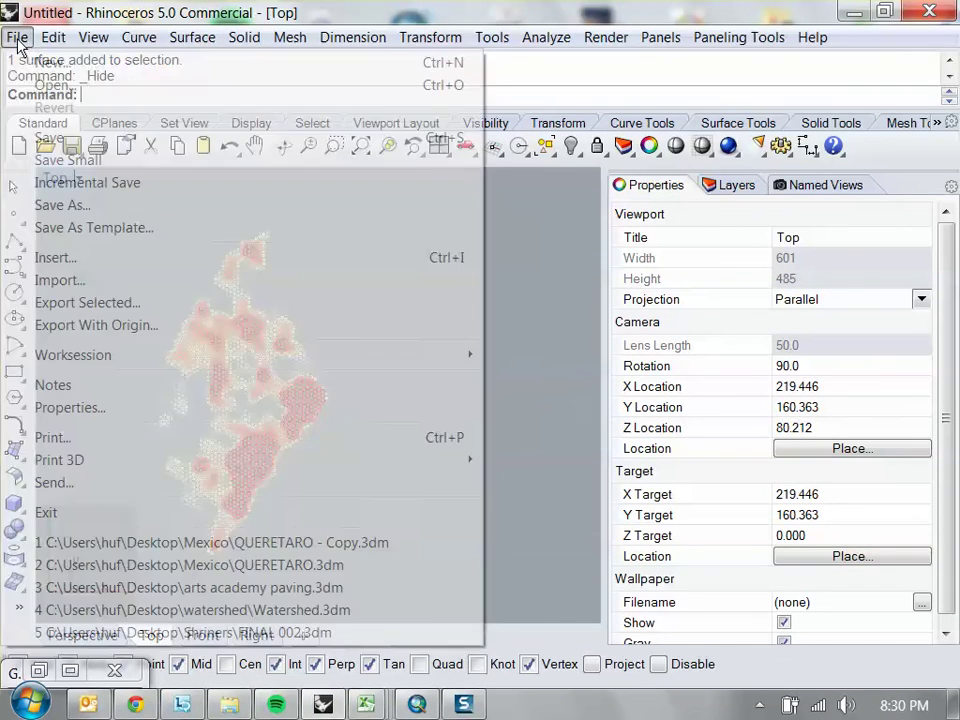
{"action": "left_click", "coordinate": [85, 204]}
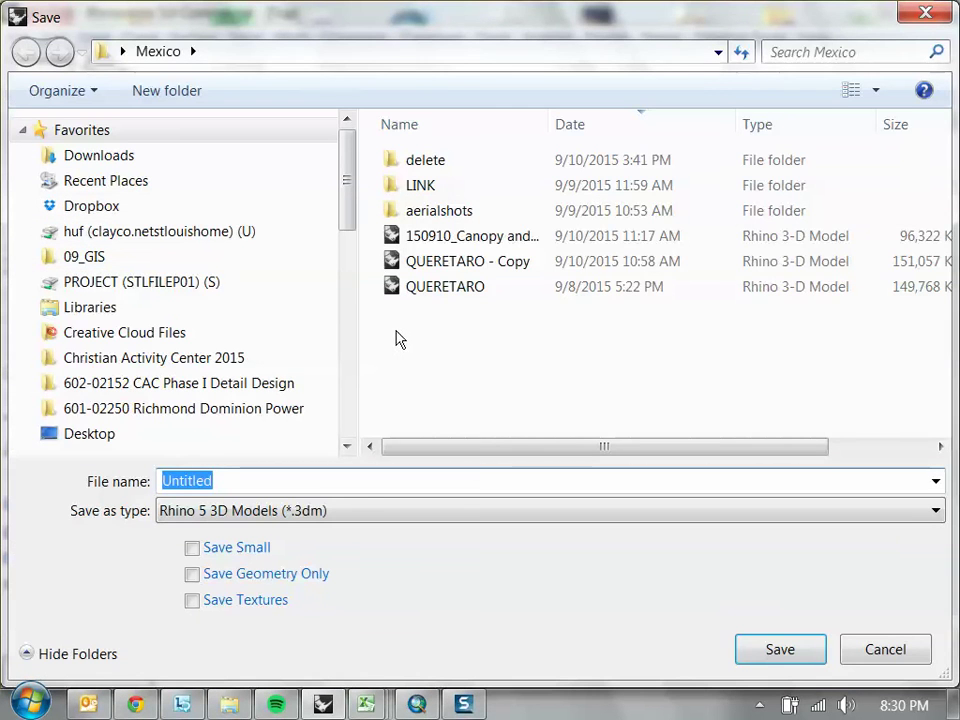
{"action": "left_click", "coordinate": [94, 436]}
{"action": "double_click", "coordinate": [208, 481]}
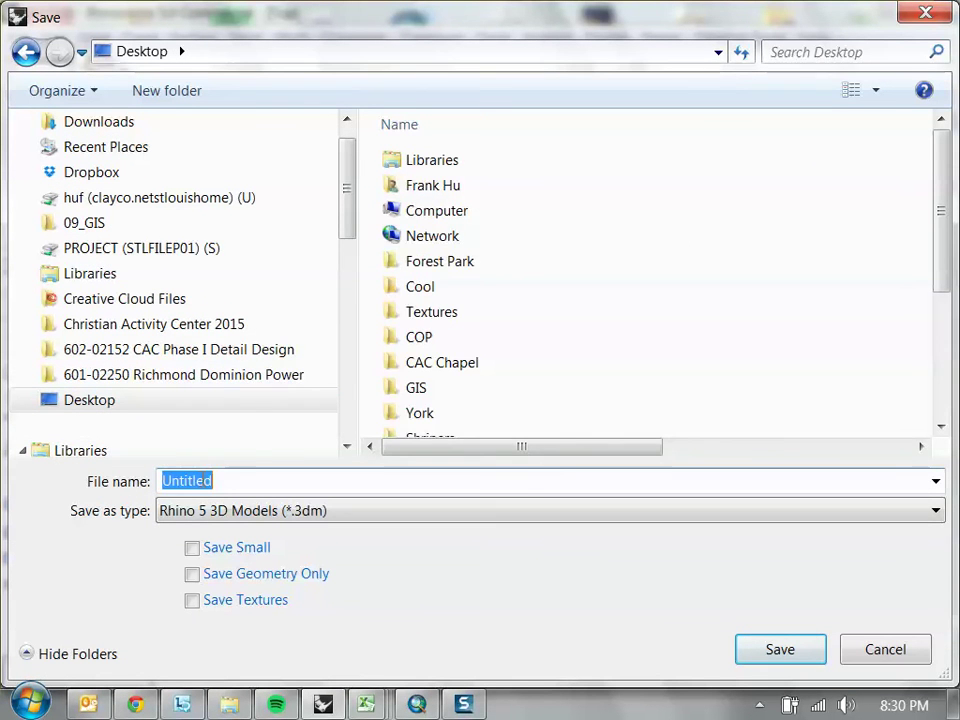
{"action": "type", "text": "soe"}
{"action": "key", "text": "BackSpace"}
{"action": "type", "text": "kethju"}
{"action": "key", "text": "BackSpace"}
{"action": "key", "text": "BackSpace"}
{"action": "key", "text": "BackSpace"}
{"action": "key", "text": "BackSpace"}
{"action": "key", "text": "BackSpace"}
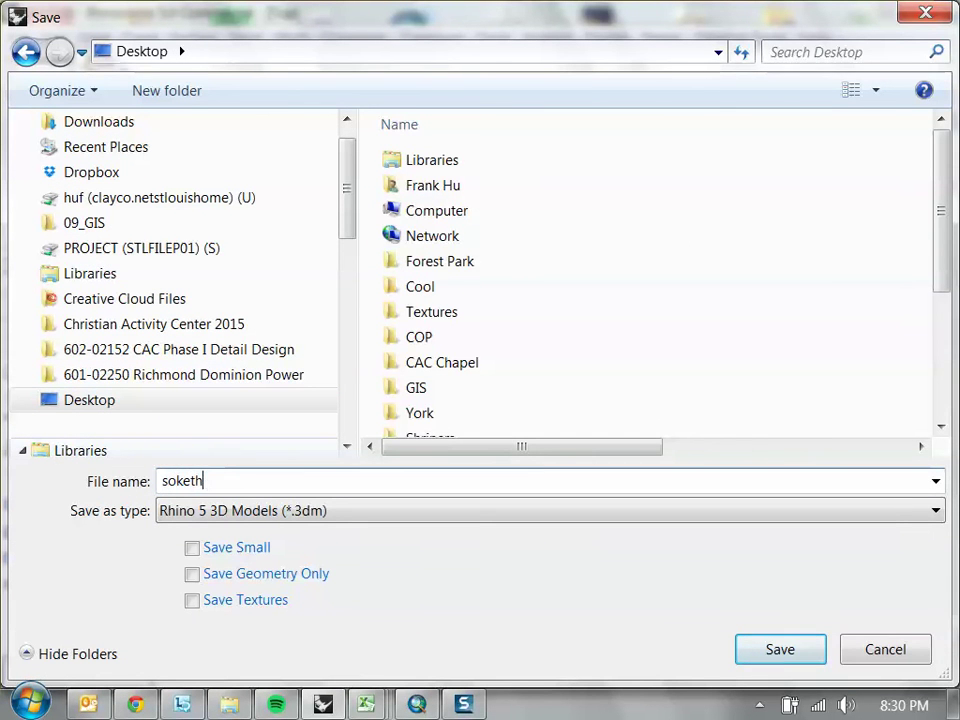
{"action": "key", "text": "BackSpace"}
{"action": "type", "text": "mething cool"}
{"action": "key", "text": "Return"}
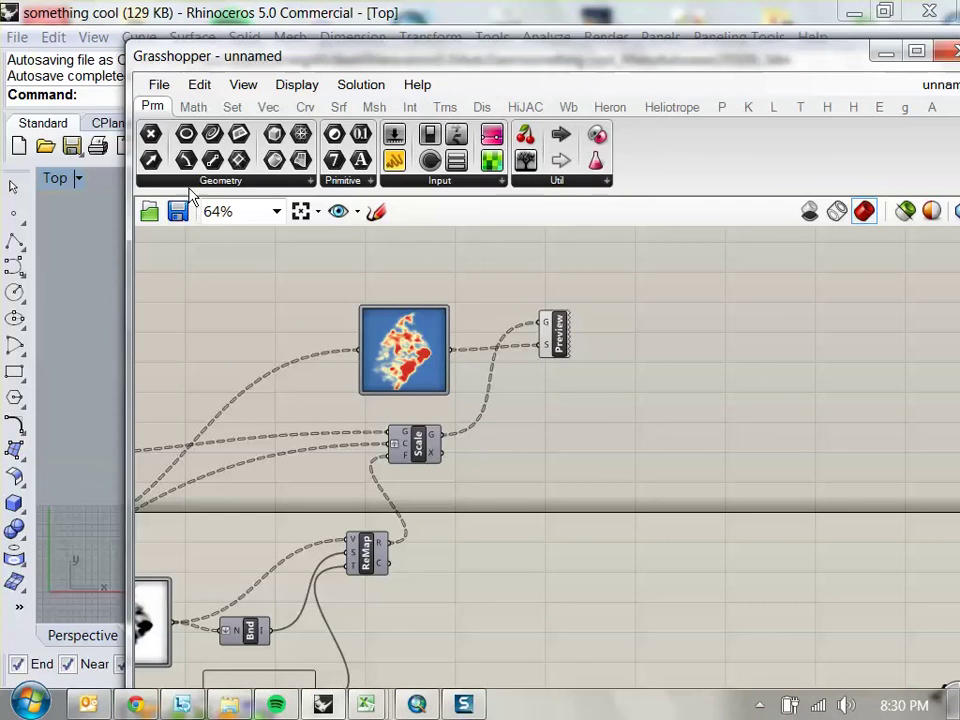
Save the Grasshopper definition to the Desktop as "something cool"
{"action": "left_click", "coordinate": [178, 211]}
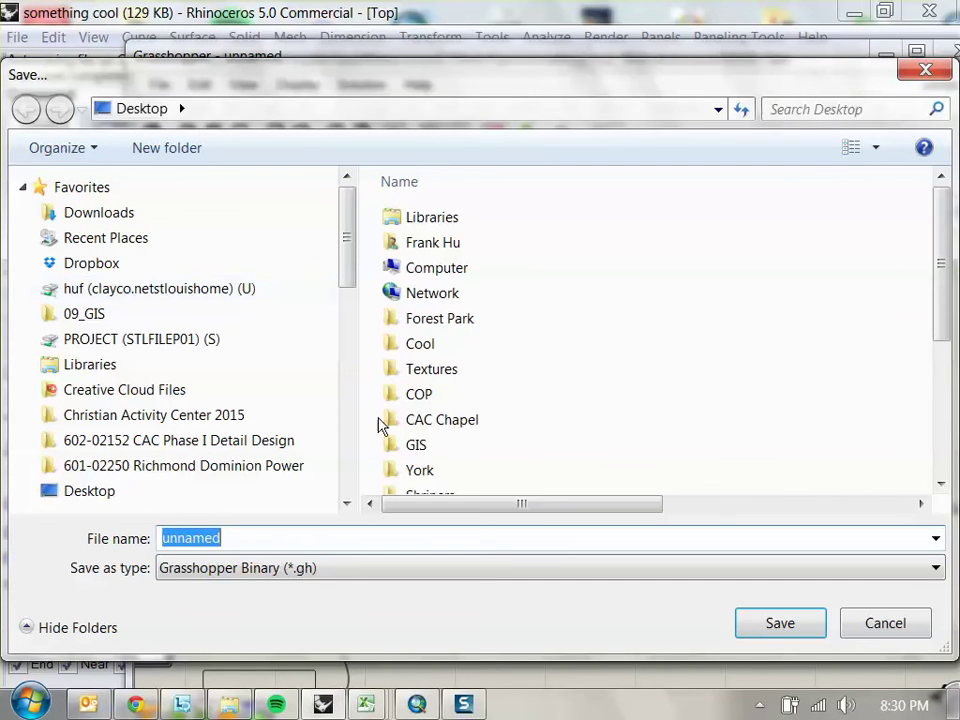
{"action": "type", "text": "something cool"}
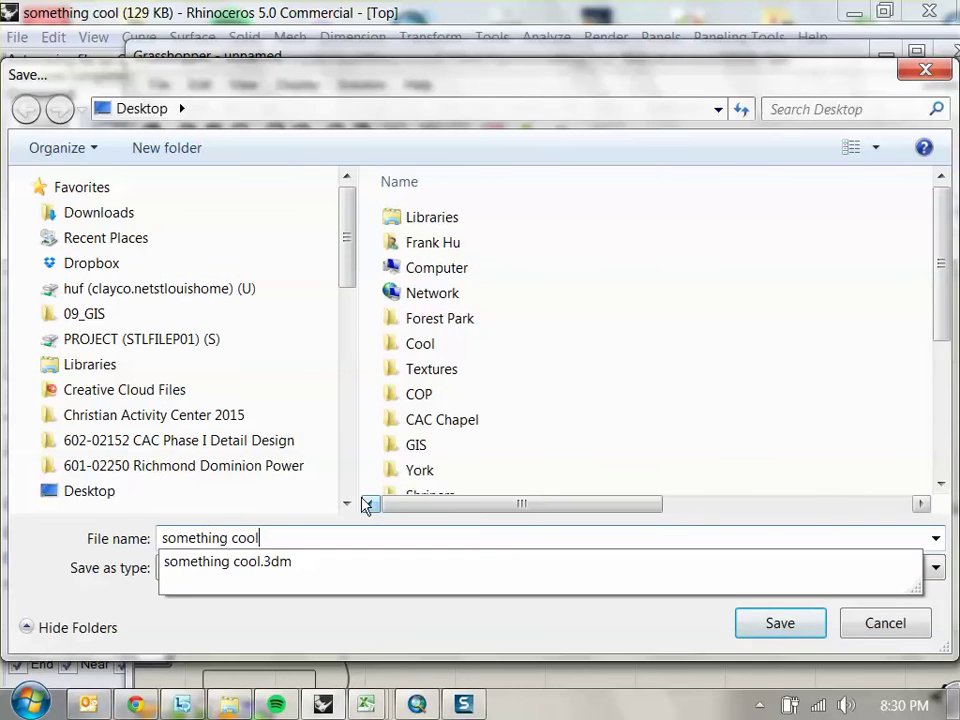
{"action": "key", "text": "Return"}
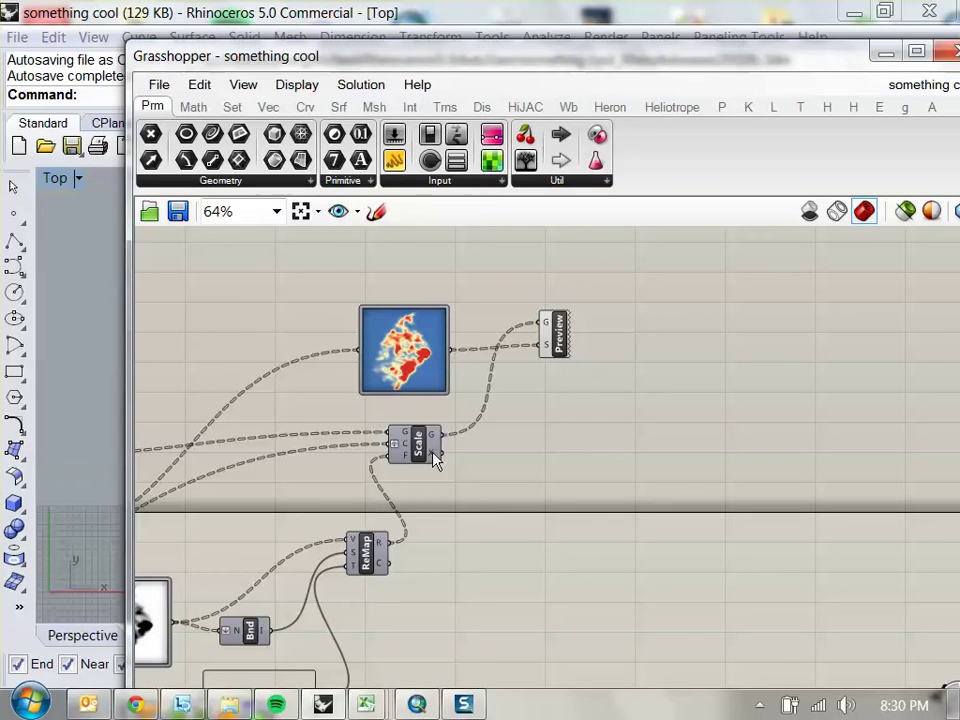
Create a portrait ARCH C layout page for Adobe PDF with one detail, leave the detail, and save the Rhino model
{"action": "left_click", "coordinate": [884, 52]}
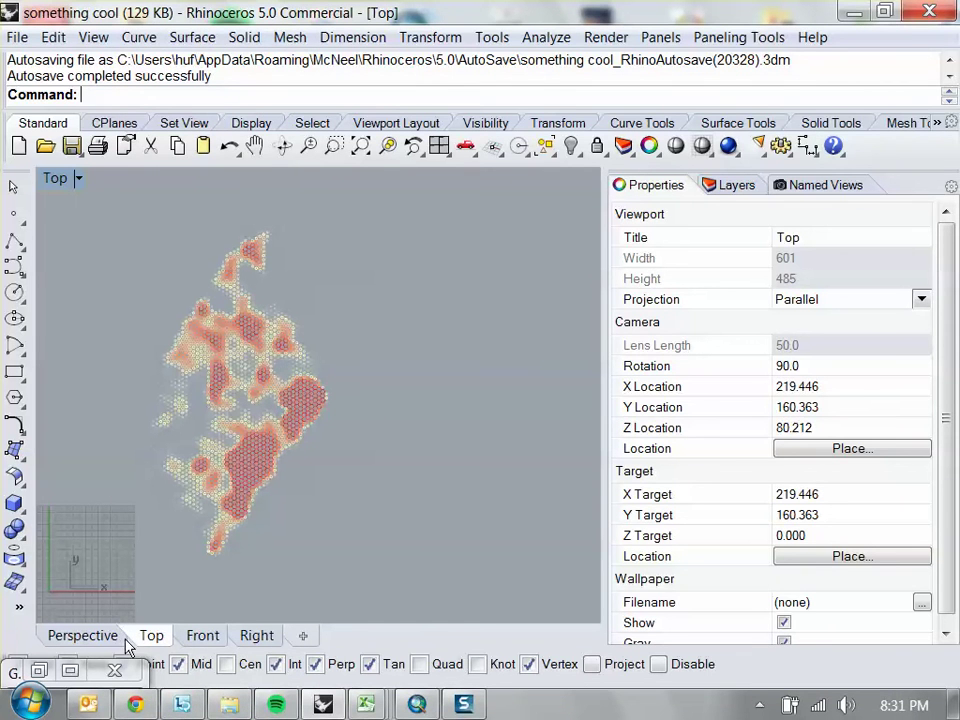
{"action": "left_click", "coordinate": [304, 635]}
{"action": "left_click", "coordinate": [352, 527]}
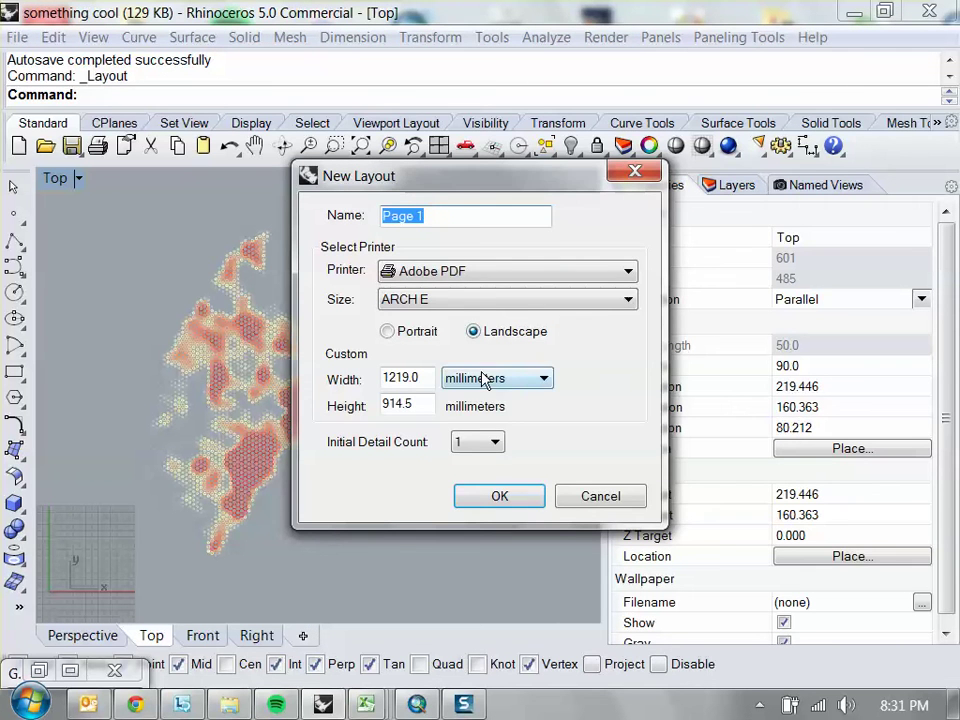
{"action": "left_click", "coordinate": [491, 305]}
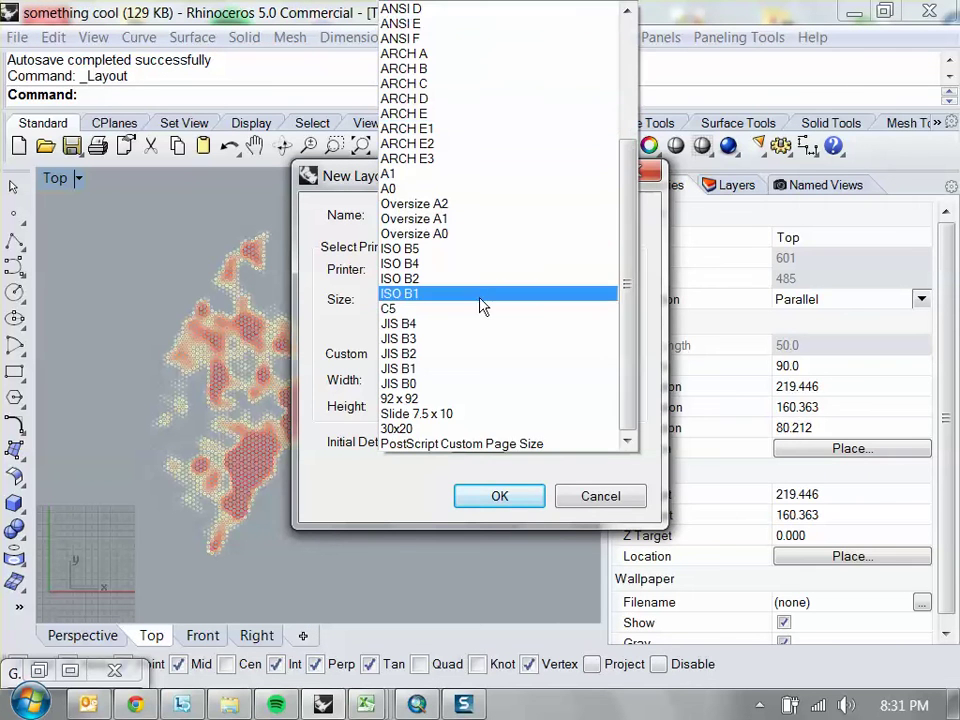
{"action": "left_click", "coordinate": [428, 88]}
{"action": "left_click", "coordinate": [418, 331]}
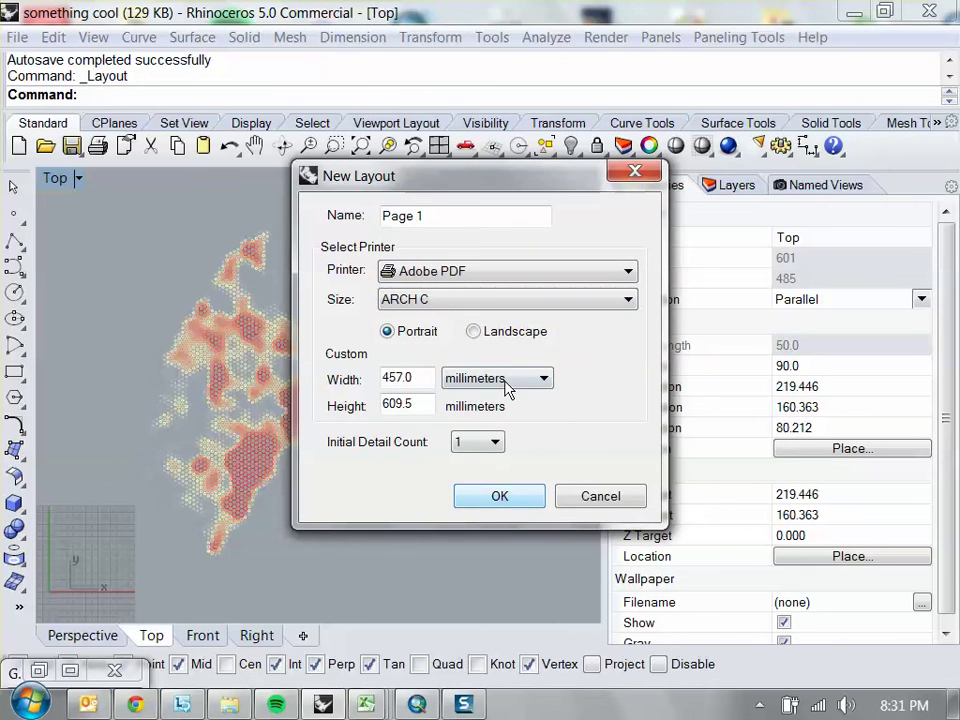
{"action": "left_click", "coordinate": [505, 380]}
{"action": "left_click", "coordinate": [470, 398]}
{"action": "left_click", "coordinate": [501, 500]}
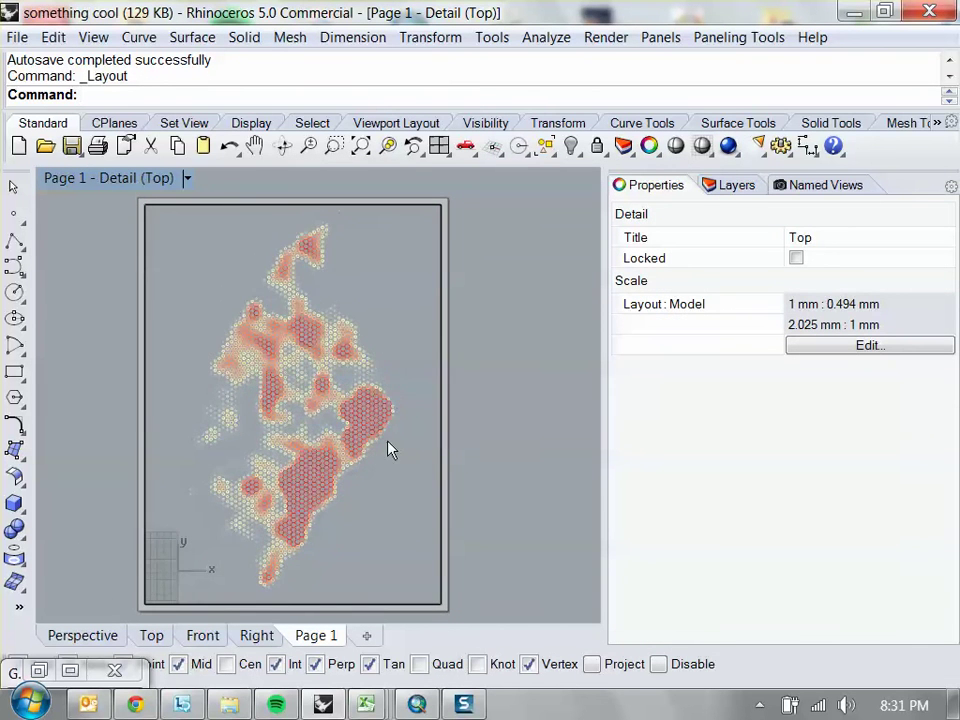
{"action": "double_click", "coordinate": [510, 388]}
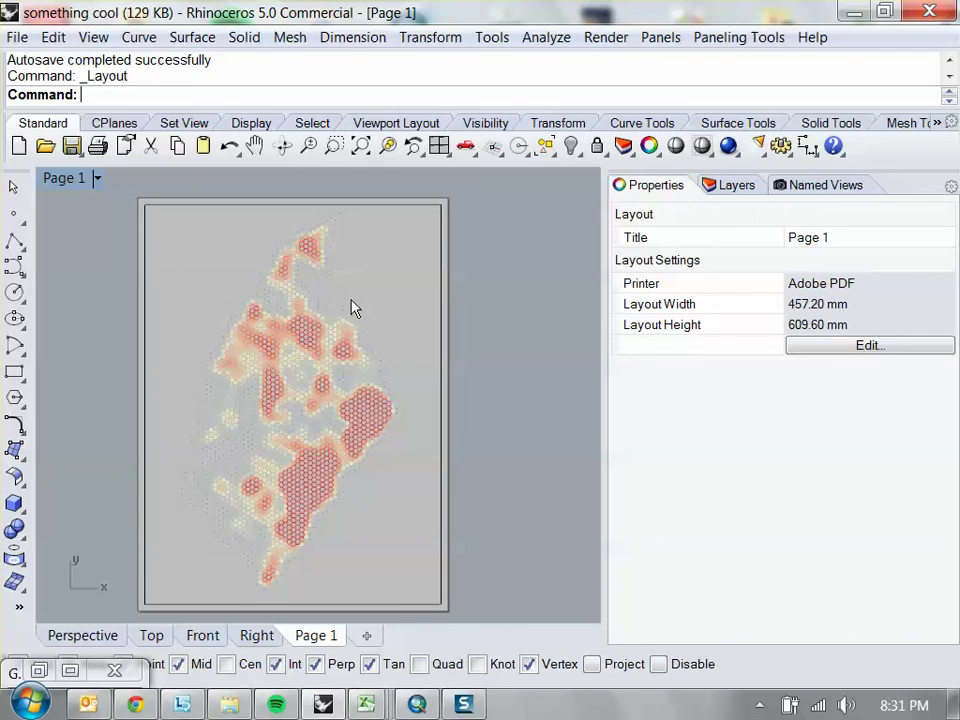
{"action": "left_click", "coordinate": [71, 146]}
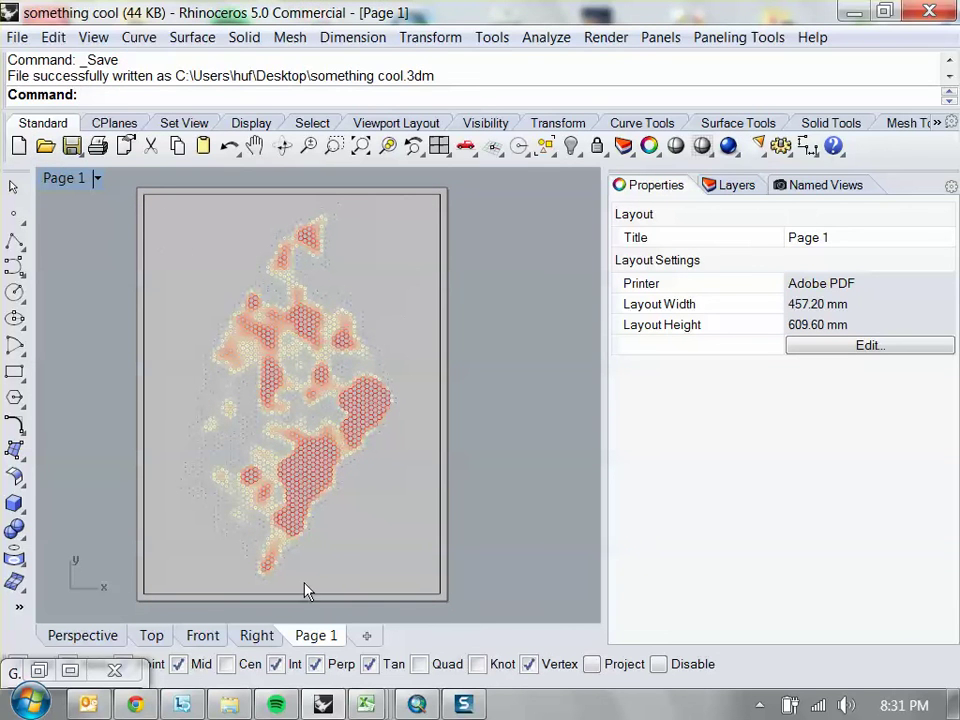
Examine the print preview of the Page 1 layout in Print Setup and cancel without printing
{"action": "right_click", "coordinate": [343, 635]}
{"action": "left_click", "coordinate": [382, 624]}
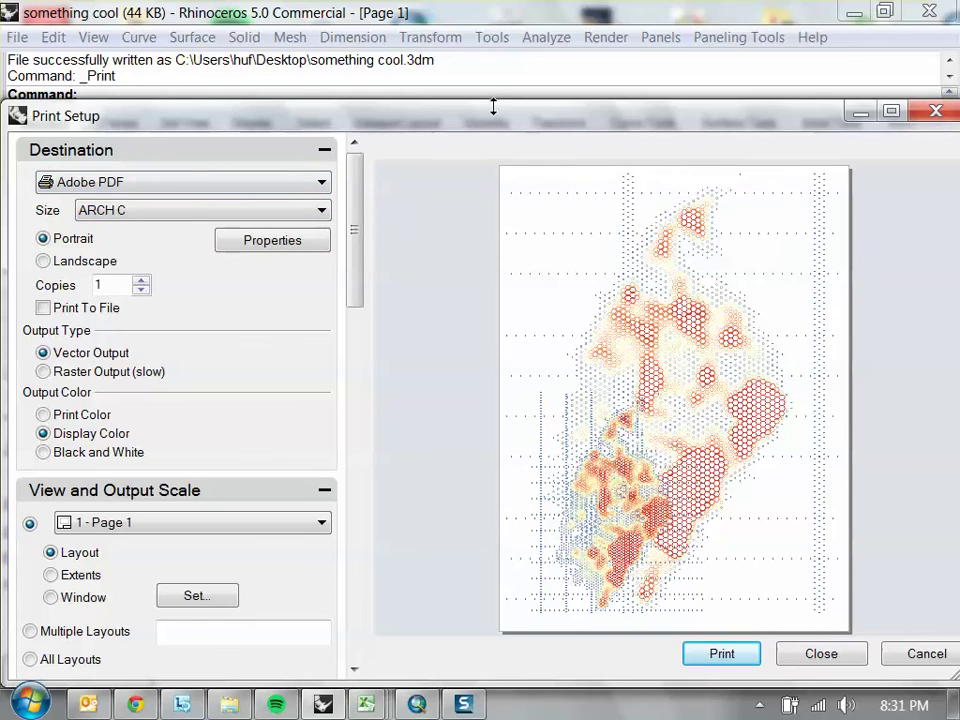
{"action": "left_click_drag", "start_coordinate": [493, 106], "coordinate": [372, 75]}
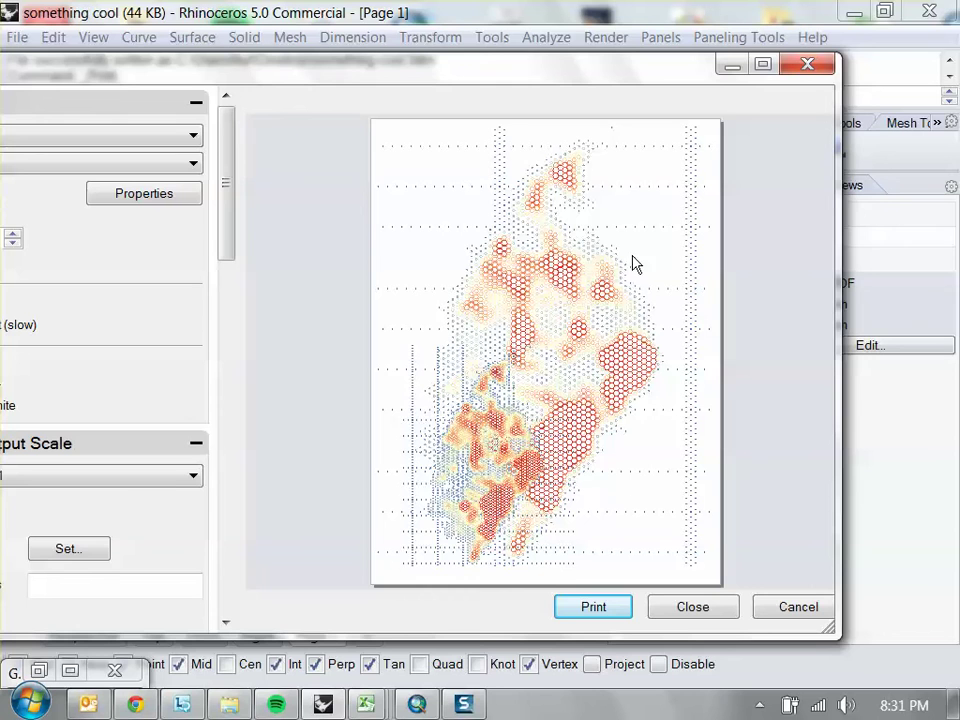
{"action": "mouse_move", "coordinate": [531, 79]}
{"action": "left_mouse_down"}
{"action": "mouse_move", "coordinate": [547, 92]}
{"action": "mouse_move", "coordinate": [538, 101]}
{"action": "left_mouse_up"}
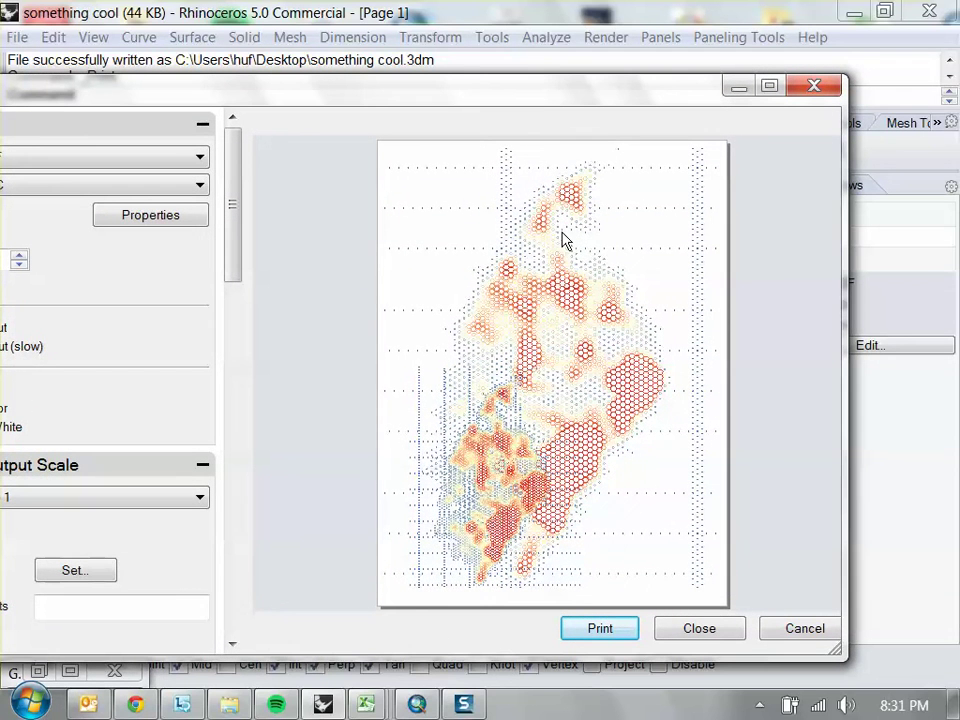
{"action": "left_click", "coordinate": [805, 629]}
Return to the Grasshopper definition and place the Bake Geometry and CreateAttributes components beside the Custom Preview
{"action": "left_click", "coordinate": [324, 697]}
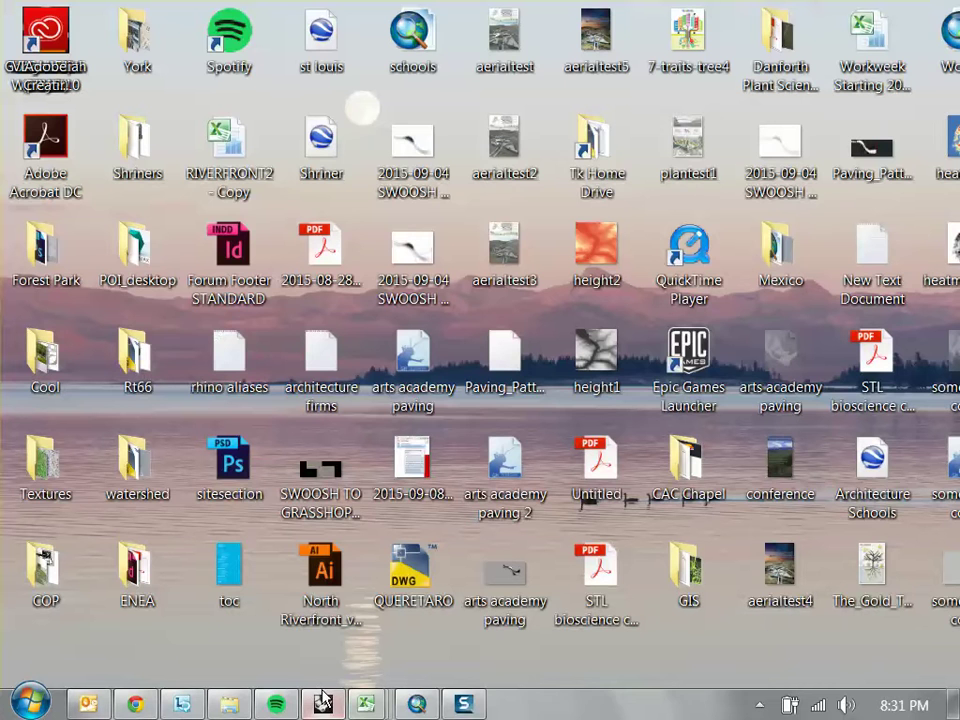
{"action": "left_click", "coordinate": [326, 697]}
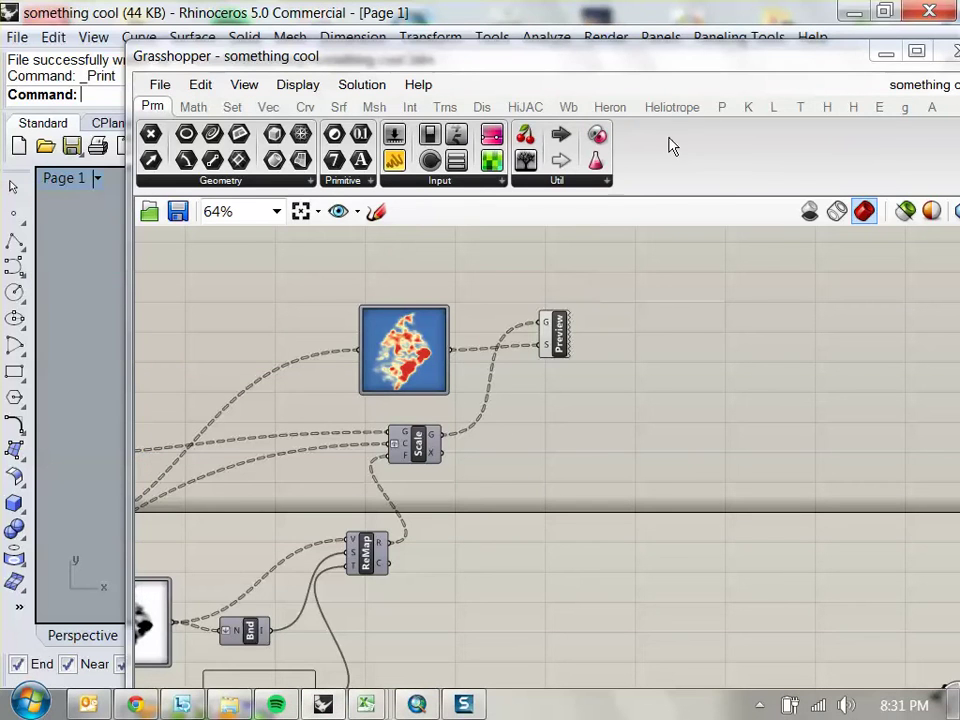
{"action": "left_click_drag", "start_coordinate": [724, 72], "coordinate": [524, 110]}
{"action": "left_click", "coordinate": [626, 146]}
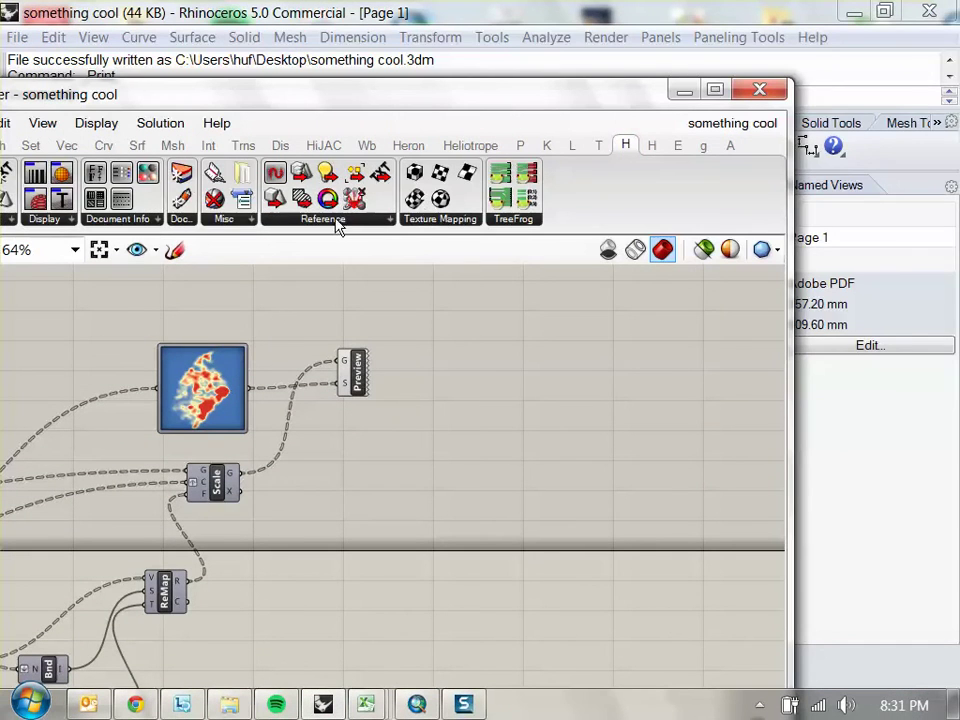
{"action": "left_click_drag", "start_coordinate": [257, 100], "coordinate": [325, 89]}
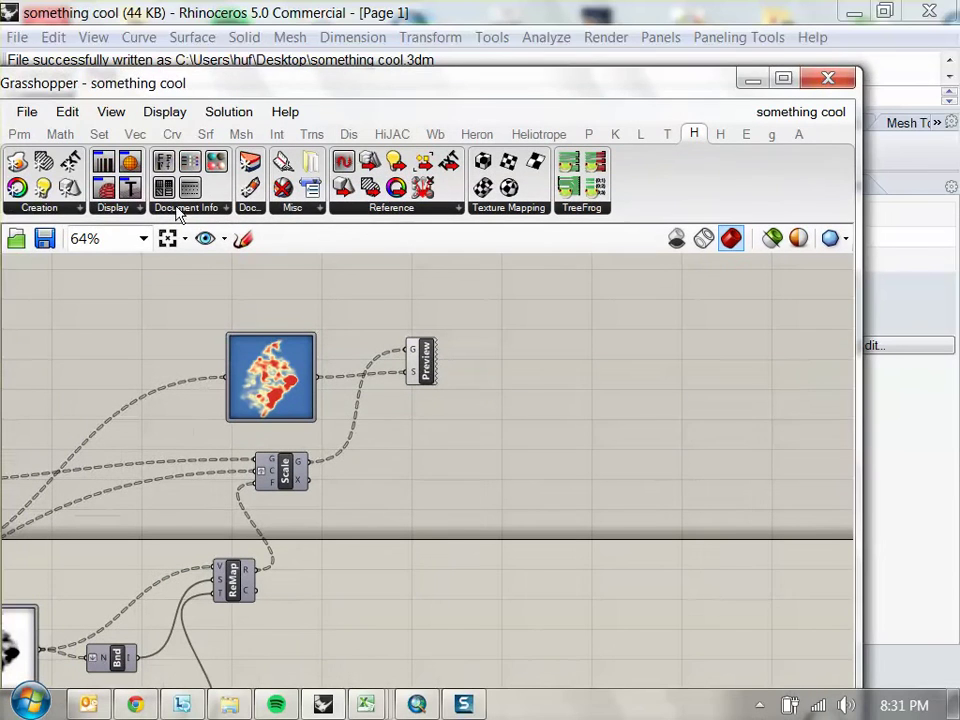
{"action": "left_click", "coordinate": [35, 208]}
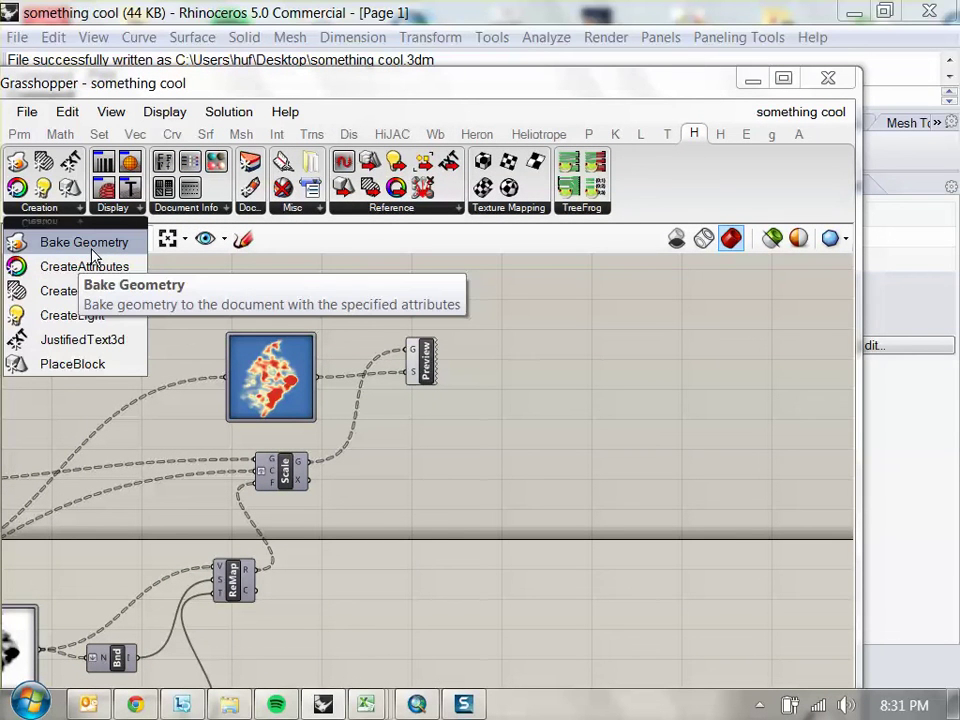
{"action": "left_click_drag", "start_coordinate": [88, 245], "coordinate": [624, 353]}
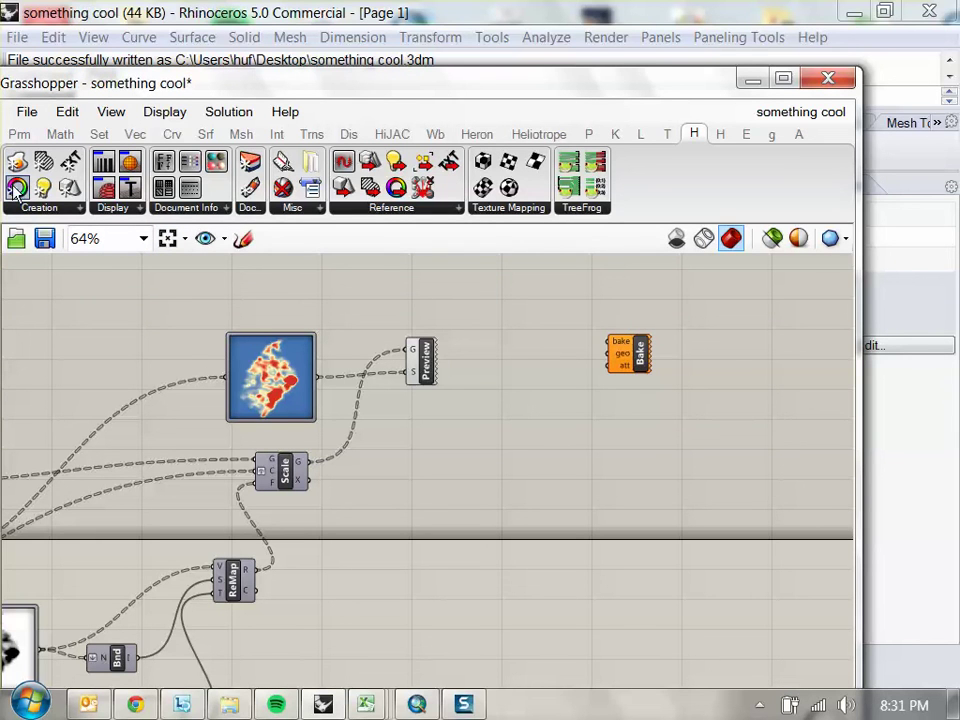
{"action": "left_click_drag", "start_coordinate": [43, 187], "coordinate": [486, 378]}
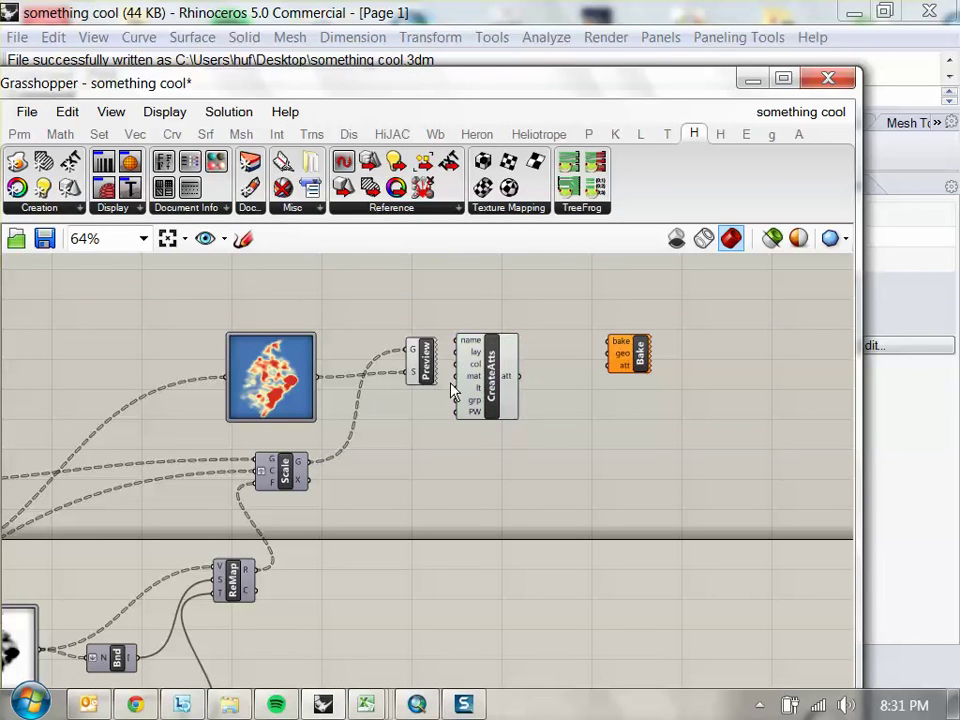
Move CreateAttributes below the Custom Preview and connect the colour Image Sampler's output to its colour (col) input
{"action": "left_click", "coordinate": [292, 372]}
{"action": "left_click", "coordinate": [290, 470]}
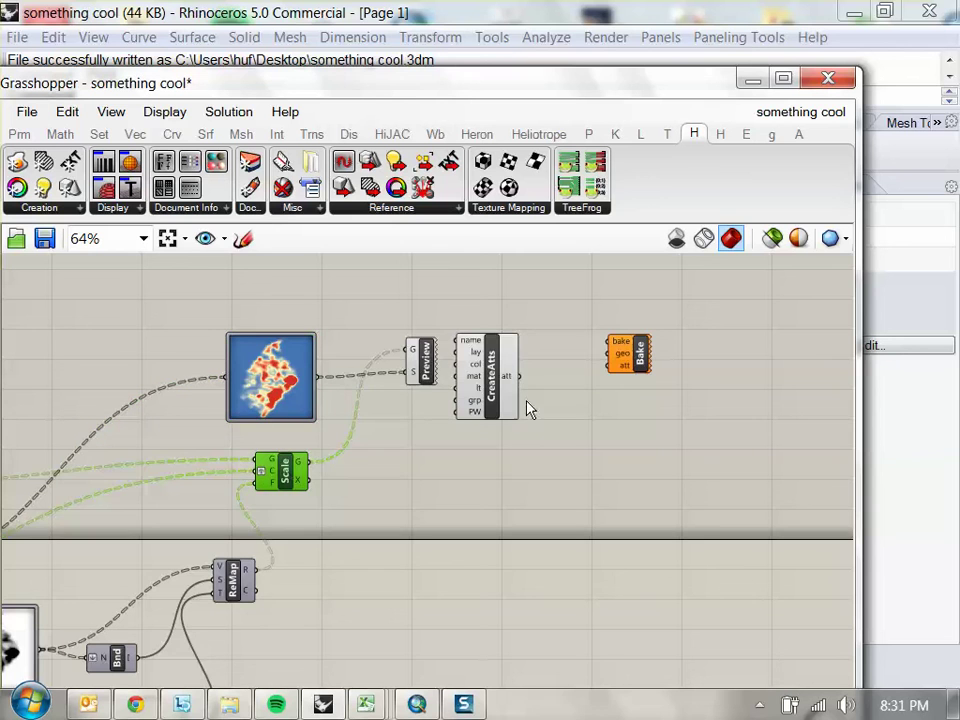
{"action": "left_click_drag", "start_coordinate": [625, 352], "coordinate": [594, 403]}
{"action": "scroll", "coordinate": [505, 441], "scroll_direction": "up", "scroll_amount": 2}
{"action": "left_click_drag", "start_coordinate": [455, 399], "coordinate": [436, 550]}
{"action": "left_click", "coordinate": [298, 491]}
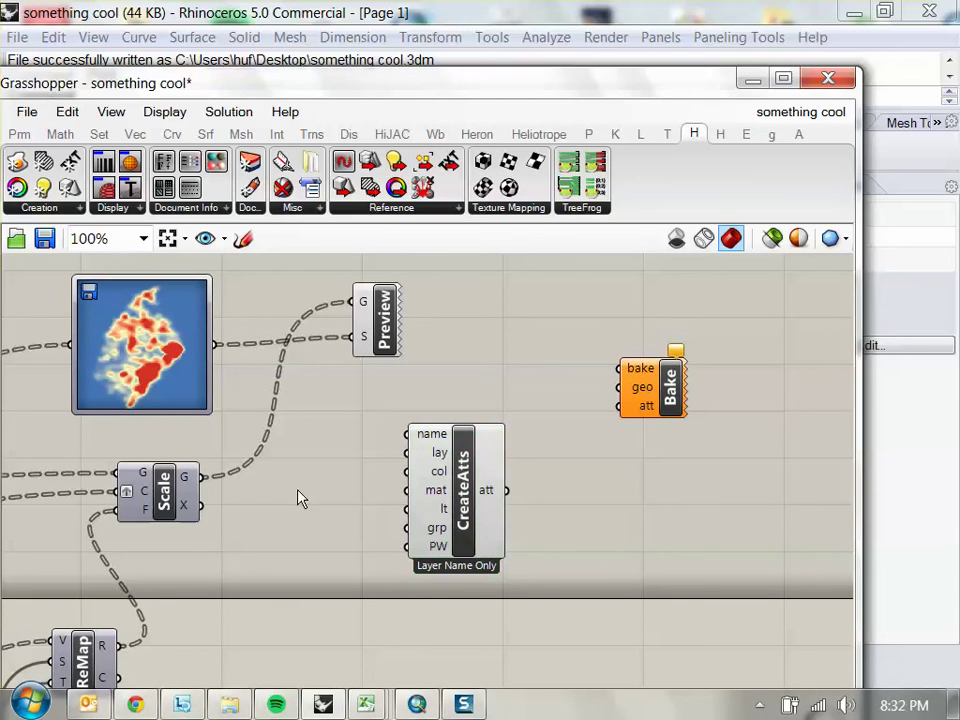
{"action": "left_click_drag", "start_coordinate": [222, 352], "coordinate": [414, 421]}
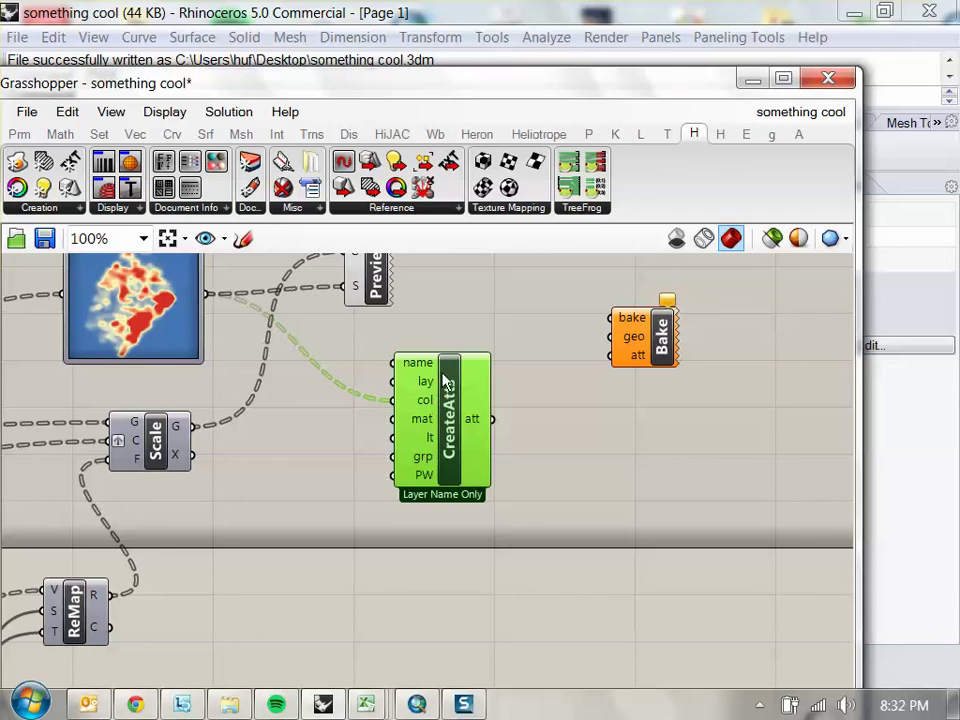
{"action": "left_click", "coordinate": [456, 321]}
{"action": "left_click_drag", "start_coordinate": [456, 321], "coordinate": [423, 391]}
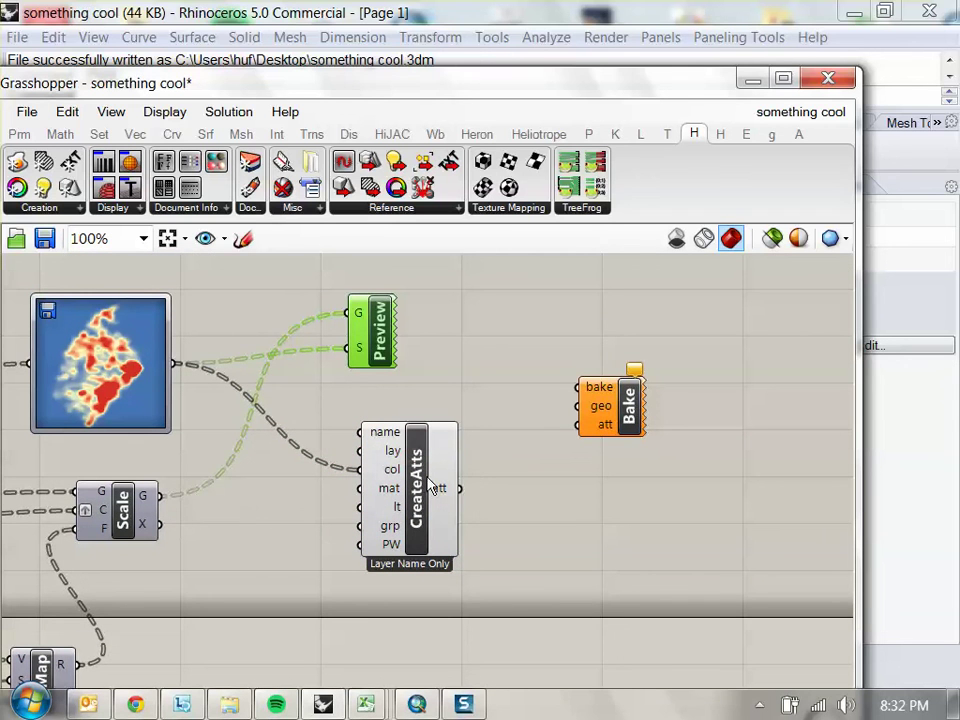
{"action": "left_click_drag", "start_coordinate": [170, 503], "coordinate": [583, 387]}
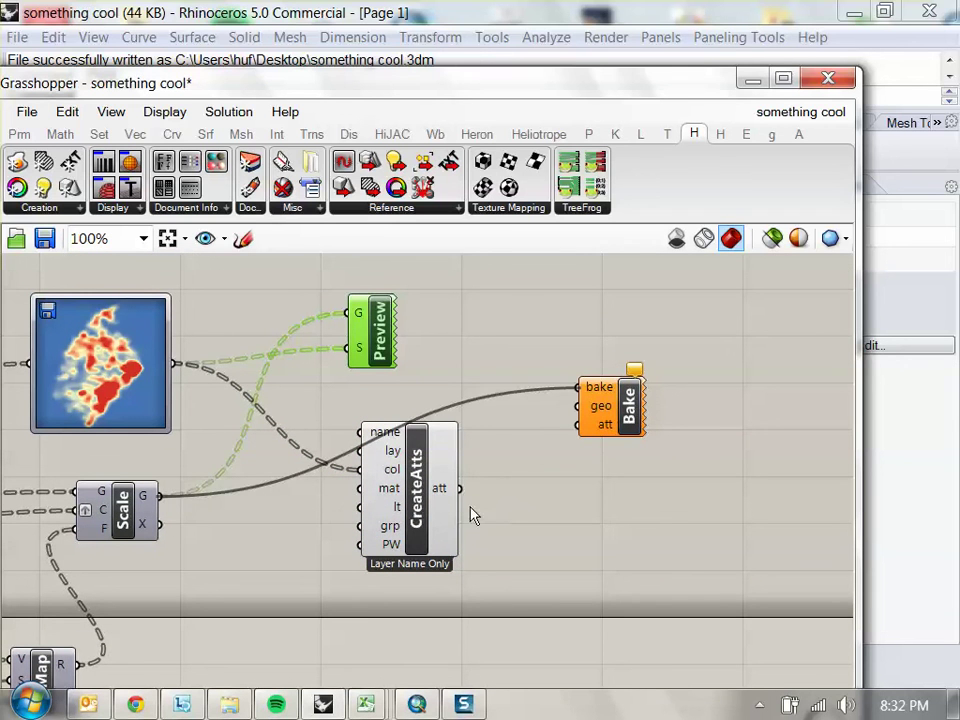
{"action": "right_click", "coordinate": [587, 392]}
{"action": "mouse_move", "coordinate": [640, 359]}
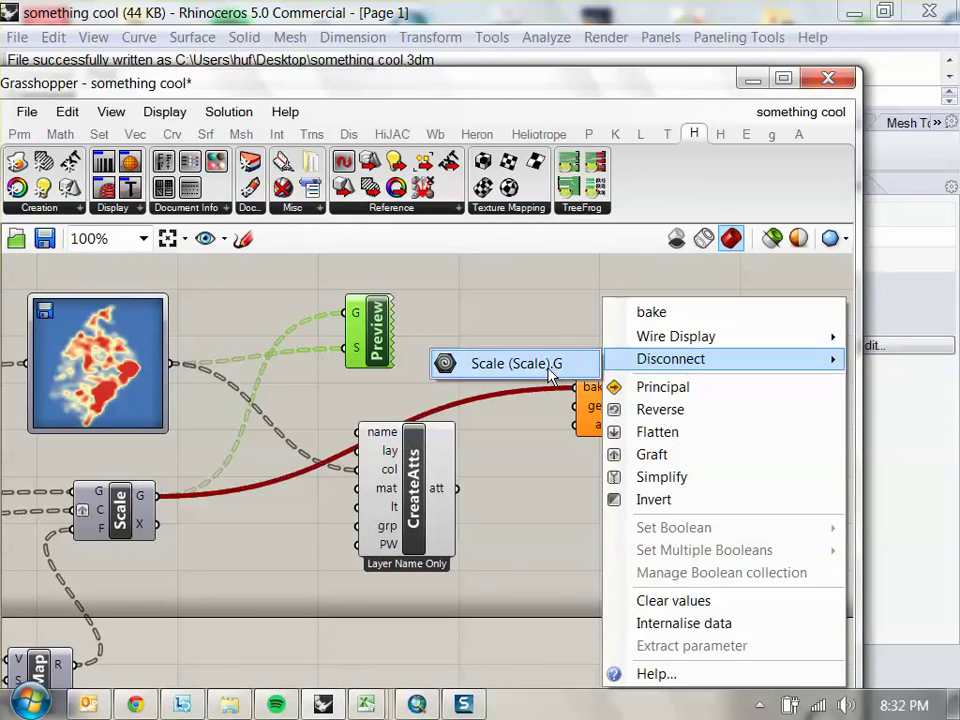
{"action": "left_click", "coordinate": [510, 364]}
Connect Scale's geometry output to Bake's geo input and CreateAttributes' att output to Bake's att input, keeping CreateAttributes below the preview
{"action": "left_click_drag", "start_coordinate": [157, 504], "coordinate": [575, 408]}
{"action": "left_click_drag", "start_coordinate": [428, 497], "coordinate": [575, 426]}
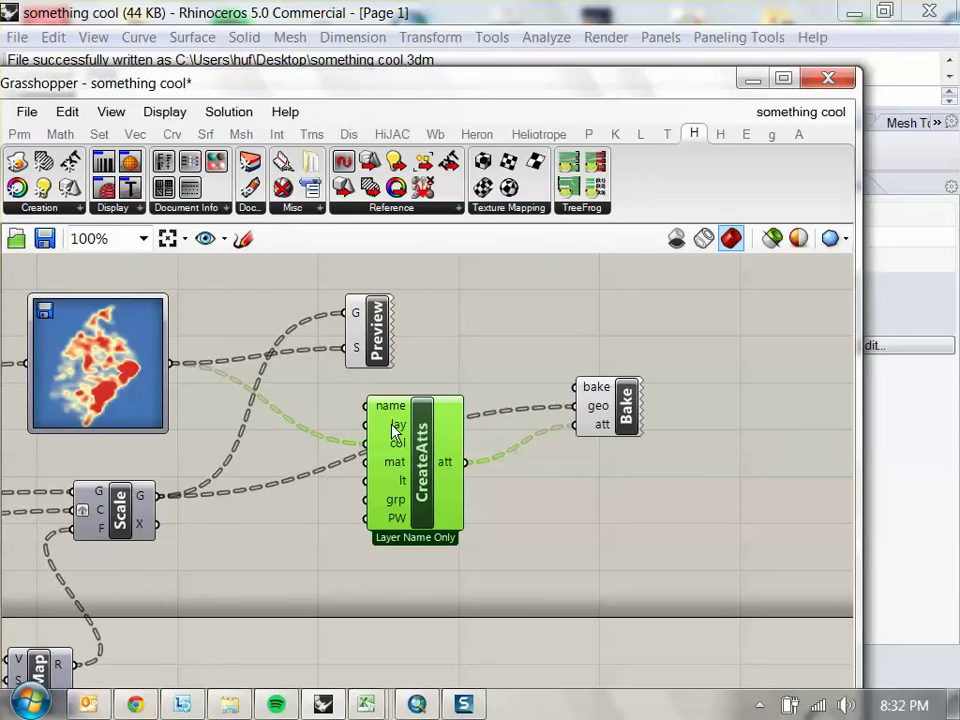
{"action": "left_click_drag", "start_coordinate": [410, 433], "coordinate": [407, 459]}
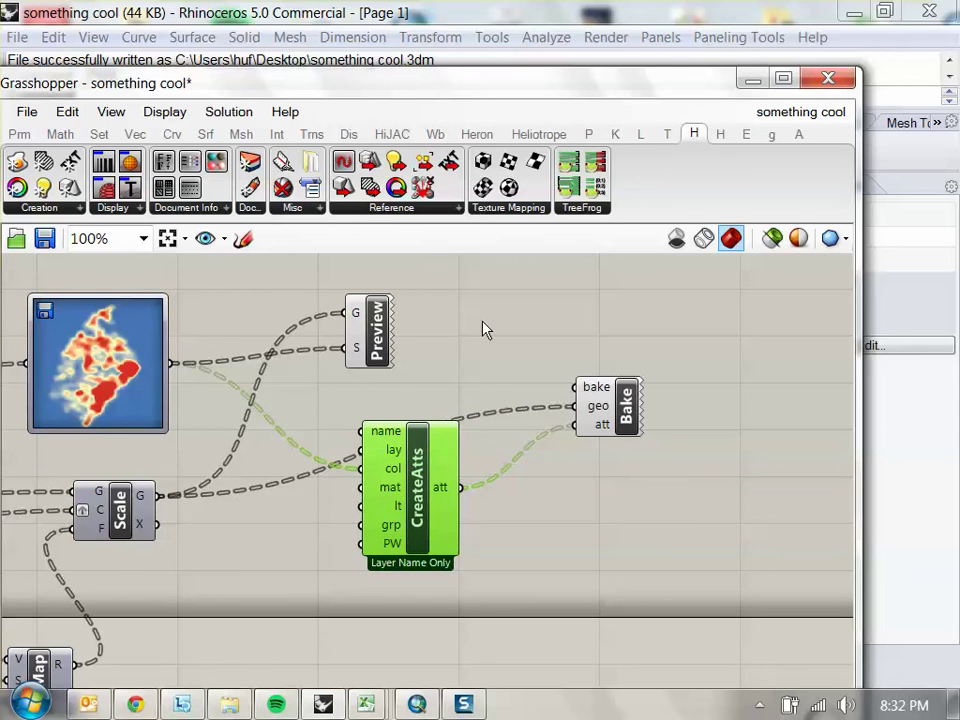
Move the Grasshopper window aside and create a new Rhino layer named 0
{"action": "left_click_drag", "start_coordinate": [590, 95], "coordinate": [402, 137]}
{"action": "left_click", "coordinate": [735, 184]}
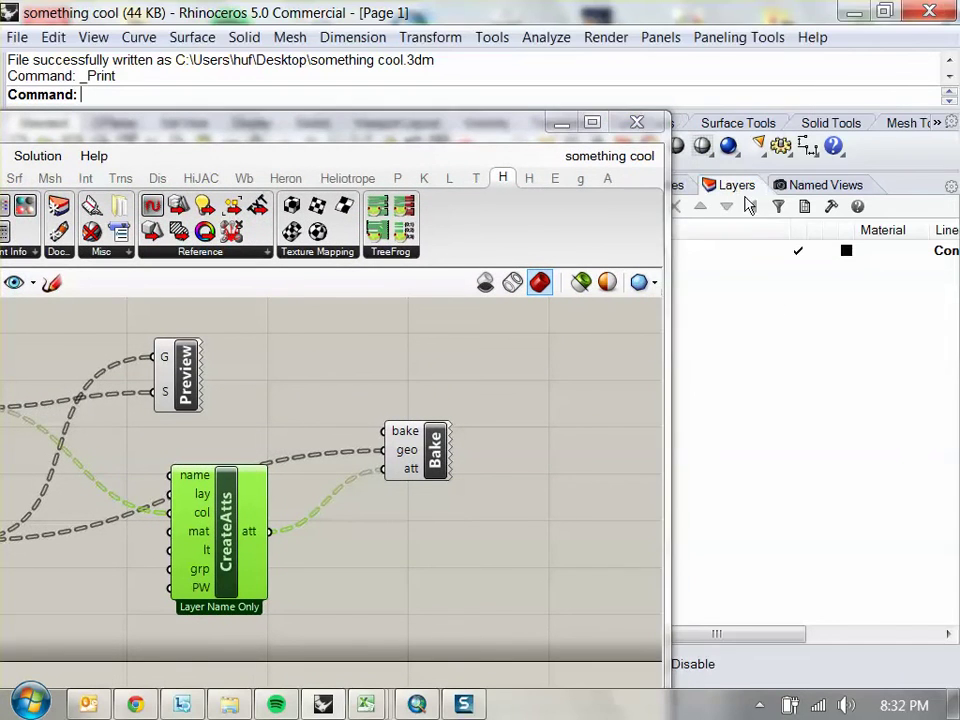
{"action": "left_click_drag", "start_coordinate": [479, 137], "coordinate": [395, 142]}
{"action": "left_click", "coordinate": [622, 206]}
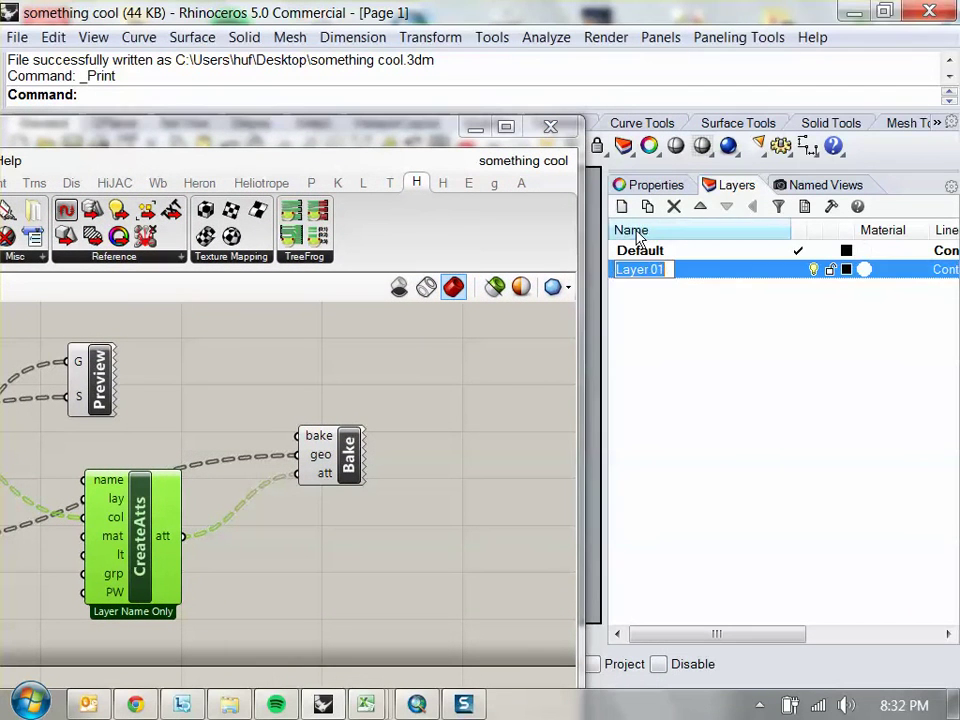
{"action": "type", "text": "0"}
{"action": "left_click", "coordinate": [700, 316]}
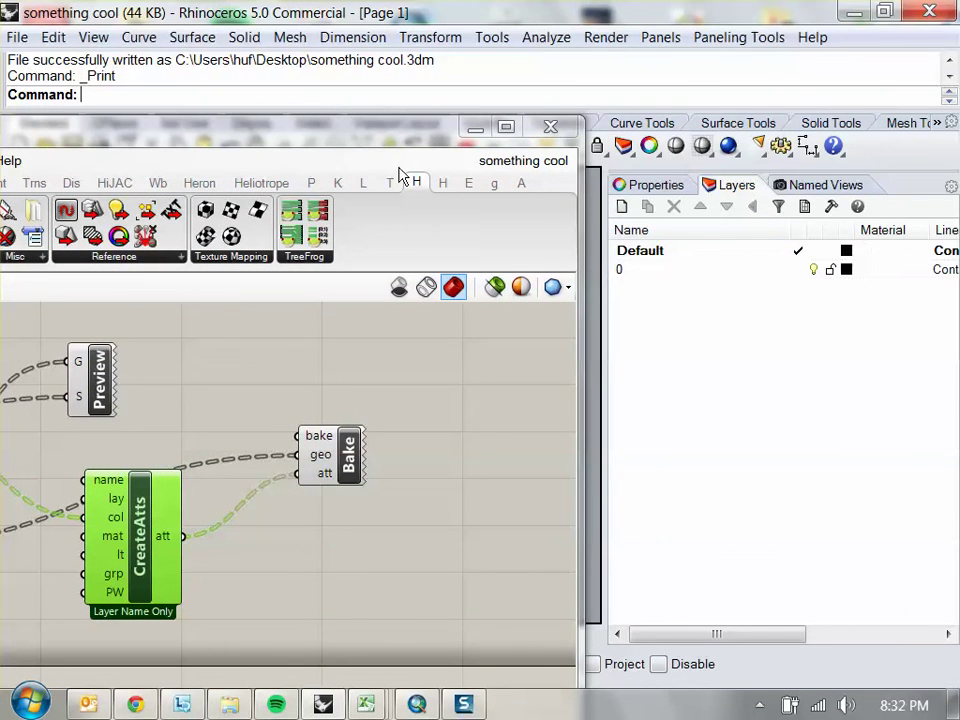
Return to the definition and set the CreateAttributes layer (lay) input's text to 0
{"action": "left_click_drag", "start_coordinate": [350, 132], "coordinate": [651, 101]}
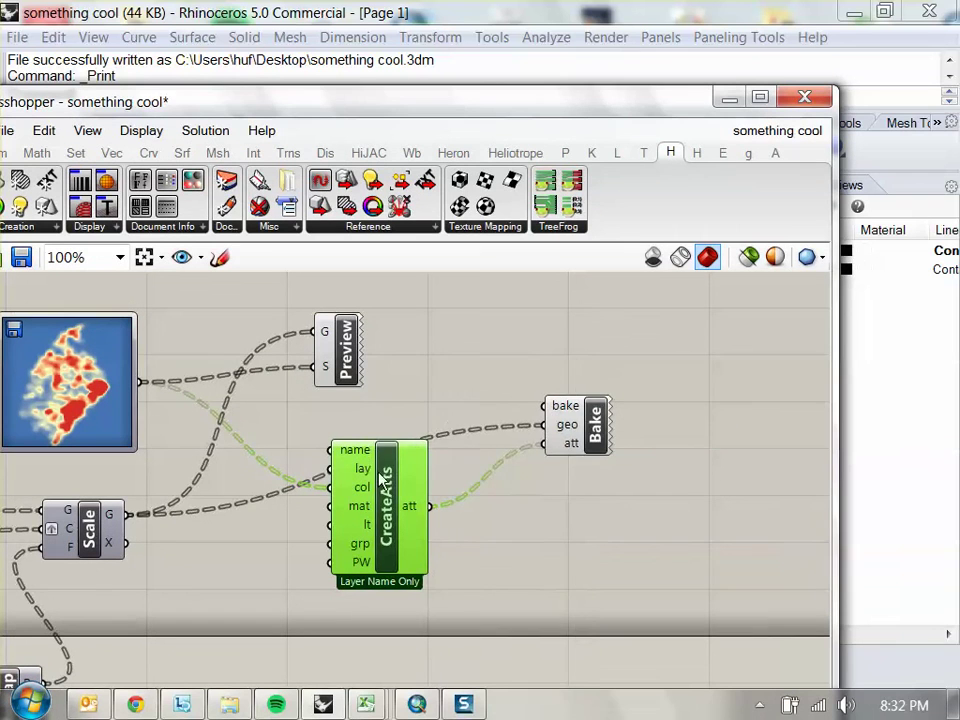
{"action": "right_click", "coordinate": [370, 474]}
{"action": "mouse_move", "coordinate": [464, 528]}
{"action": "left_click", "coordinate": [638, 527]}
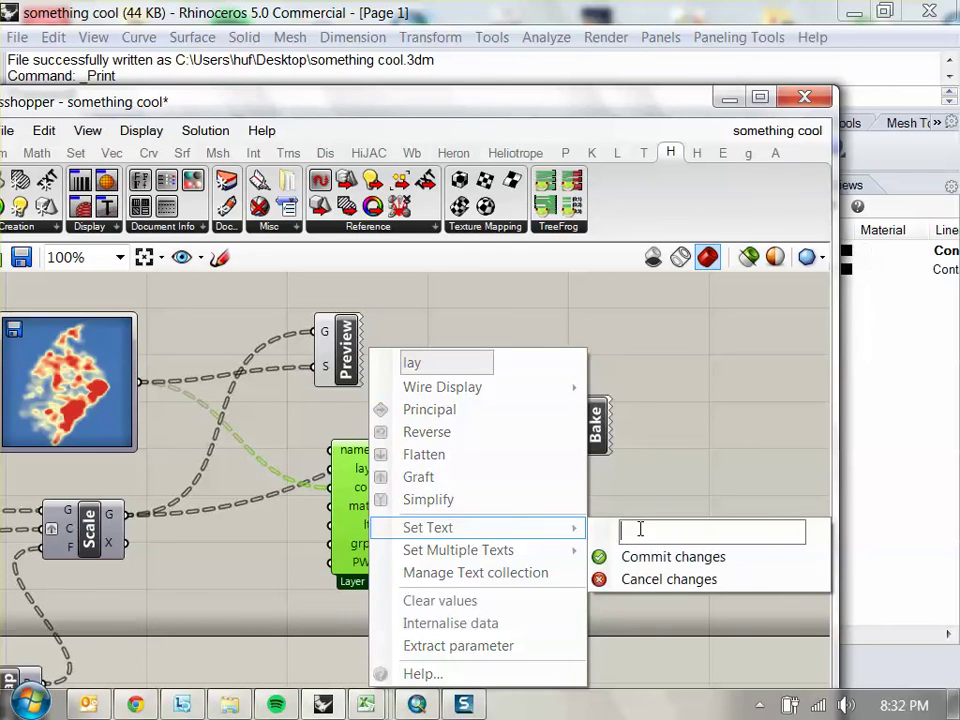
{"action": "type", "text": "0"}
{"action": "left_click", "coordinate": [666, 560]}
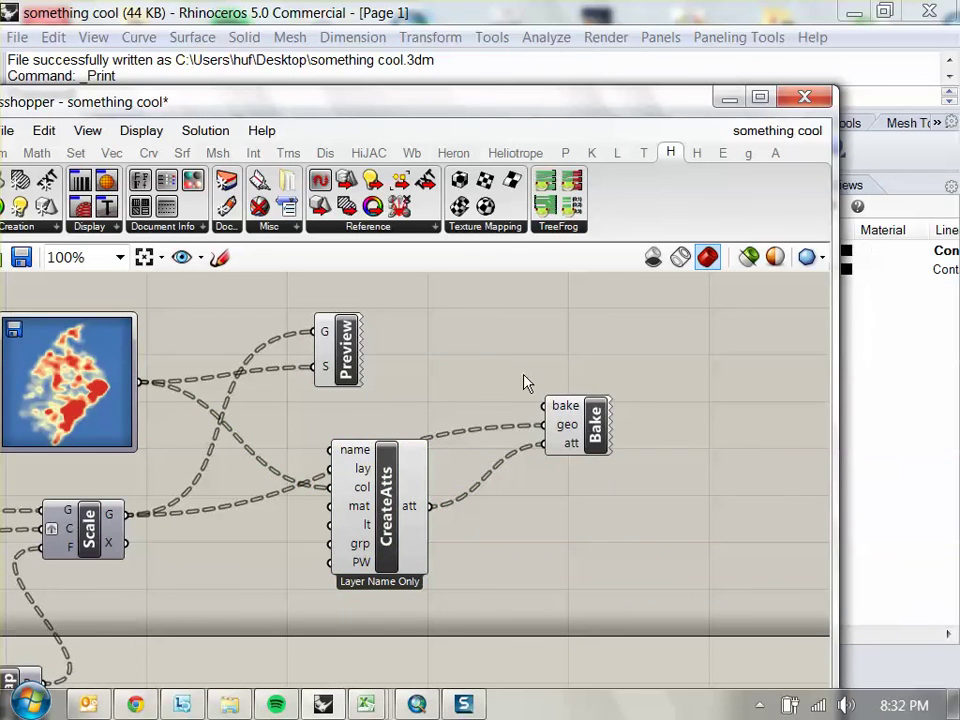
Set the Bake component's bake input to True and look at the geometry in Rhino's Top view
{"action": "right_click", "coordinate": [566, 410]}
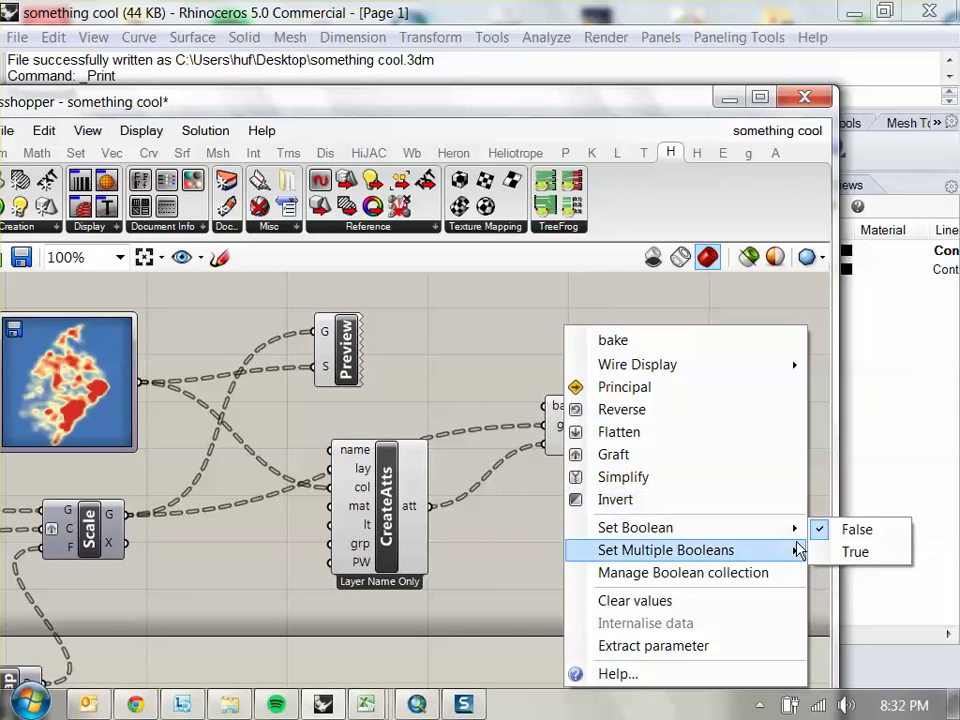
{"action": "mouse_move", "coordinate": [718, 531]}
{"action": "left_click", "coordinate": [855, 551]}
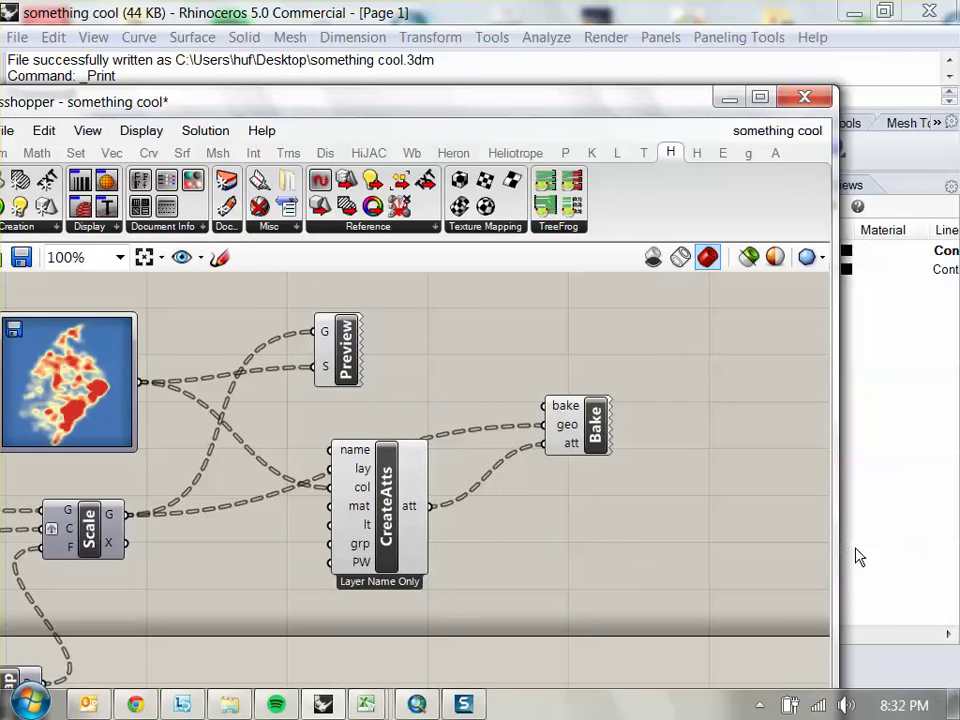
{"action": "left_click", "coordinate": [729, 97]}
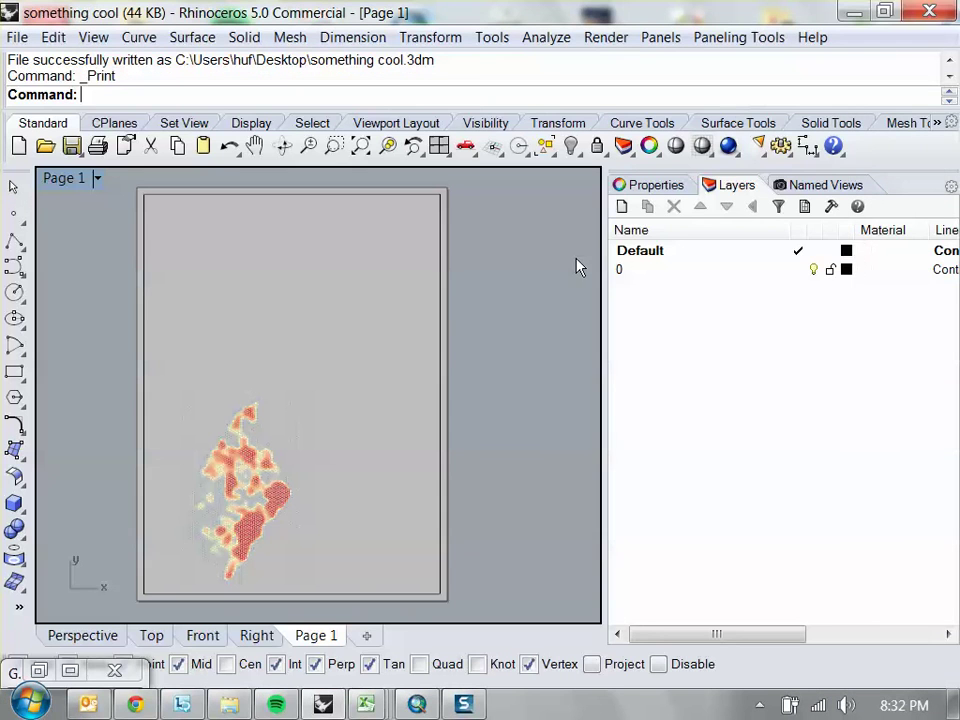
{"action": "left_click", "coordinate": [151, 635]}
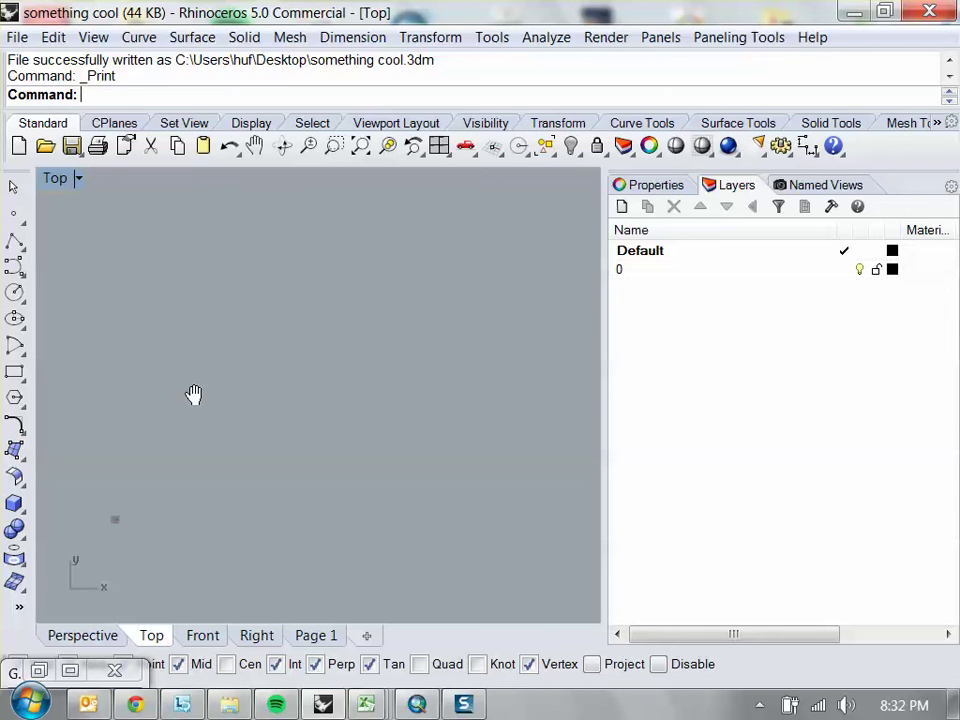
{"action": "scroll", "coordinate": [76, 472], "scroll_direction": "up", "scroll_amount": 6}
{"action": "left_click_drag", "start_coordinate": [76, 472], "coordinate": [198, 477]}
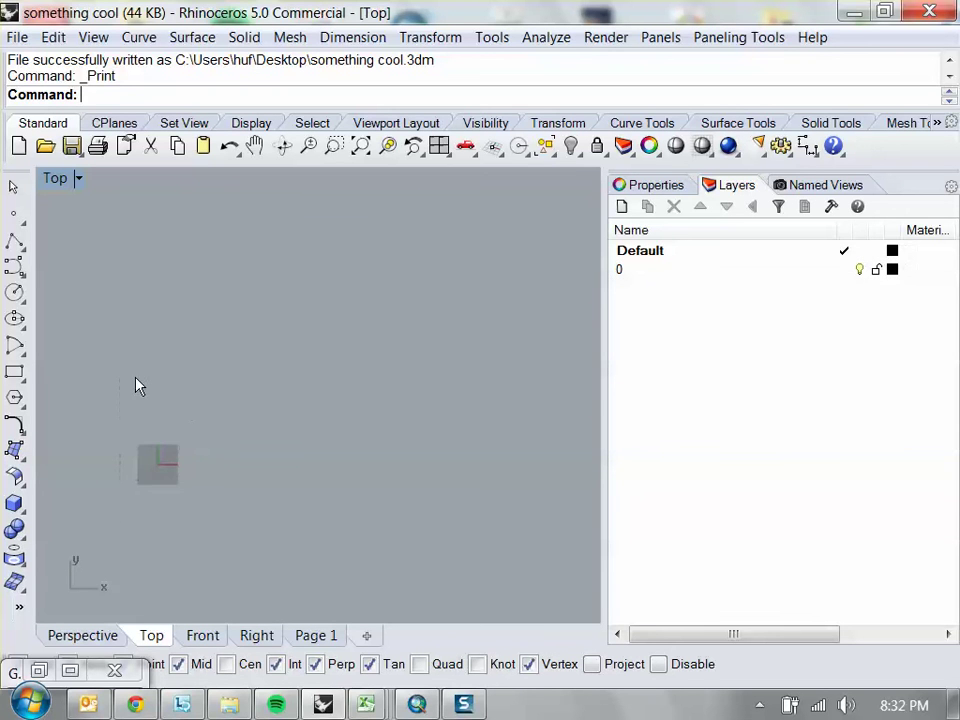
Return to the Grasshopper definition and move Bake slightly up and CreateAttributes slightly down to separate their wires
{"action": "left_click", "coordinate": [39, 672]}
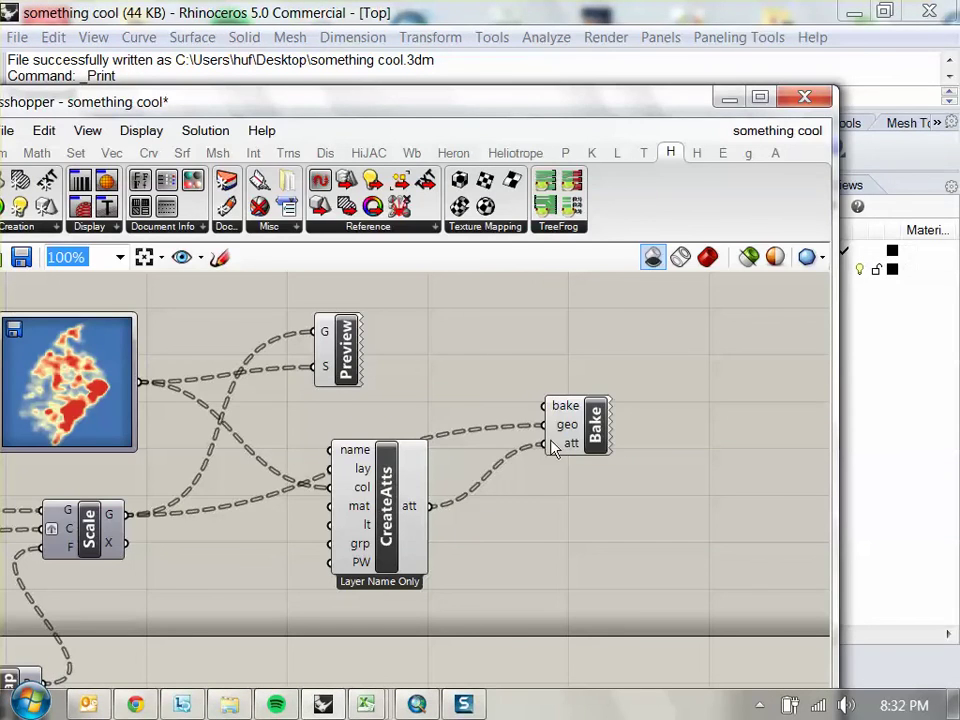
{"action": "left_click_drag", "start_coordinate": [572, 427], "coordinate": [568, 403]}
{"action": "left_click", "coordinate": [510, 469]}
{"action": "left_click_drag", "start_coordinate": [385, 478], "coordinate": [407, 490]}
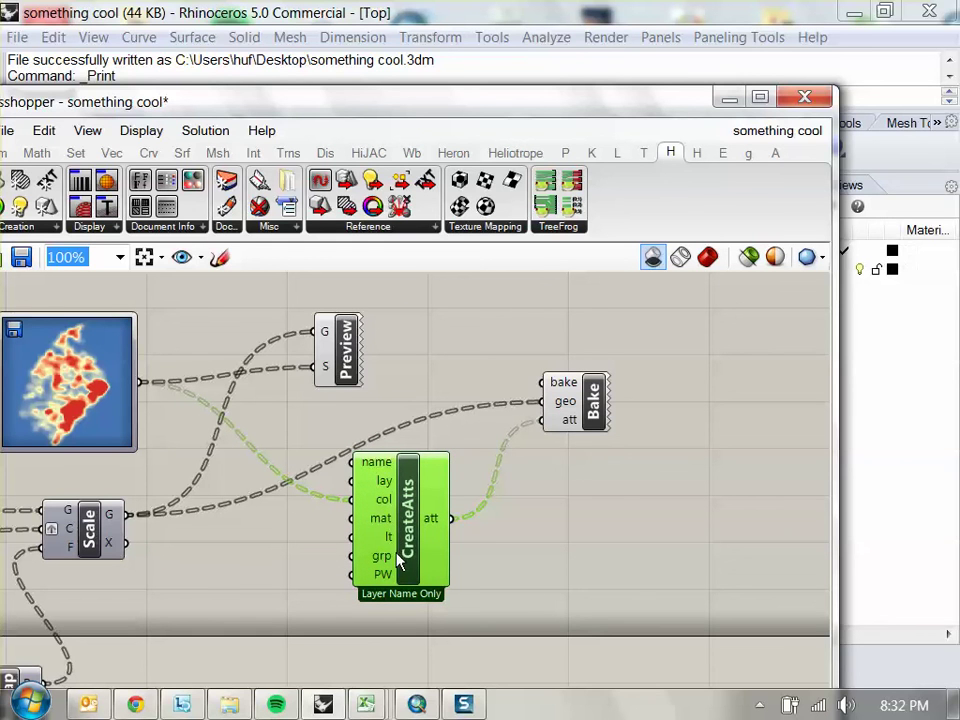
{"action": "left_click_drag", "start_coordinate": [397, 530], "coordinate": [398, 536]}
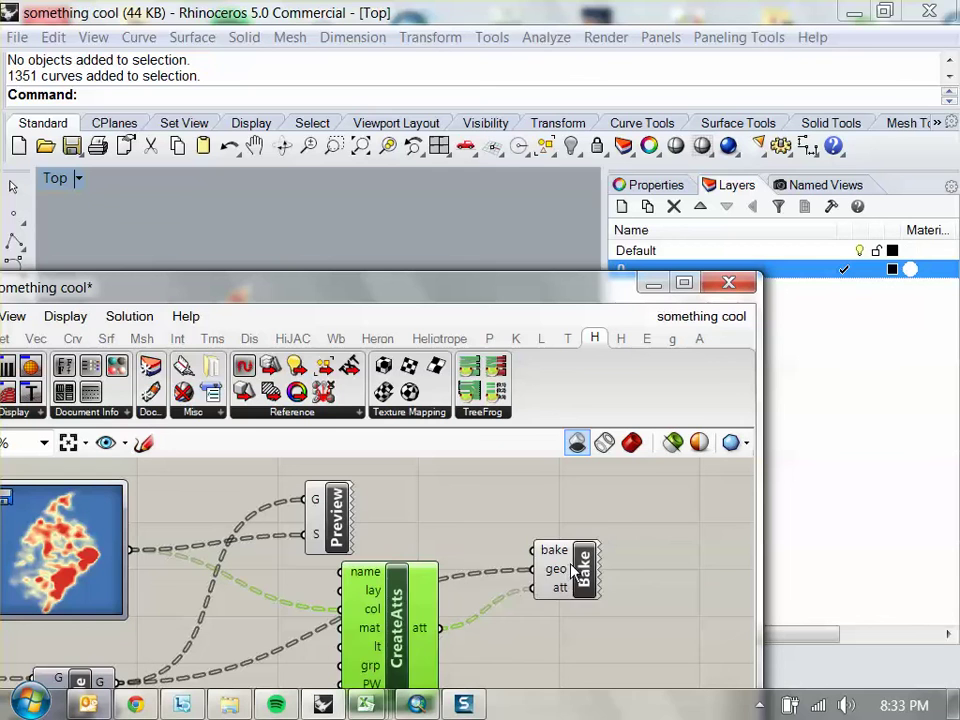
{"action": "left_click", "coordinate": [572, 548]}
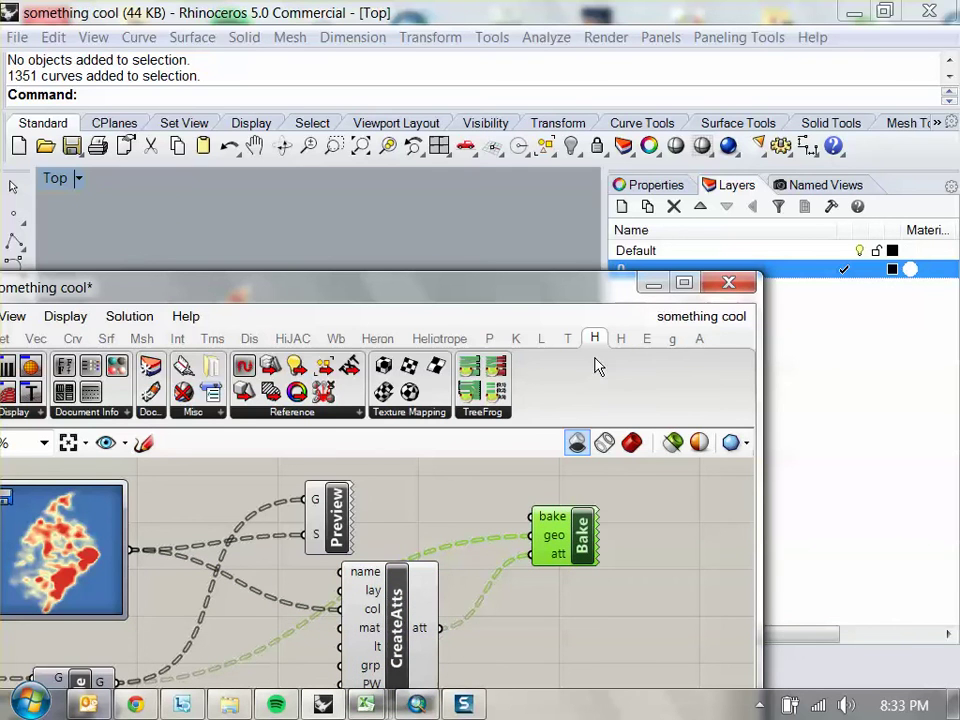
Set the Bake component's bake input back to False
{"action": "left_click_drag", "start_coordinate": [616, 287], "coordinate": [693, 175]}
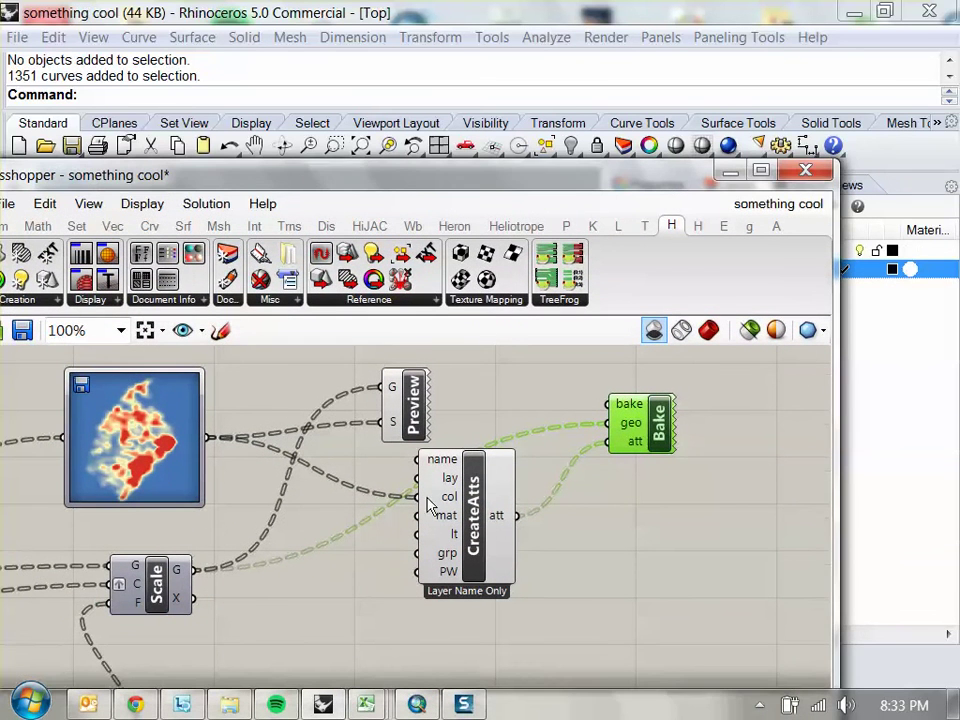
{"action": "right_click", "coordinate": [652, 410]}
{"action": "mouse_move", "coordinate": [771, 525]}
{"action": "left_click", "coordinate": [615, 536]}
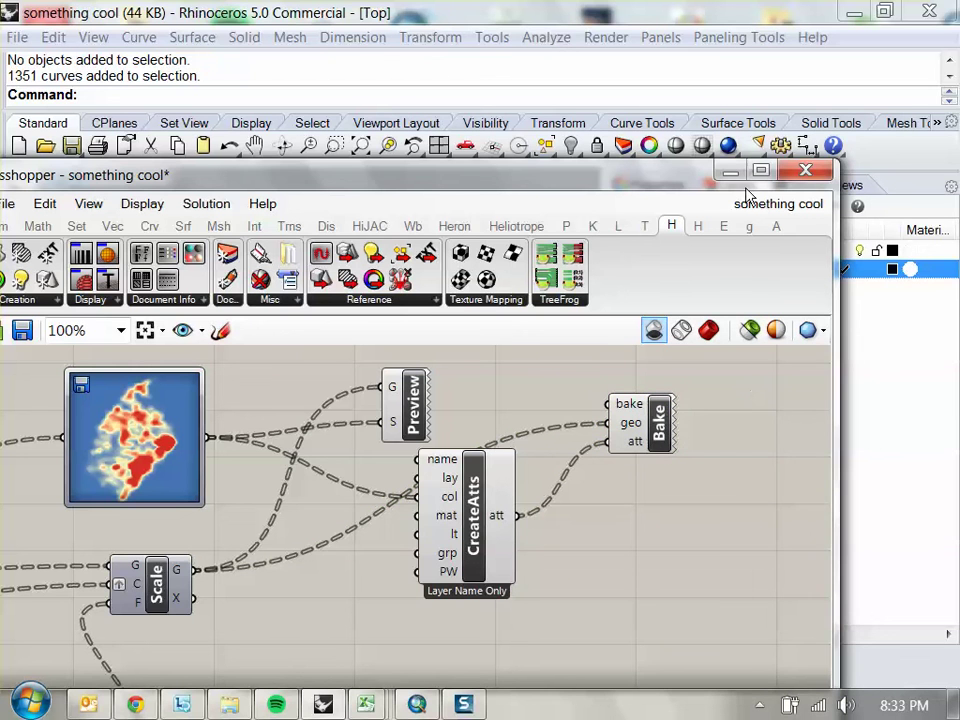
Examine the baked coloured hexagons up close in Rhino's Top view, undoing the accidental drag of one hexagon
{"action": "left_click", "coordinate": [730, 172]}
{"action": "scroll", "coordinate": [390, 370], "scroll_direction": "up", "scroll_amount": 5}
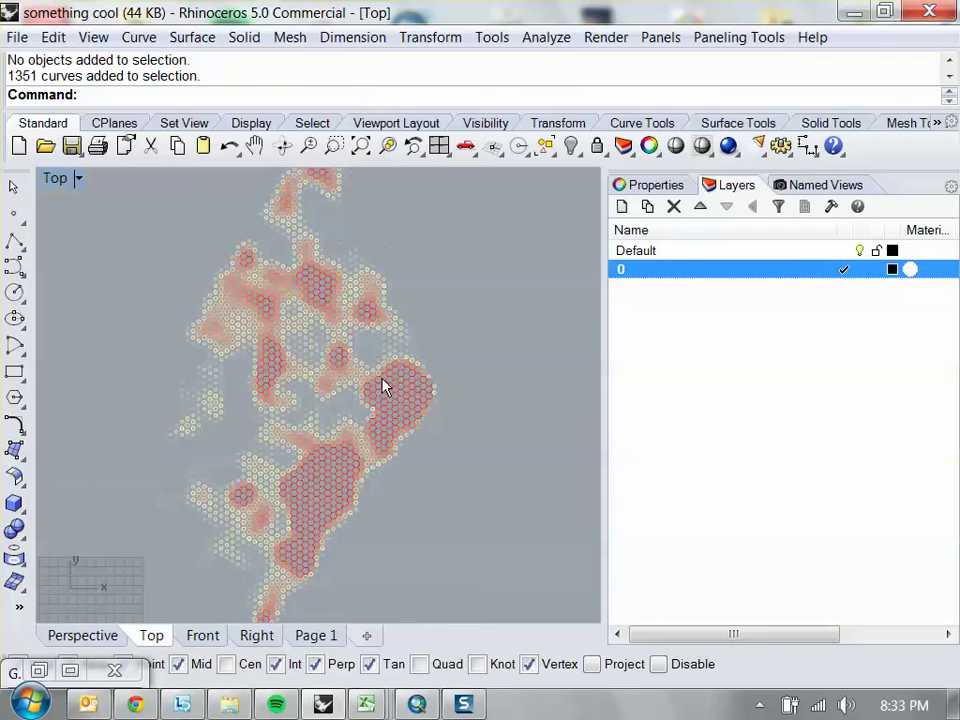
{"action": "scroll", "coordinate": [385, 388], "scroll_direction": "up", "scroll_amount": 3}
{"action": "scroll", "coordinate": [450, 386], "scroll_direction": "up", "scroll_amount": 2}
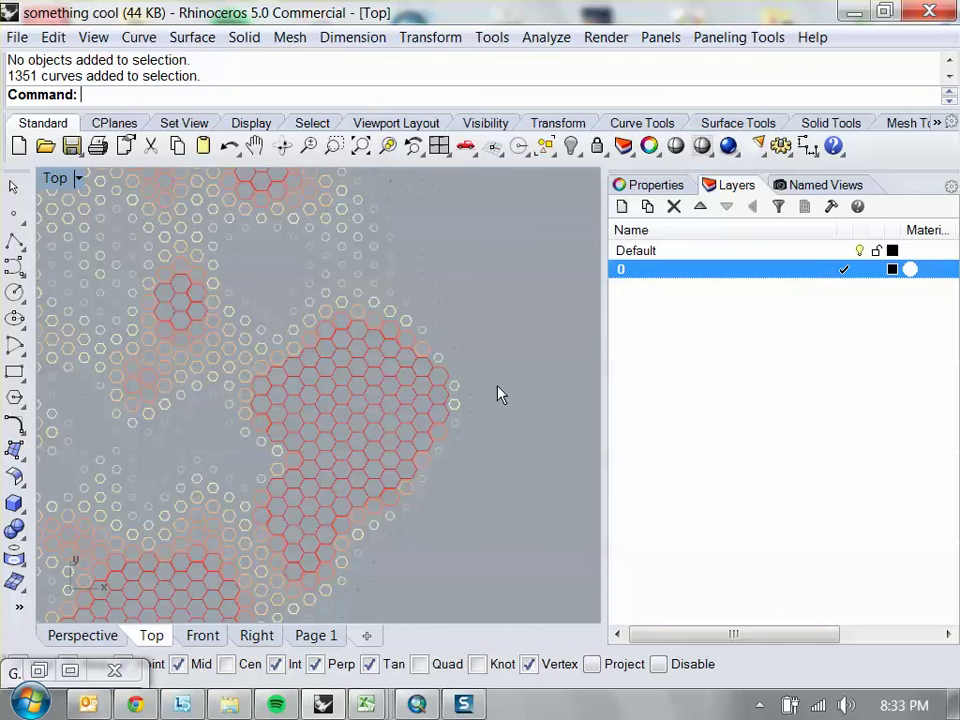
{"action": "scroll", "coordinate": [500, 394], "scroll_direction": "down", "scroll_amount": 3}
{"action": "scroll", "coordinate": [489, 407], "scroll_direction": "up", "scroll_amount": 2}
{"action": "left_click", "coordinate": [416, 364]}
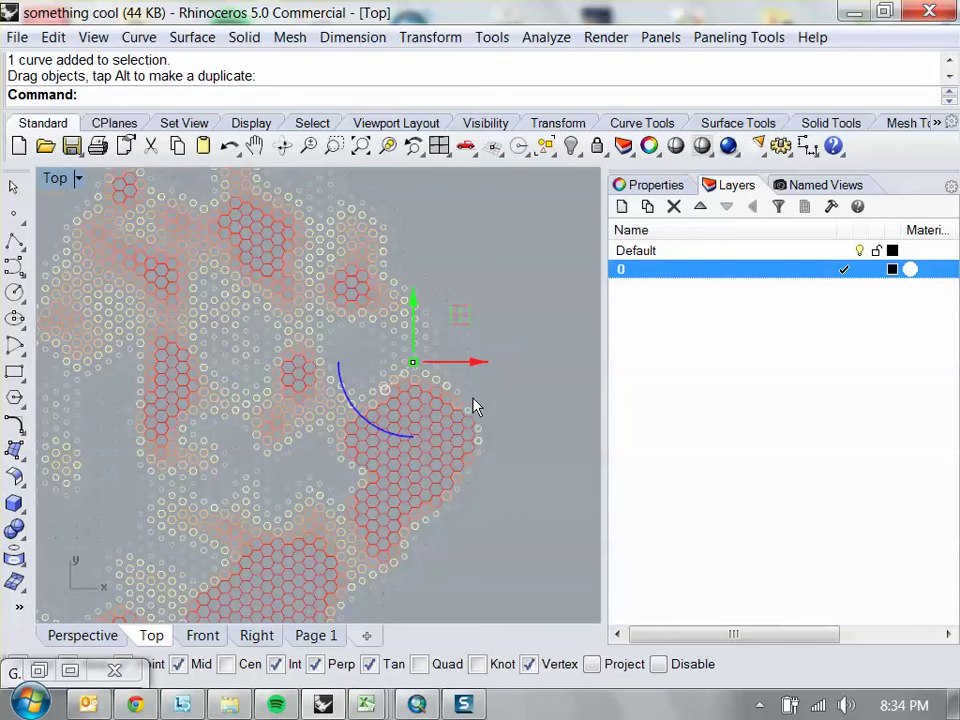
{"action": "key", "text": "ctrl+z"}
{"action": "scroll", "coordinate": [493, 427], "scroll_direction": "down", "scroll_amount": 6}
{"action": "left_click", "coordinate": [563, 418]}
{"action": "scroll", "coordinate": [432, 335], "scroll_direction": "up", "scroll_amount": 5}
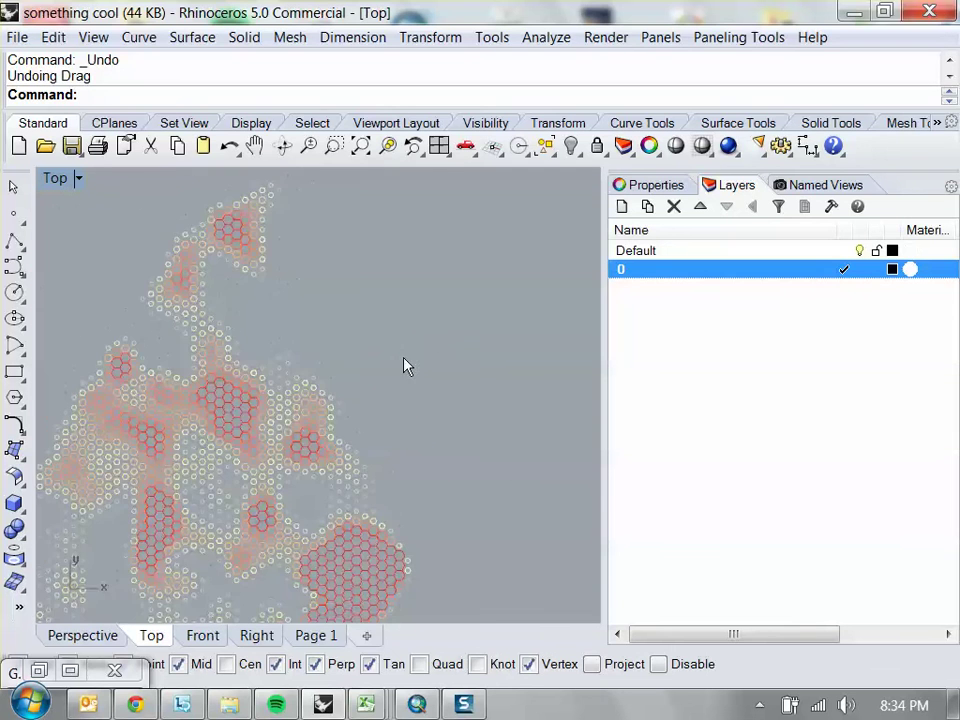
{"action": "scroll", "coordinate": [199, 508], "scroll_direction": "up", "scroll_amount": 5}
{"action": "scroll", "coordinate": [324, 407], "scroll_direction": "down", "scroll_amount": 3}
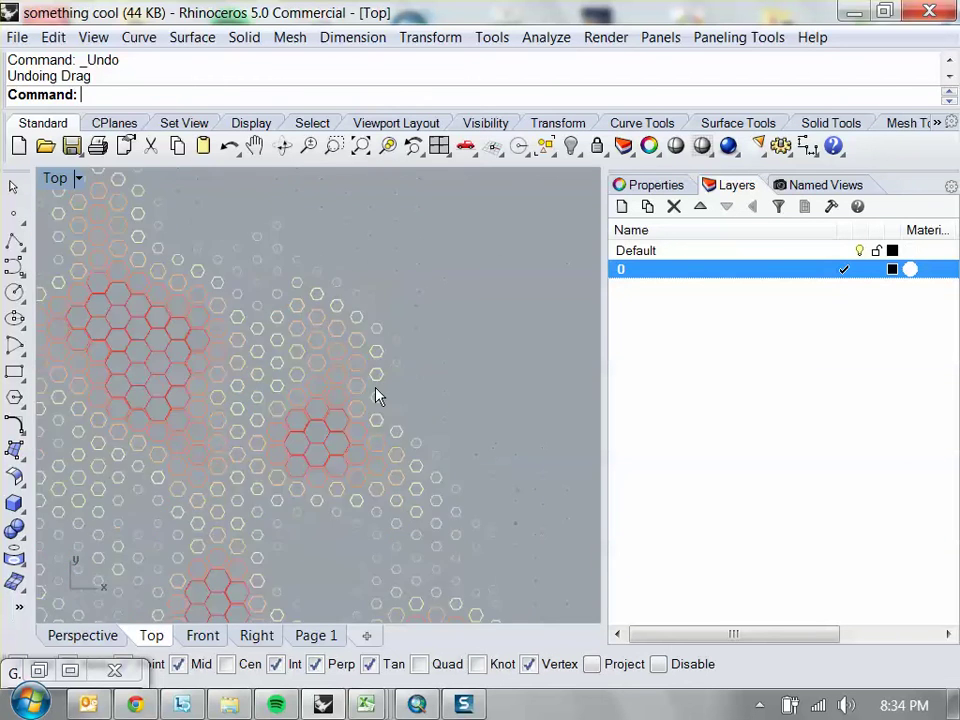
{"action": "scroll", "coordinate": [360, 395], "scroll_direction": "down", "scroll_amount": 4}
Select all the baked hexagon curves and start exporting the selection with Adobe Illustrator (*.ai) as the file type
{"action": "left_click_drag", "start_coordinate": [474, 526], "coordinate": [214, 197]}
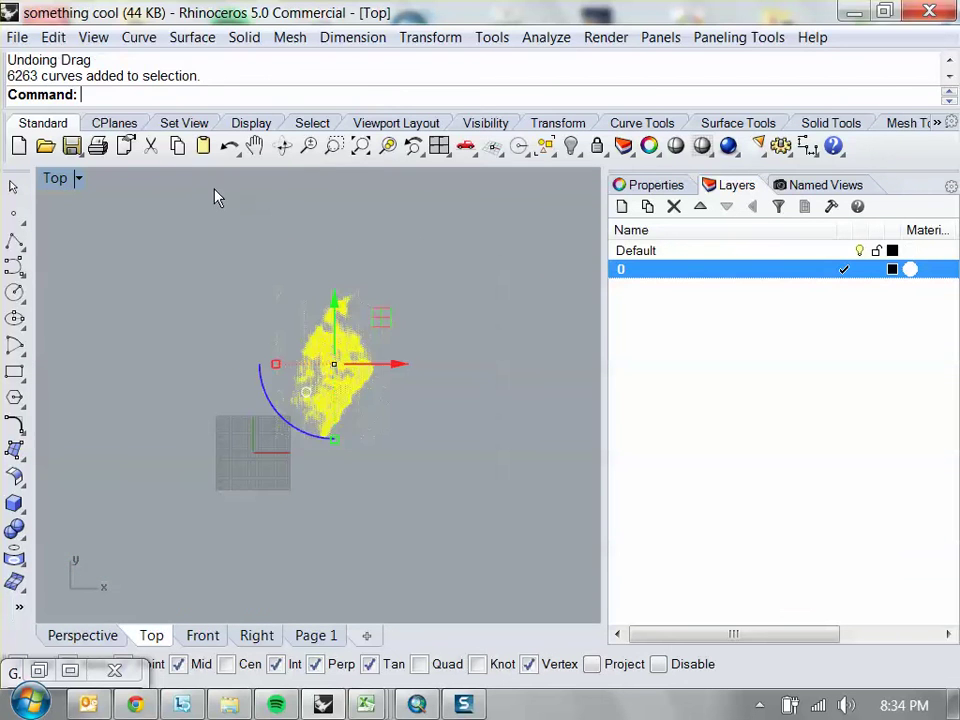
{"action": "scroll", "coordinate": [277, 350], "scroll_direction": "up", "scroll_amount": 2}
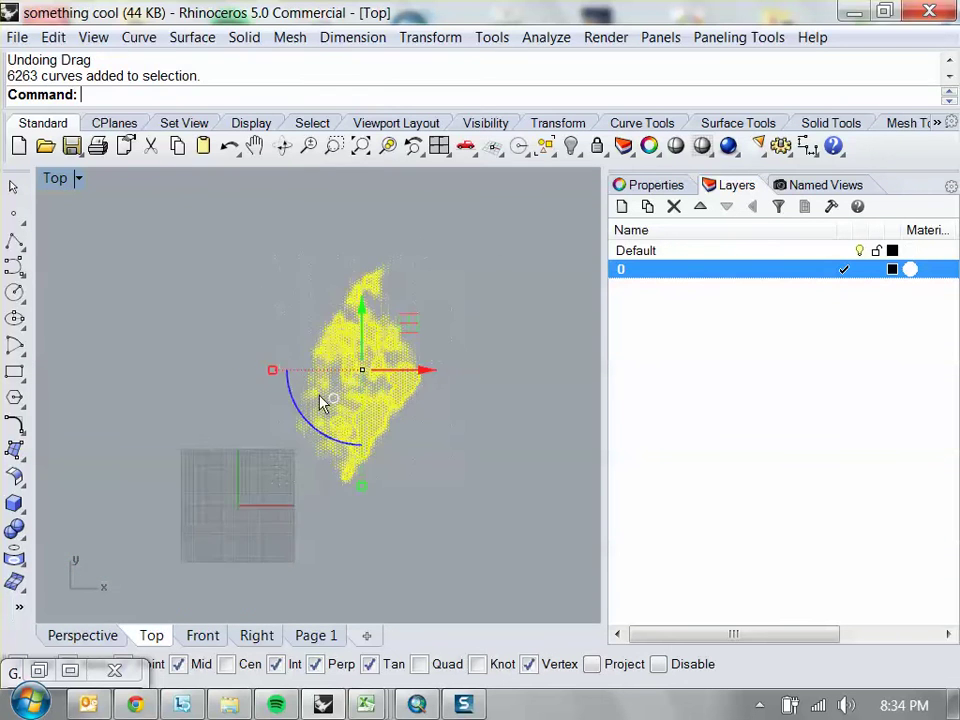
{"action": "left_click", "coordinate": [17, 37]}
{"action": "left_click", "coordinate": [176, 325]}
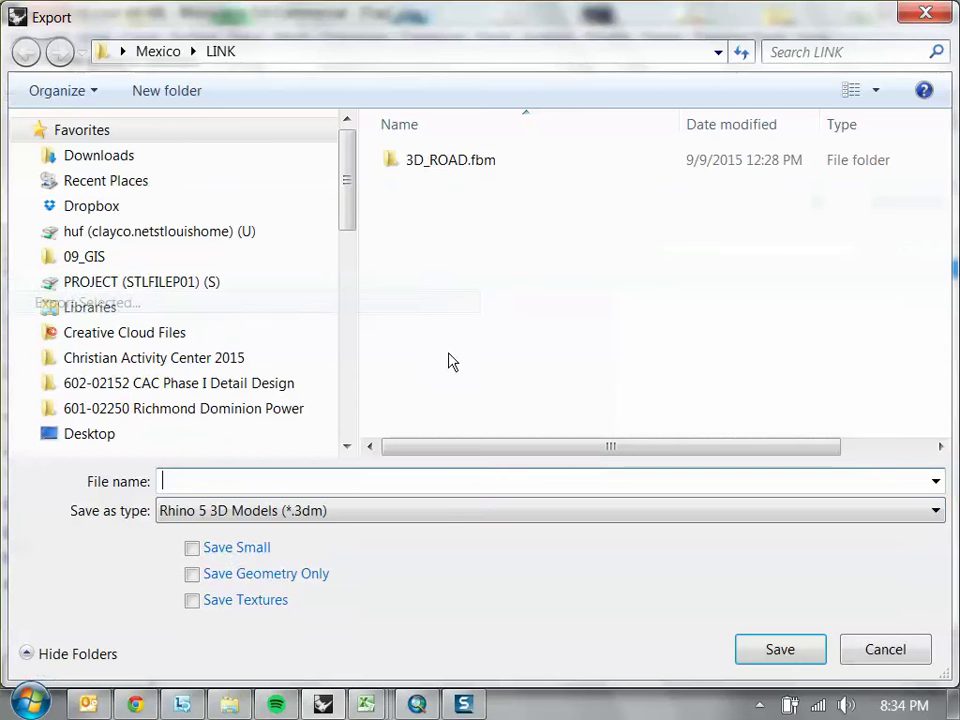
{"action": "left_click", "coordinate": [447, 524]}
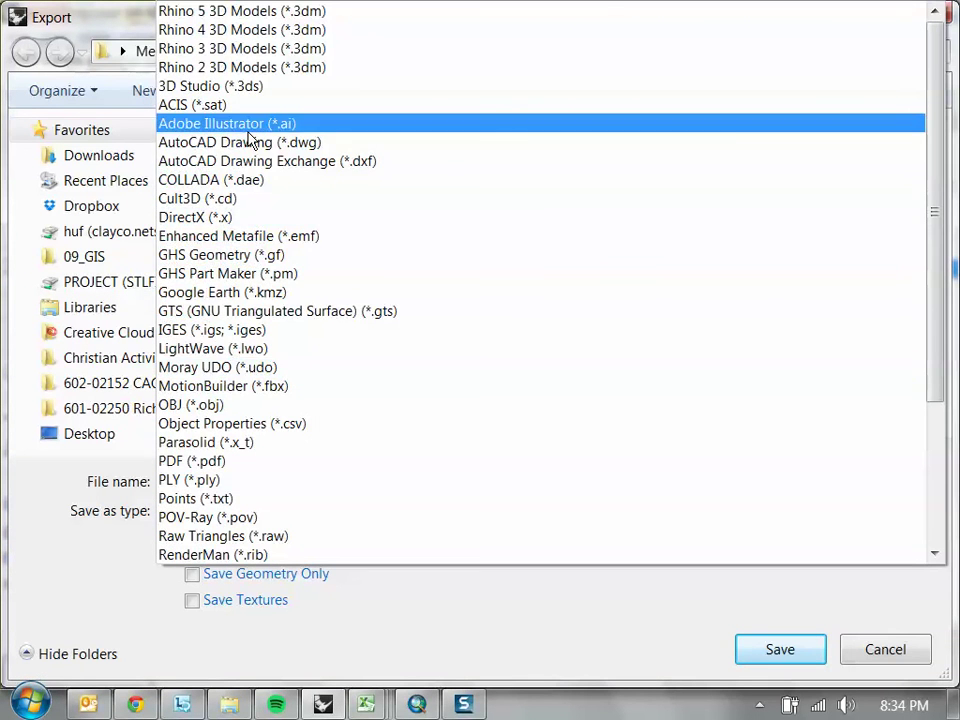
{"action": "left_click", "coordinate": [520, 121]}
Export the curves to the Desktop as whatever, keeping the snapshot of current view and RGB colour options
{"action": "left_click", "coordinate": [89, 433]}
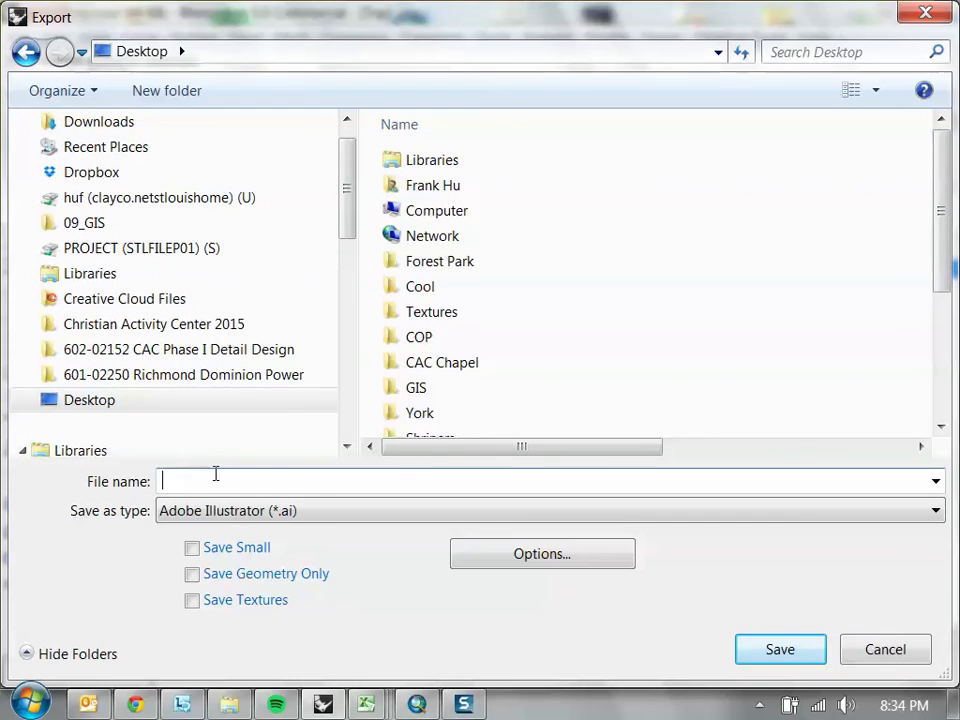
{"action": "left_click", "coordinate": [351, 481]}
{"action": "type", "text": "whatever"}
{"action": "key", "text": "Return"}
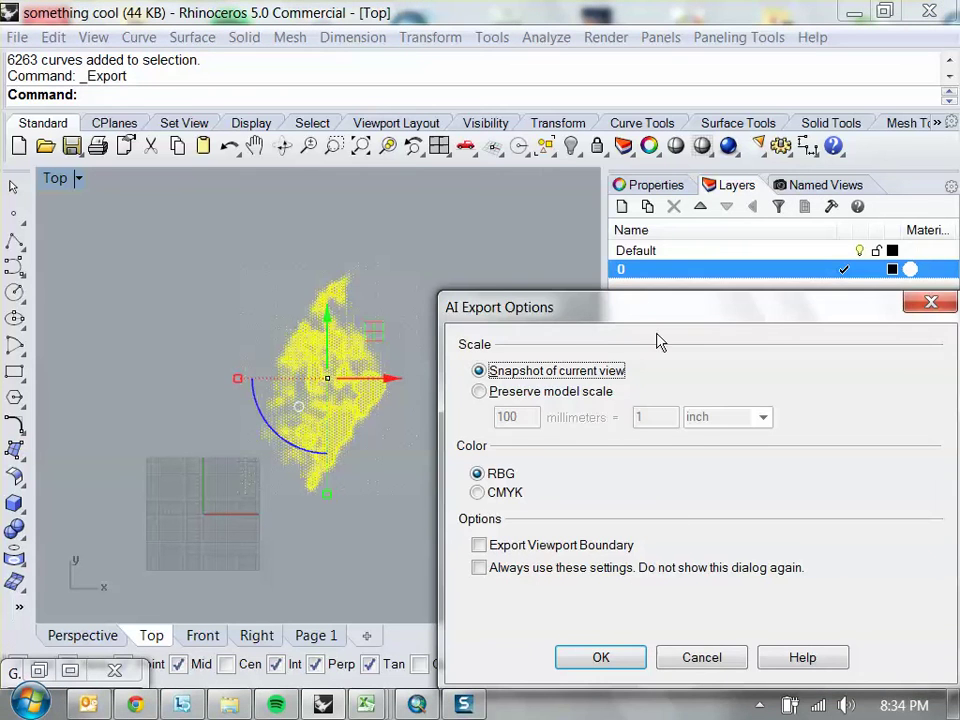
{"action": "left_click", "coordinate": [505, 584]}
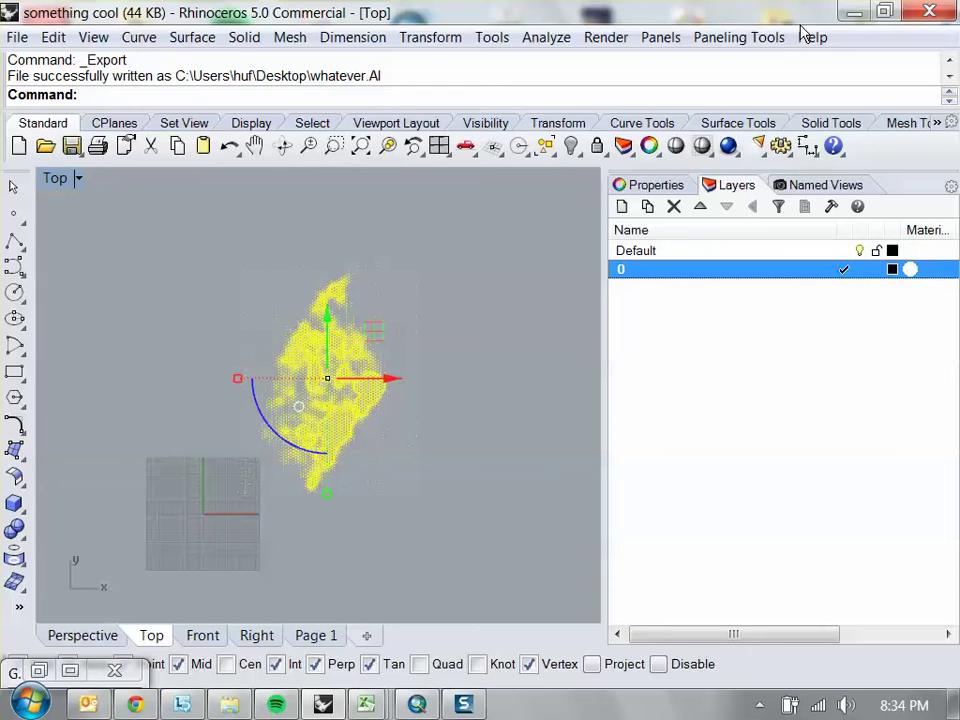
Minimize Rhino and open the exported whatever file from the Desktop in Adobe Illustrator
{"action": "left_click", "coordinate": [853, 12]}
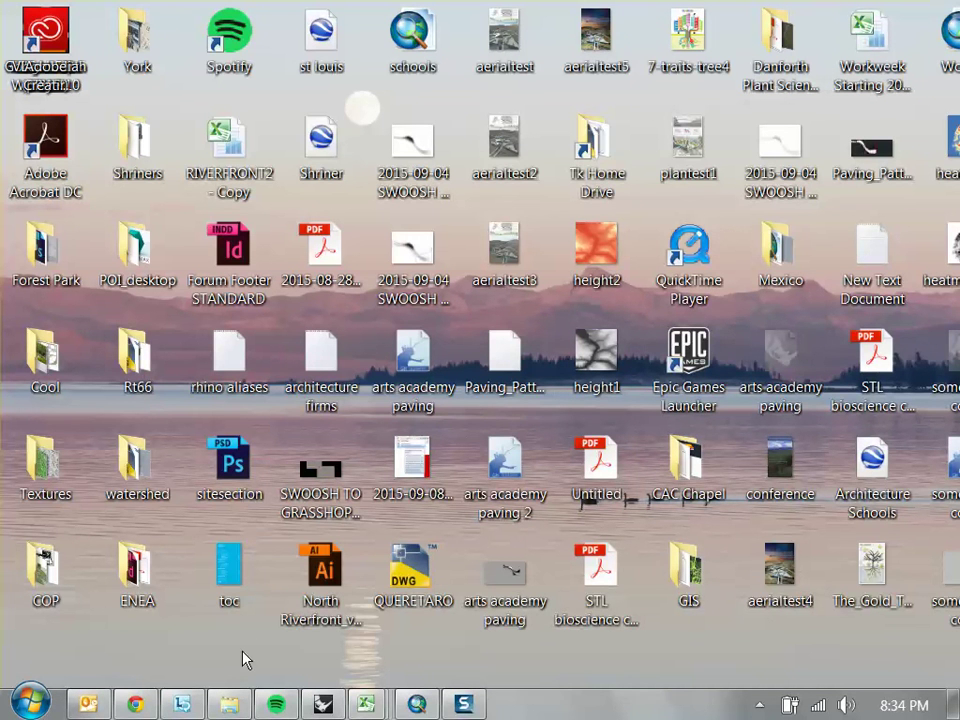
{"action": "right_click", "coordinate": [842, 644]}
{"action": "left_click", "coordinate": [604, 700]}
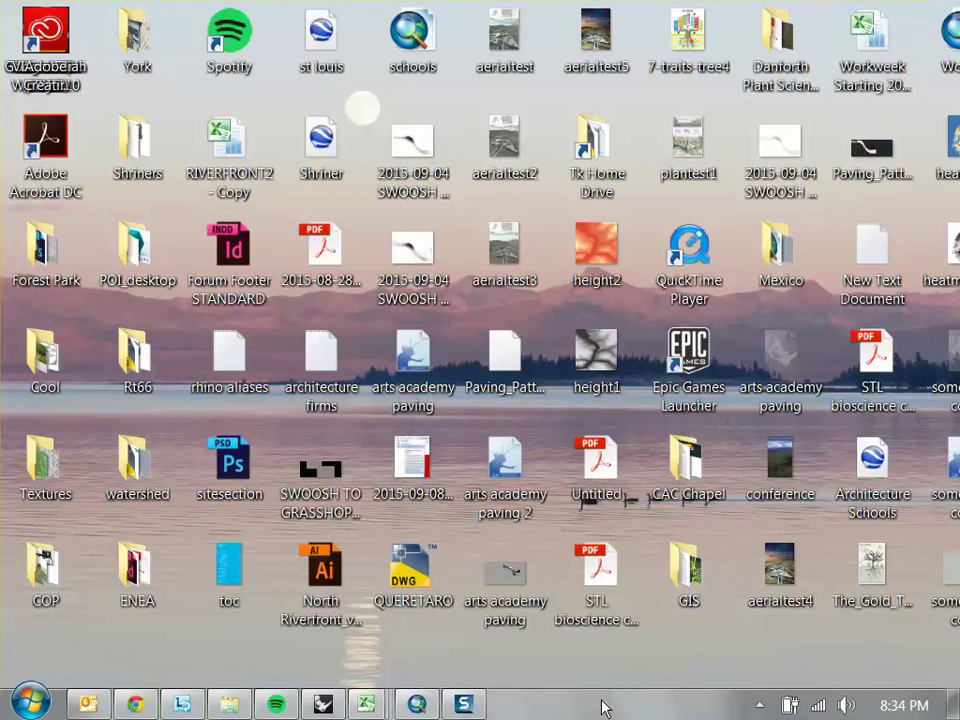
{"action": "right_click", "coordinate": [218, 702]}
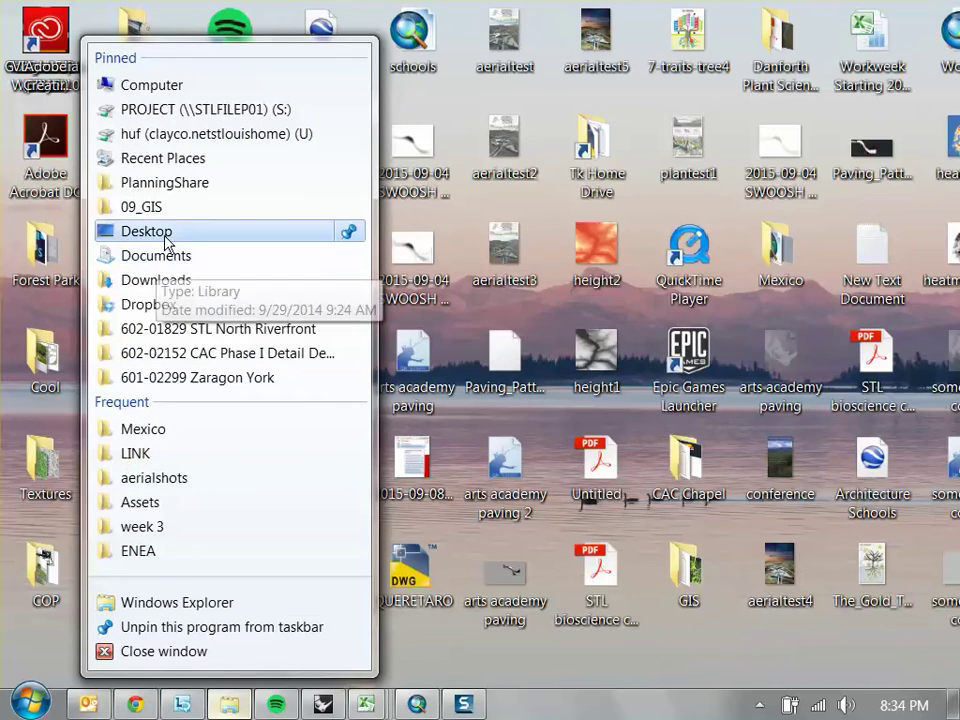
{"action": "left_click", "coordinate": [165, 240]}
{"action": "left_click", "coordinate": [192, 282]}
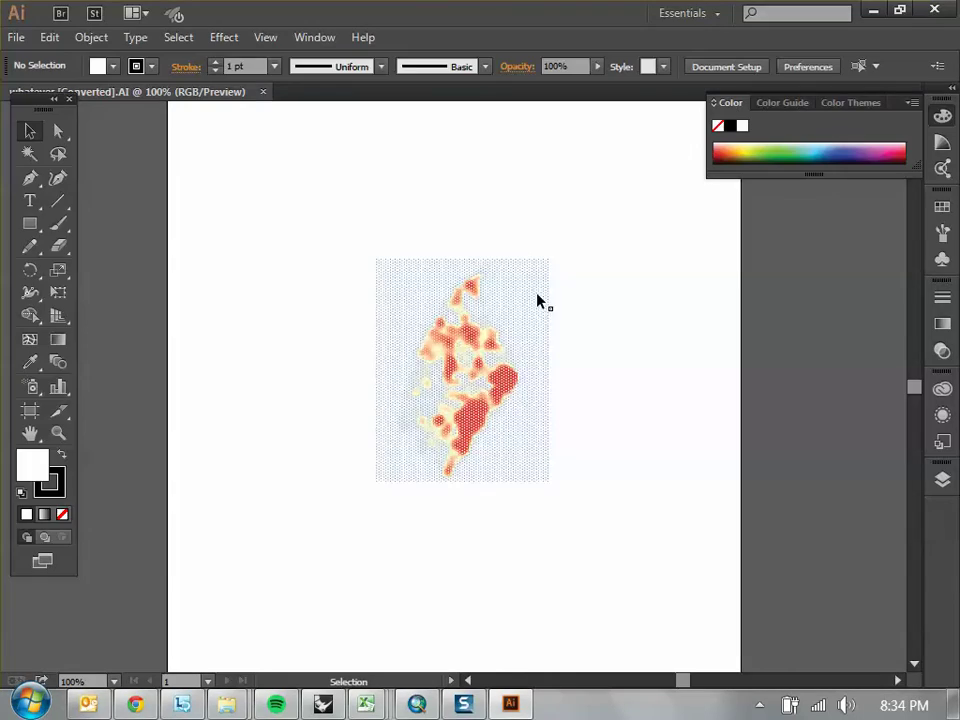
Select all the hexagon paths and scale them up to nearly fill the artboard, leaving them deselected
{"action": "key", "text": "ctrl+equal"}
{"action": "key", "text": "ctrl+equal"}
{"action": "key", "text": "ctrl+equal"}
{"action": "key", "text": "ctrl+equal"}
{"action": "key", "text": "ctrl+equal"}
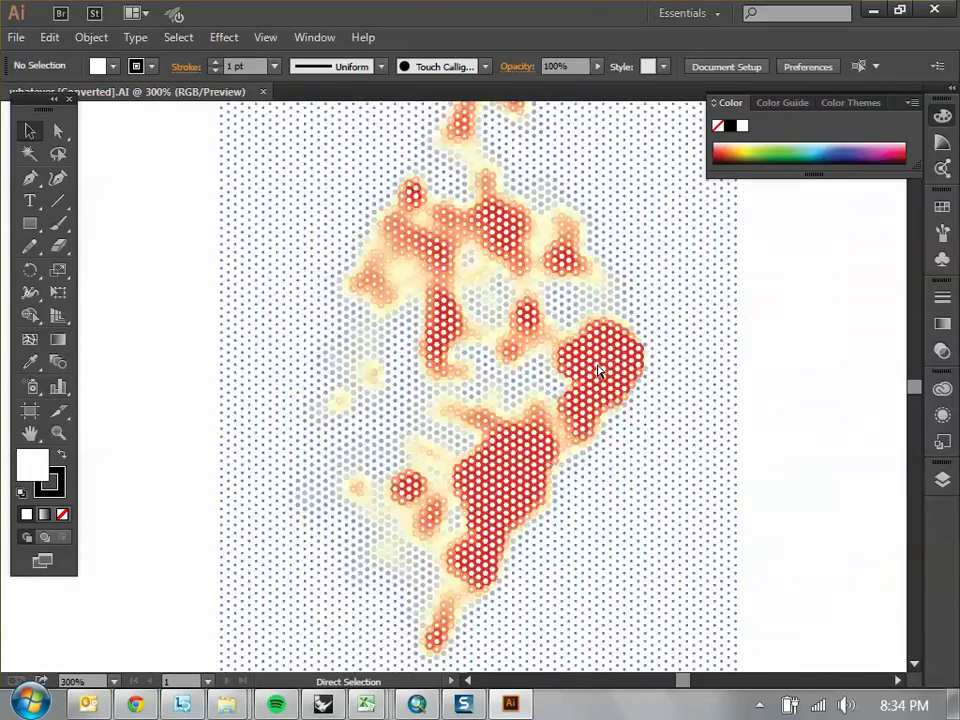
{"action": "key", "text": "ctrl+minus"}
{"action": "key", "text": "ctrl+minus"}
{"action": "key", "text": "ctrl+minus"}
{"action": "key", "text": "ctrl+minus"}
{"action": "key", "text": "ctrl+minus"}
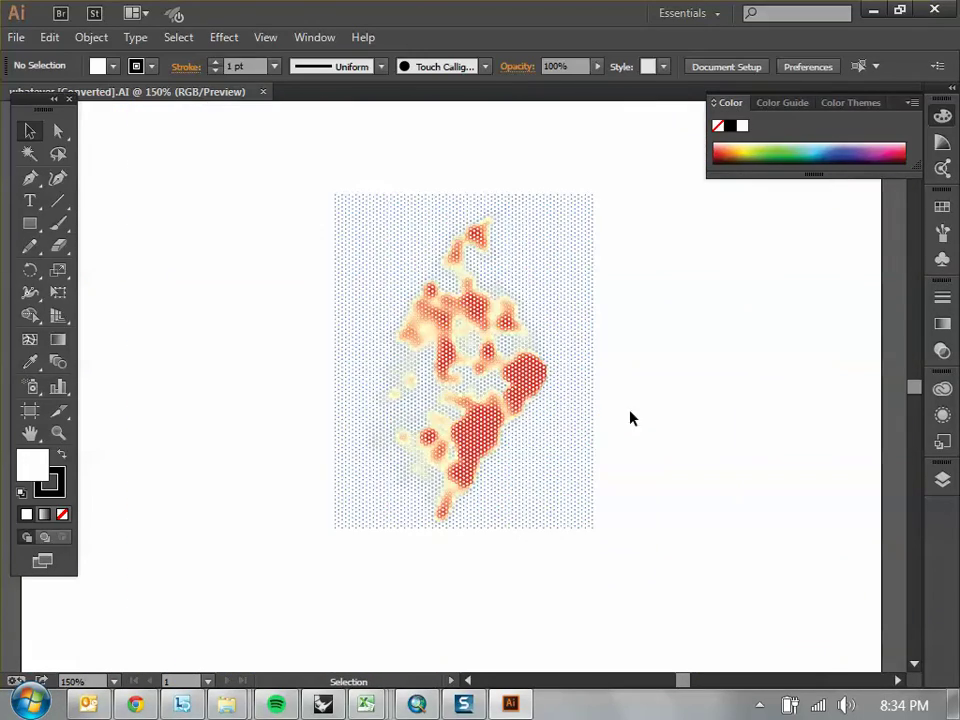
{"action": "left_click_drag", "start_coordinate": [646, 569], "coordinate": [266, 196]}
{"action": "key", "text": "ctrl+minus"}
{"action": "key", "text": "ctrl+minus"}
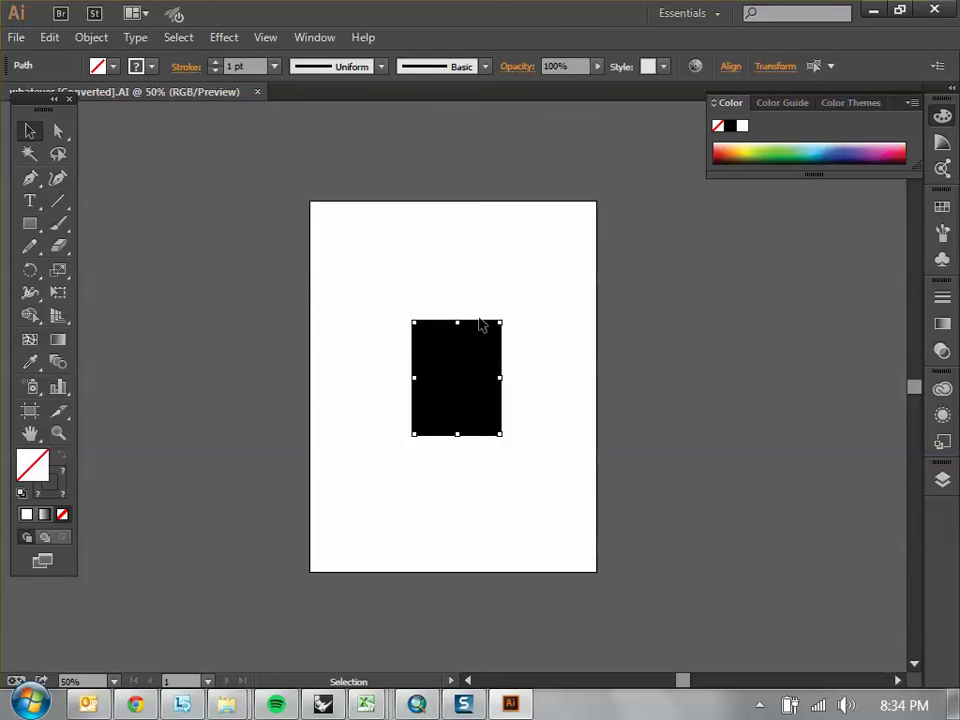
{"action": "left_click_drag", "start_coordinate": [499, 323], "coordinate": [590, 206]}
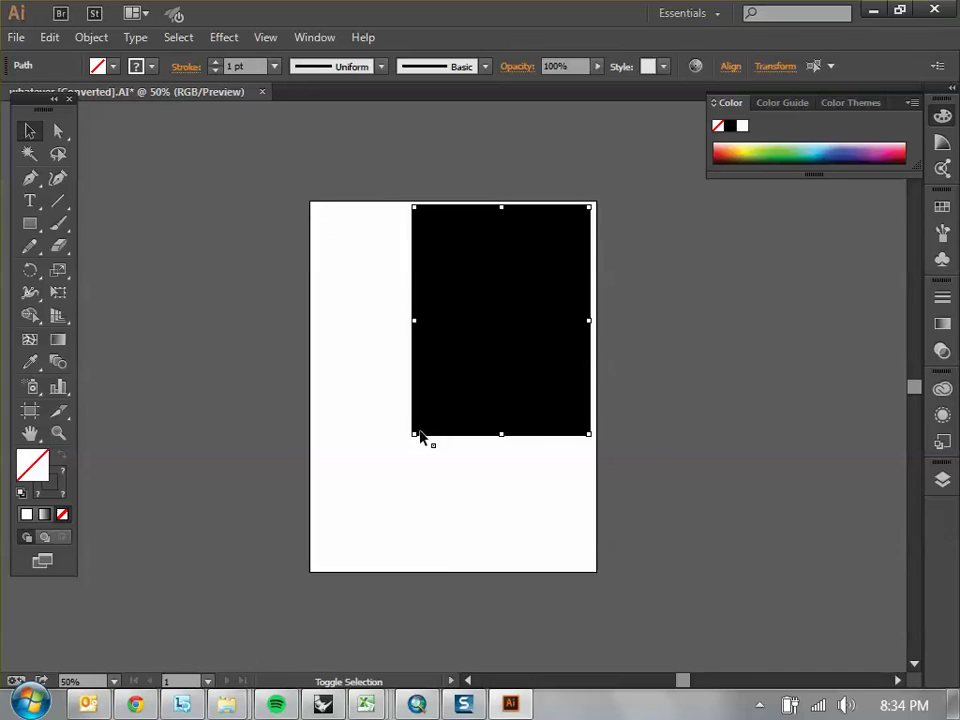
{"action": "left_click_drag", "start_coordinate": [415, 436], "coordinate": [309, 570]}
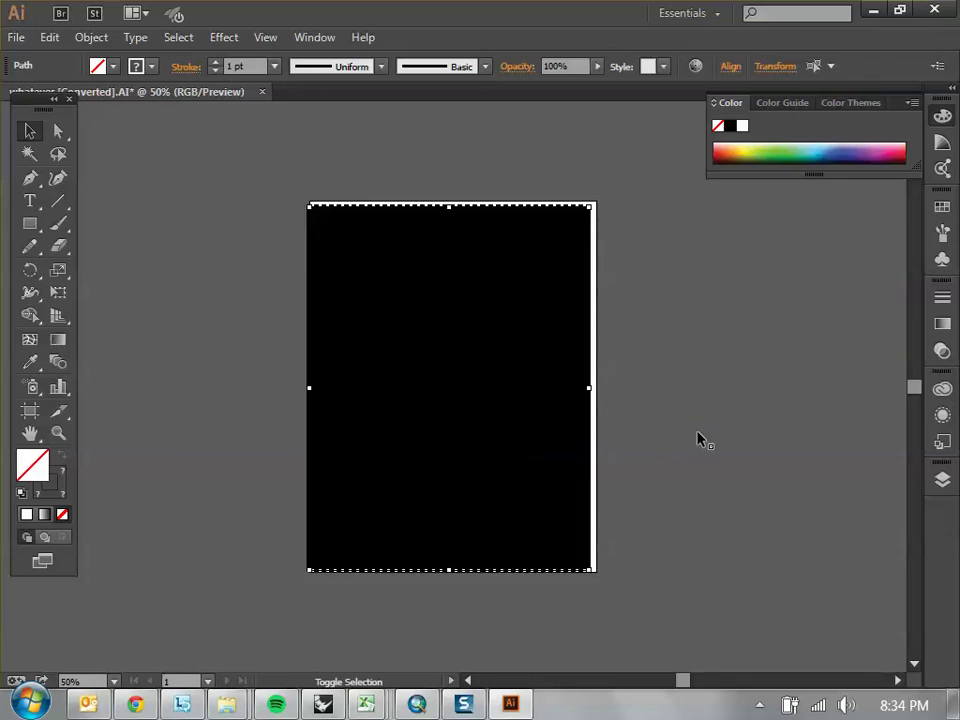
{"action": "left_click", "coordinate": [668, 425]}
Examine the colours, sizes and outlines of the enlarged hexagons up close across the map
{"action": "key", "text": "ctrl+plus"}
{"action": "key", "text": "ctrl+plus"}
{"action": "key", "text": "ctrl+plus"}
{"action": "key", "text": "ctrl+plus"}
{"action": "key", "text": "ctrl+plus"}
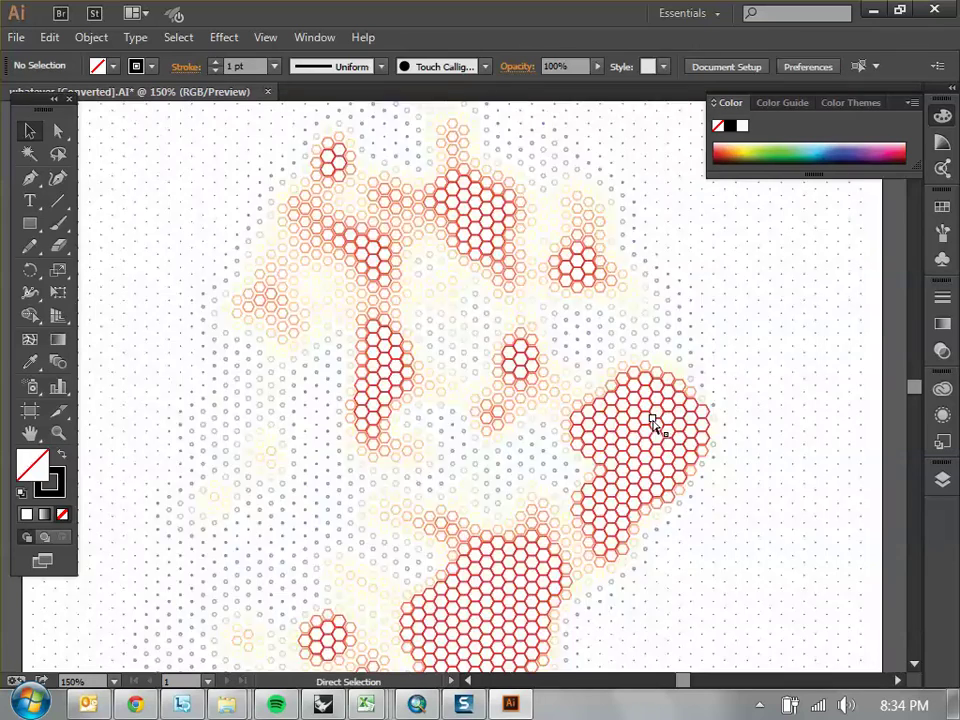
{"action": "left_click_drag", "start_coordinate": [643, 365], "coordinate": [428, 408]}
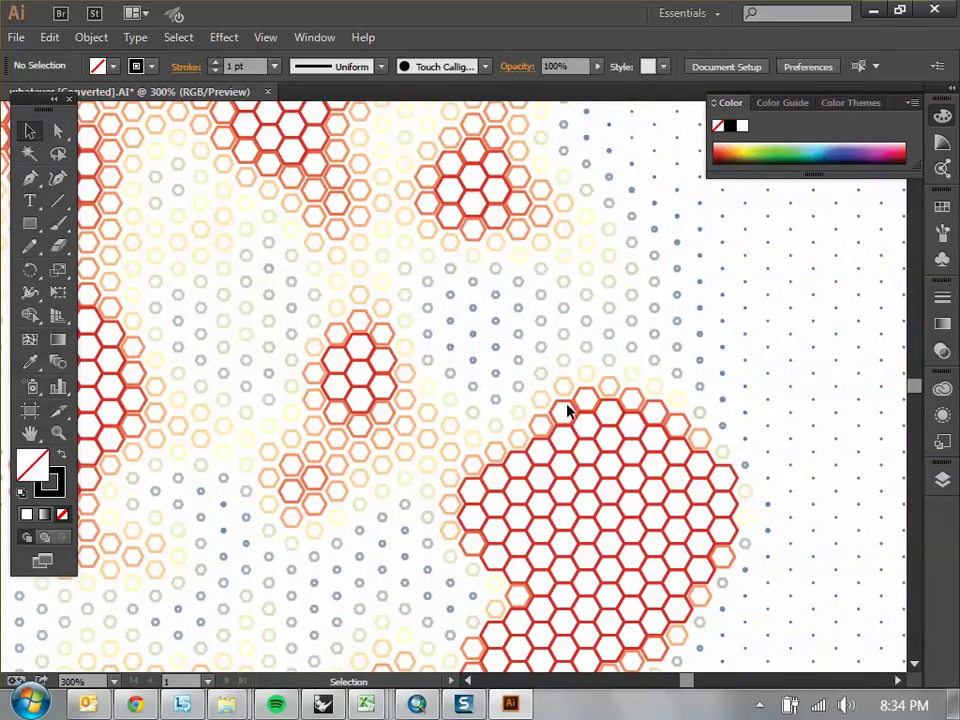
{"action": "left_click_drag", "start_coordinate": [569, 217], "coordinate": [519, 315]}
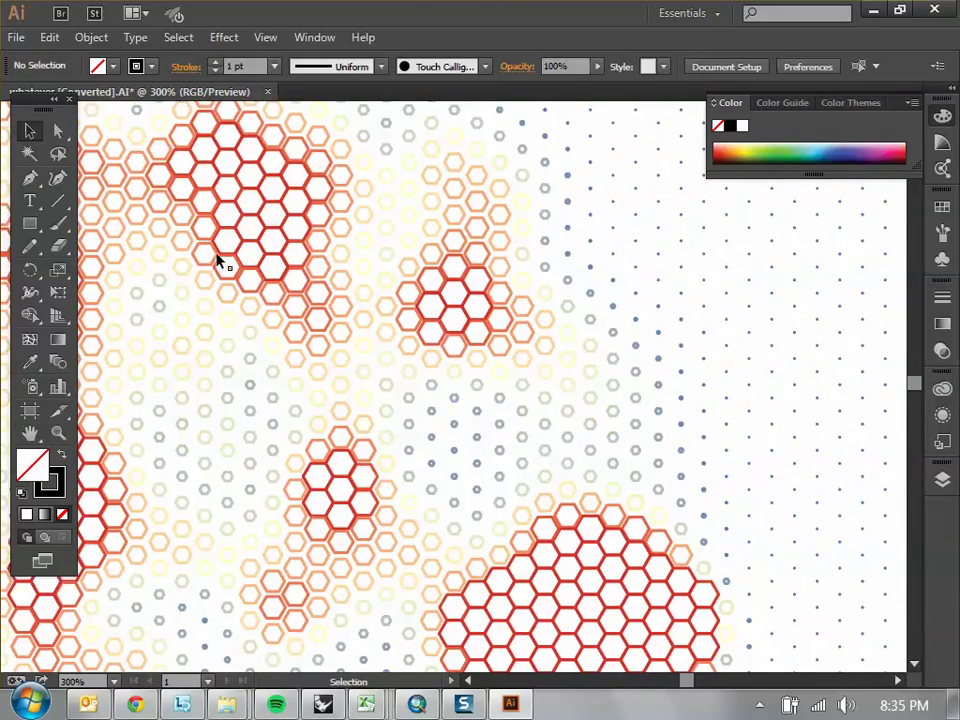
{"action": "left_click_drag", "start_coordinate": [216, 261], "coordinate": [500, 231]}
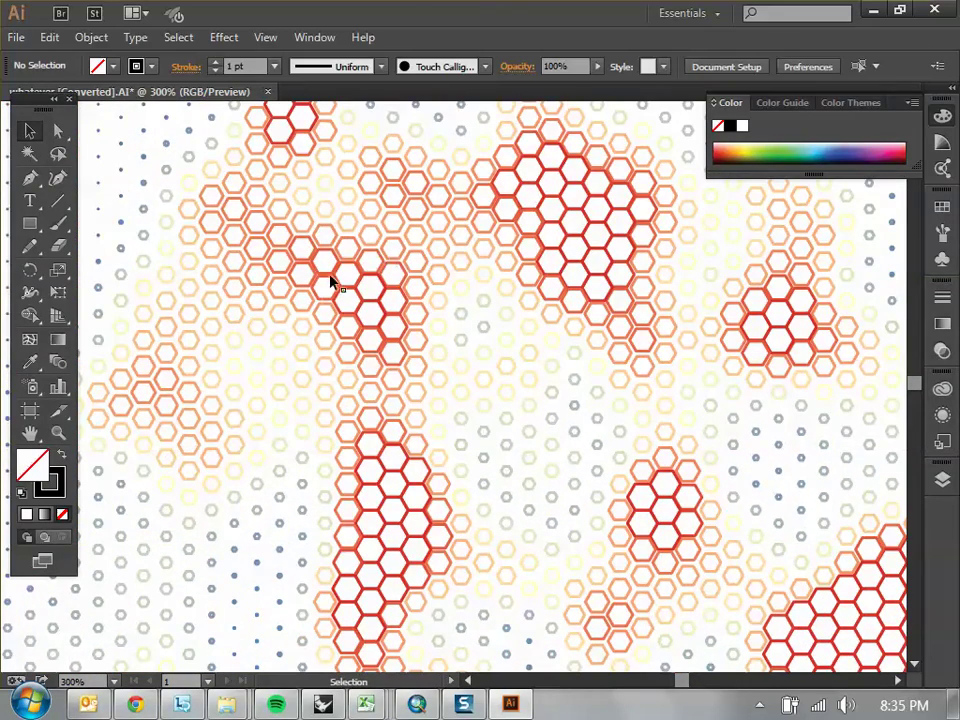
{"action": "key", "text": "ctrl+minus"}
{"action": "key", "text": "ctrl+minus"}
{"action": "key", "text": "ctrl+minus"}
{"action": "key", "text": "ctrl+minus"}
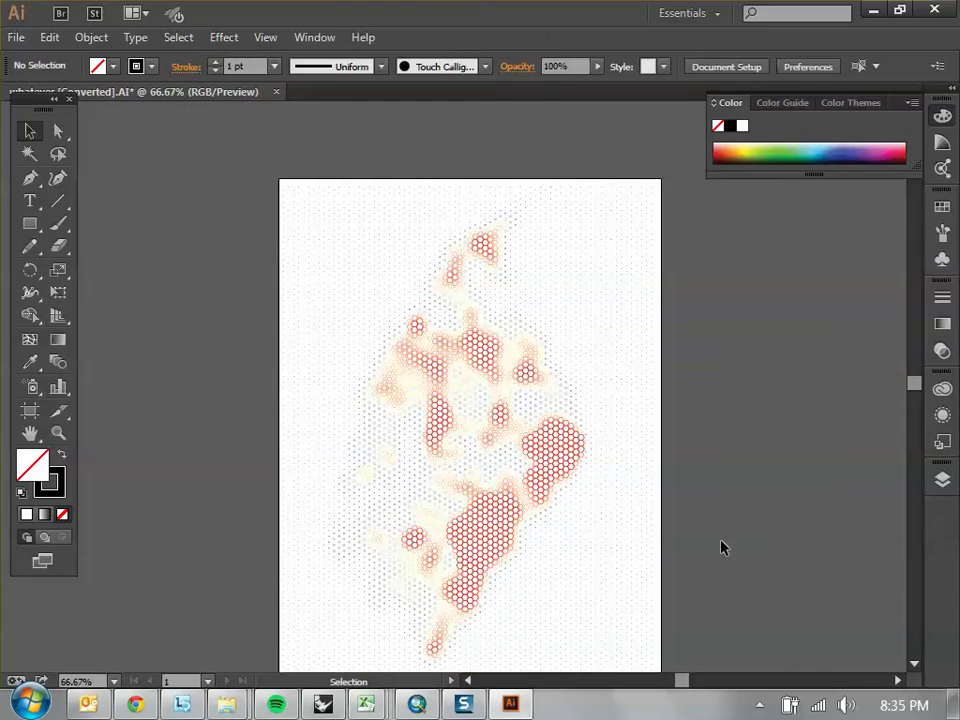
{"action": "key", "text": "ctrl+plus"}
{"action": "key", "text": "ctrl+plus"}
{"action": "key", "text": "ctrl+plus"}
{"action": "key", "text": "ctrl+plus"}
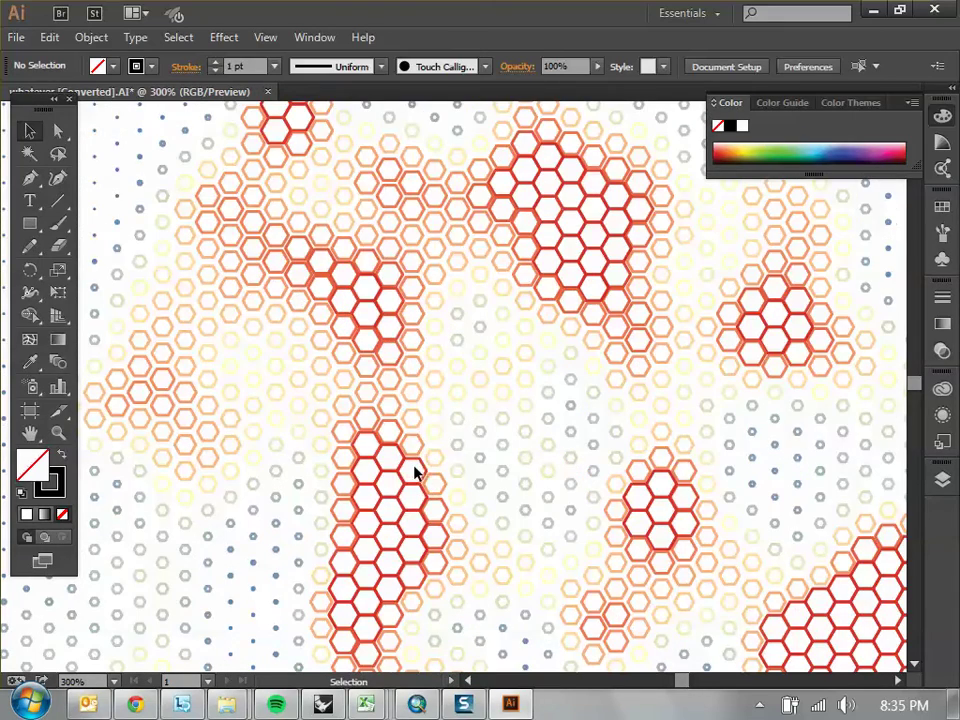
{"action": "key", "text": "ctrl+plus"}
{"action": "key", "text": "ctrl+plus"}
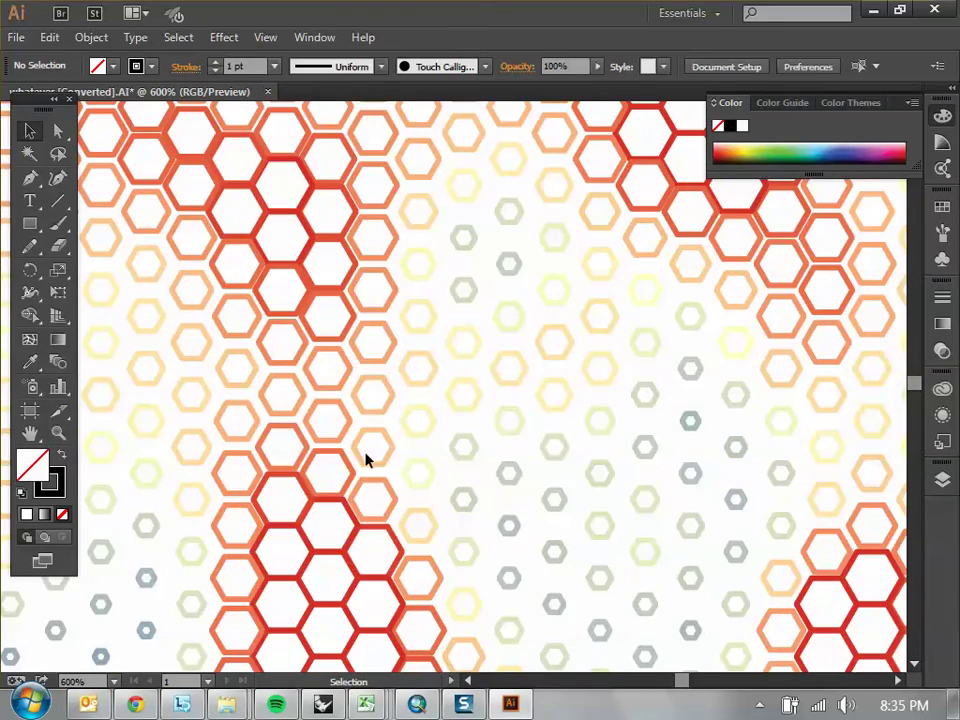
Pick a dark red hexagon inside the elongated cluster and select all similar hexagons sharing its stroke colour
{"action": "left_click", "coordinate": [345, 470]}
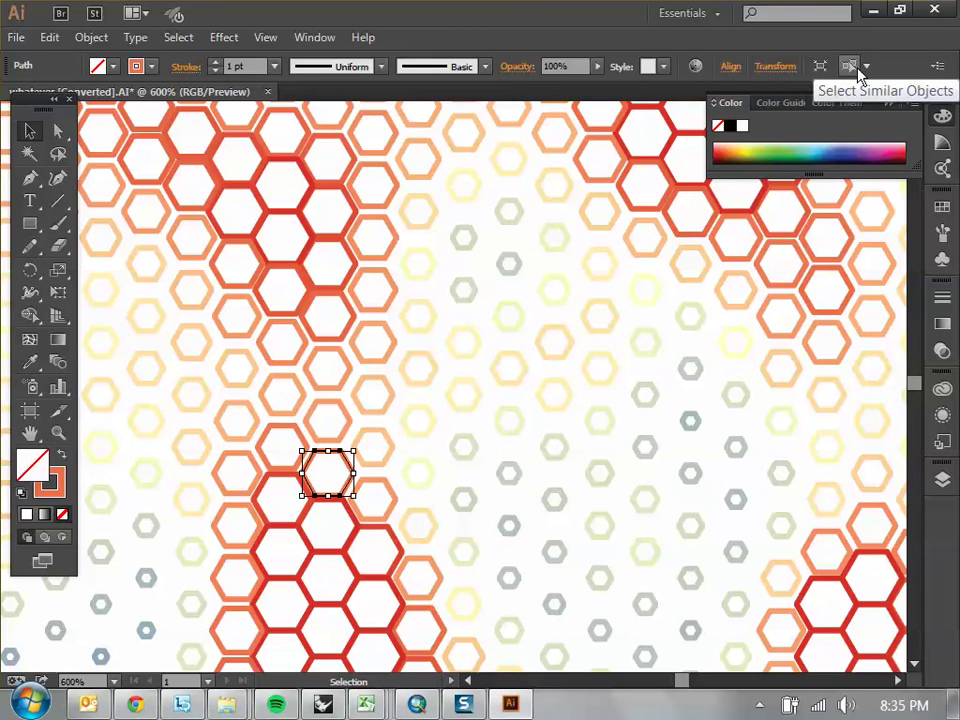
{"action": "left_click", "coordinate": [265, 492]}
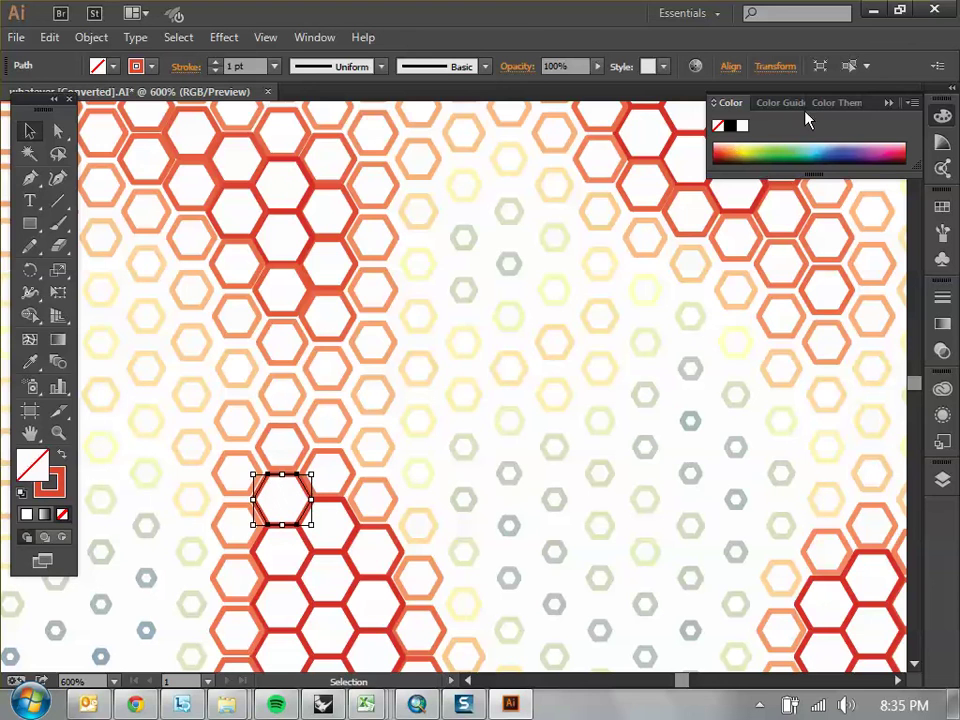
{"action": "left_click_drag", "start_coordinate": [336, 516], "coordinate": [328, 253]}
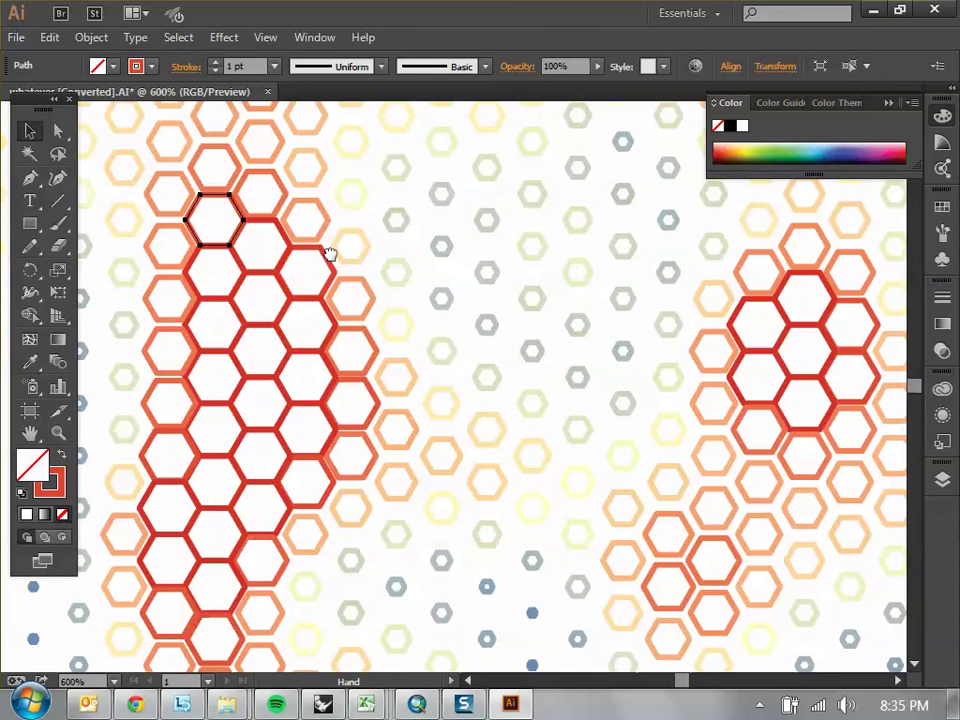
{"action": "left_click", "coordinate": [279, 323]}
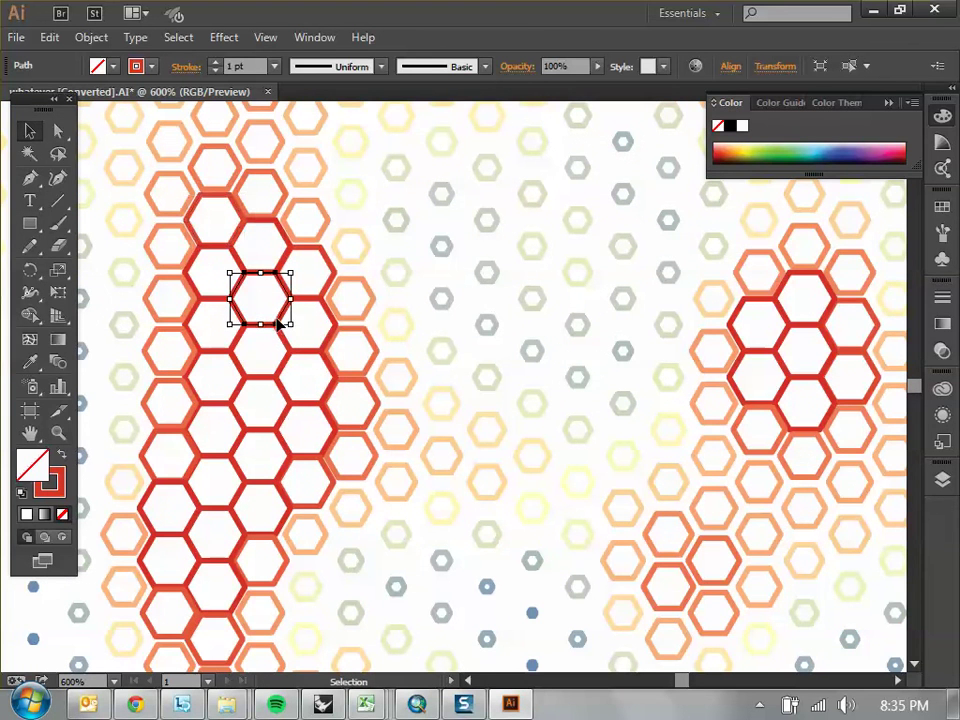
{"action": "left_click", "coordinate": [868, 67]}
{"action": "left_click", "coordinate": [797, 150]}
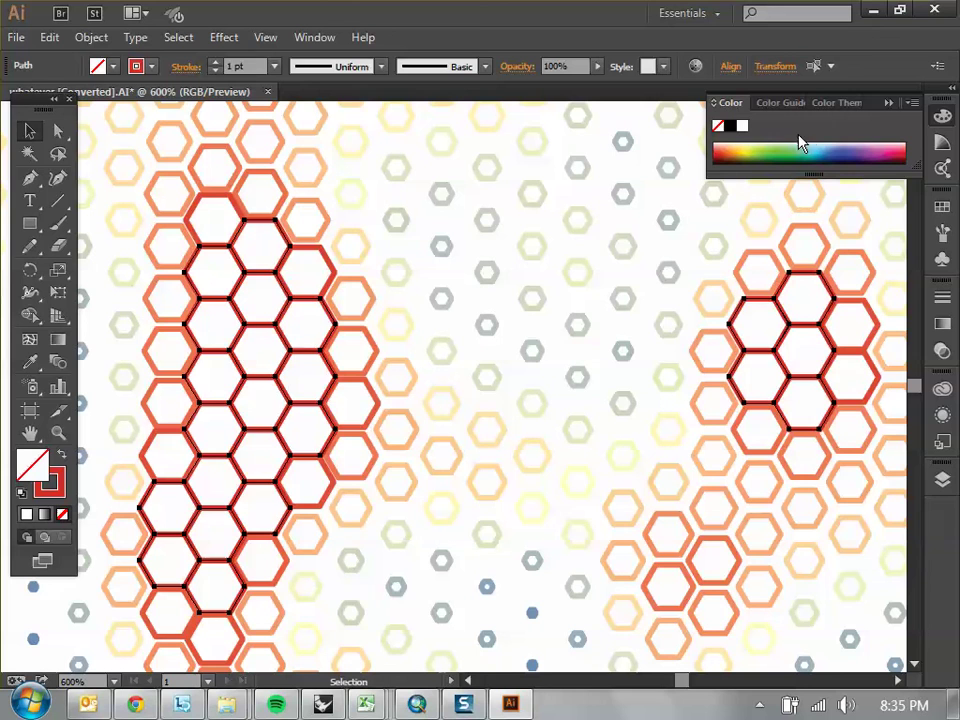
Try swapping fill and stroke on the selected red hexagons, restore their red outlines and clear the selection
{"action": "left_click", "coordinate": [61, 454]}
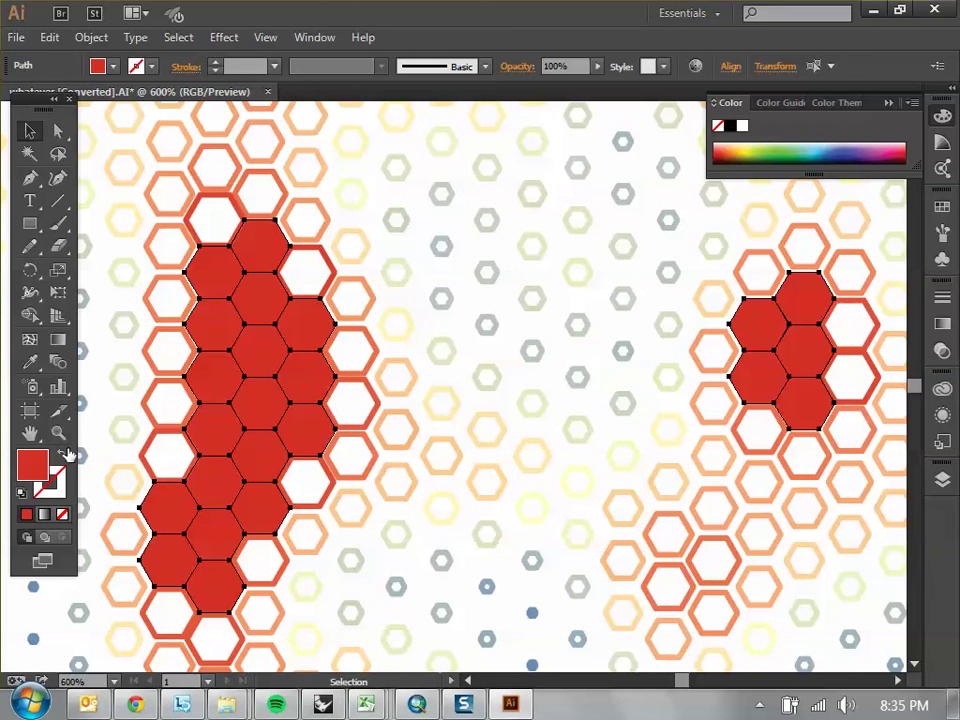
{"action": "key", "text": "shift+x"}
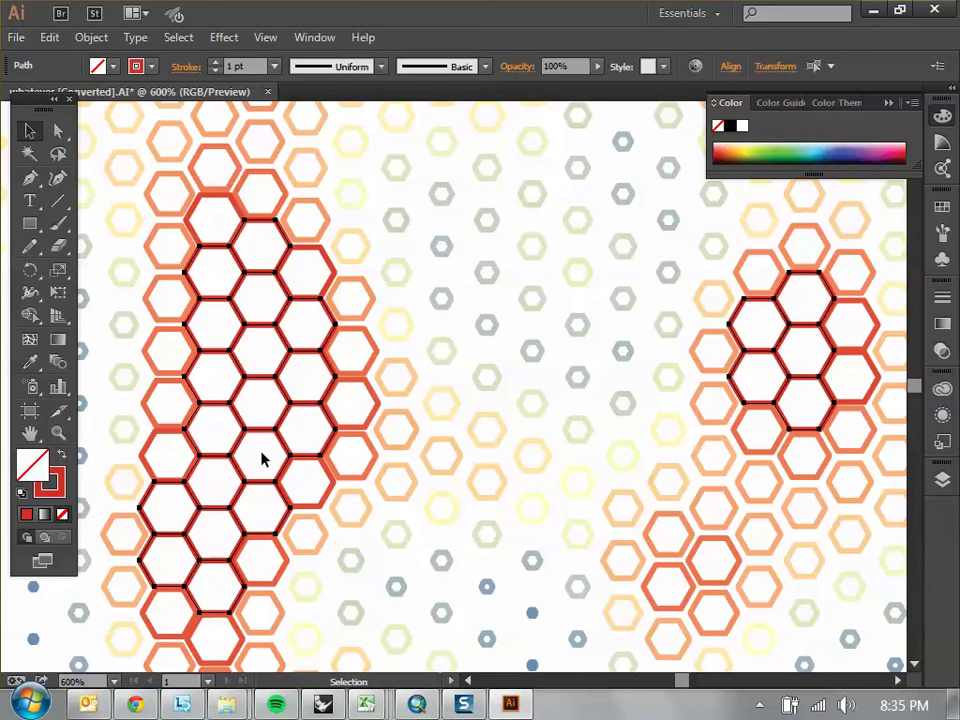
{"action": "key", "text": "ctrl+minus"}
{"action": "key", "text": "ctrl+minus"}
{"action": "key", "text": "ctrl+minus"}
{"action": "key", "text": "ctrl+minus"}
{"action": "key", "text": "ctrl+minus"}
{"action": "key", "text": "ctrl+minus"}
{"action": "key", "text": "ctrl+minus"}
{"action": "key", "text": "ctrl+minus"}
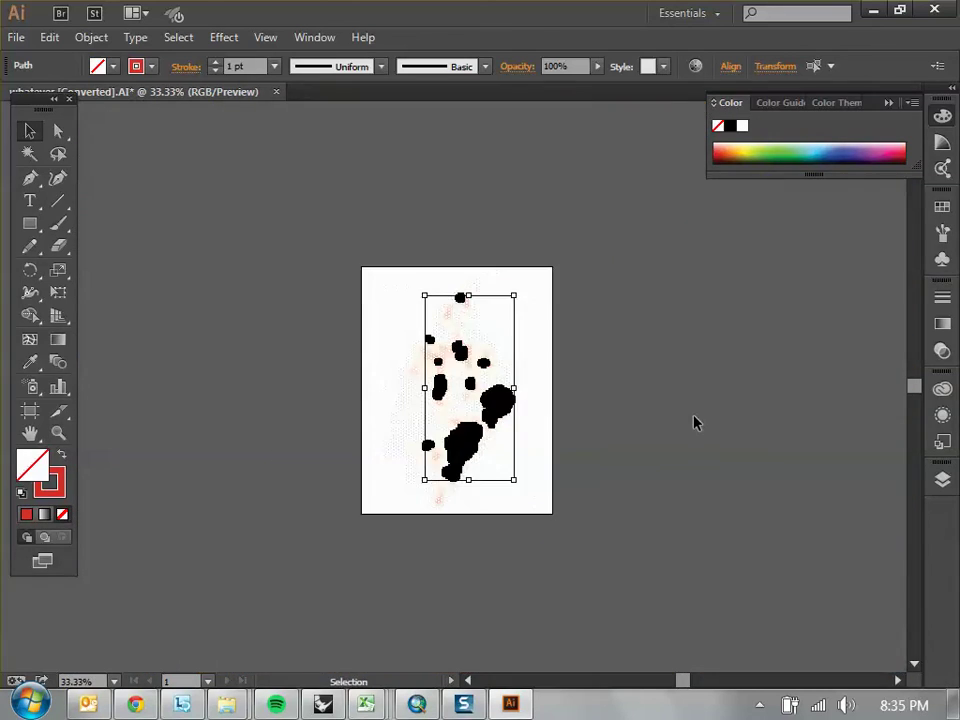
{"action": "left_click", "coordinate": [624, 480]}
Set the stroke weight of all hexagon paths to 9 pt
{"action": "key", "text": "ctrl+a"}
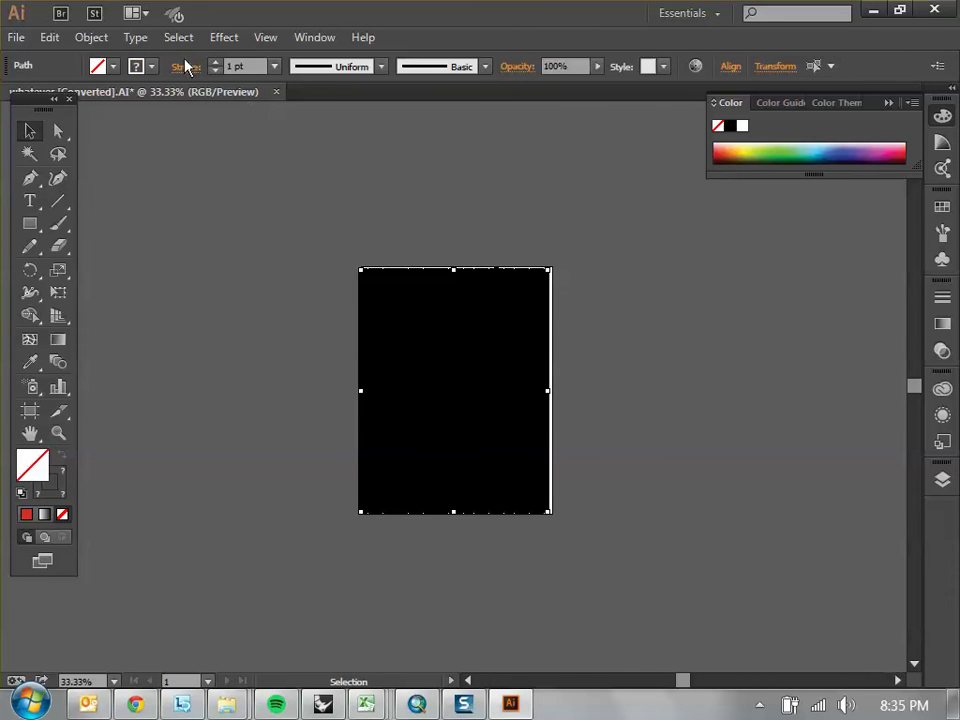
{"action": "left_click", "coordinate": [275, 67]}
{"action": "left_click", "coordinate": [293, 313]}
{"action": "left_click", "coordinate": [253, 338]}
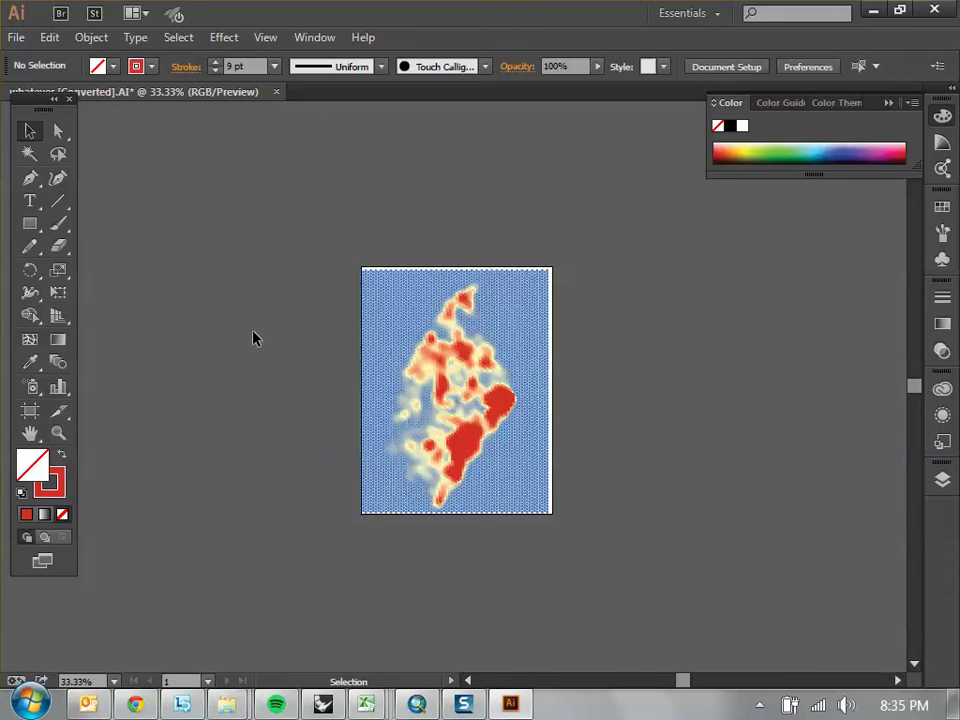
Change the stroke corners of all hexagon paths to a miter join and clear the selection
{"action": "key", "text": "ctrl+plus"}
{"action": "key", "text": "ctrl+plus"}
{"action": "key", "text": "ctrl+plus"}
{"action": "key", "text": "ctrl+plus"}
{"action": "key", "text": "ctrl+plus"}
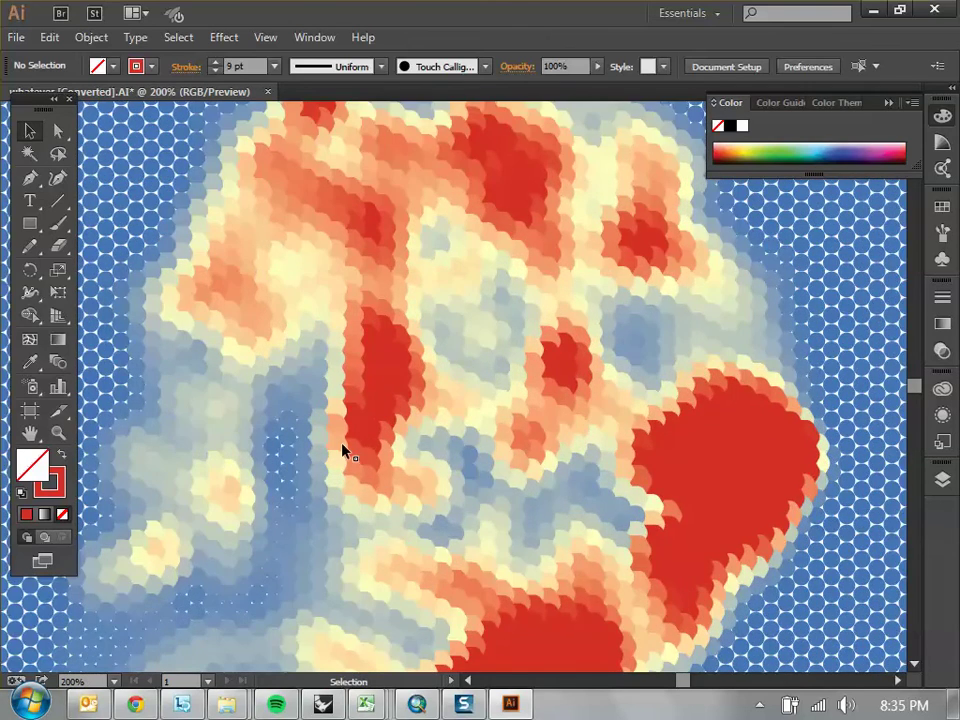
{"action": "key", "text": "ctrl+minus"}
{"action": "key", "text": "ctrl+minus"}
{"action": "key", "text": "ctrl+a"}
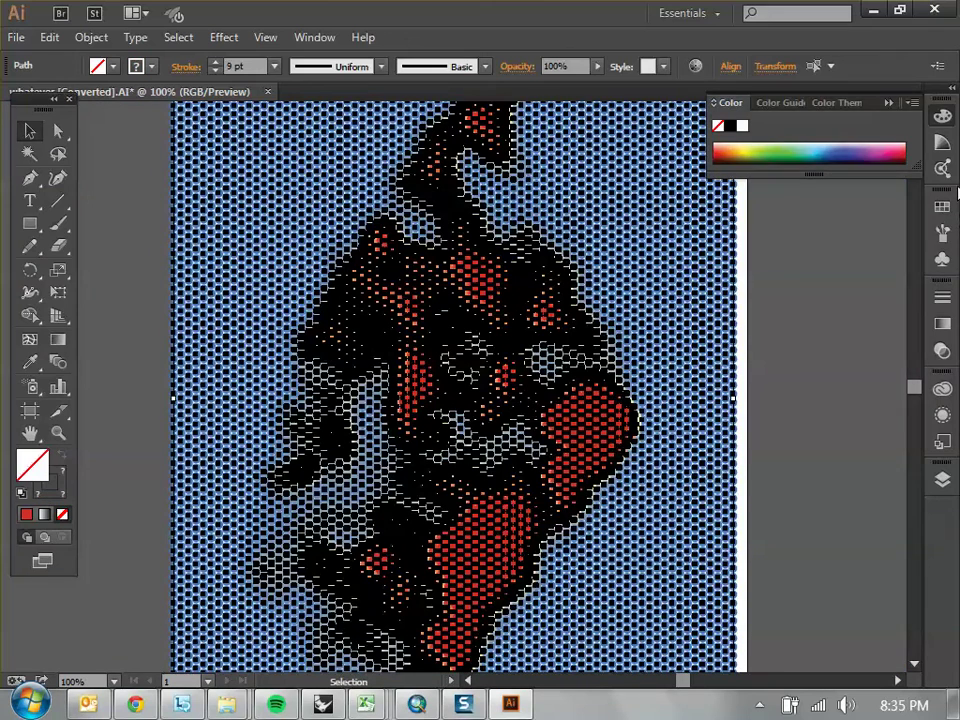
{"action": "left_click", "coordinate": [942, 297]}
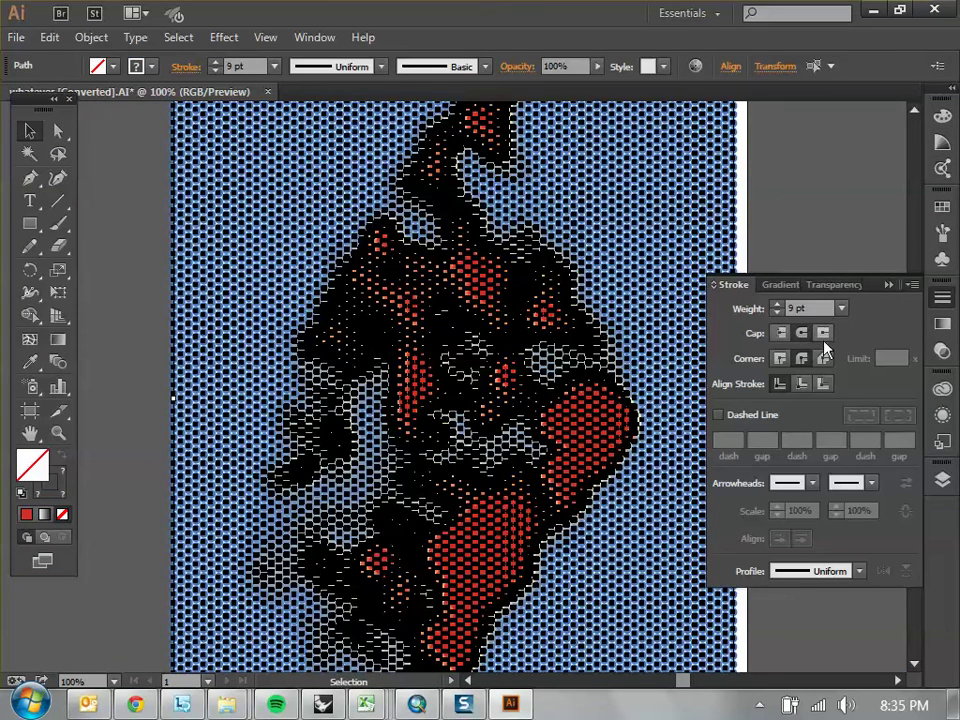
{"action": "left_click", "coordinate": [783, 363]}
{"action": "left_click", "coordinate": [825, 236]}
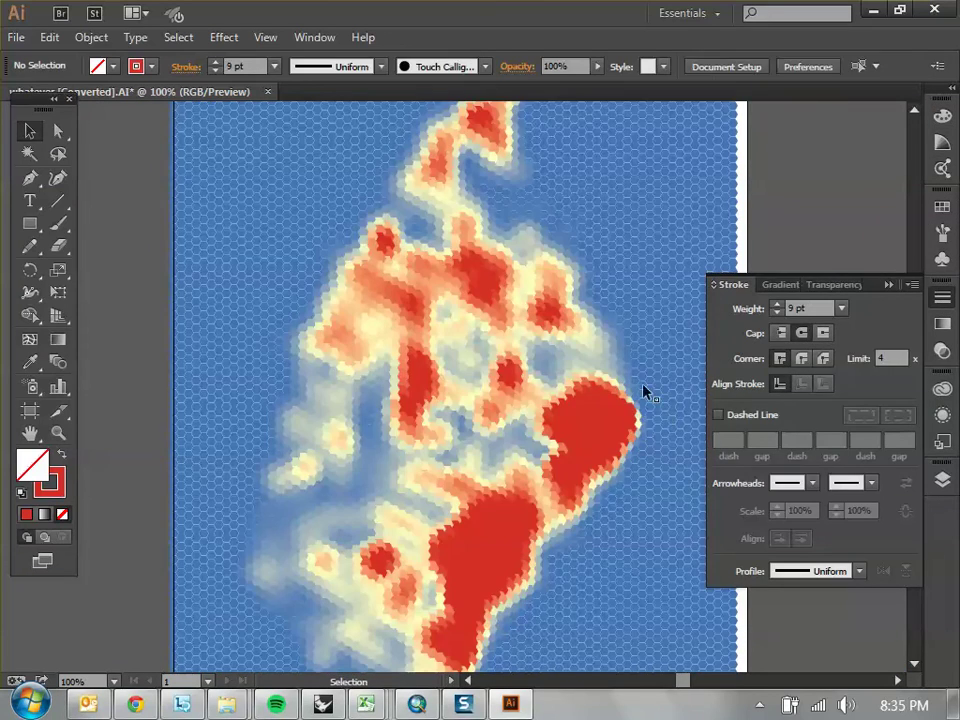
Examine the hexagons' mitred corners up close and return to the wider map view
{"action": "key", "text": "ctrl+plus"}
{"action": "key", "text": "ctrl+plus"}
{"action": "key", "text": "ctrl+plus"}
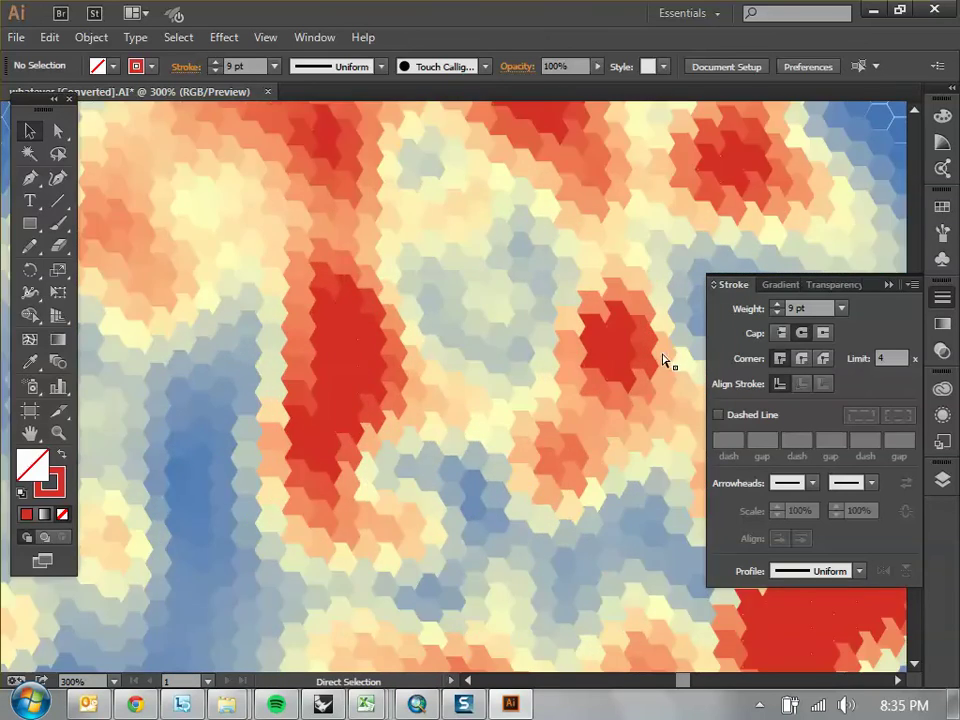
{"action": "key", "text": "ctrl+minus"}
{"action": "key", "text": "ctrl+minus"}
{"action": "key", "text": "ctrl+minus"}
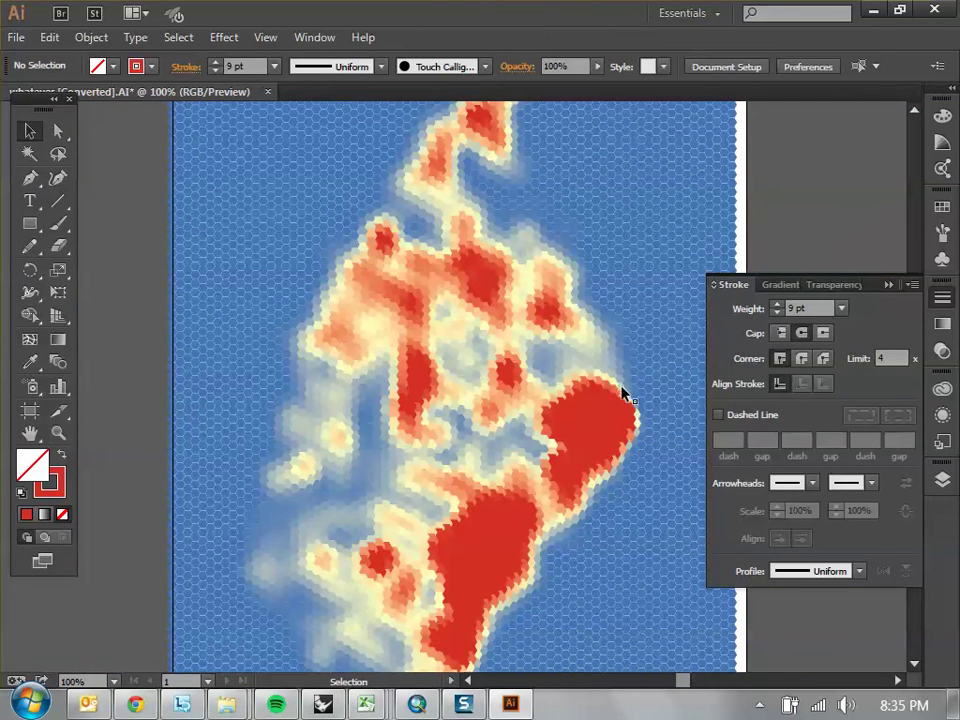